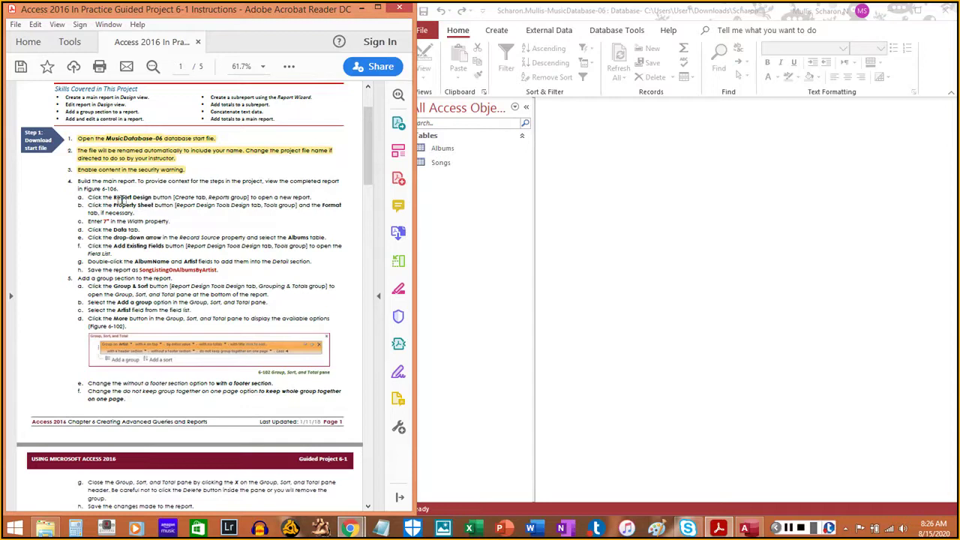
Switch to Access and create a new blank report in Design view
{"action": "left_click", "coordinate": [605, 118]}
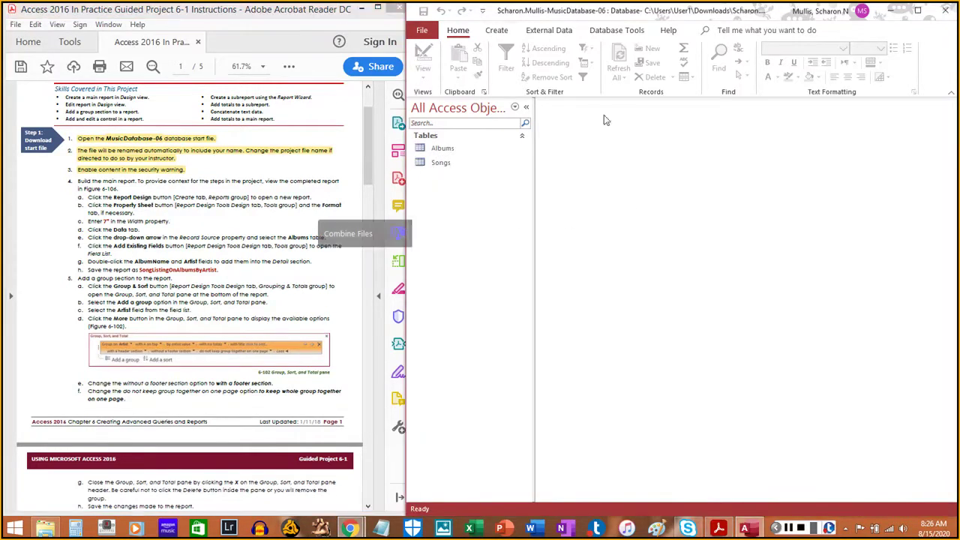
{"action": "left_click", "coordinate": [502, 32]}
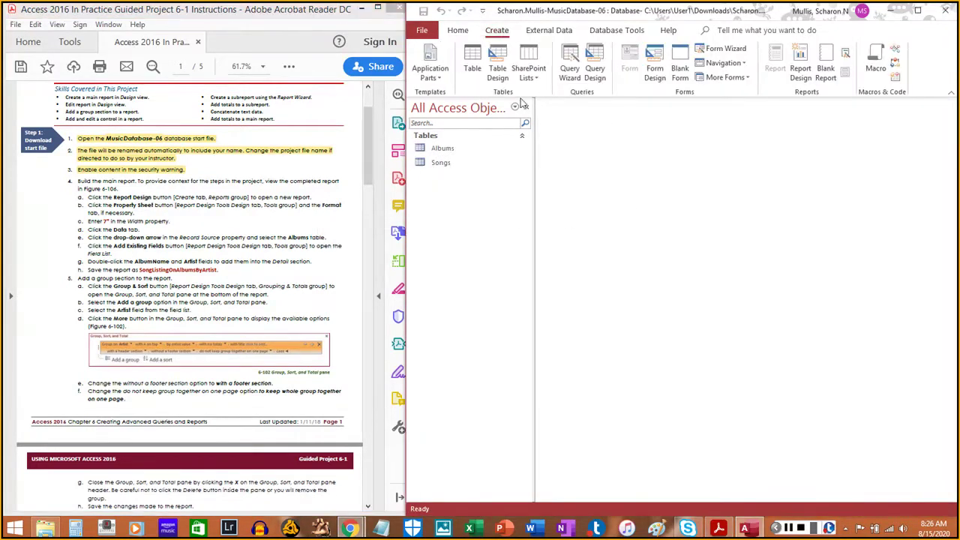
{"action": "left_click", "coordinate": [809, 61]}
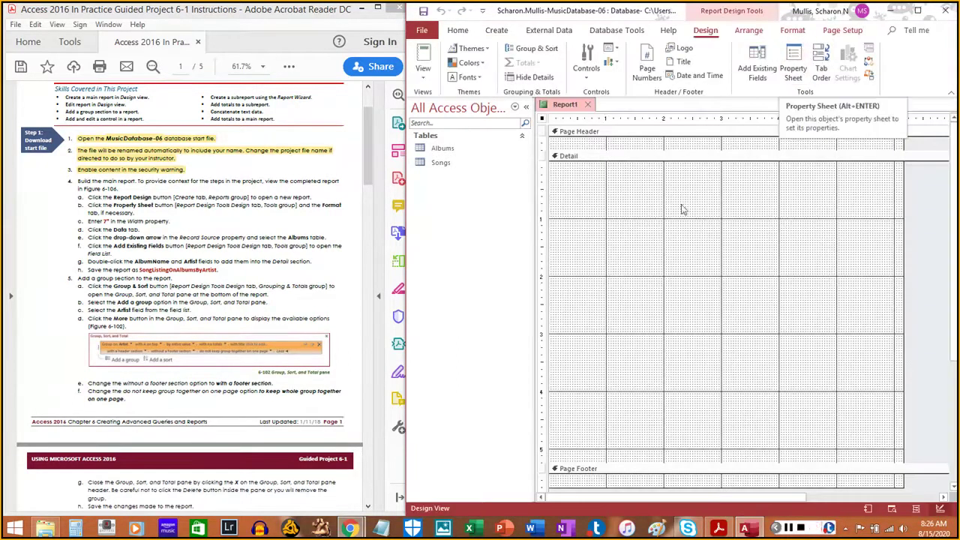
Display the property sheet of the new report
{"action": "left_click", "coordinate": [148, 204]}
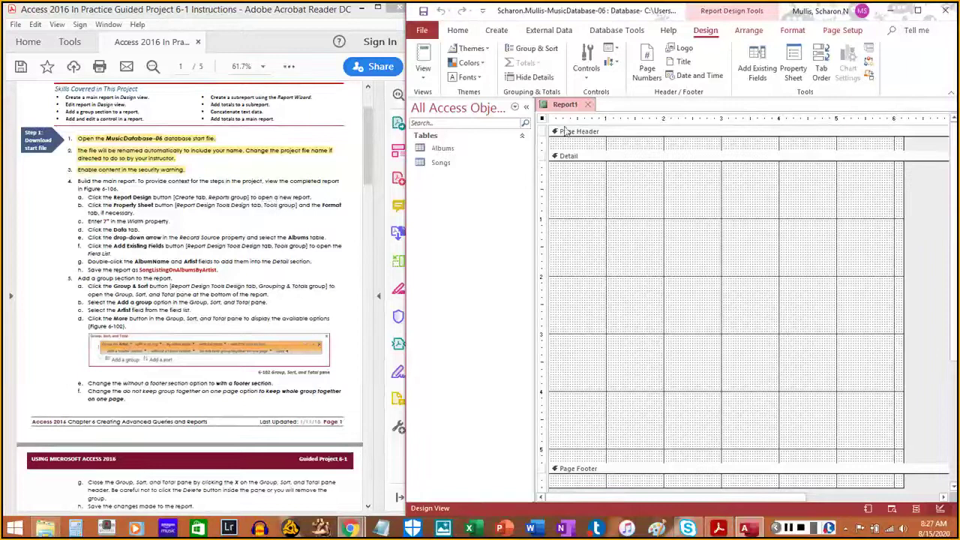
{"action": "left_click", "coordinate": [795, 76]}
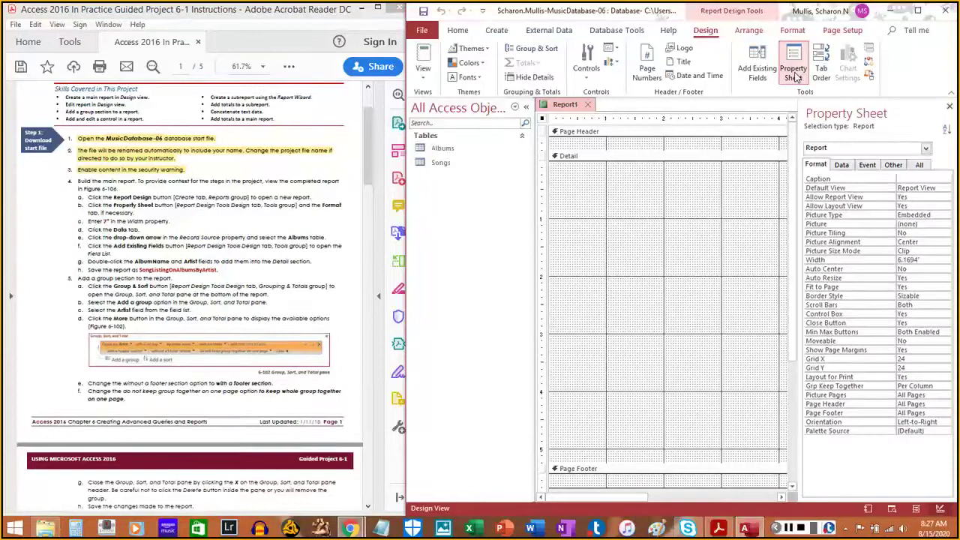
{"action": "left_click", "coordinate": [796, 75]}
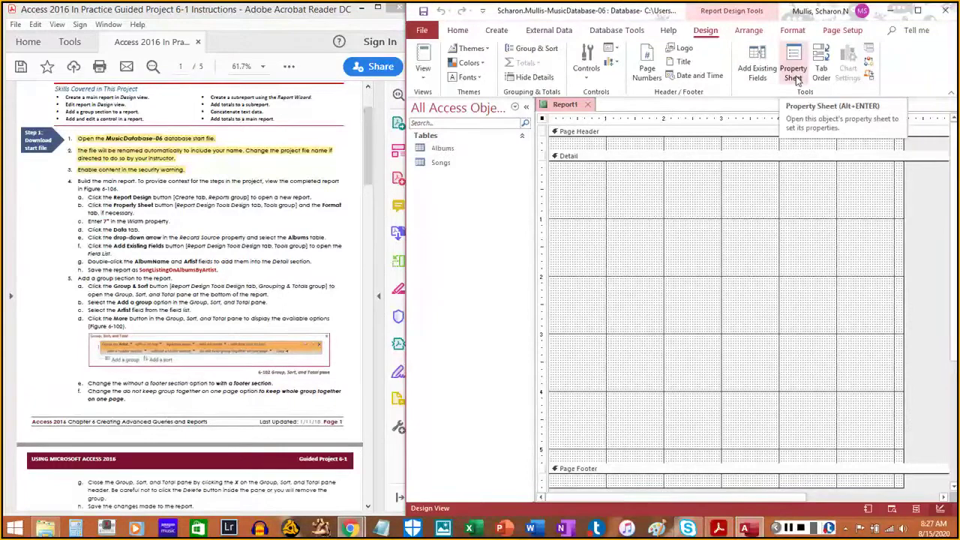
{"action": "left_click", "coordinate": [793, 73]}
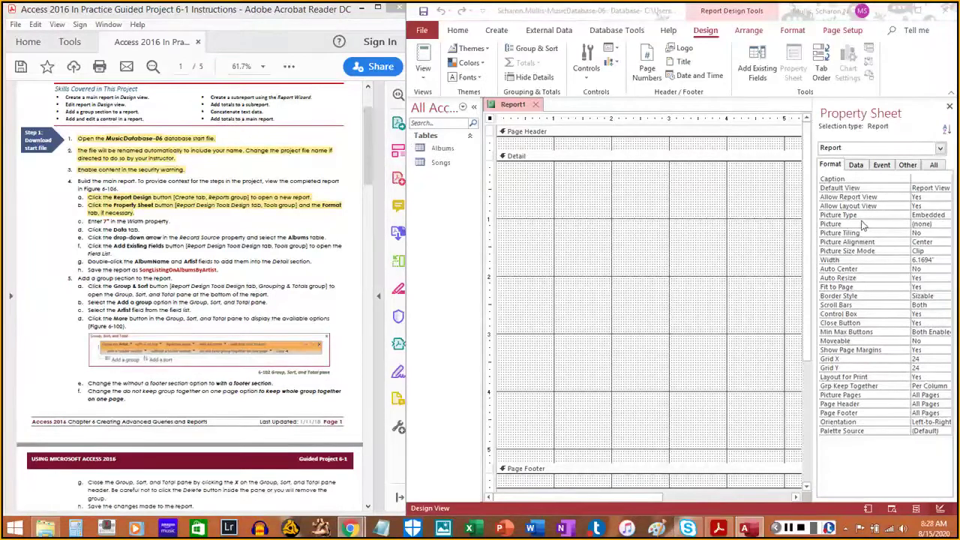
Set the report's Width property to 7 inches
{"action": "left_click", "coordinate": [850, 177]}
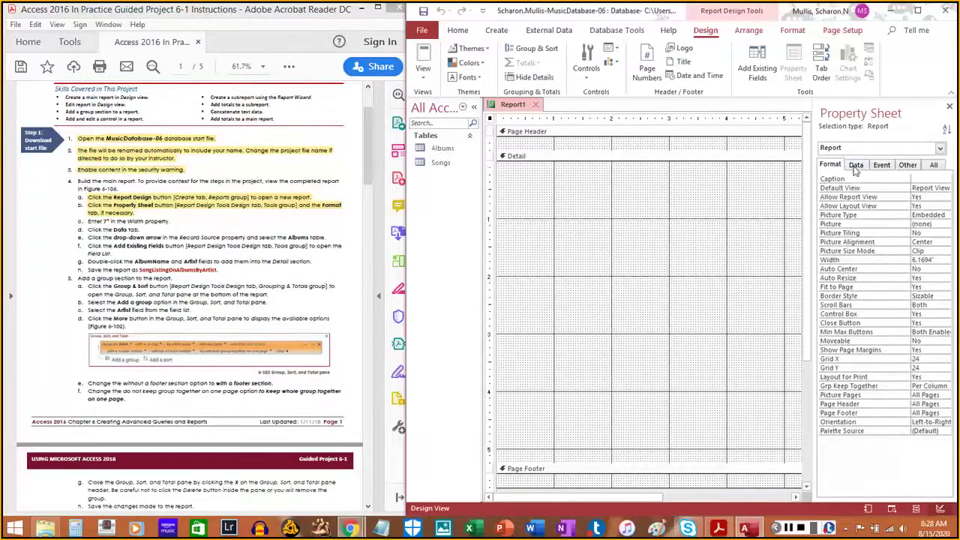
{"action": "left_click", "coordinate": [857, 166]}
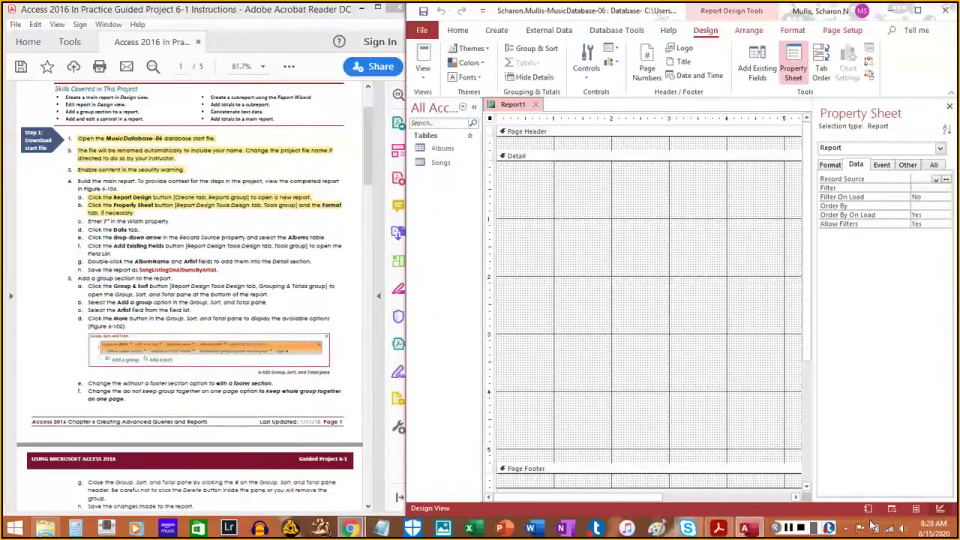
{"action": "left_click", "coordinate": [830, 164]}
{"action": "left_click", "coordinate": [930, 259]}
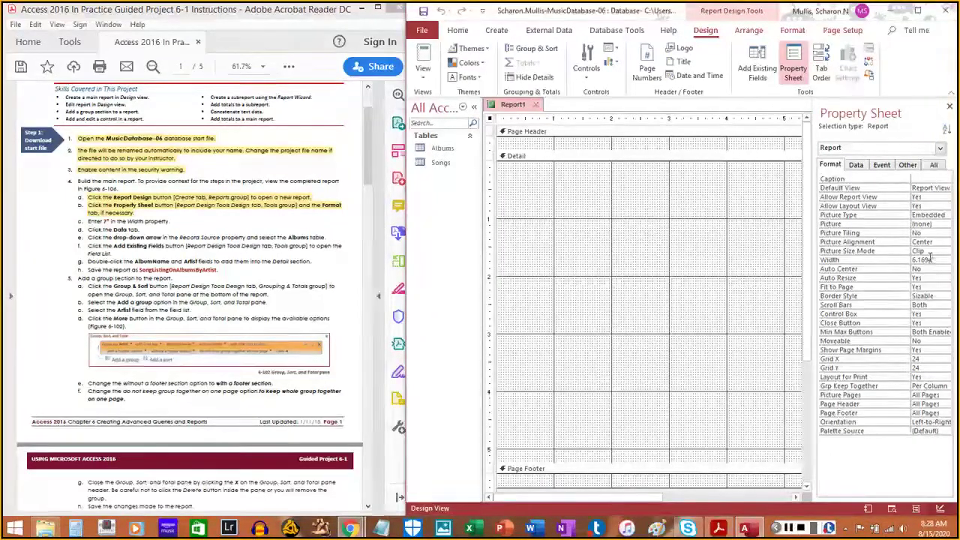
{"action": "left_click", "coordinate": [938, 259]}
{"action": "left_click_drag", "start_coordinate": [939, 259], "coordinate": [902, 257]}
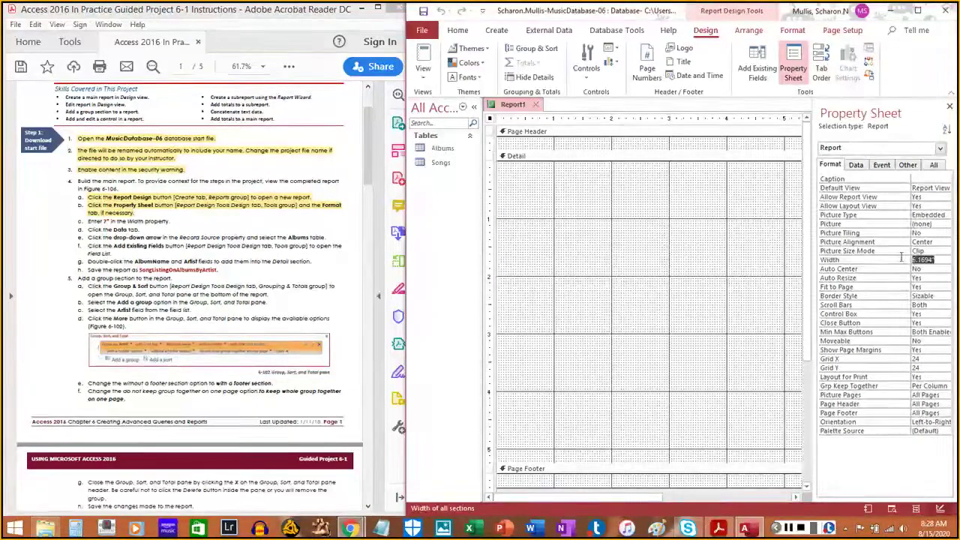
{"action": "type", "text": "7"}
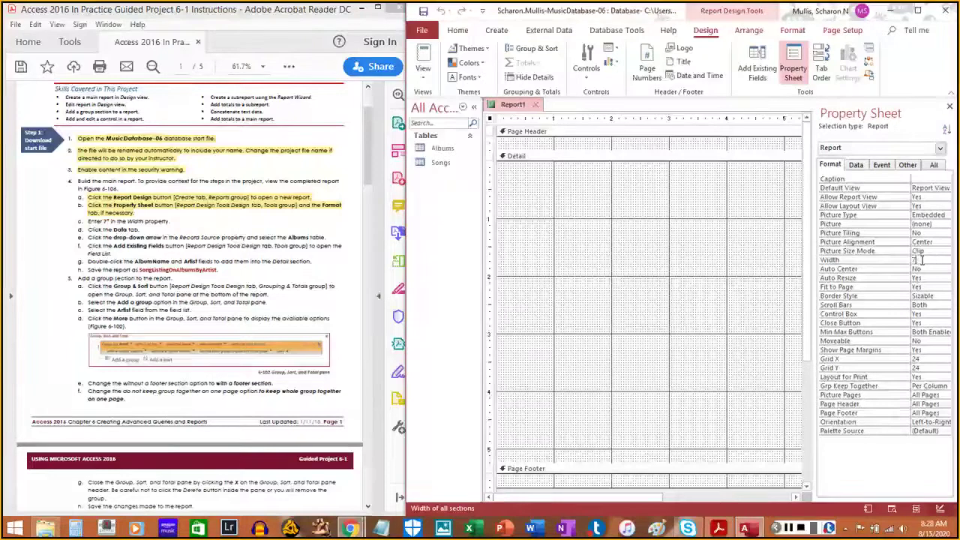
{"action": "key", "text": "Return"}
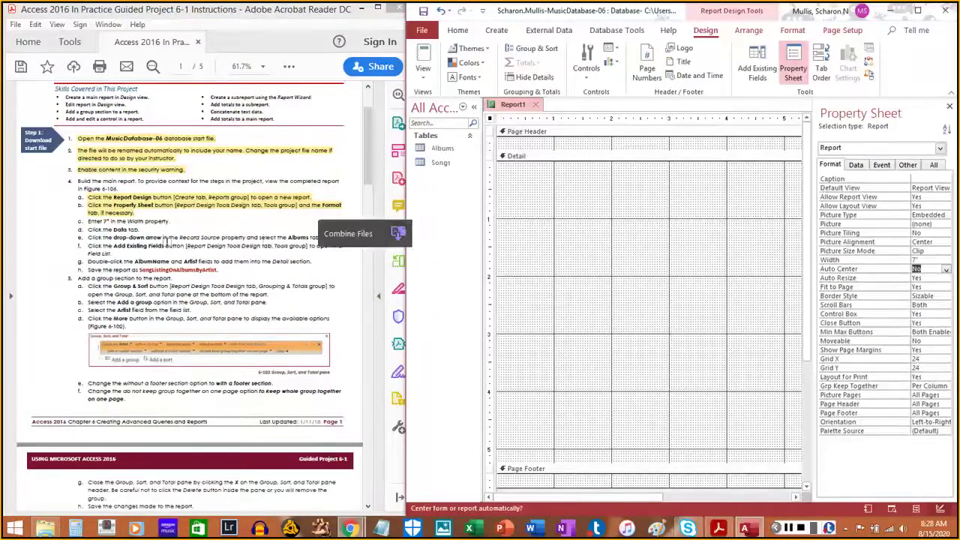
Switch to the Acrobat Reader instructions and highlight item 4c about entering 7" in the Width property
{"action": "left_click", "coordinate": [88, 221]}
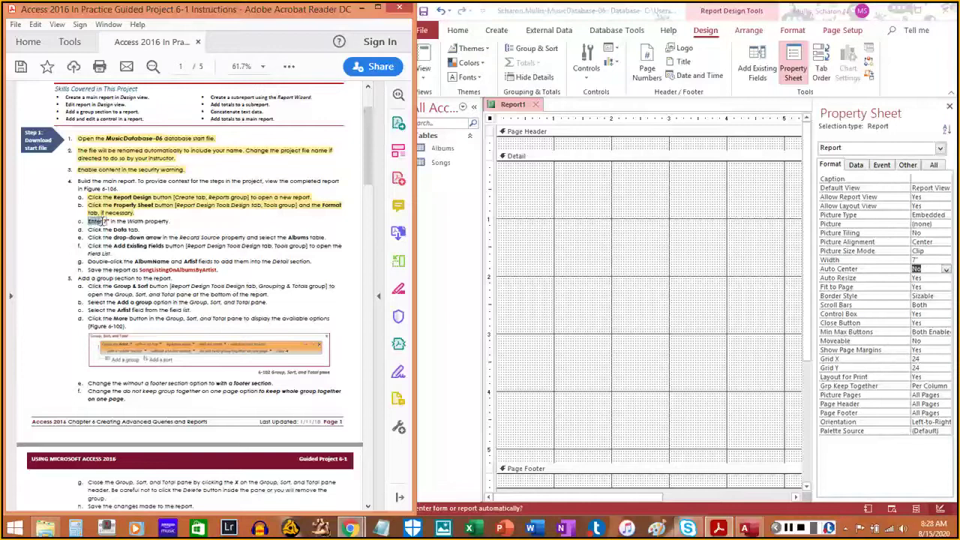
{"action": "left_click_drag", "start_coordinate": [90, 221], "coordinate": [160, 222]}
{"action": "left_click", "coordinate": [154, 225]}
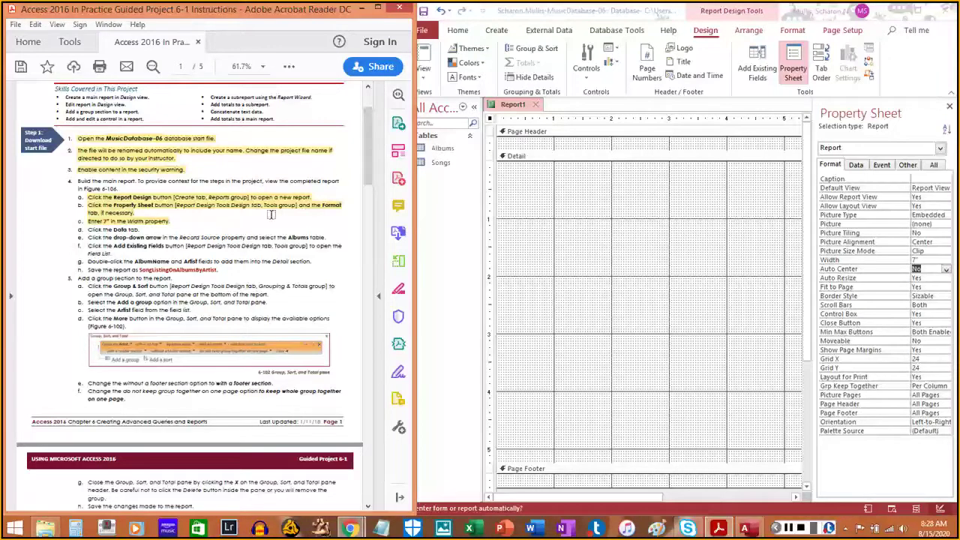
Show the report's data properties in Access, and highlight item 4d in the Acrobat Reader instructions
{"action": "left_click", "coordinate": [856, 165]}
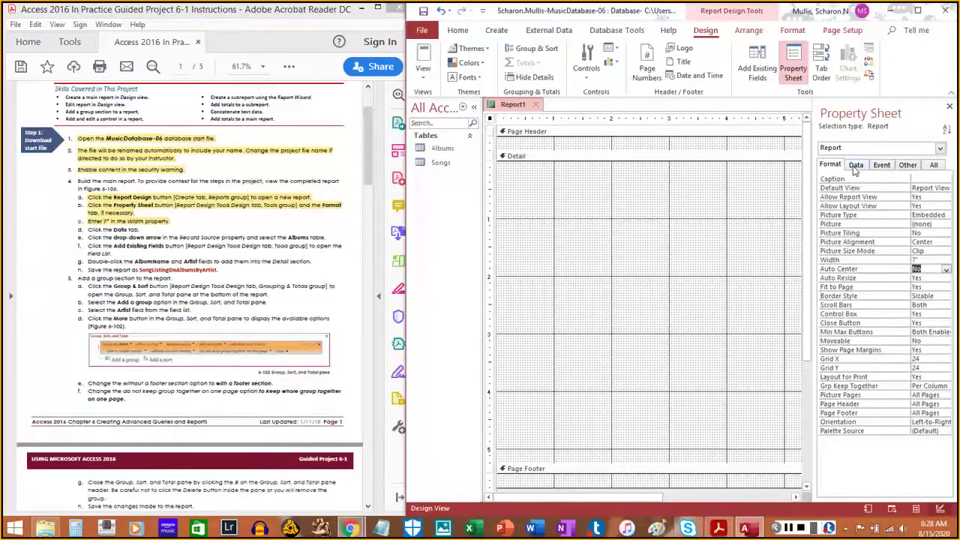
{"action": "left_click", "coordinate": [856, 165]}
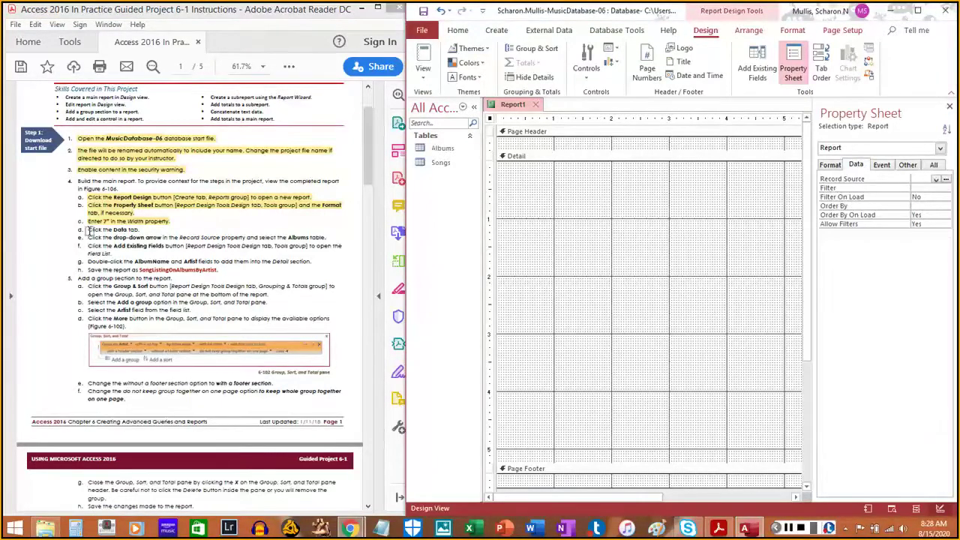
{"action": "left_click_drag", "start_coordinate": [88, 230], "coordinate": [111, 231]}
{"action": "left_click", "coordinate": [140, 232]}
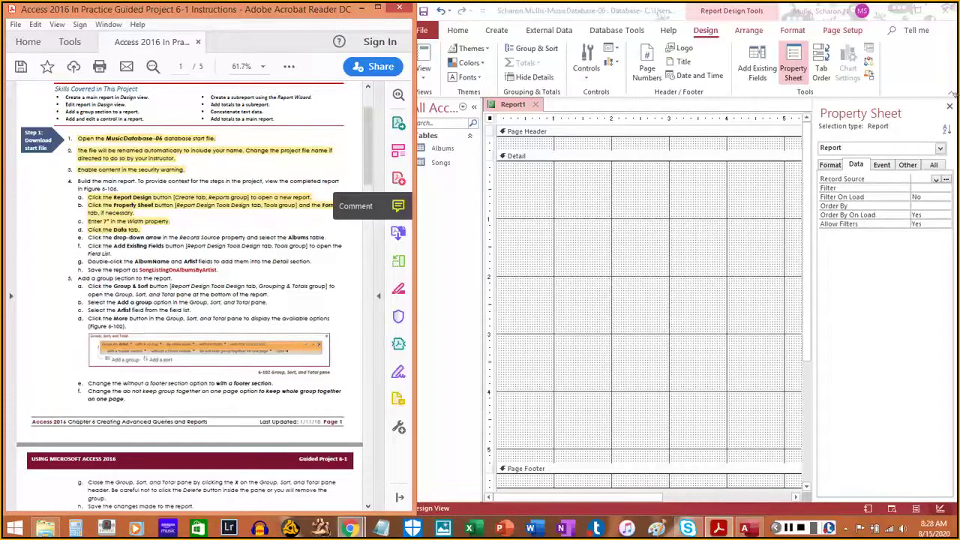
Set the report's Record Source to the Albums table in Access, and highlight item 4e in the Acrobat Reader instructions
{"action": "left_click", "coordinate": [941, 148]}
{"action": "left_click", "coordinate": [942, 149]}
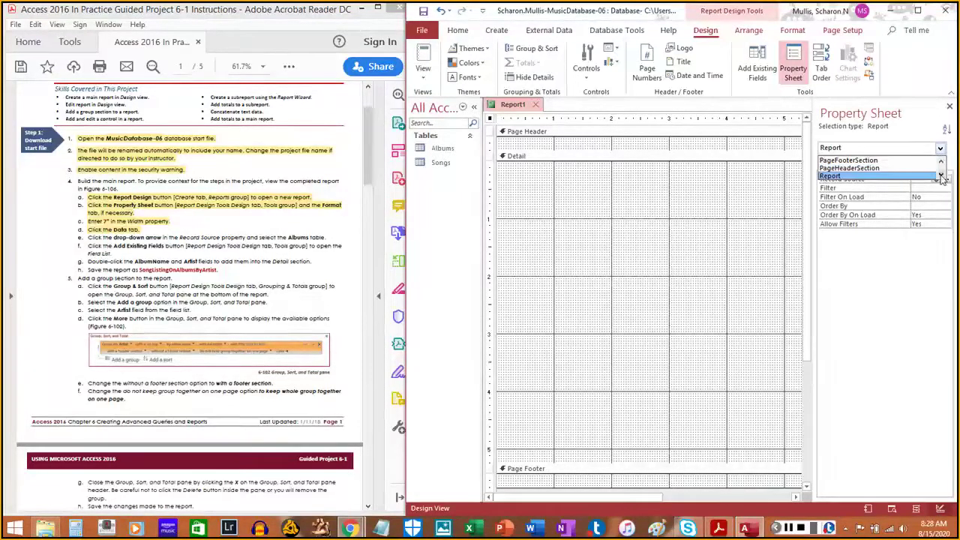
{"action": "left_click", "coordinate": [943, 162]}
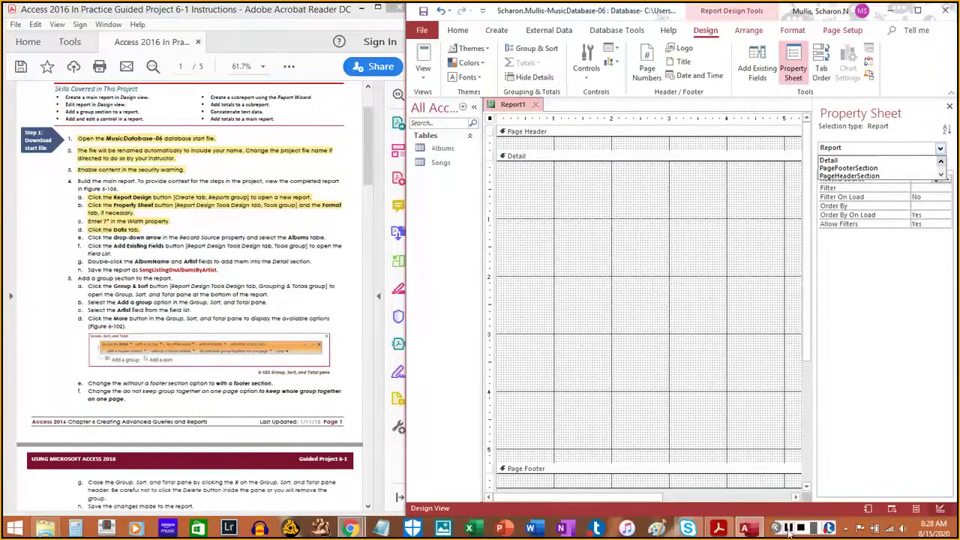
{"action": "left_click", "coordinate": [920, 214]}
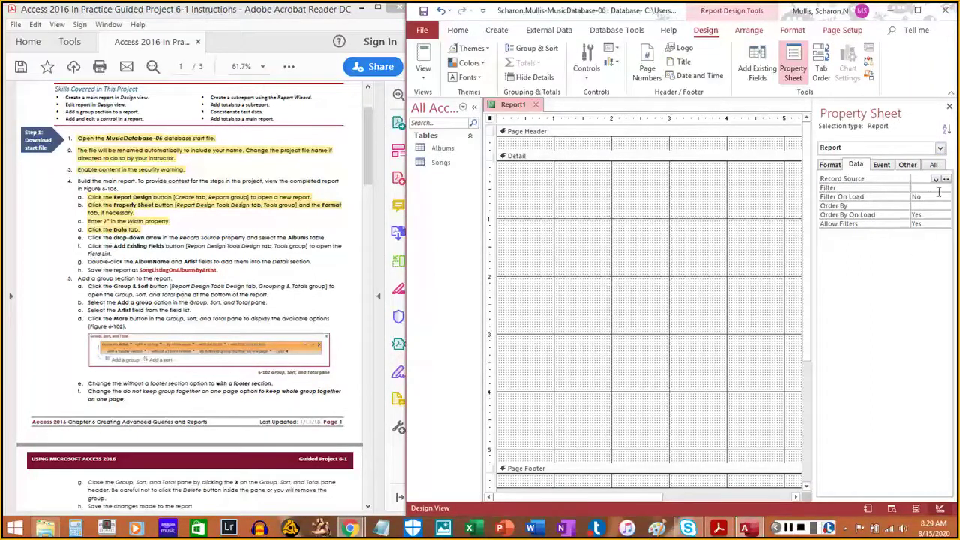
{"action": "left_click", "coordinate": [938, 180]}
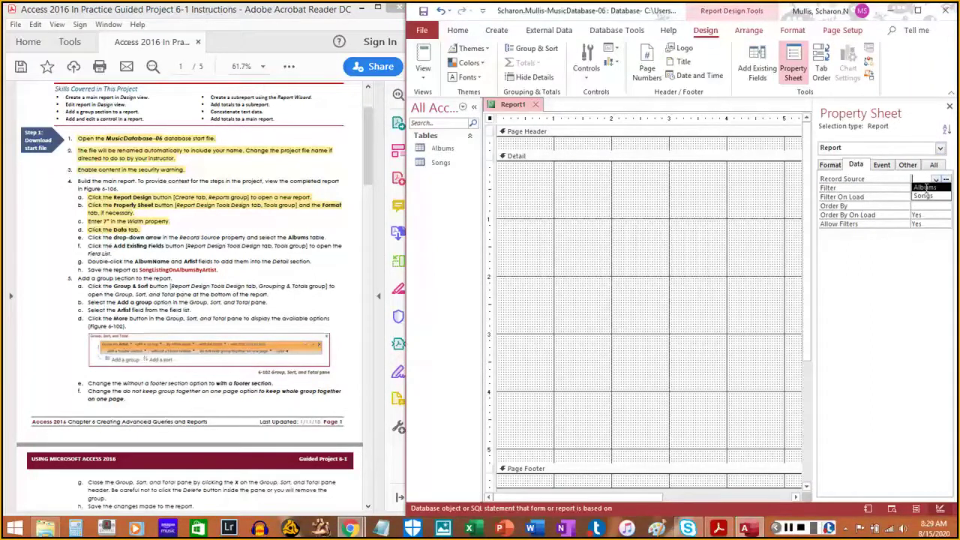
{"action": "left_click", "coordinate": [924, 187]}
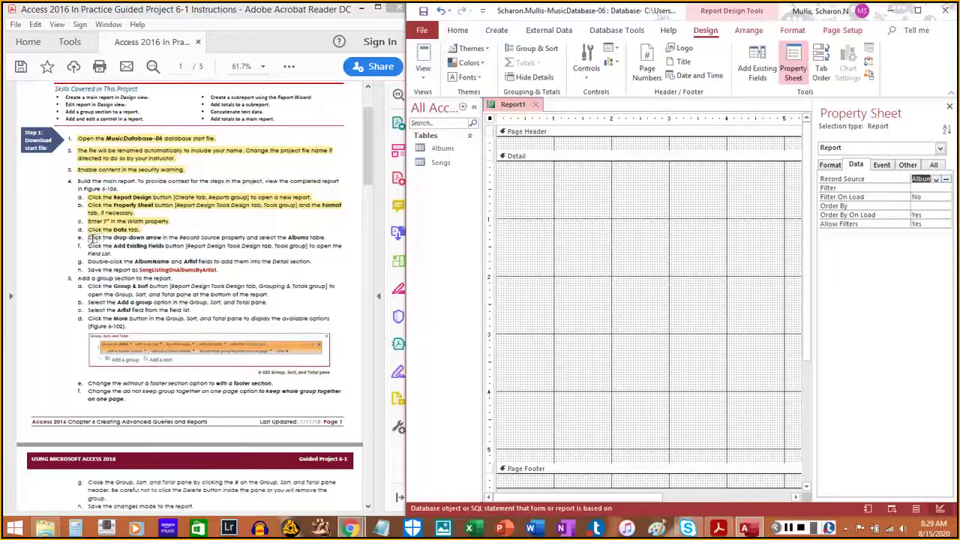
{"action": "left_click_drag", "start_coordinate": [88, 237], "coordinate": [324, 238]}
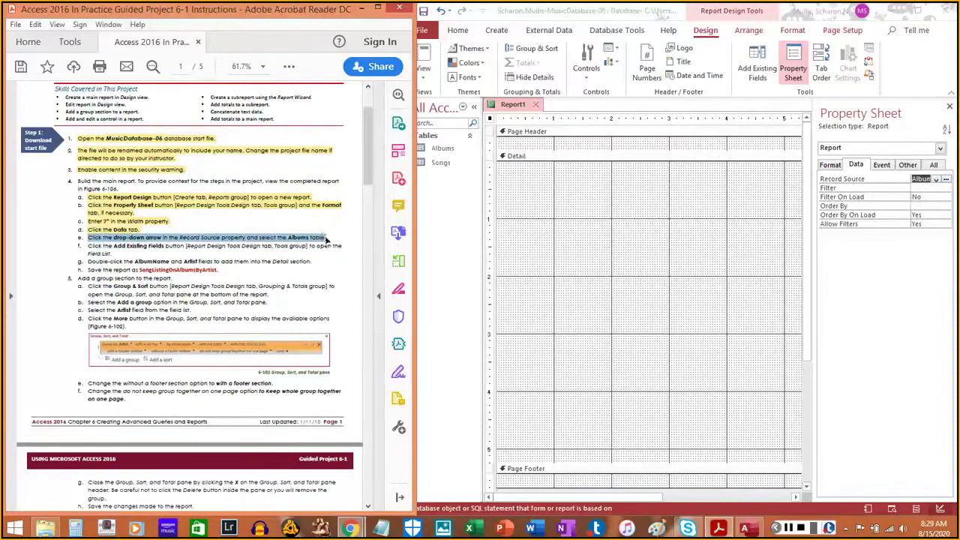
{"action": "left_click", "coordinate": [321, 242]}
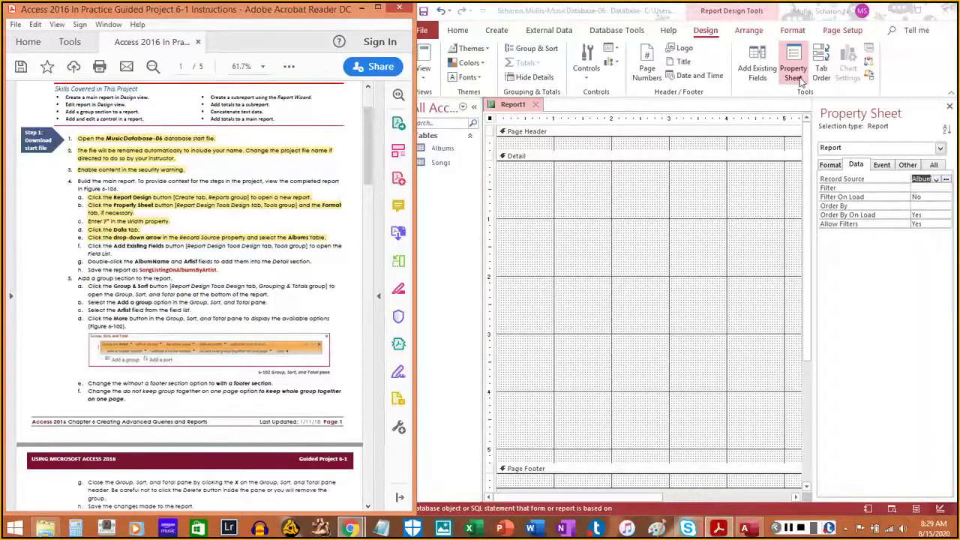
Display the list of existing fields for the report in Access, and highlight item 4f in the Acrobat Reader instructions
{"action": "left_click", "coordinate": [763, 77]}
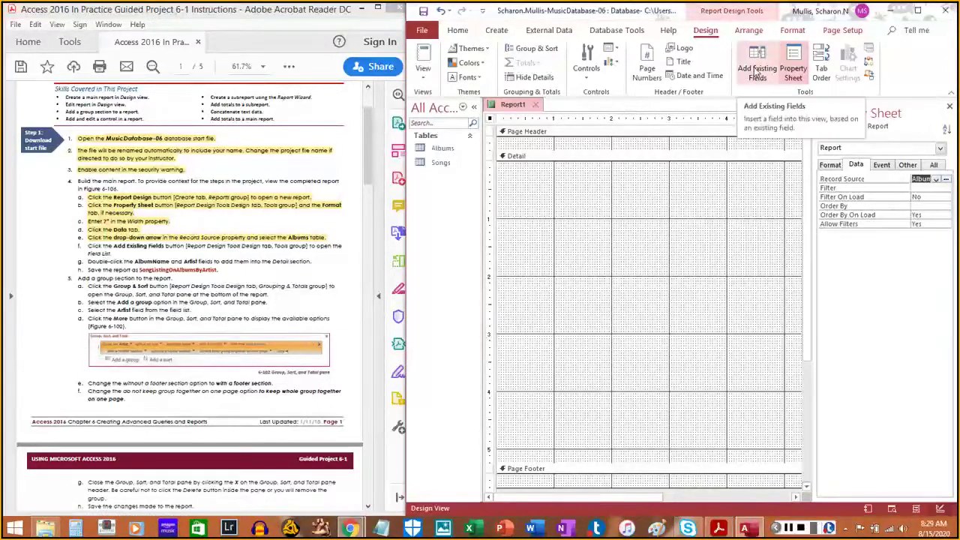
{"action": "left_click", "coordinate": [757, 72]}
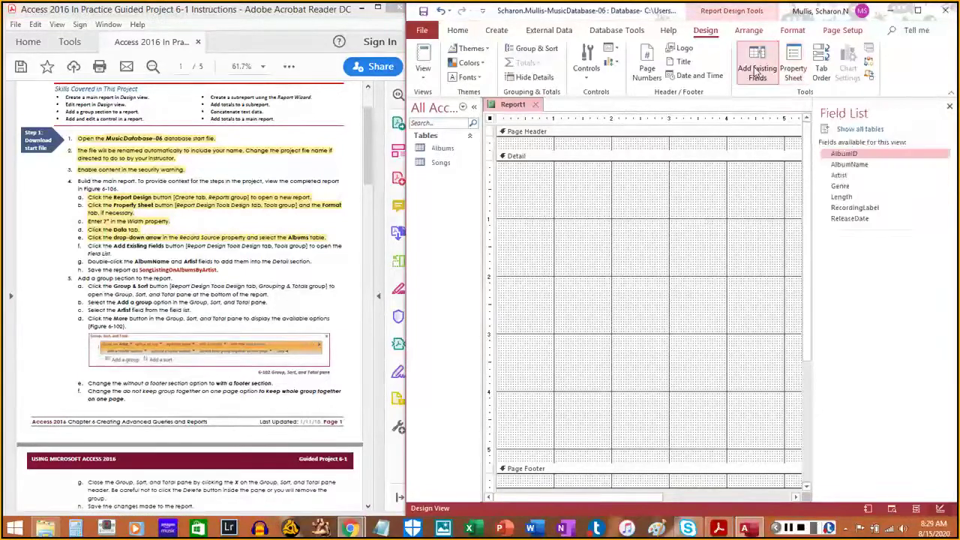
{"action": "left_click_drag", "start_coordinate": [88, 246], "coordinate": [107, 253]}
{"action": "left_click", "coordinate": [108, 254]}
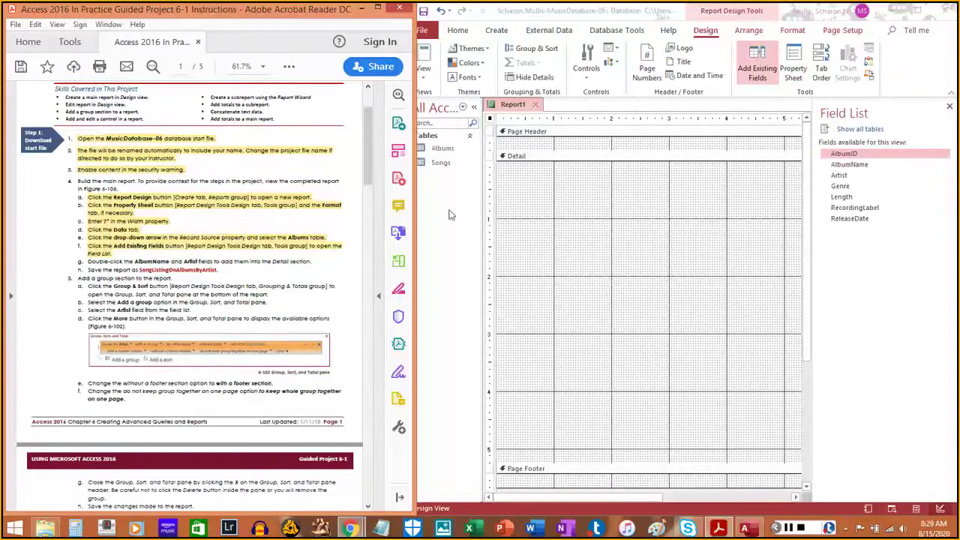
Add the Artist and AlbumName fields to the report's Detail section in Access, and highlight item 4g in the Acrobat Reader instructions
{"action": "left_click", "coordinate": [856, 168]}
{"action": "left_click", "coordinate": [855, 168]}
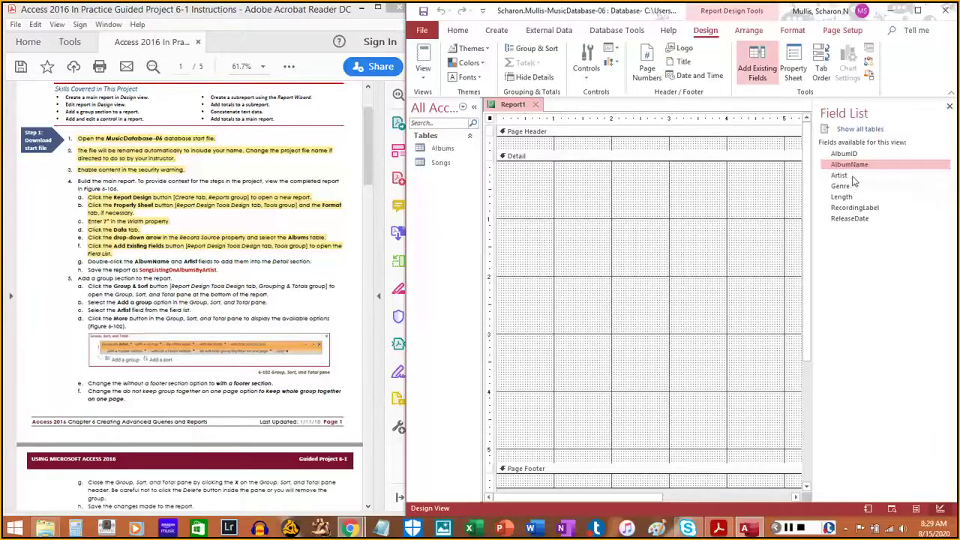
{"action": "left_click", "coordinate": [853, 175]}
{"action": "double_click", "coordinate": [853, 175]}
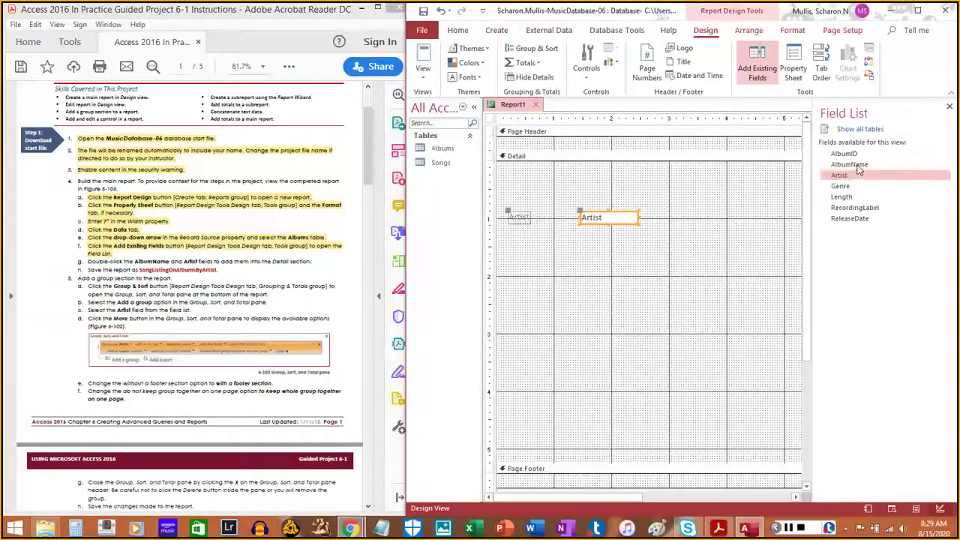
{"action": "left_click", "coordinate": [859, 168]}
{"action": "double_click", "coordinate": [860, 168]}
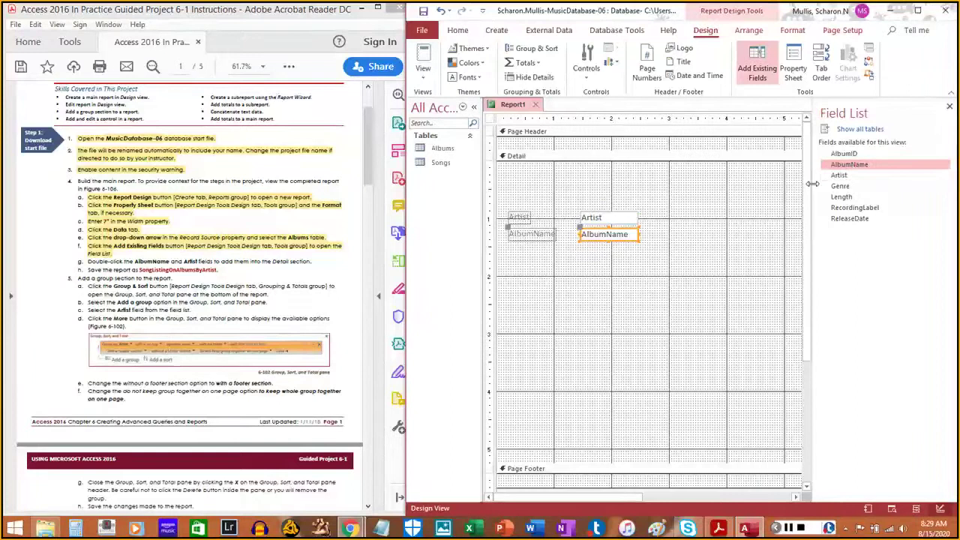
{"action": "double_click", "coordinate": [96, 261]}
{"action": "left_click_drag", "start_coordinate": [139, 257], "coordinate": [311, 261]}
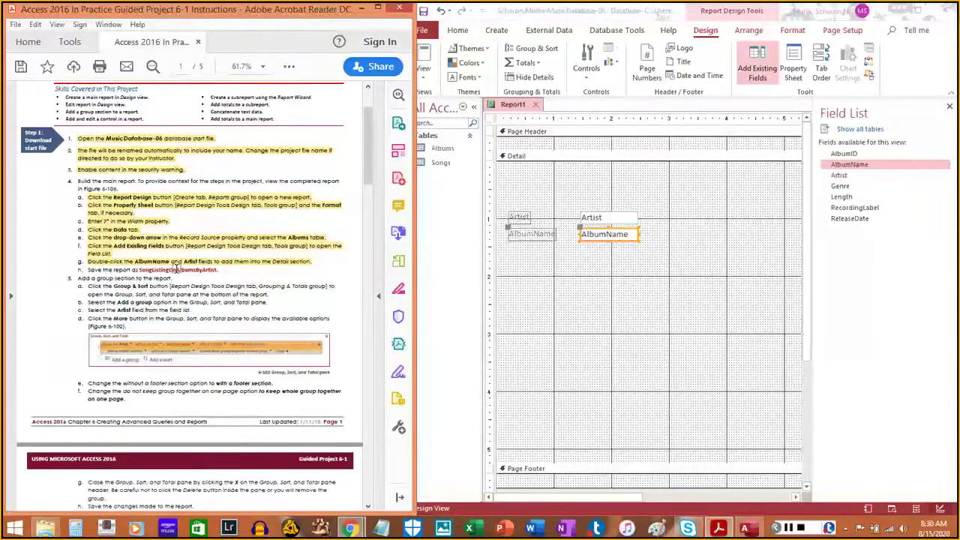
Save the report as SongListingOnAlbumsByArtist in Access, and highlight item 4h in the Acrobat Reader instructions
{"action": "right_click", "coordinate": [511, 109]}
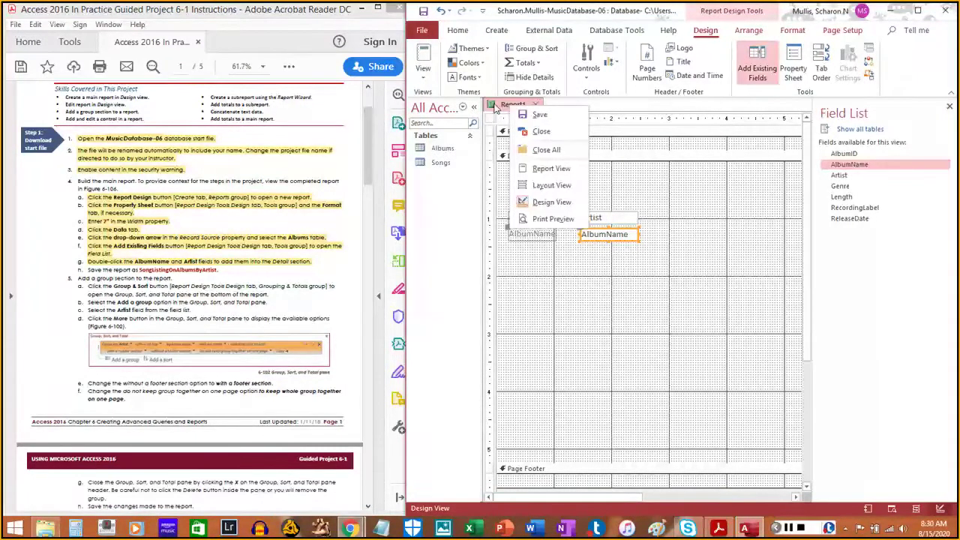
{"action": "left_click", "coordinate": [529, 115]}
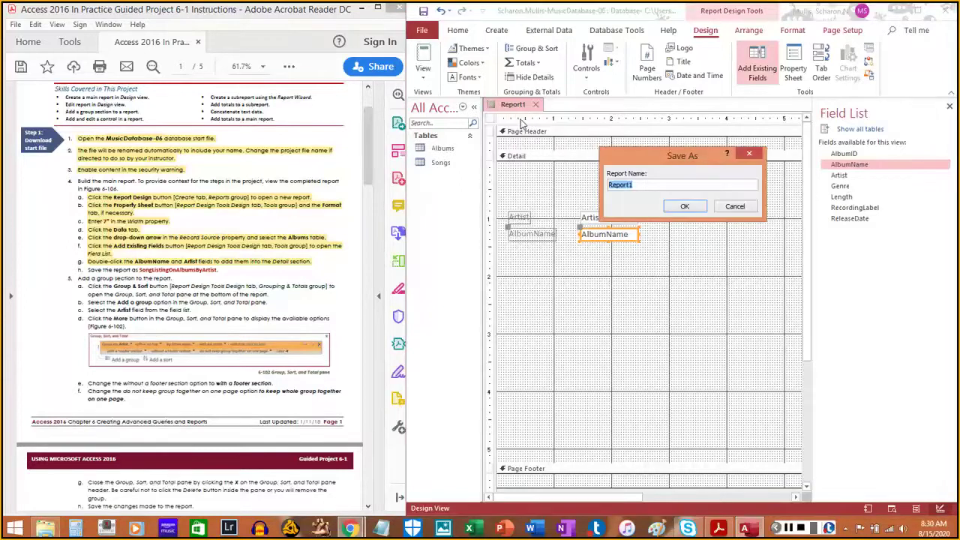
{"action": "type", "text": "SongListing"}
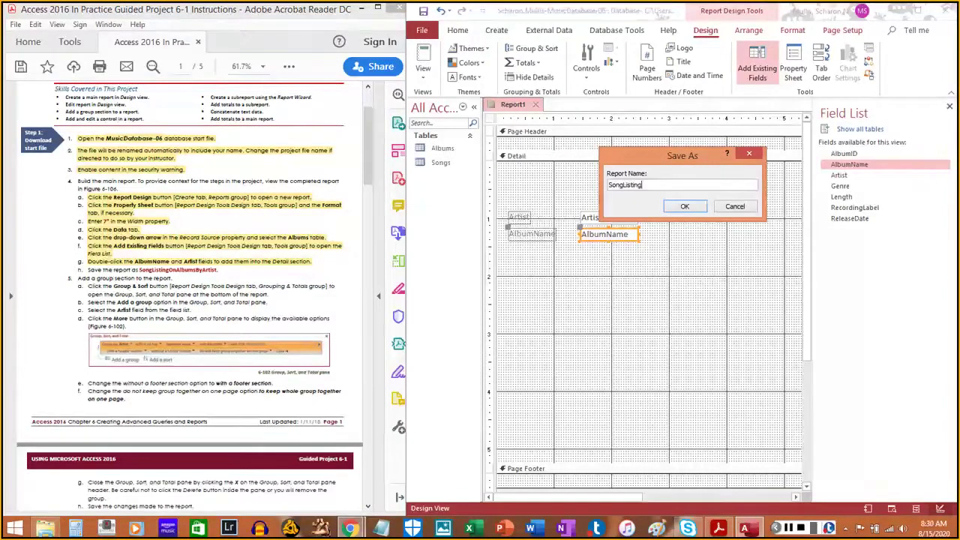
{"action": "type", "text": "OnAlbu"}
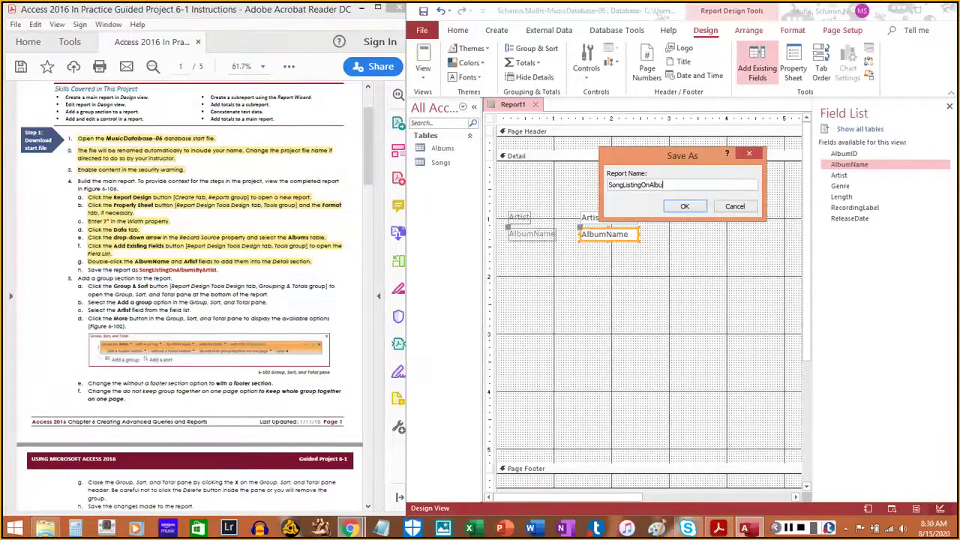
{"action": "type", "text": "msByArtist"}
{"action": "left_click", "coordinate": [685, 206]}
{"action": "left_click_drag", "start_coordinate": [80, 271], "coordinate": [220, 270]}
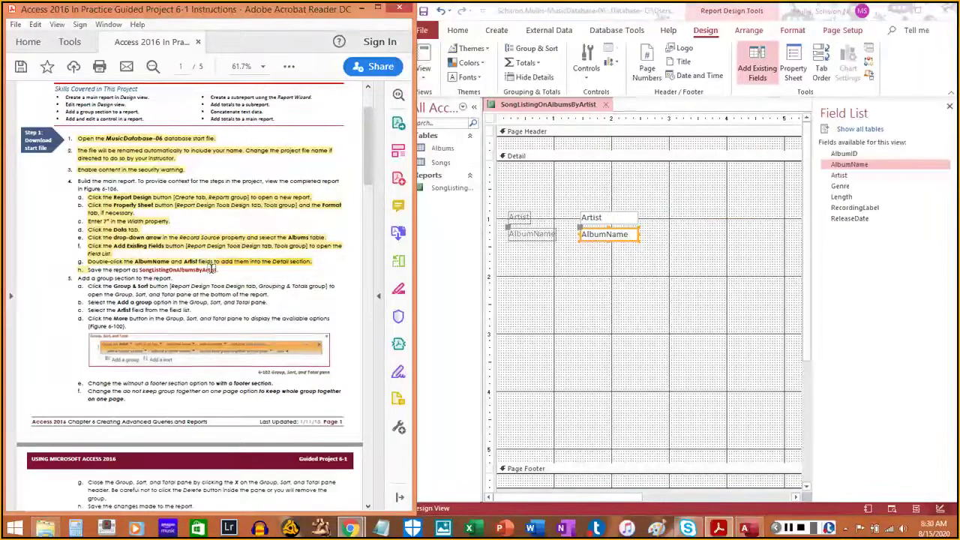
{"action": "left_click_drag", "start_coordinate": [88, 270], "coordinate": [221, 272]}
Display the report's Group, Sort, and Total options in Access, and highlight item 5a in the Acrobat Reader instructions
{"action": "scroll", "coordinate": [144, 299], "scroll_direction": "down", "scroll_amount": 3}
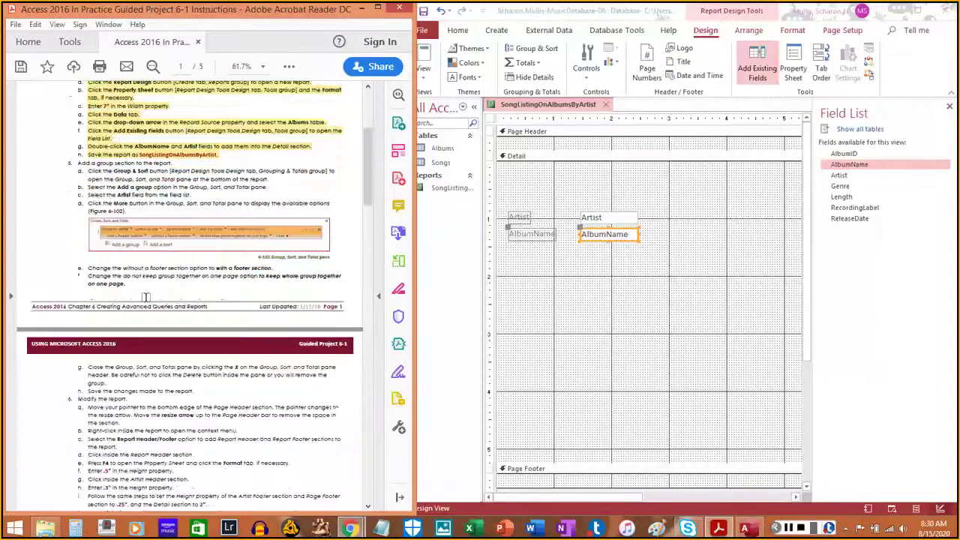
{"action": "scroll", "coordinate": [144, 297], "scroll_direction": "down", "scroll_amount": 1}
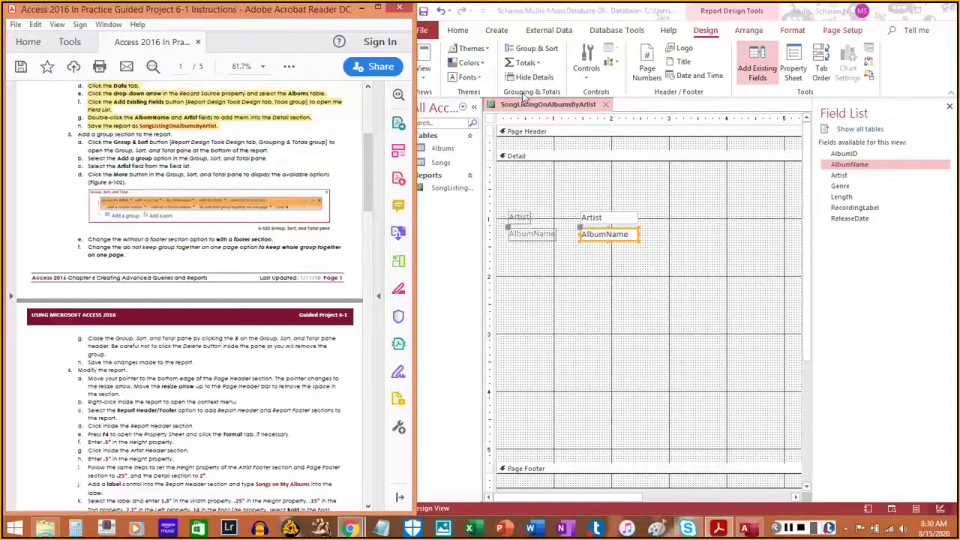
{"action": "left_click", "coordinate": [536, 52]}
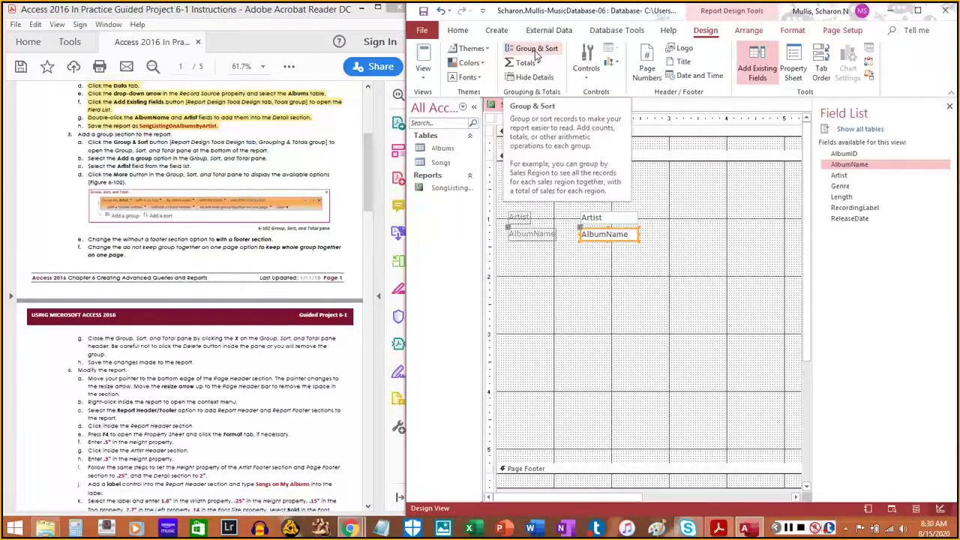
{"action": "left_click", "coordinate": [537, 49]}
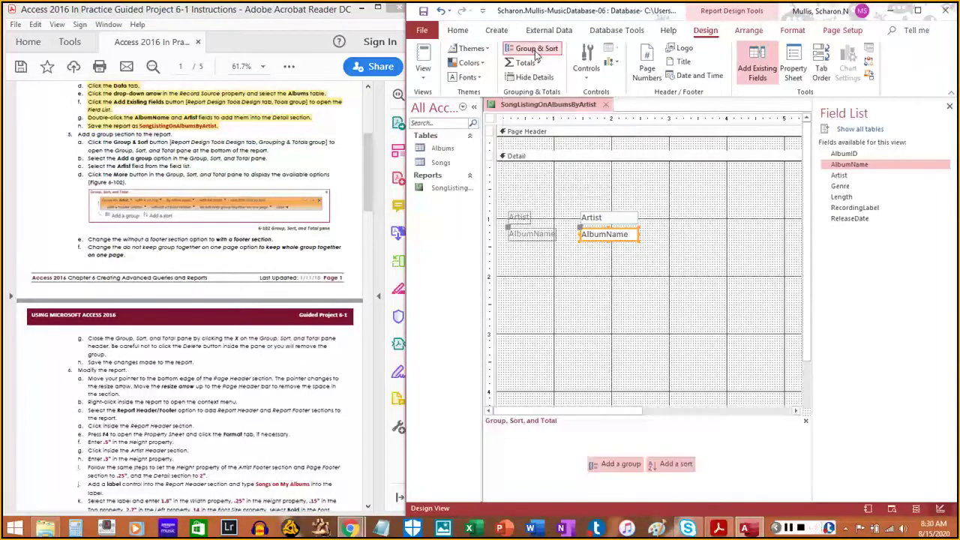
{"action": "left_click", "coordinate": [96, 140]}
{"action": "left_click_drag", "start_coordinate": [88, 142], "coordinate": [264, 149]}
{"action": "left_click", "coordinate": [267, 148]}
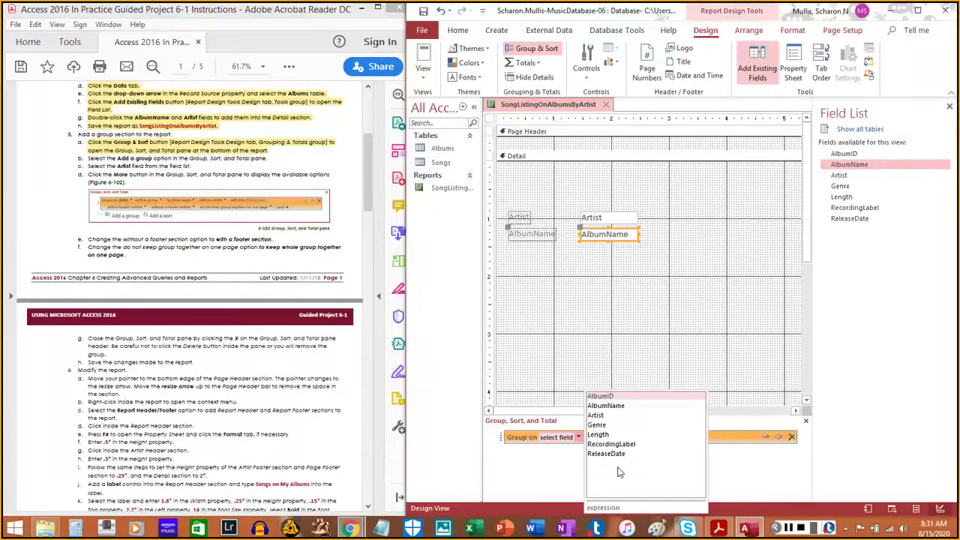
Add a group on the Artist field to the report in Access, and highlight items 5b and 5c in the Acrobat Reader instructions
{"action": "left_click", "coordinate": [599, 417]}
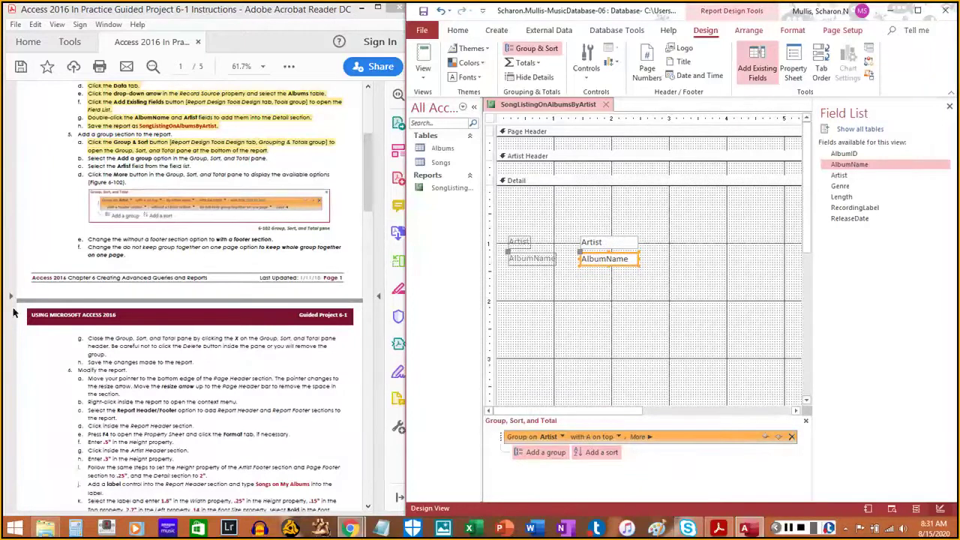
{"action": "left_click_drag", "start_coordinate": [88, 158], "coordinate": [273, 160]}
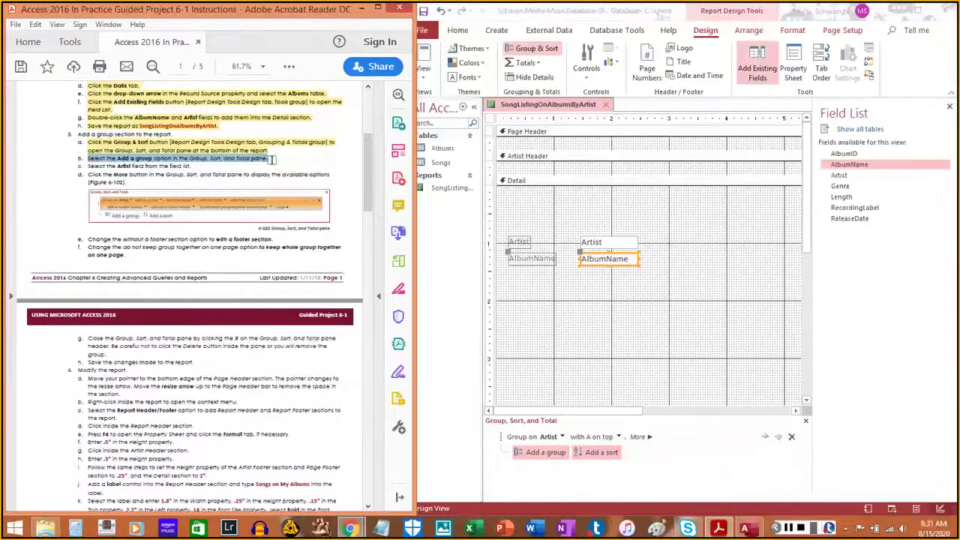
{"action": "left_click", "coordinate": [273, 160]}
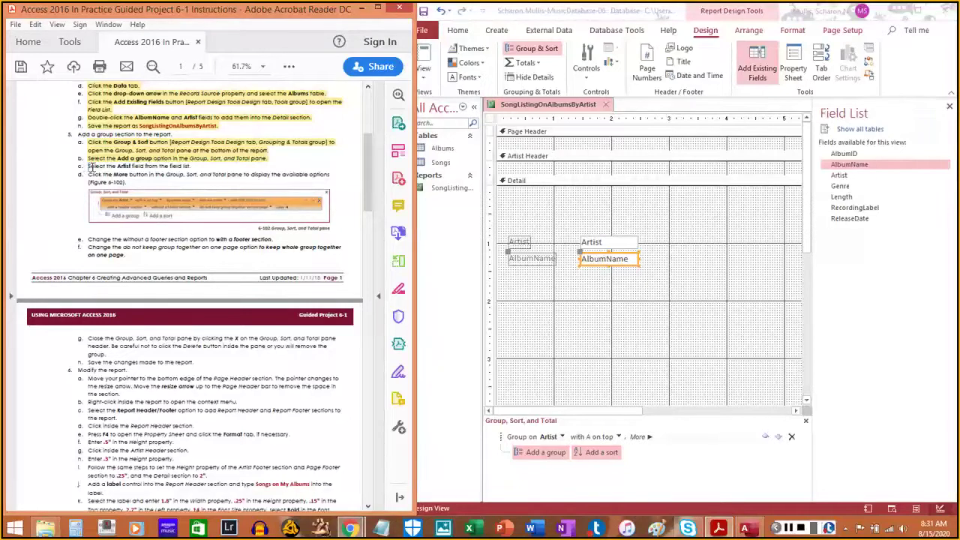
{"action": "left_click_drag", "start_coordinate": [88, 166], "coordinate": [199, 167]}
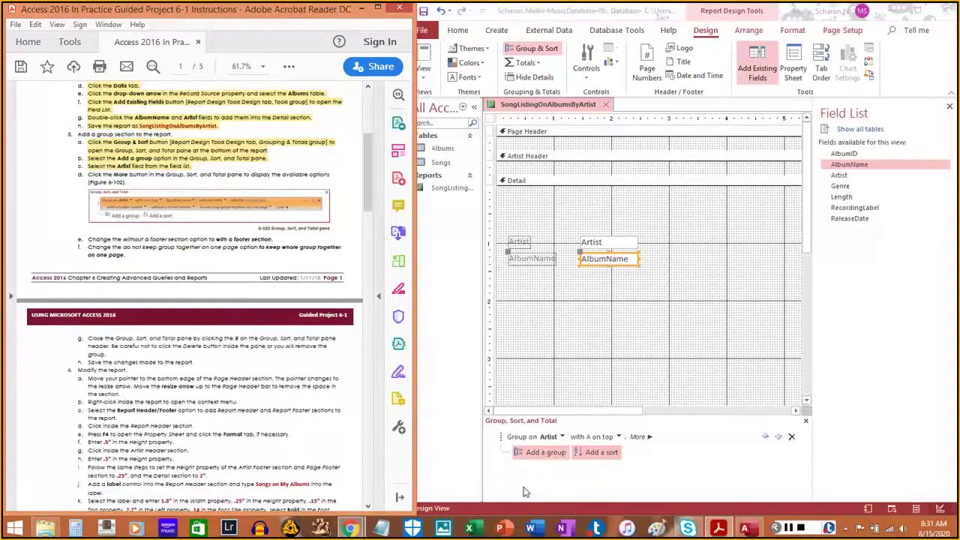
Expand the Artist group's options in Access and set it to "with a footer section", and highlight items 5d and 5e in Acrobat Reader
{"action": "left_click", "coordinate": [649, 437]}
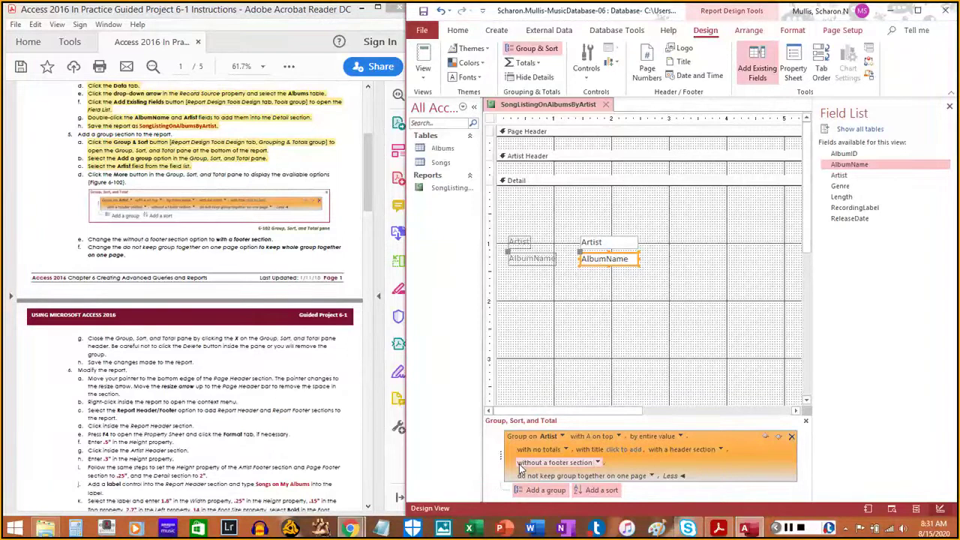
{"action": "left_click", "coordinate": [599, 462]}
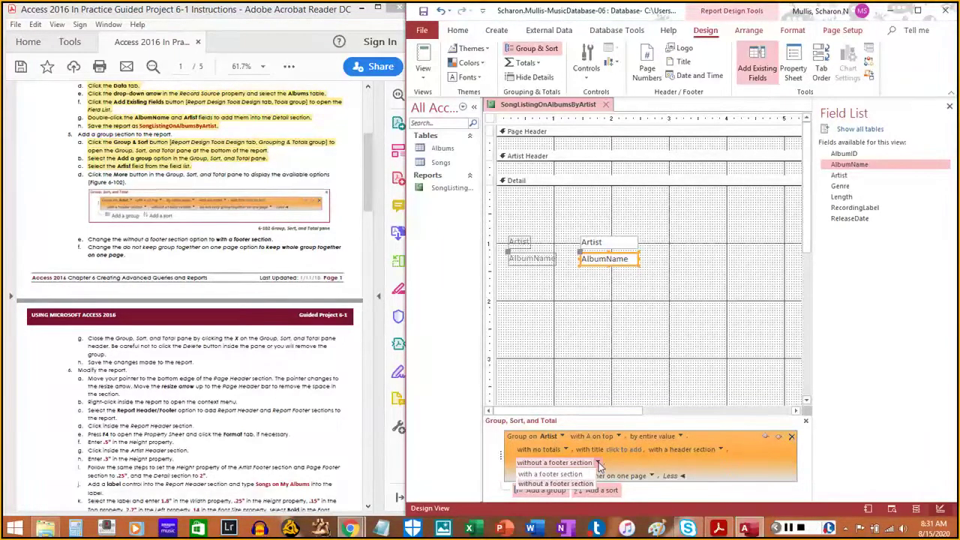
{"action": "left_click", "coordinate": [556, 475]}
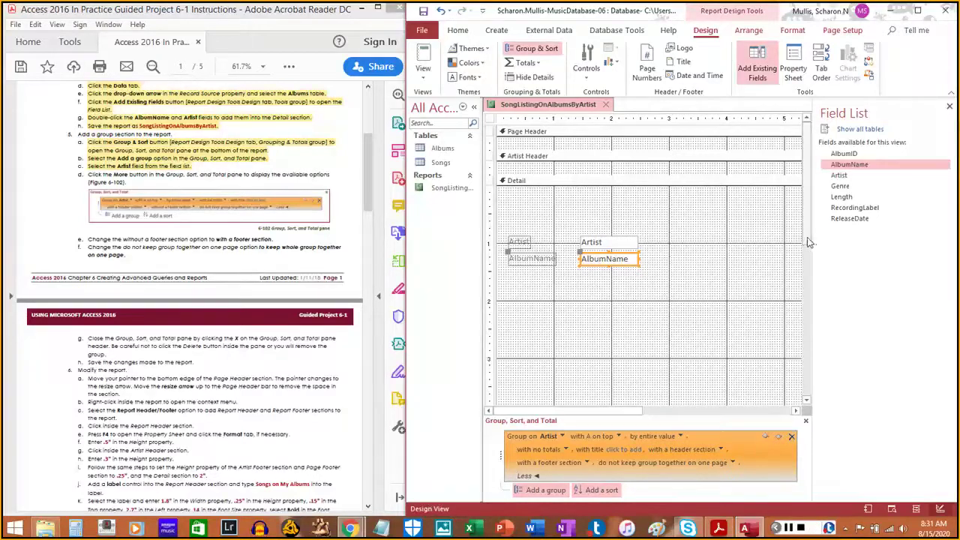
{"action": "left_click_drag", "start_coordinate": [807, 237], "coordinate": [794, 409]}
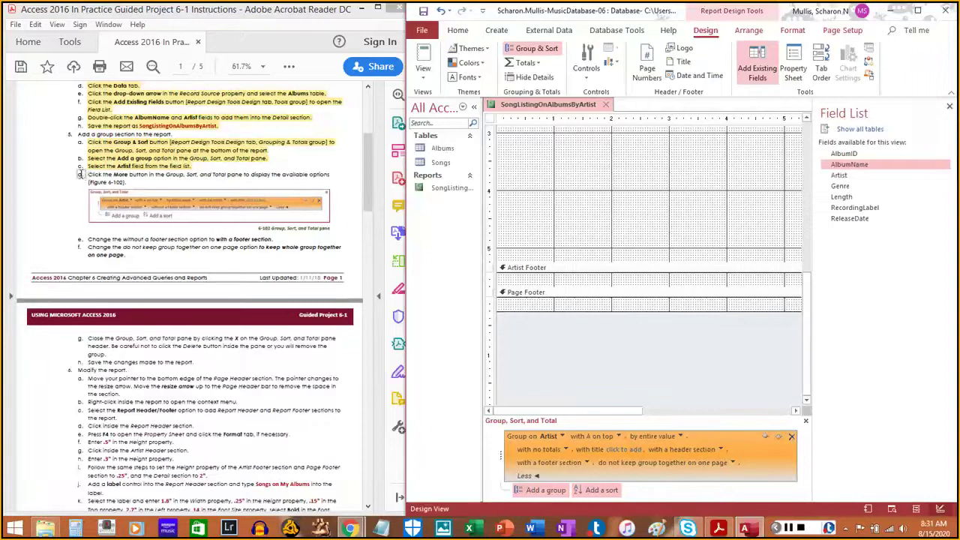
{"action": "left_click_drag", "start_coordinate": [87, 174], "coordinate": [128, 182]}
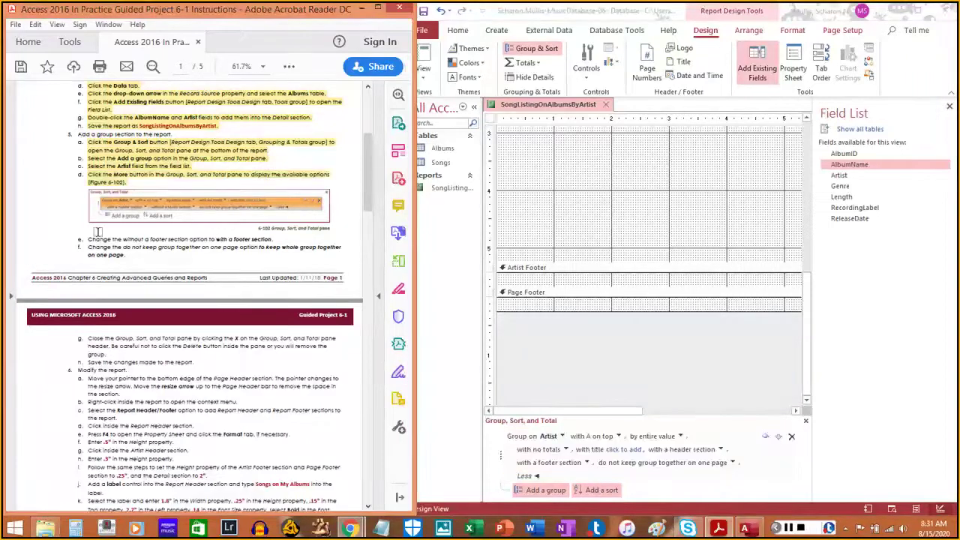
{"action": "left_click_drag", "start_coordinate": [87, 241], "coordinate": [275, 240]}
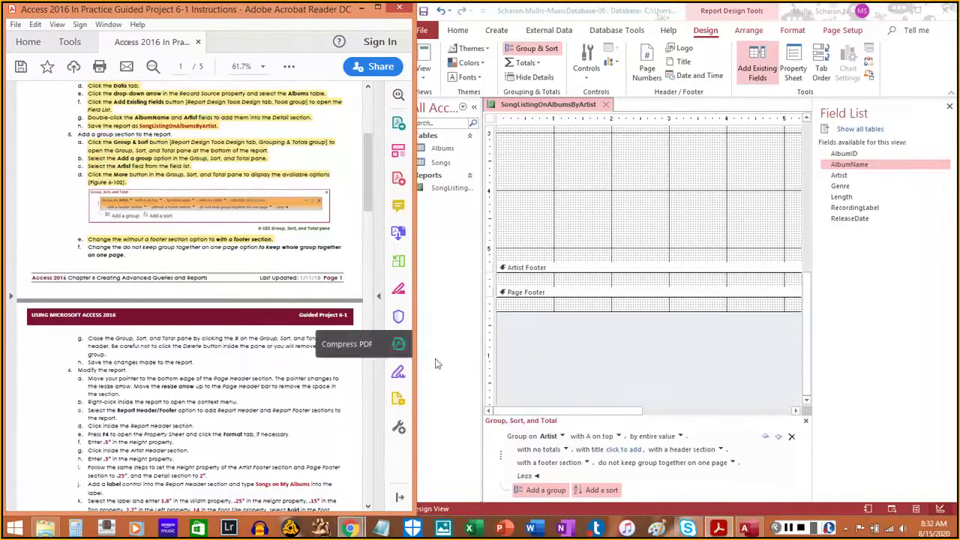
Set the Artist group to "keep whole group together on one page" in Access, and highlight item 5f in the Acrobat Reader instructions
{"action": "left_click", "coordinate": [733, 464]}
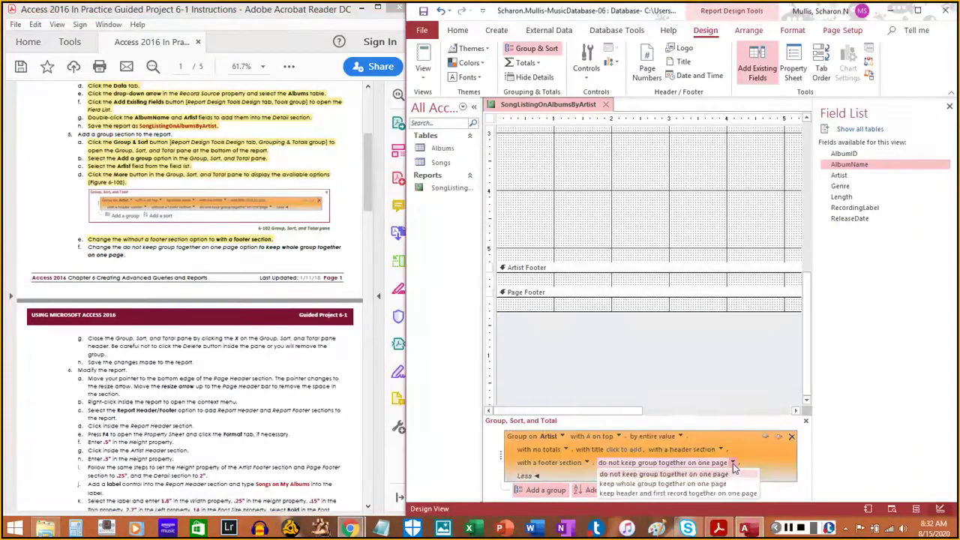
{"action": "left_click", "coordinate": [679, 486]}
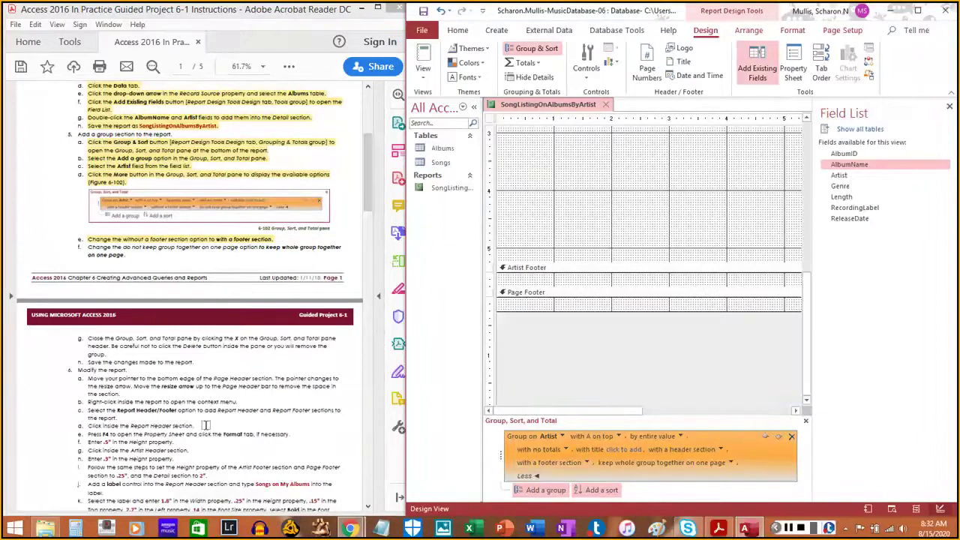
{"action": "left_click_drag", "start_coordinate": [87, 247], "coordinate": [127, 255]}
Close the Group, Sort, and Total pane in Access without deleting the group, and highlight item 5g in the Acrobat Reader instructions
{"action": "scroll", "coordinate": [198, 279], "scroll_direction": "down", "scroll_amount": 5}
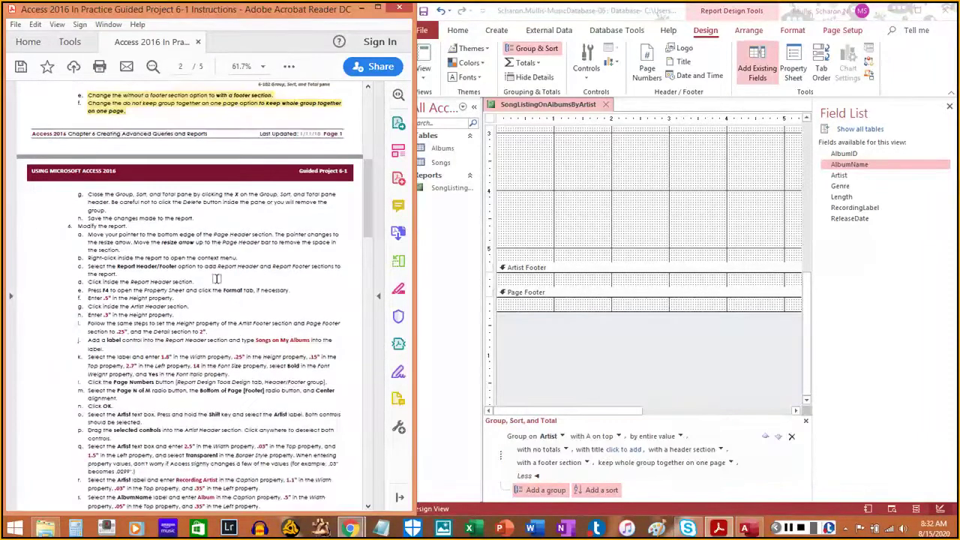
{"action": "scroll", "coordinate": [216, 279], "scroll_direction": "down", "scroll_amount": 2}
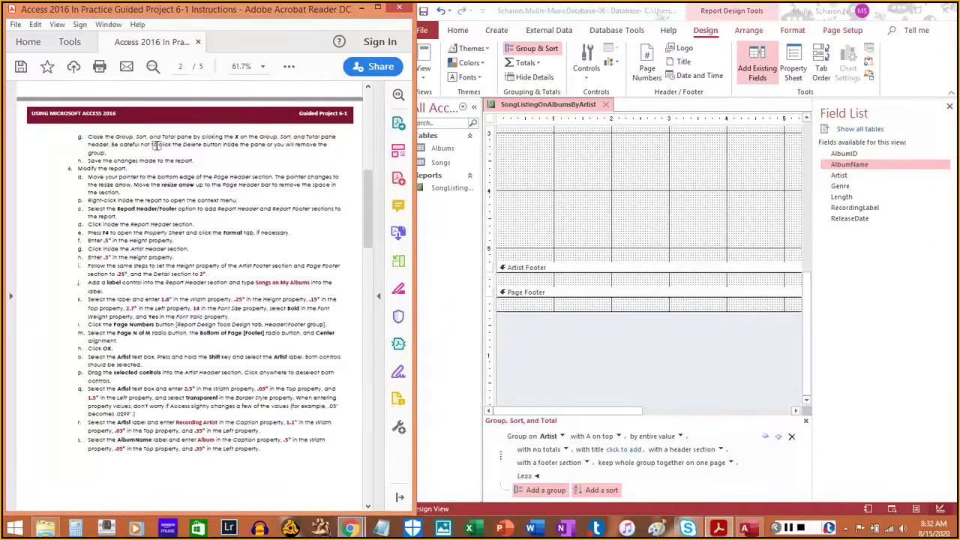
{"action": "left_click", "coordinate": [789, 442]}
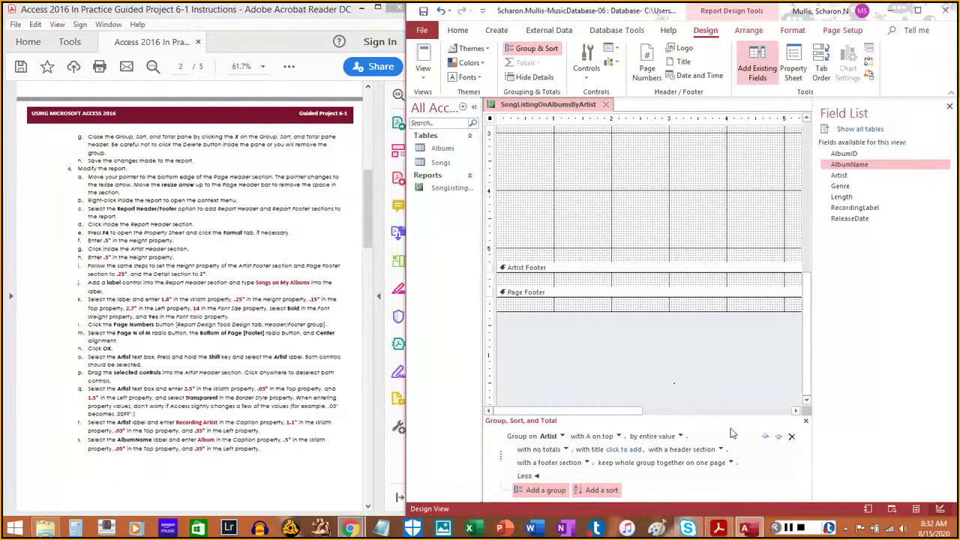
{"action": "left_click", "coordinate": [807, 423]}
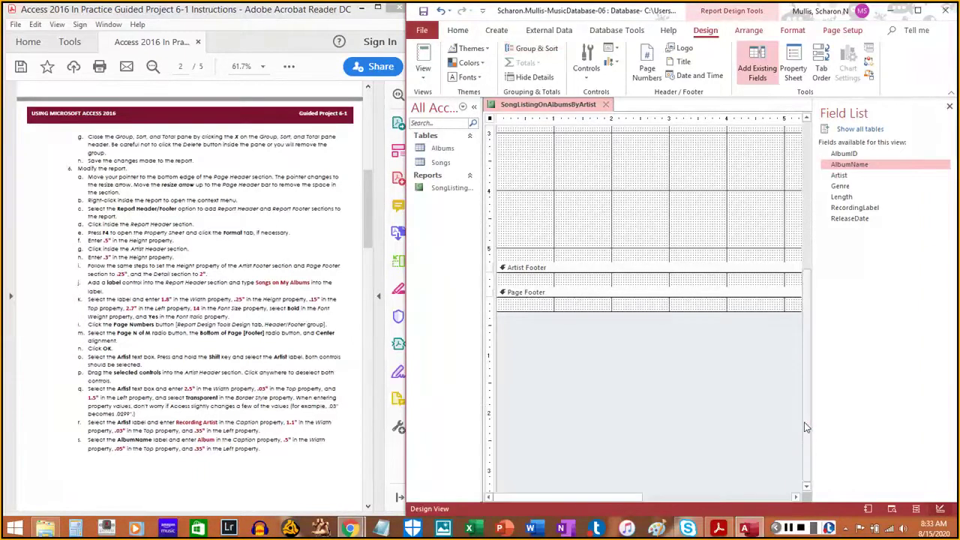
{"action": "left_click_drag", "start_coordinate": [87, 137], "coordinate": [107, 154]}
{"action": "left_click", "coordinate": [160, 180]}
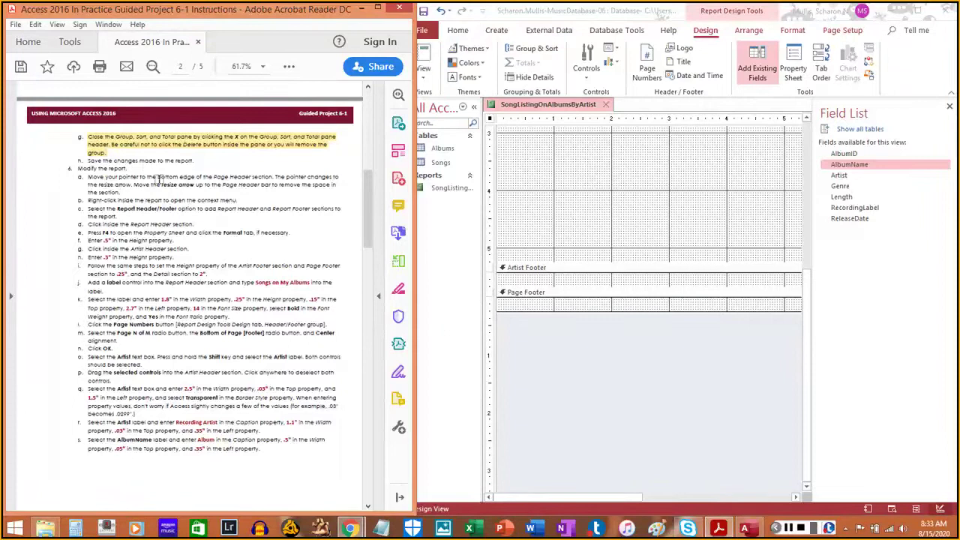
Save the report's grouping changes in Access, and highlight item 5h in the Acrobat Reader instructions
{"action": "right_click", "coordinate": [562, 113]}
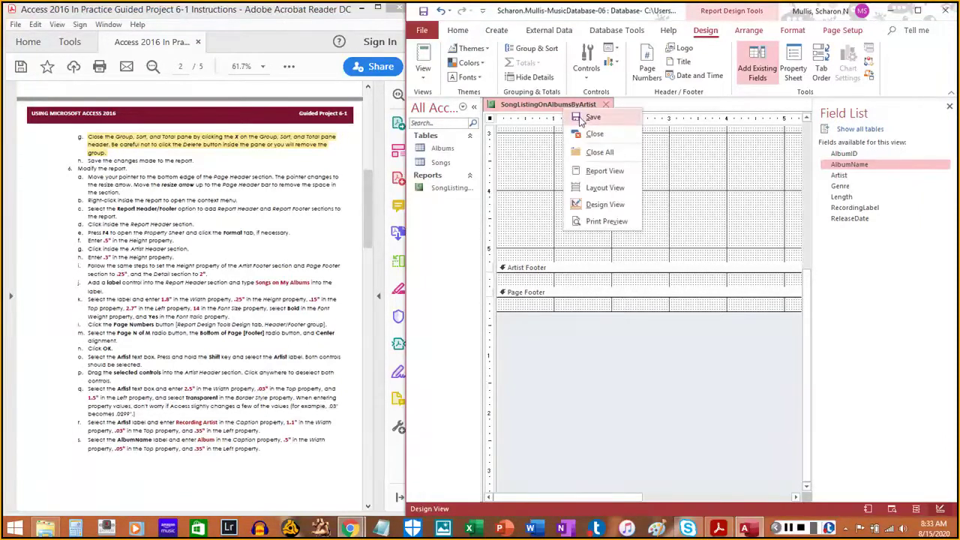
{"action": "left_click", "coordinate": [591, 118]}
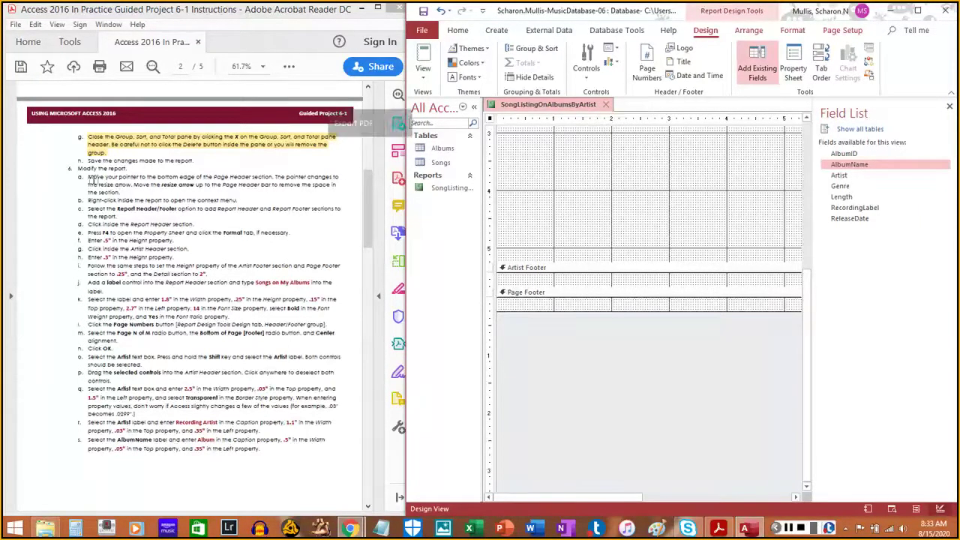
{"action": "left_click_drag", "start_coordinate": [88, 159], "coordinate": [198, 160]}
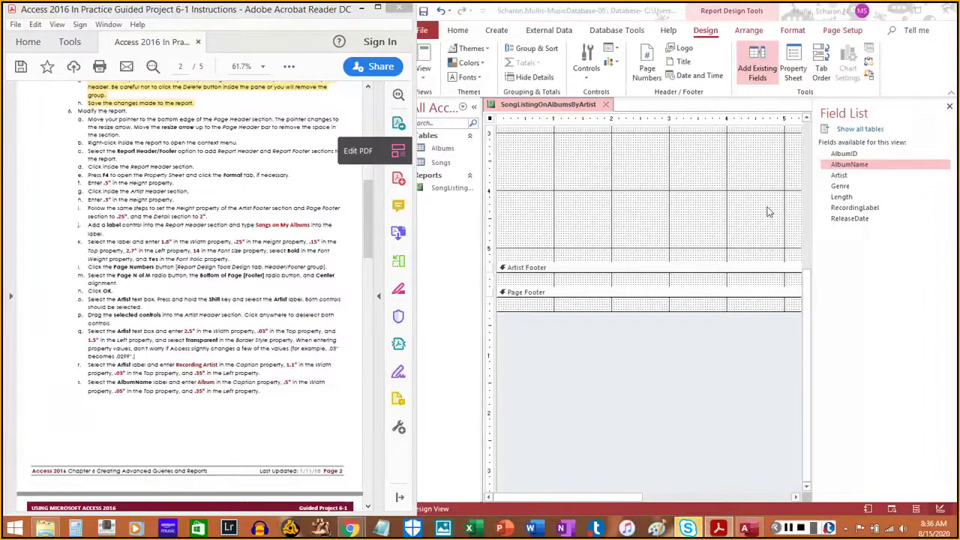
Remove the empty space in the report's Page Header section in Access, and highlight item 6a in the Acrobat Reader instructions
{"action": "left_click_drag", "start_coordinate": [810, 317], "coordinate": [808, 135]}
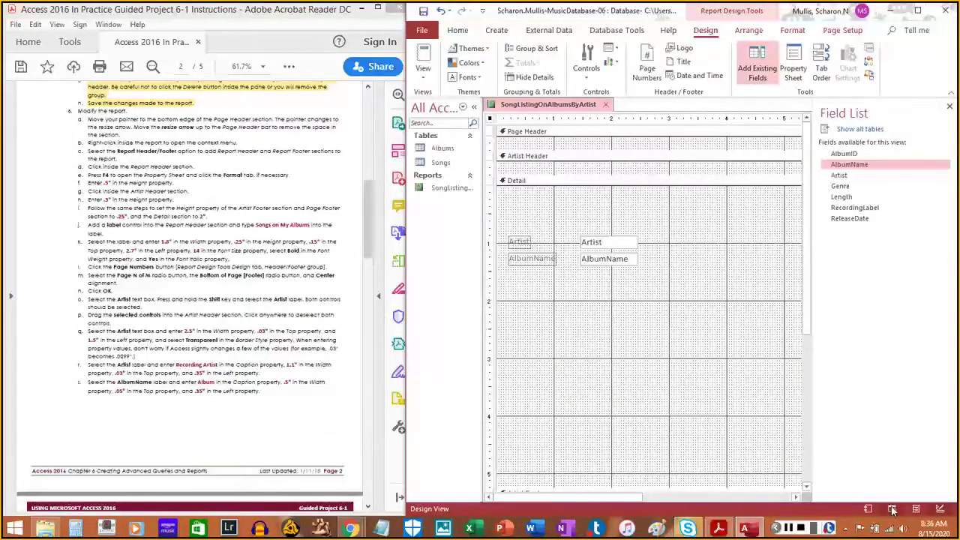
{"action": "left_click", "coordinate": [789, 529]}
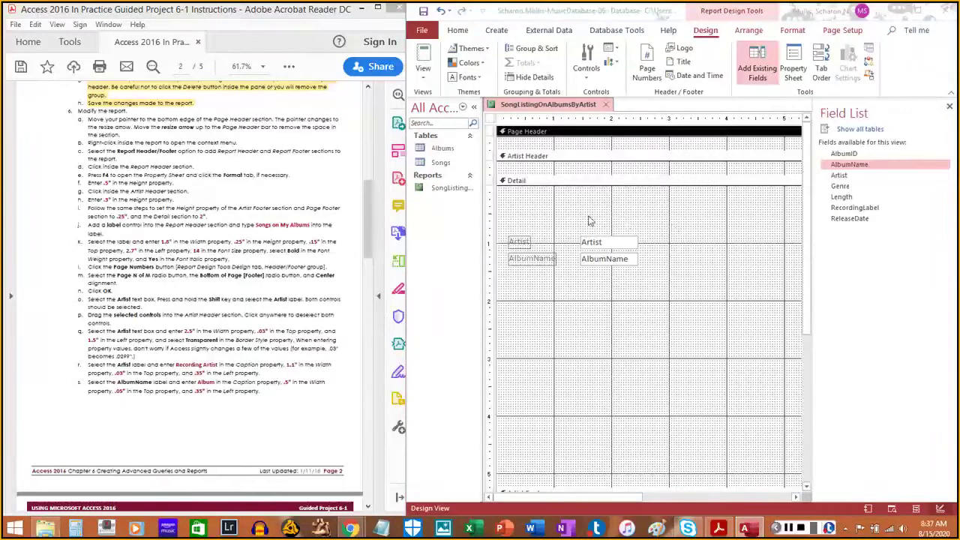
{"action": "left_click", "coordinate": [563, 162]}
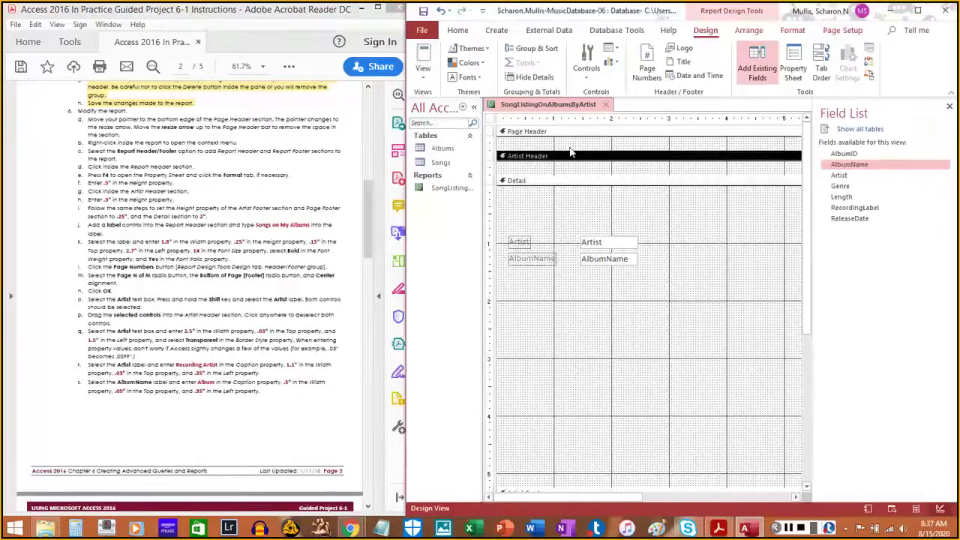
{"action": "left_click", "coordinate": [570, 149]}
{"action": "left_click_drag", "start_coordinate": [570, 150], "coordinate": [578, 137]}
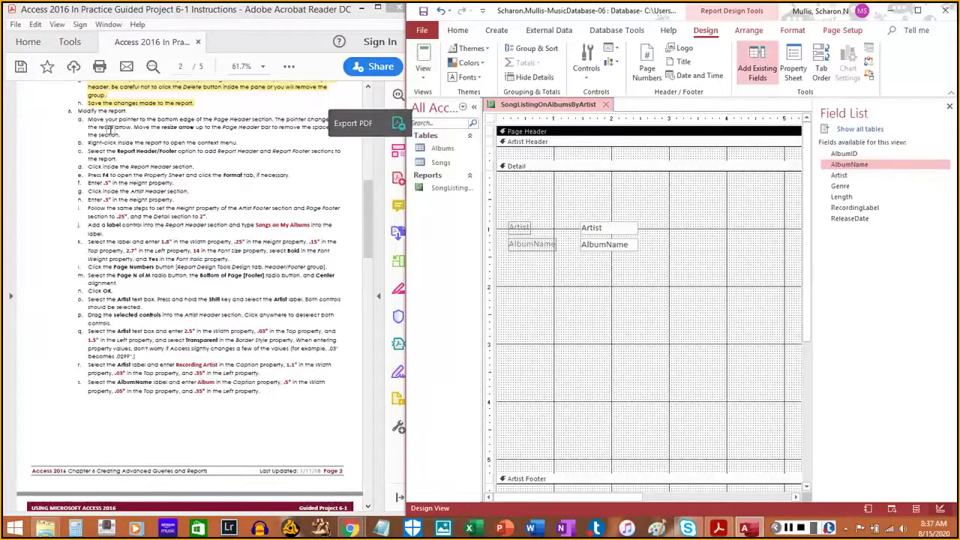
{"action": "left_click", "coordinate": [81, 118]}
{"action": "left_click_drag", "start_coordinate": [86, 118], "coordinate": [121, 135]}
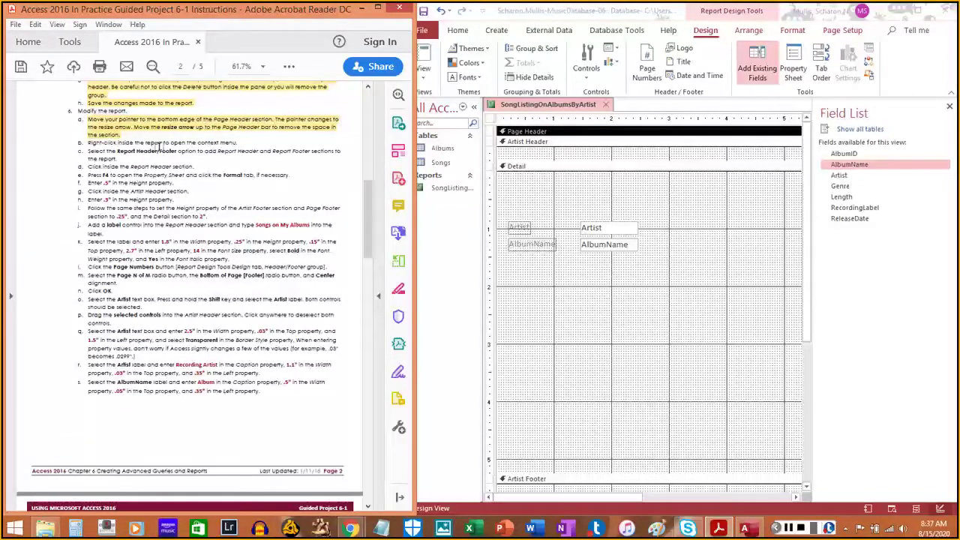
Add Report Header and Report Footer sections to the report in Access, and highlight items 6b and 6c in the Acrobat Reader instructions
{"action": "right_click", "coordinate": [585, 197]}
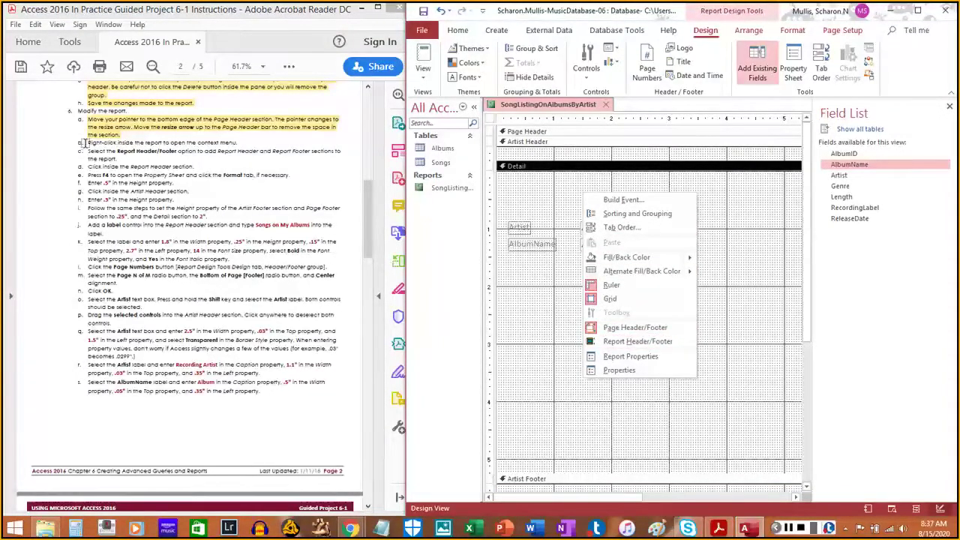
{"action": "left_click_drag", "start_coordinate": [87, 143], "coordinate": [248, 139]}
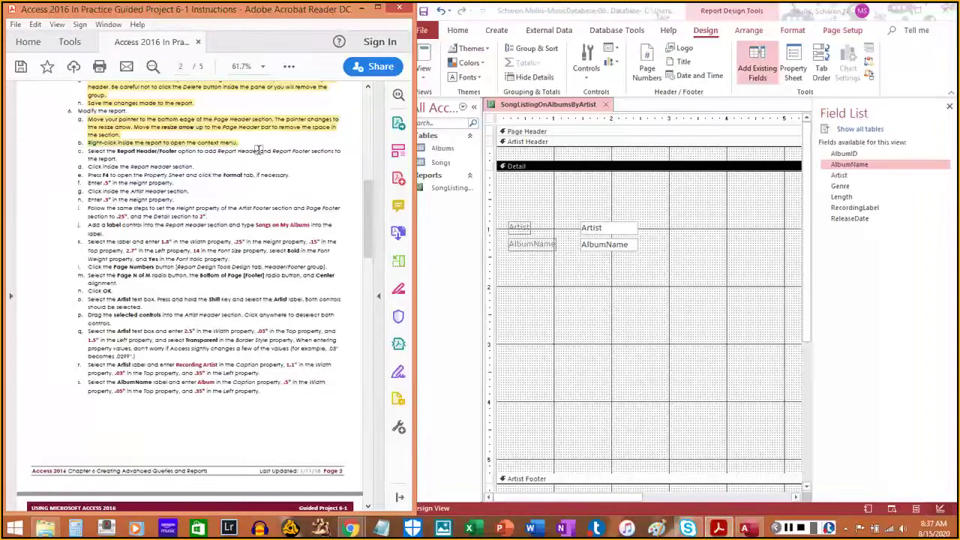
{"action": "right_click", "coordinate": [691, 367]}
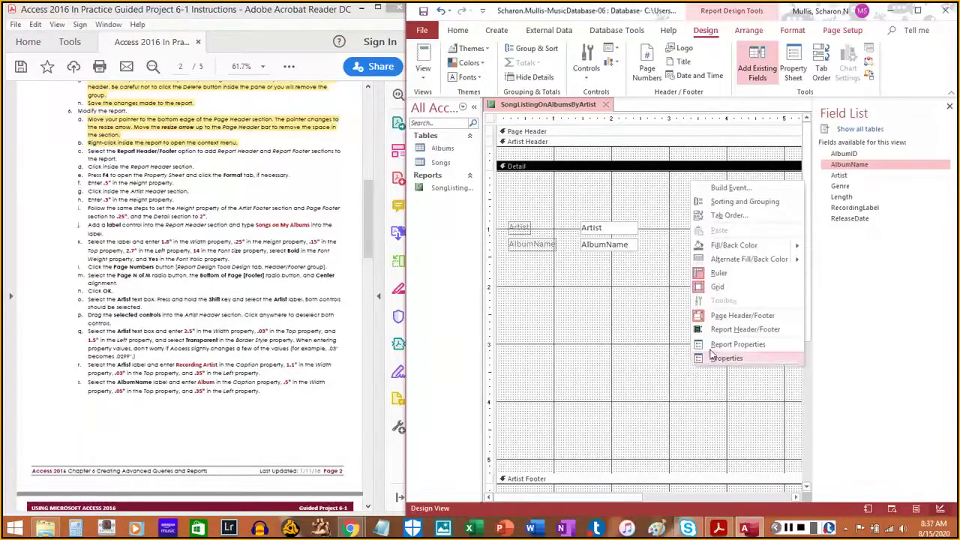
{"action": "left_click", "coordinate": [738, 331]}
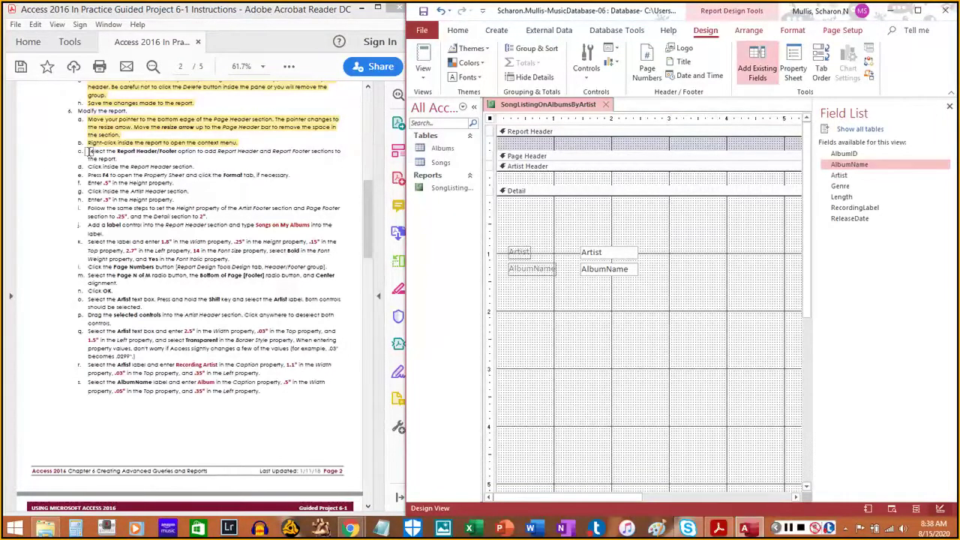
{"action": "left_click_drag", "start_coordinate": [89, 152], "coordinate": [119, 157]}
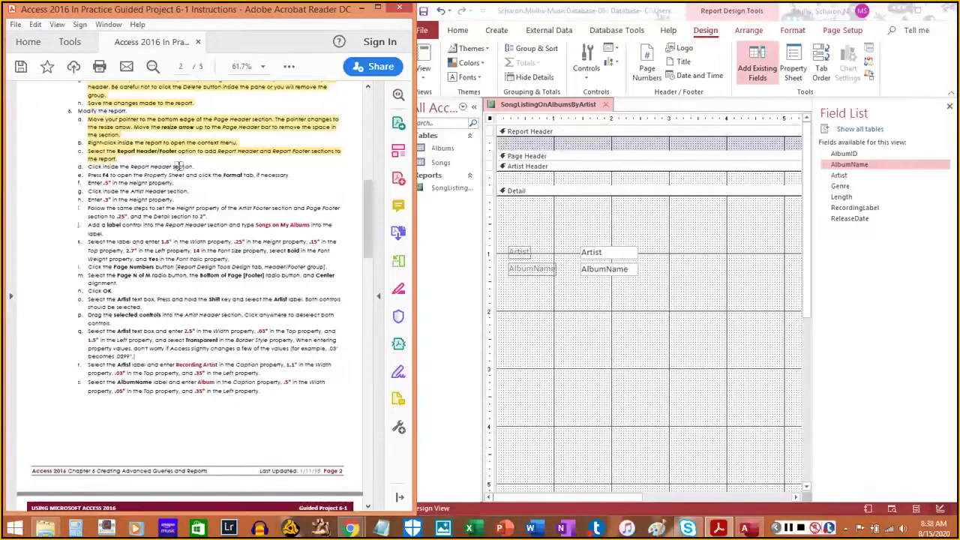
Replace the Field List with the Report Header section's format properties in Access, and highlight items 6d and 6e in the Acrobat Reader instructions
{"action": "left_click", "coordinate": [564, 148]}
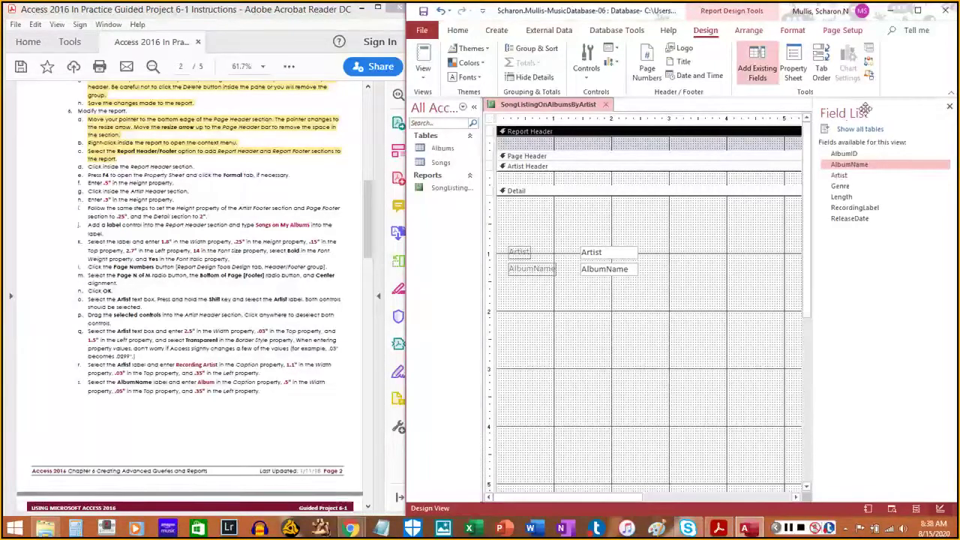
{"action": "left_click", "coordinate": [949, 109]}
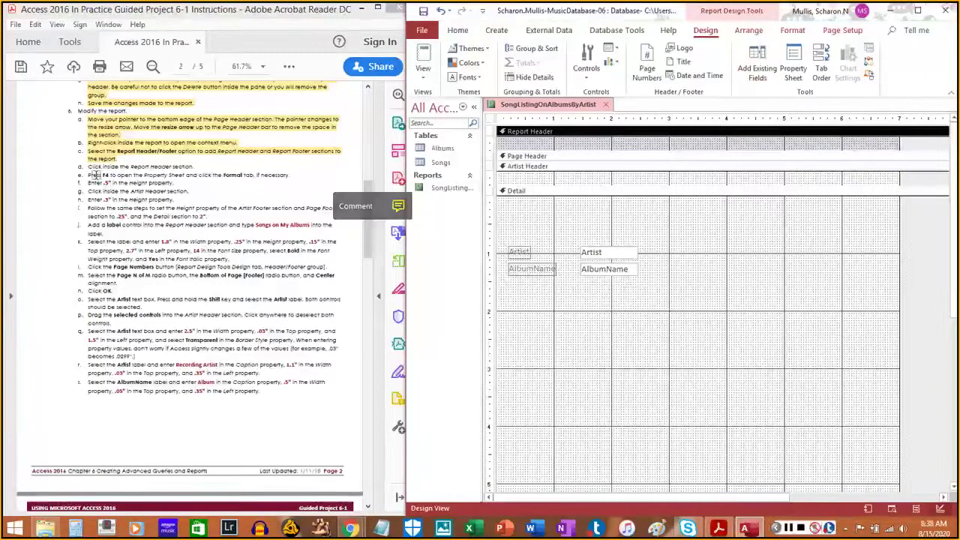
{"action": "left_click_drag", "start_coordinate": [87, 167], "coordinate": [194, 167]}
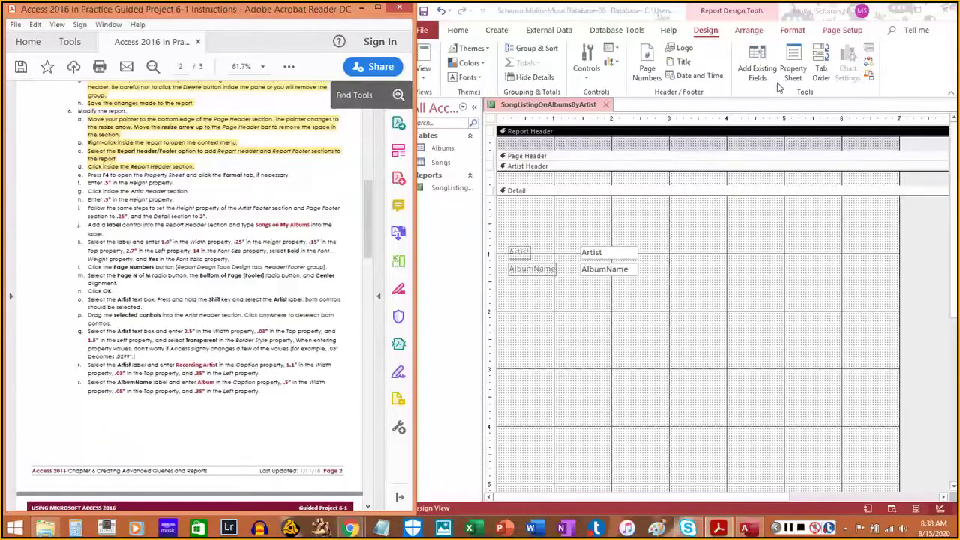
{"action": "left_click", "coordinate": [921, 65]}
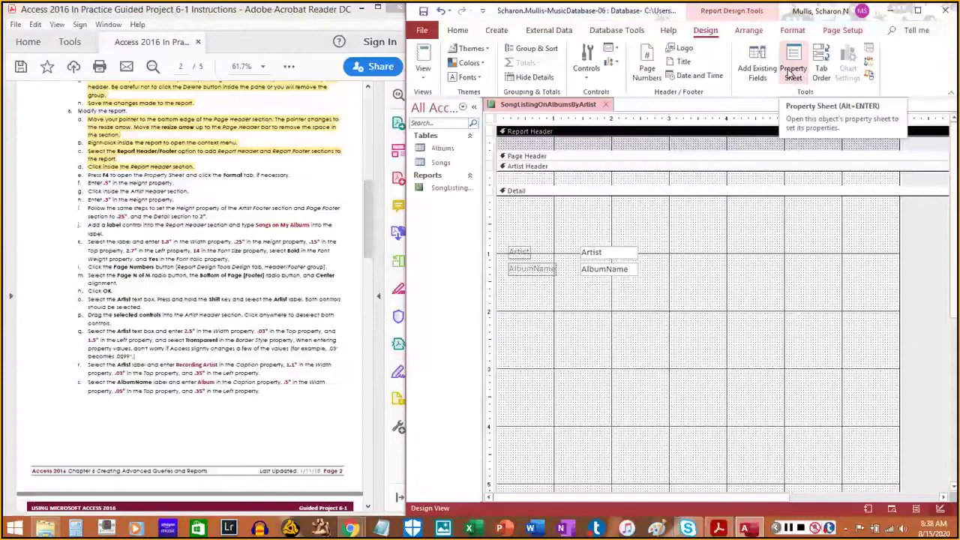
{"action": "left_click", "coordinate": [792, 73]}
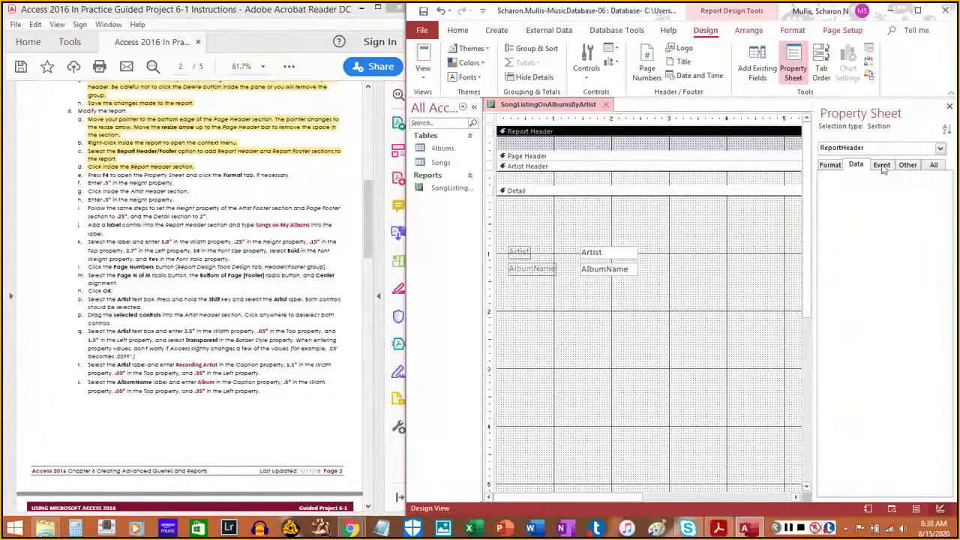
{"action": "left_click", "coordinate": [831, 165]}
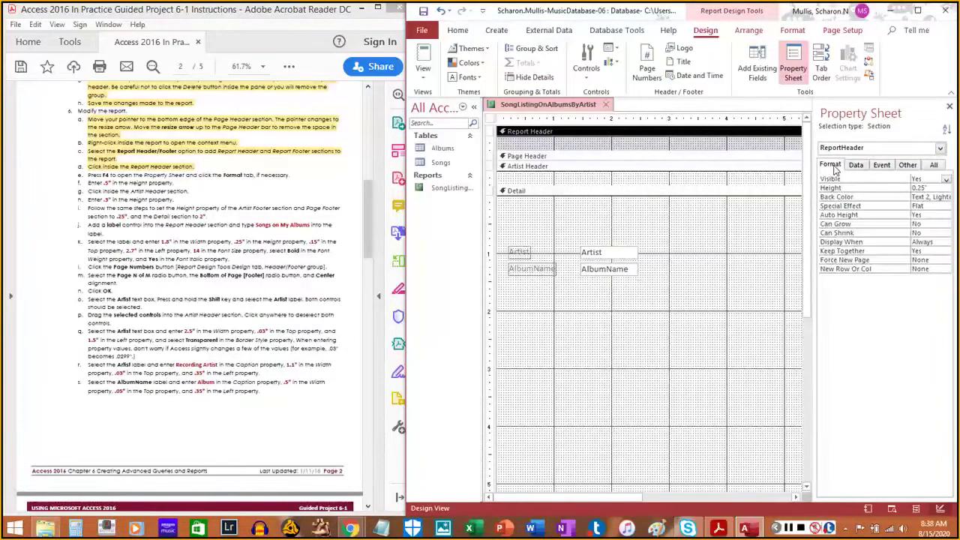
{"action": "left_click_drag", "start_coordinate": [88, 174], "coordinate": [292, 182]}
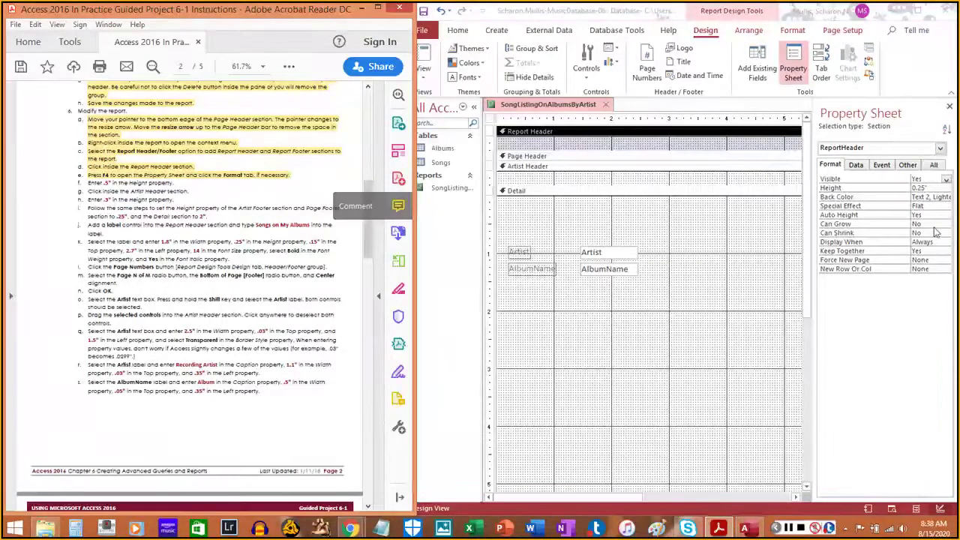
Set the Report Header section's height to 0.5" in Access, and highlight item 6f in the Acrobat Reader instructions
{"action": "left_click", "coordinate": [929, 189]}
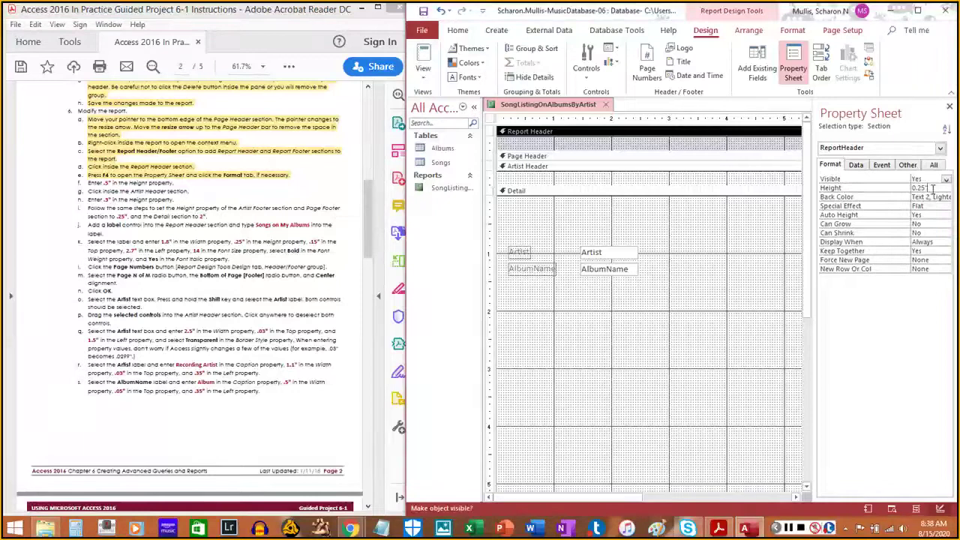
{"action": "type", "text": "0.5"}
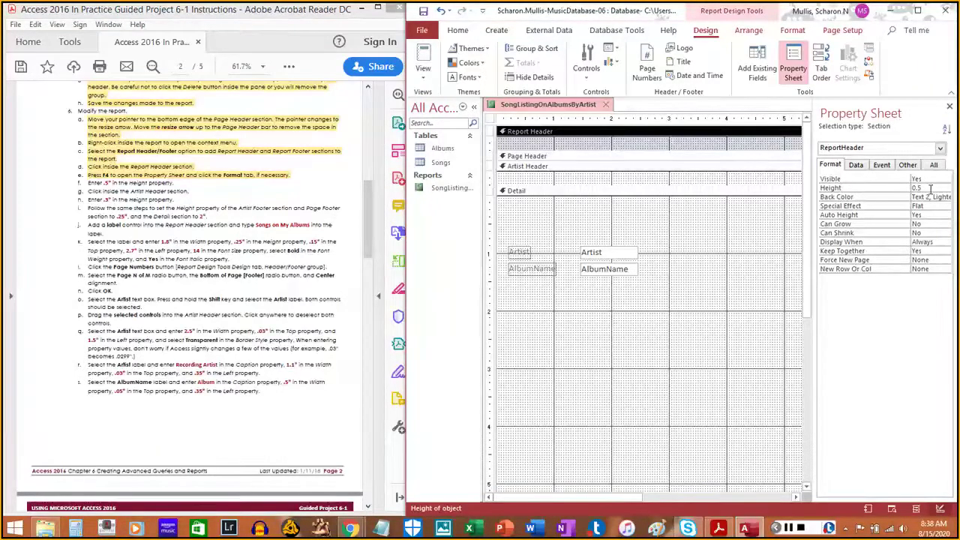
{"action": "key", "text": "Return"}
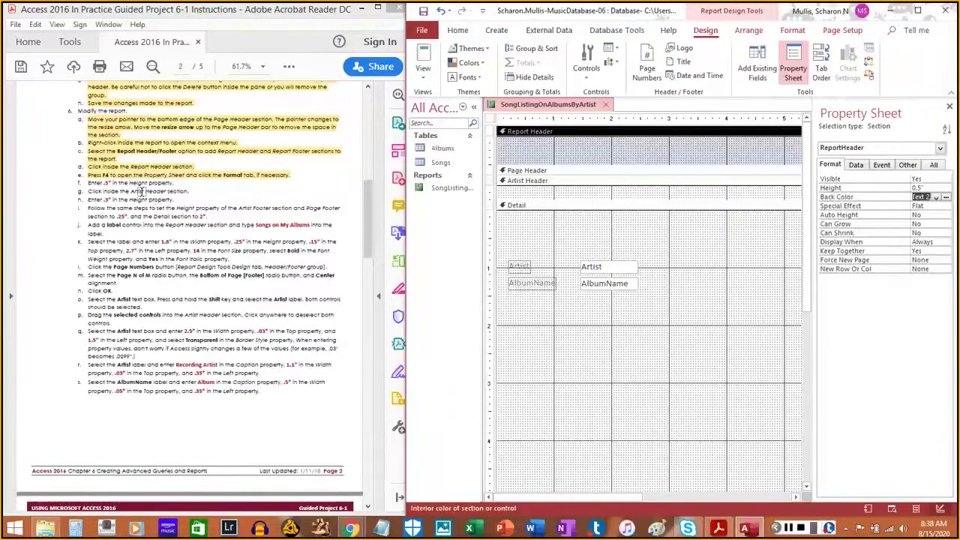
{"action": "left_click_drag", "start_coordinate": [86, 182], "coordinate": [176, 183]}
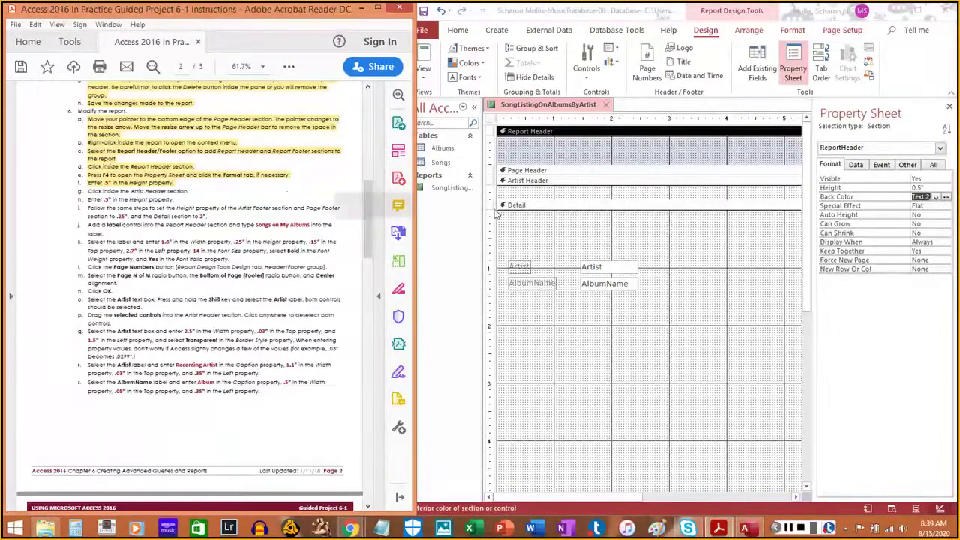
Set the Artist Header section's height to 0.3" in Access, highlighting item 6g in the Acrobat Reader instructions once that section is selected
{"action": "left_click", "coordinate": [568, 197]}
{"action": "left_click", "coordinate": [559, 195]}
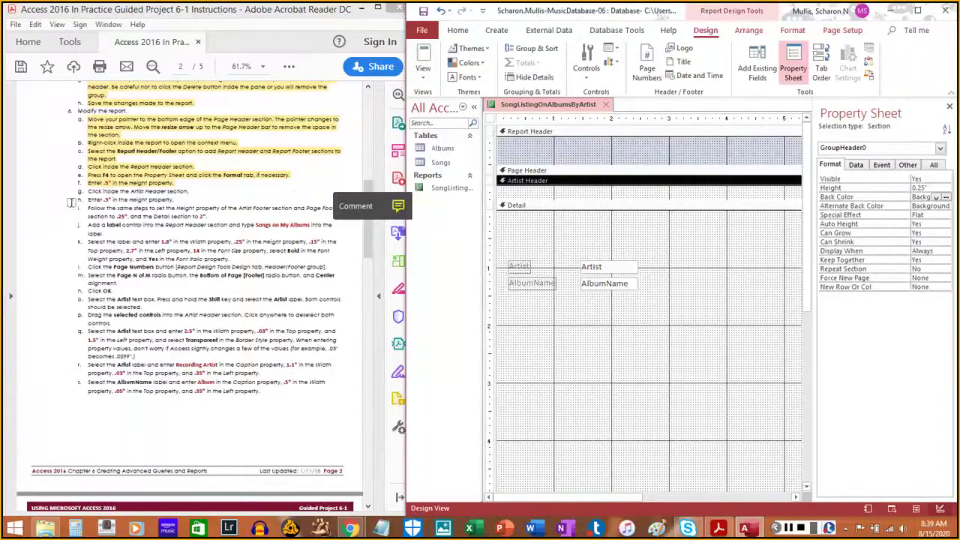
{"action": "left_click_drag", "start_coordinate": [86, 192], "coordinate": [195, 194]}
{"action": "left_click", "coordinate": [194, 194]}
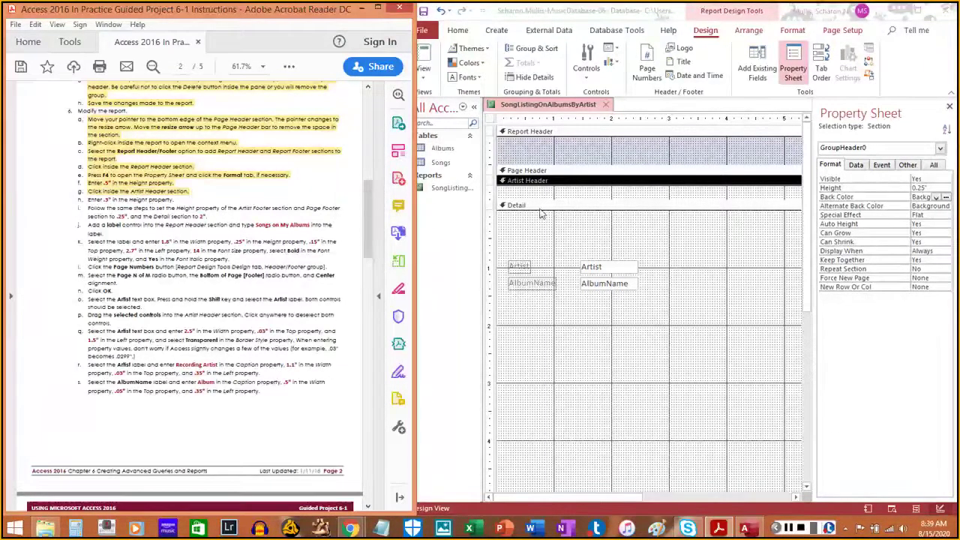
{"action": "left_click", "coordinate": [931, 196]}
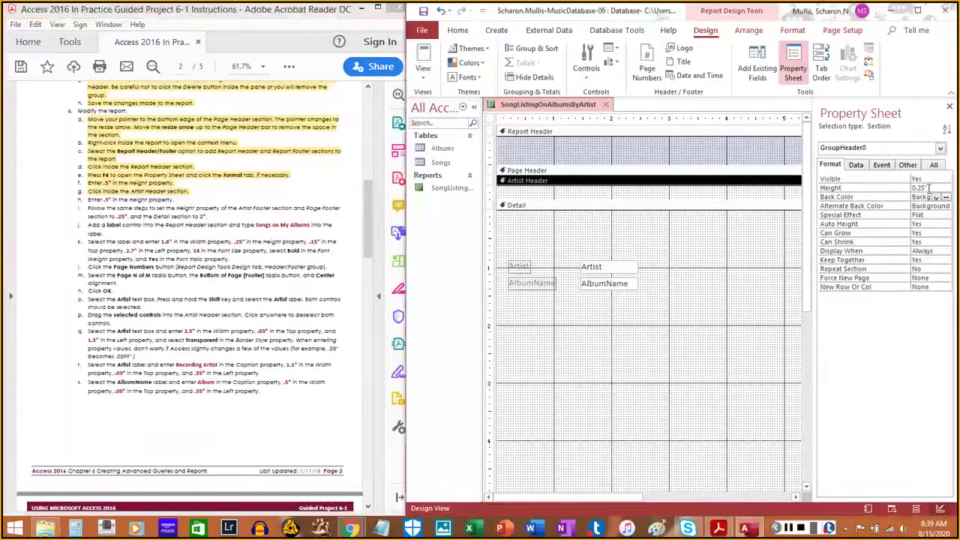
{"action": "left_click", "coordinate": [928, 188]}
{"action": "key", "text": "BackSpace"}
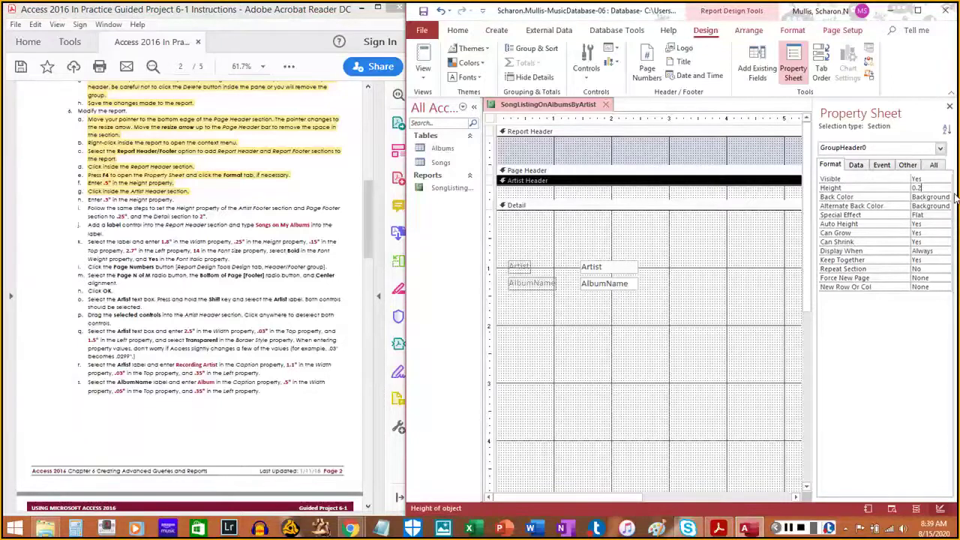
{"action": "type", "text": "3"}
{"action": "key", "text": "Return"}
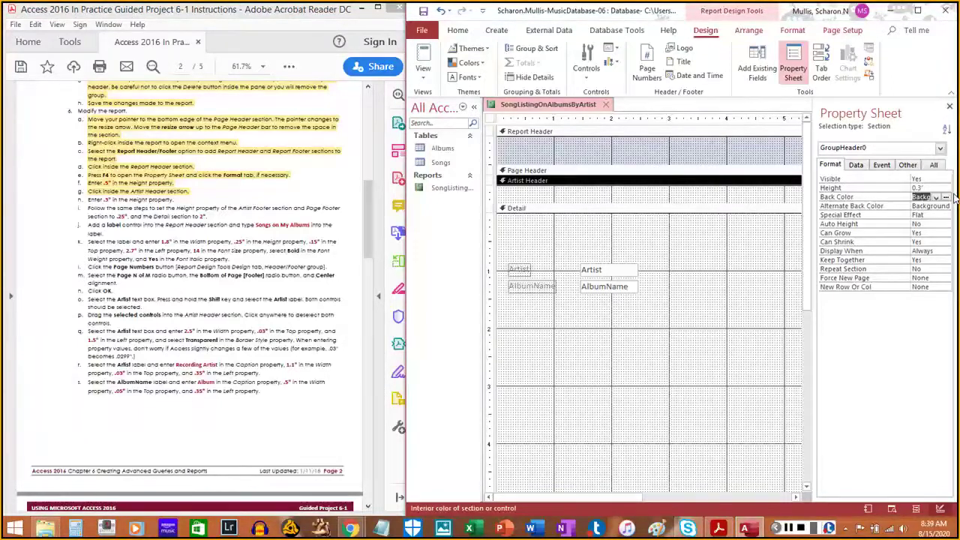
Switch the Property Sheet between the Detail and Artist Header sections in Access, and highlight item 6h in the Acrobat Reader instructions
{"action": "left_click", "coordinate": [942, 149]}
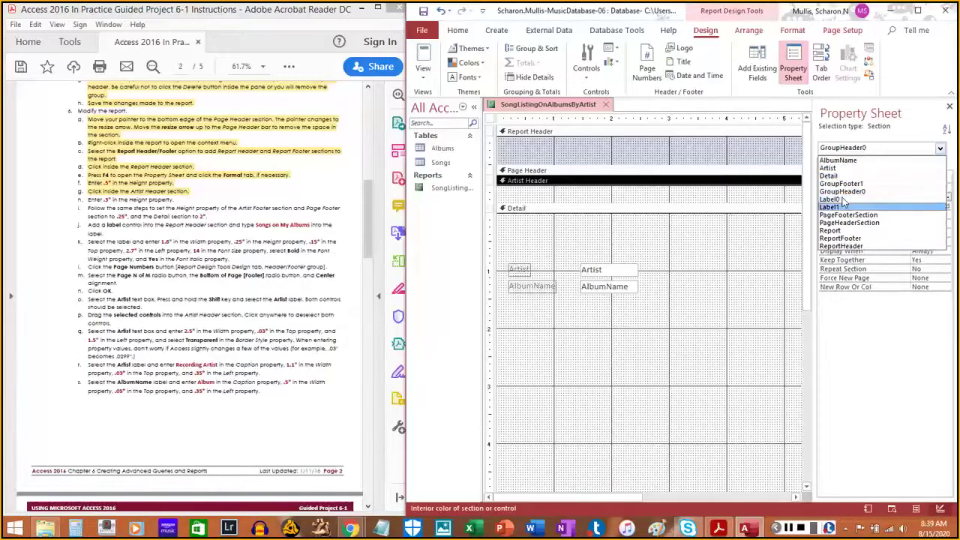
{"action": "left_click", "coordinate": [838, 129]}
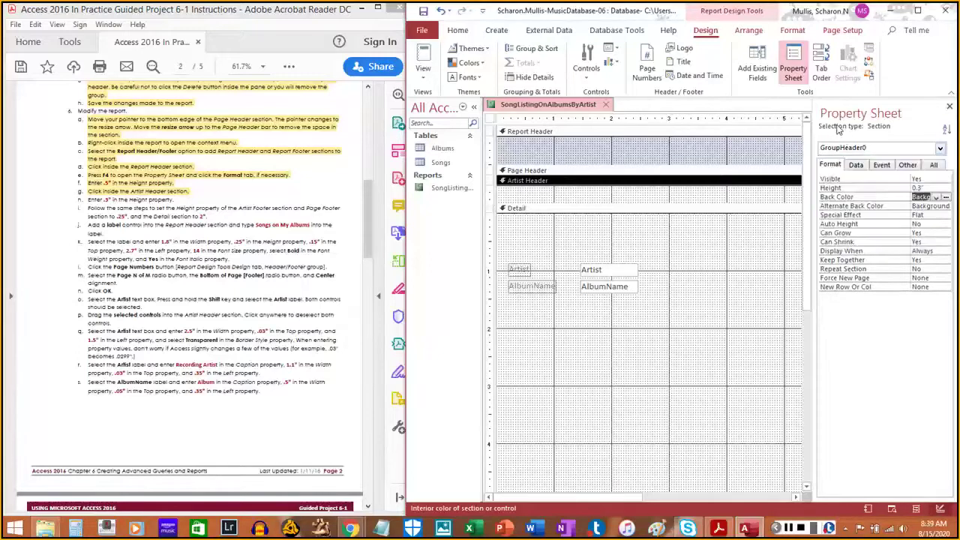
{"action": "left_click", "coordinate": [546, 195]}
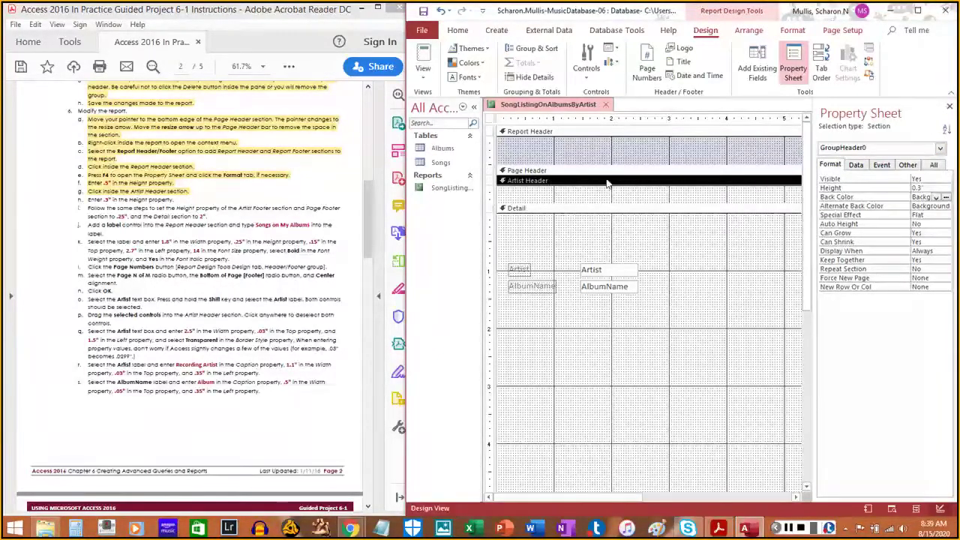
{"action": "left_click", "coordinate": [747, 204]}
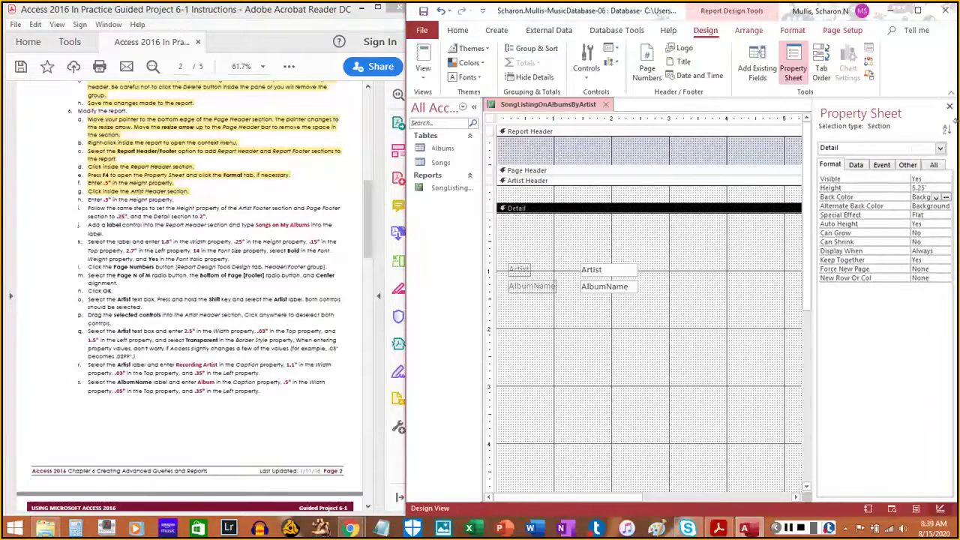
{"action": "left_click", "coordinate": [940, 148]}
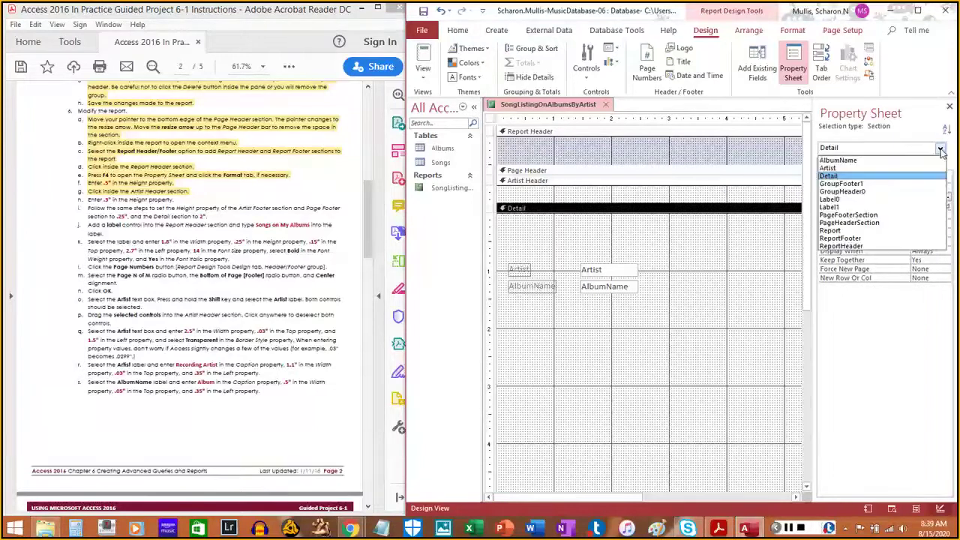
{"action": "left_click", "coordinate": [852, 192]}
{"action": "left_click", "coordinate": [918, 150]}
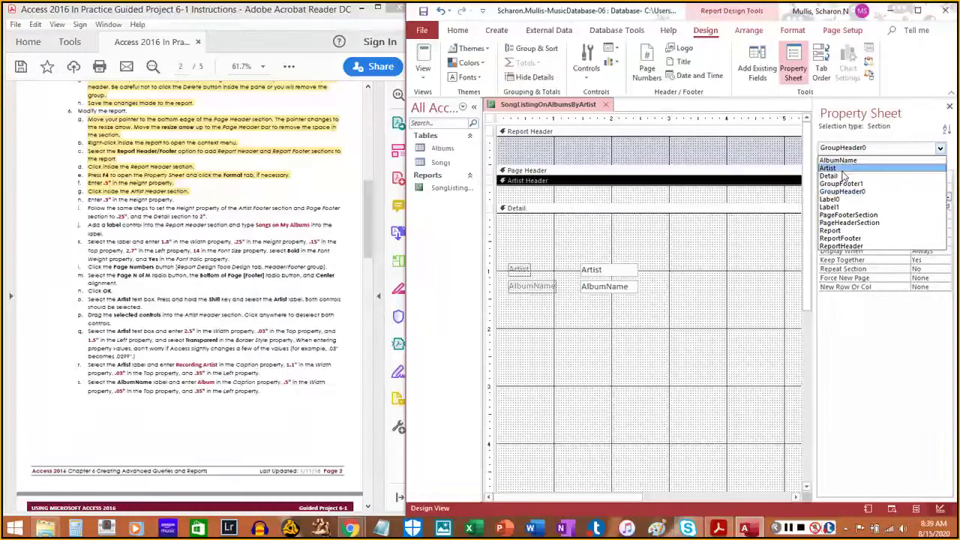
{"action": "left_click", "coordinate": [842, 175]}
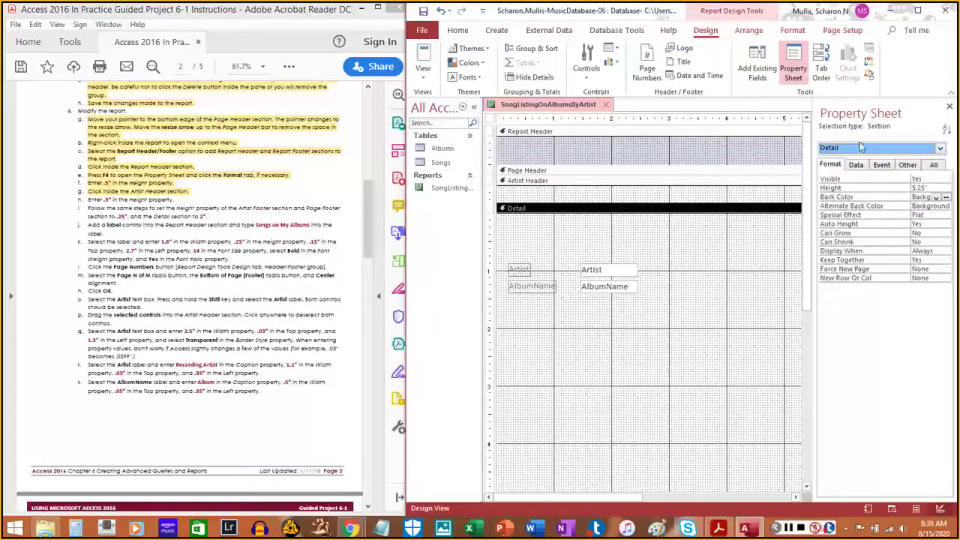
{"action": "left_click", "coordinate": [836, 150]}
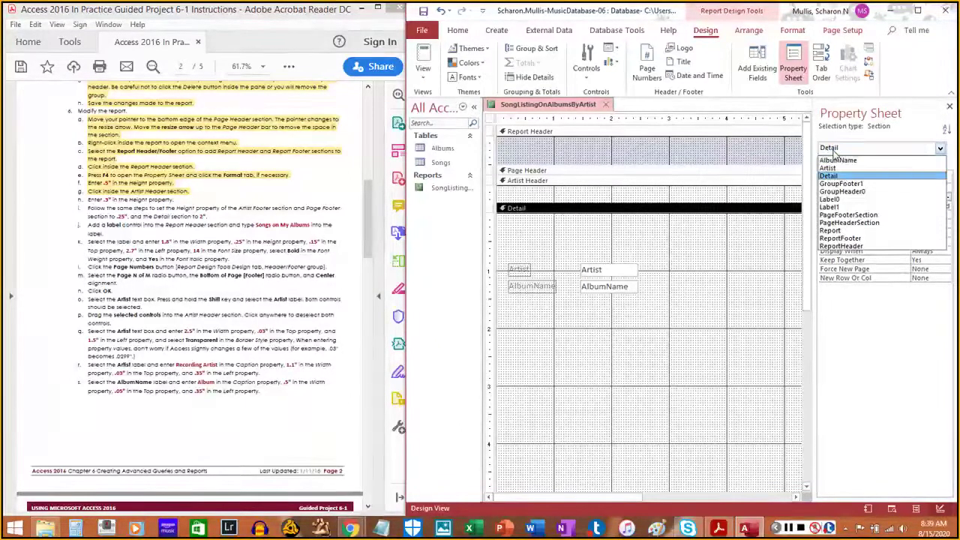
{"action": "left_click", "coordinate": [843, 191]}
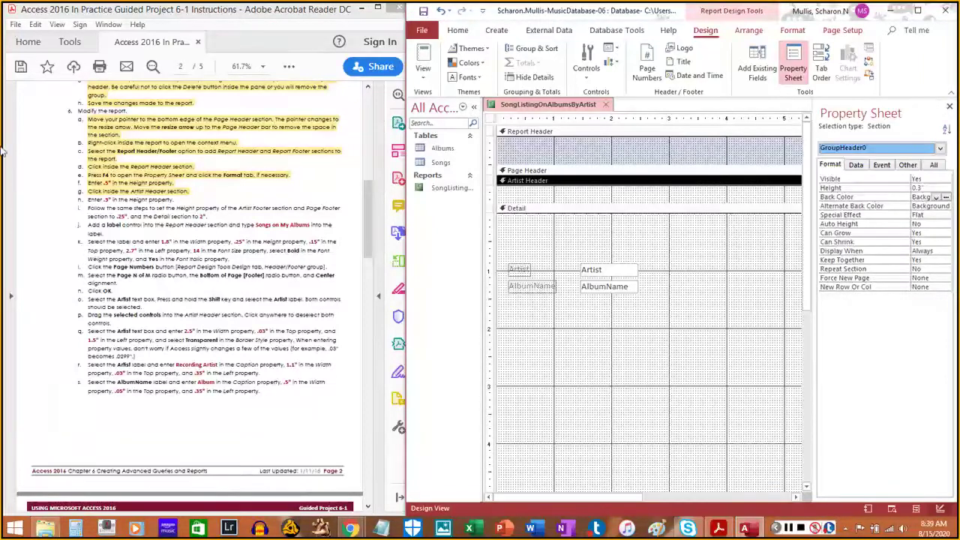
{"action": "left_click_drag", "start_coordinate": [86, 200], "coordinate": [175, 201]}
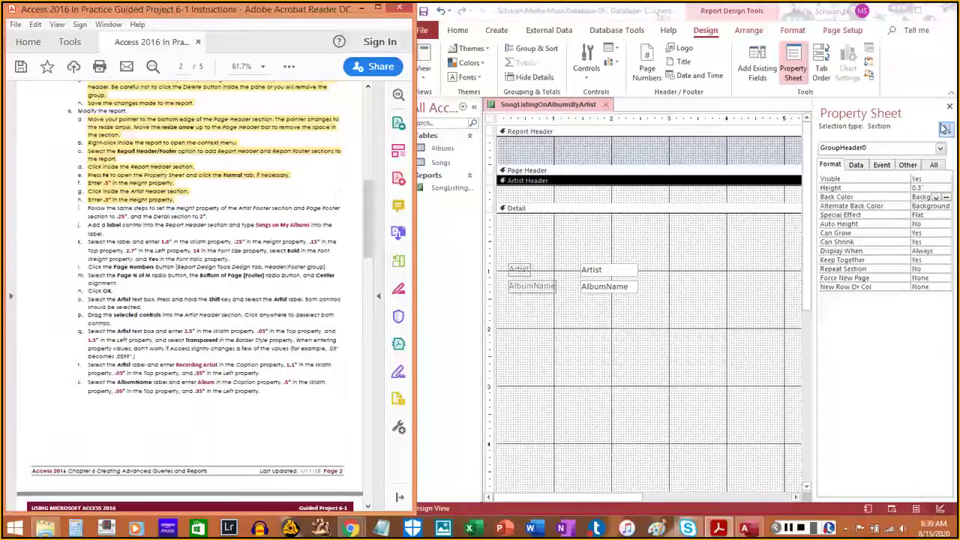
Check the Height property of the report's Artist Footer and Page Footer sections in Access
{"action": "left_click", "coordinate": [941, 149]}
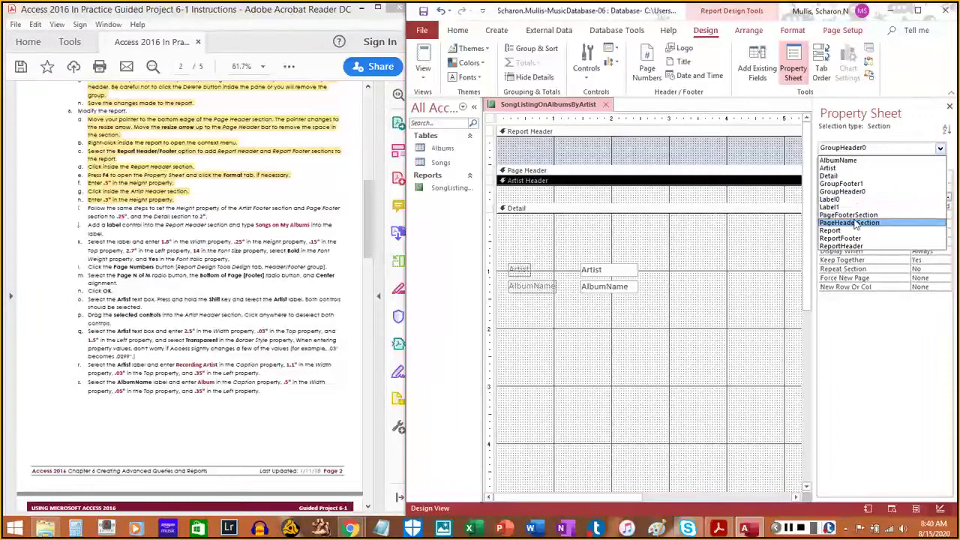
{"action": "left_click", "coordinate": [843, 239]}
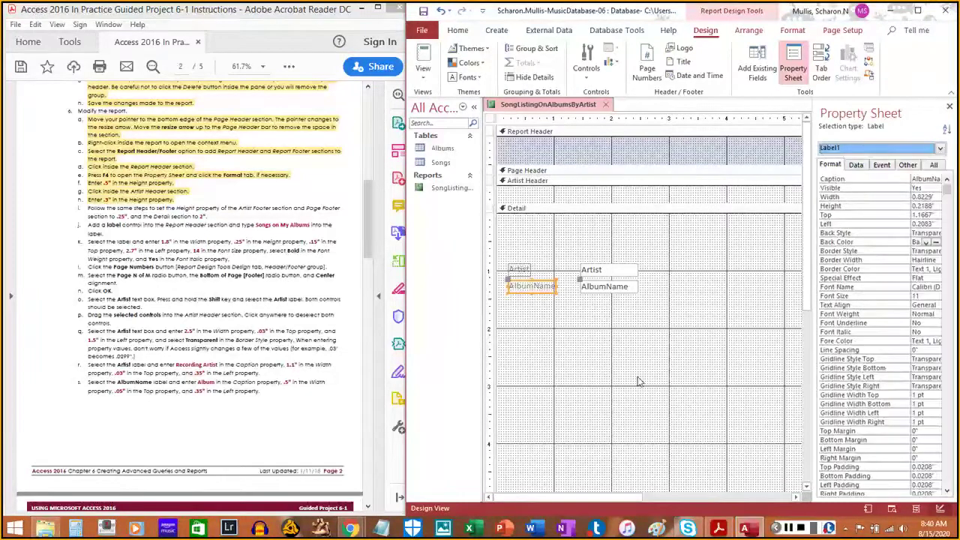
{"action": "left_click_drag", "start_coordinate": [803, 292], "coordinate": [808, 431]}
{"action": "left_click", "coordinate": [537, 359]}
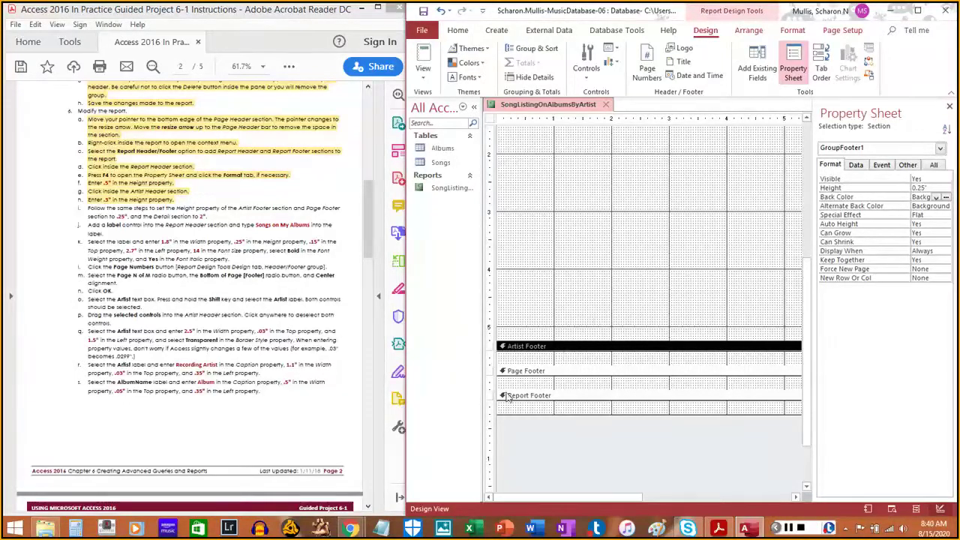
{"action": "left_click", "coordinate": [545, 385]}
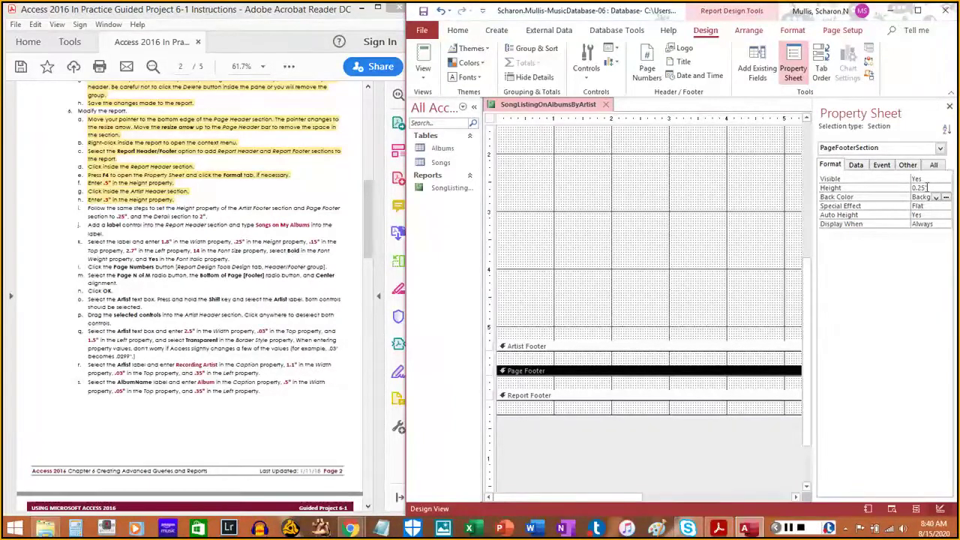
Set the Detail section's height to 2" in Access, and highlight item 6i in the Acrobat Reader instructions
{"action": "left_click", "coordinate": [940, 148]}
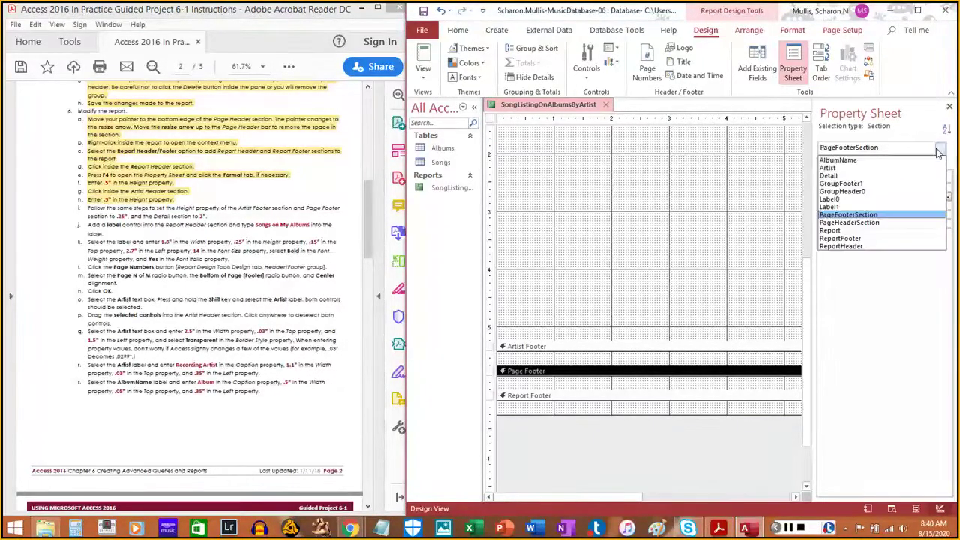
{"action": "left_click", "coordinate": [870, 178]}
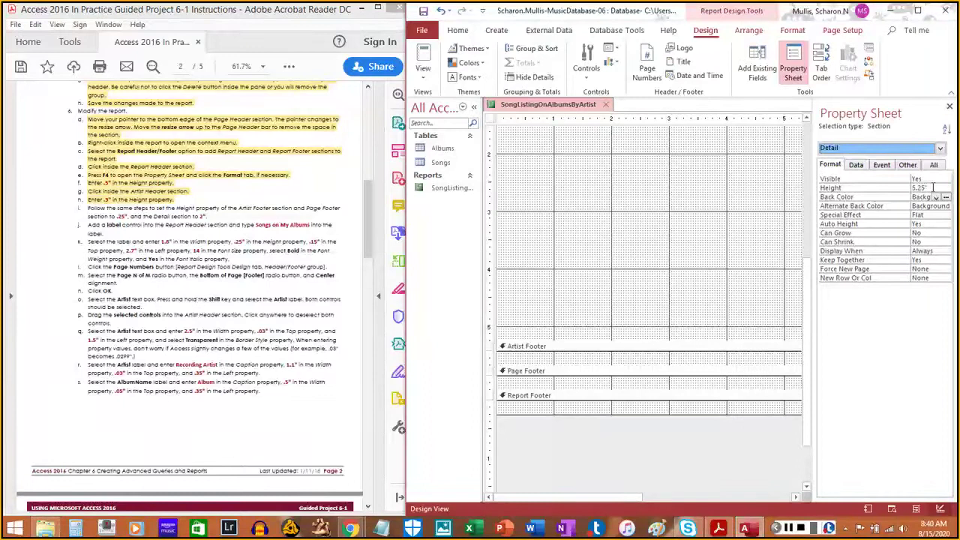
{"action": "left_click", "coordinate": [879, 190]}
{"action": "left_click_drag", "start_coordinate": [808, 316], "coordinate": [718, 165]}
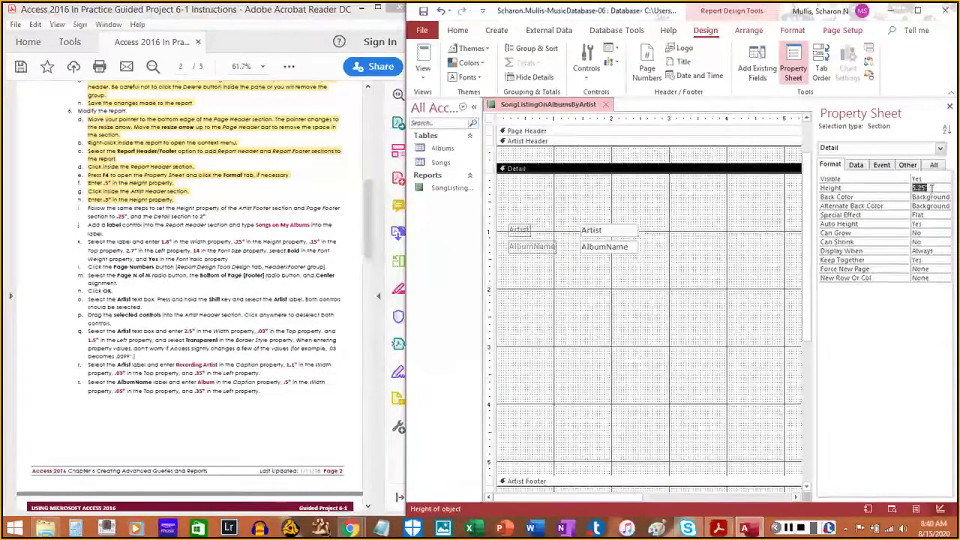
{"action": "type", "text": "2"}
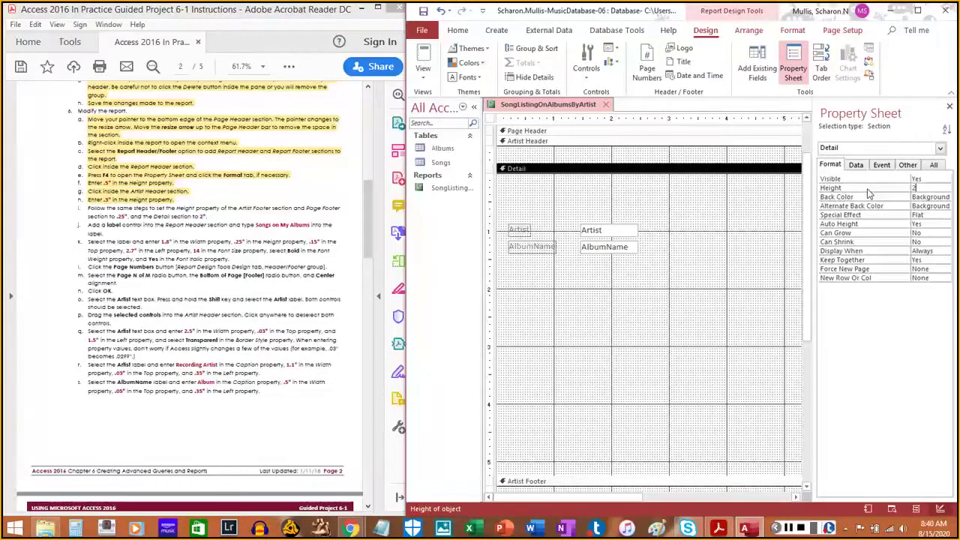
{"action": "key", "text": "Return"}
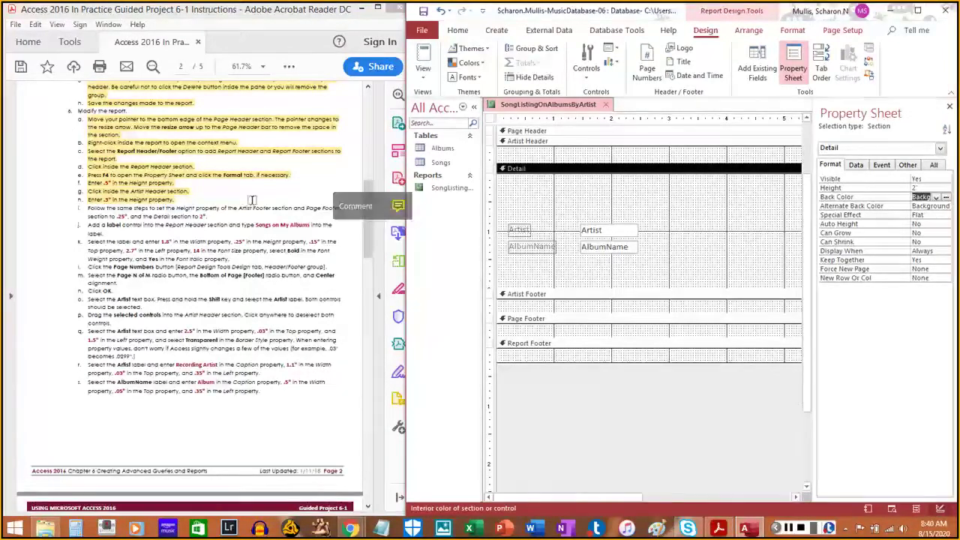
{"action": "left_click", "coordinate": [95, 208]}
{"action": "left_click_drag", "start_coordinate": [94, 209], "coordinate": [210, 217]}
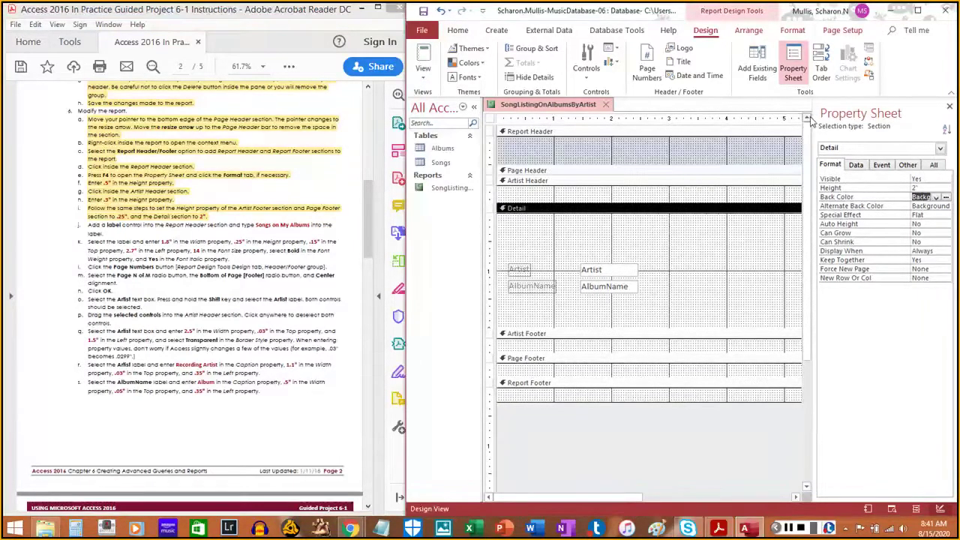
Add a label about 1.75" by 0.33" reading "Songs on My Albums" to the Report Header in Access, and highlight item 6j in the Acrobat Reader instructions
{"action": "left_click", "coordinate": [612, 153]}
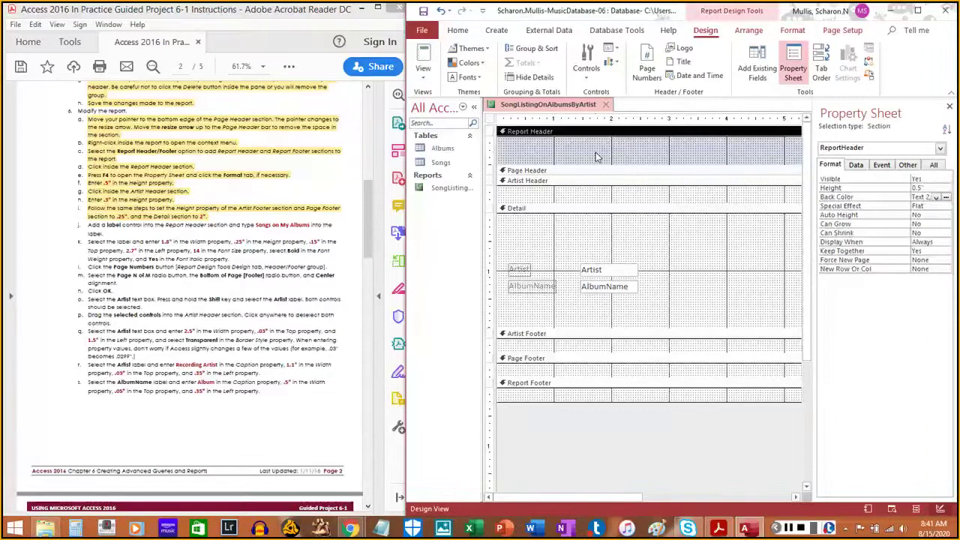
{"action": "left_click", "coordinate": [941, 149]}
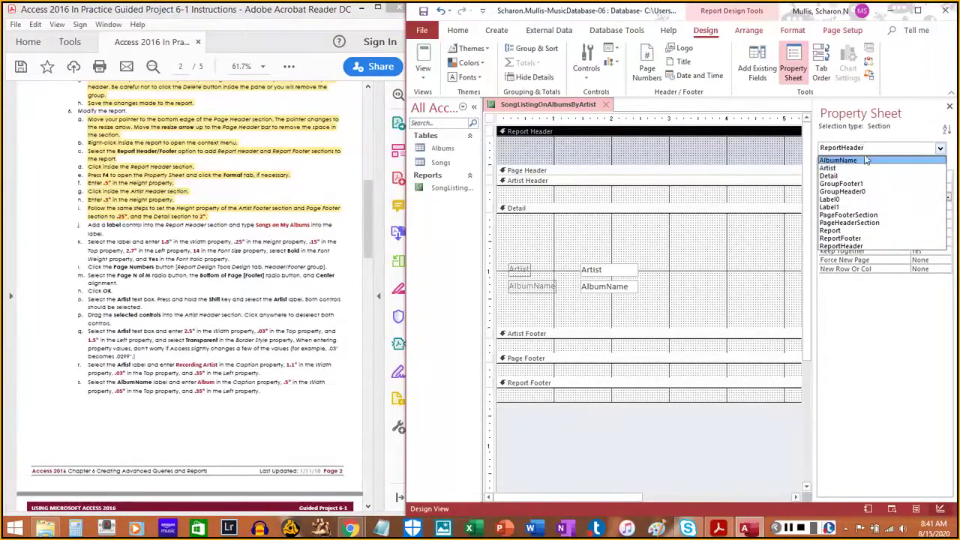
{"action": "left_click", "coordinate": [885, 247]}
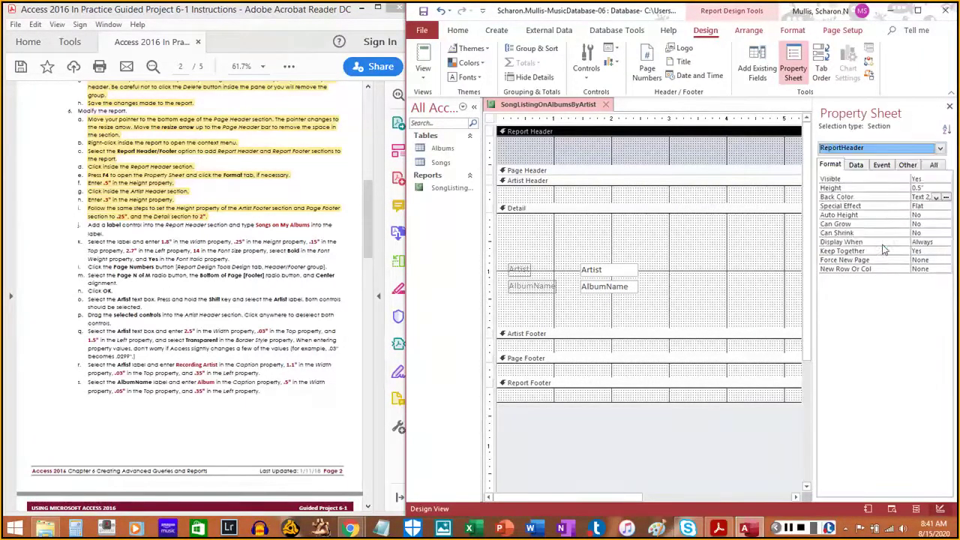
{"action": "left_click", "coordinate": [786, 529]}
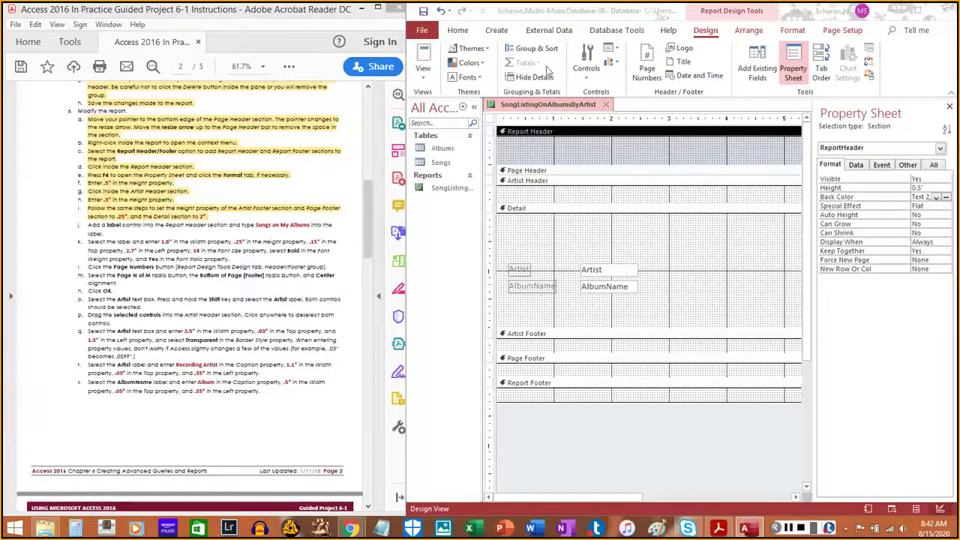
{"action": "left_click", "coordinate": [587, 75]}
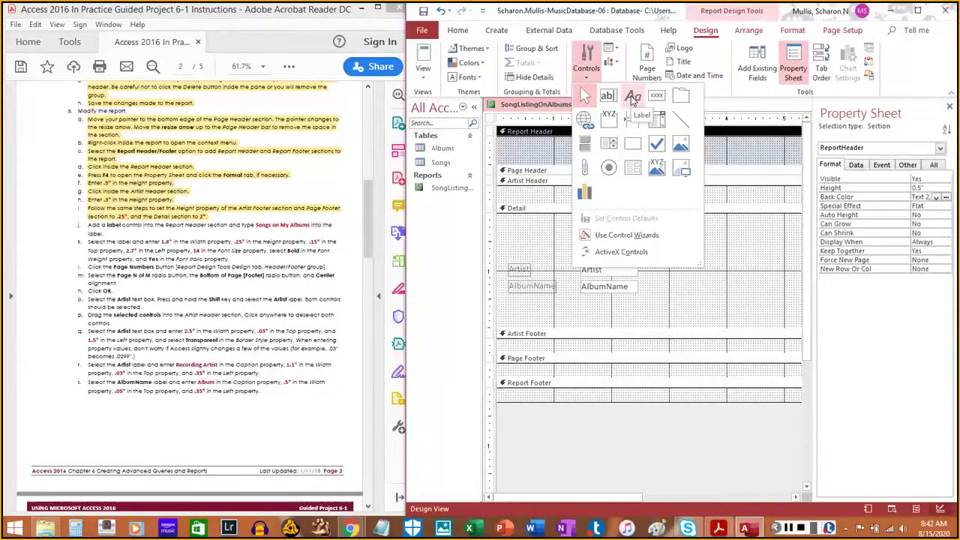
{"action": "left_click", "coordinate": [632, 97]}
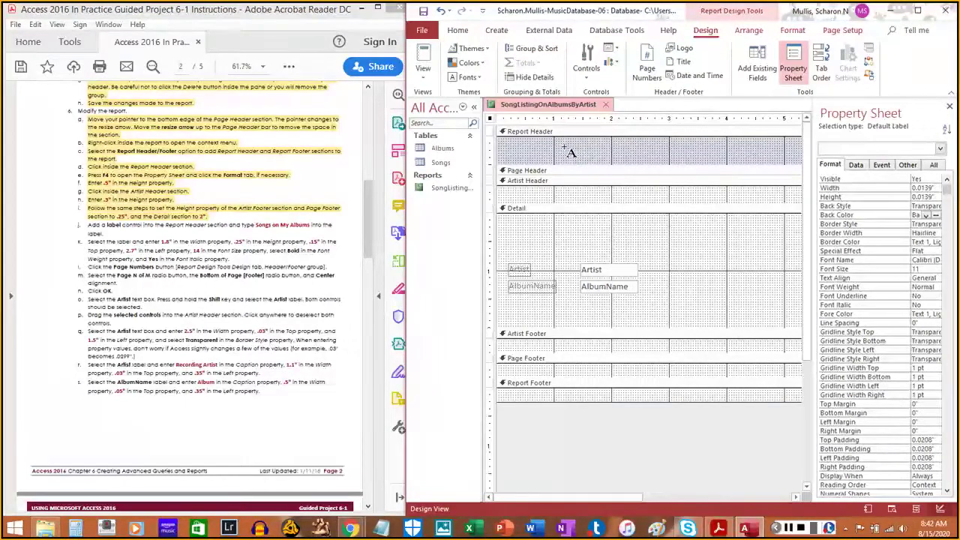
{"action": "left_click_drag", "start_coordinate": [563, 144], "coordinate": [664, 161]}
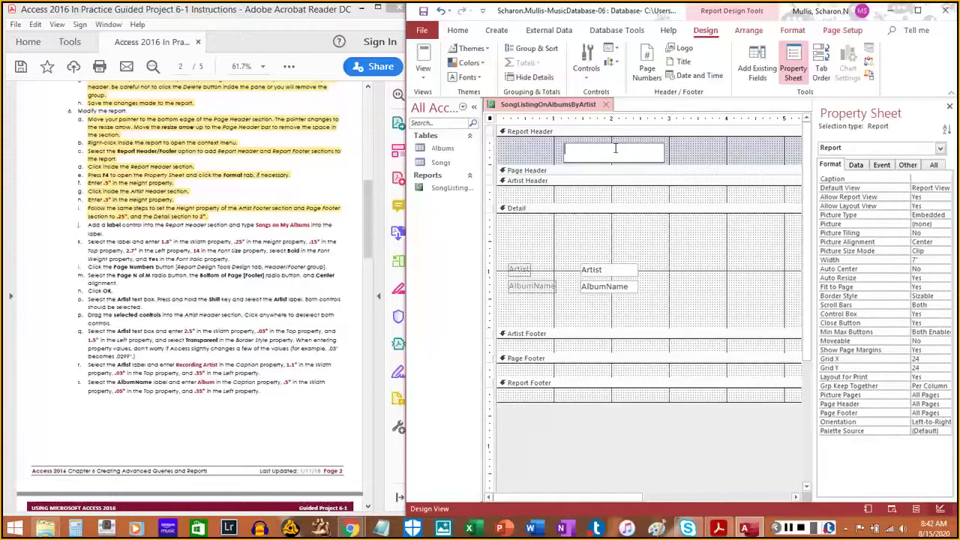
{"action": "type", "text": "Song"}
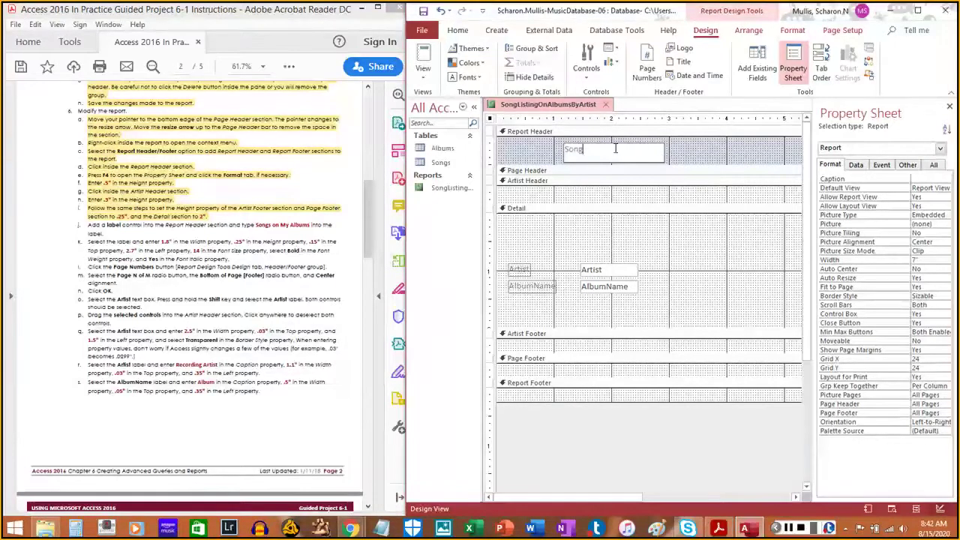
{"action": "type", "text": "s on My Album"}
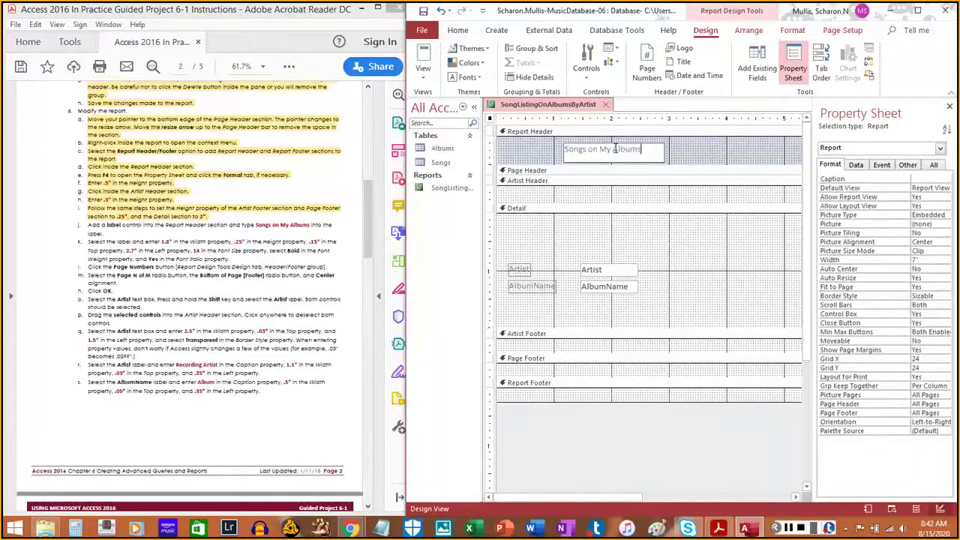
{"action": "type", "text": "s"}
{"action": "left_click", "coordinate": [85, 224]}
{"action": "left_click_drag", "start_coordinate": [85, 225], "coordinate": [103, 234]}
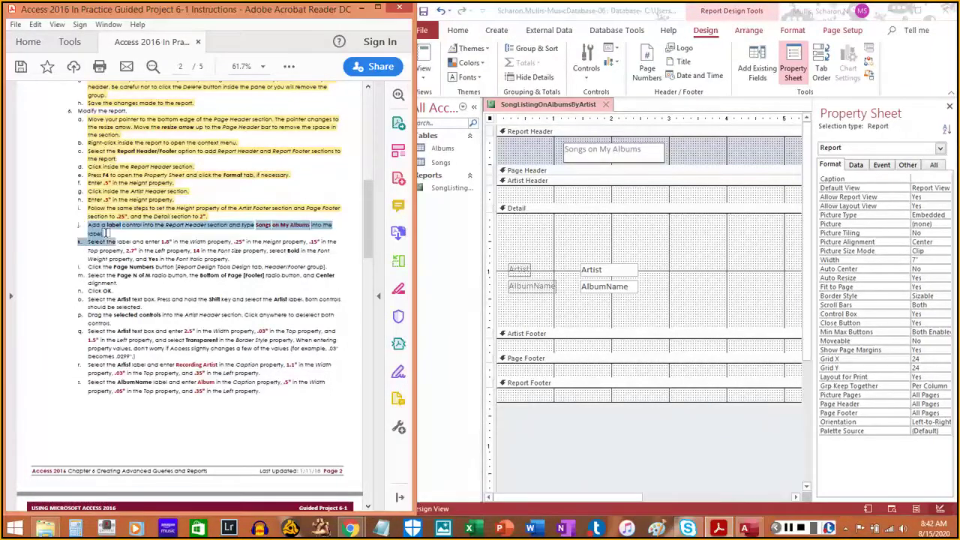
Set the "Songs on My Albums" label's width to 1.8" and height to 0.25" in Access
{"action": "left_click", "coordinate": [758, 156]}
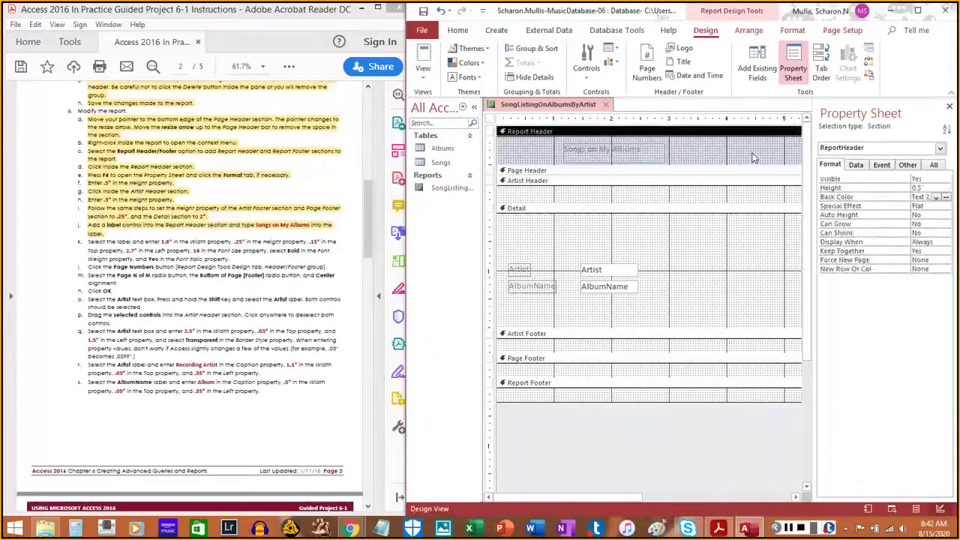
{"action": "left_click", "coordinate": [598, 151]}
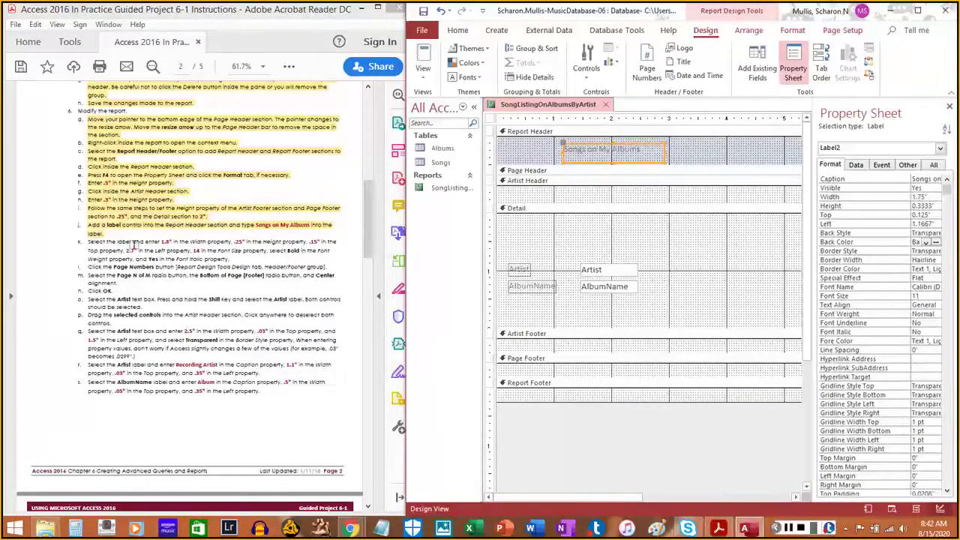
{"action": "left_click", "coordinate": [893, 196]}
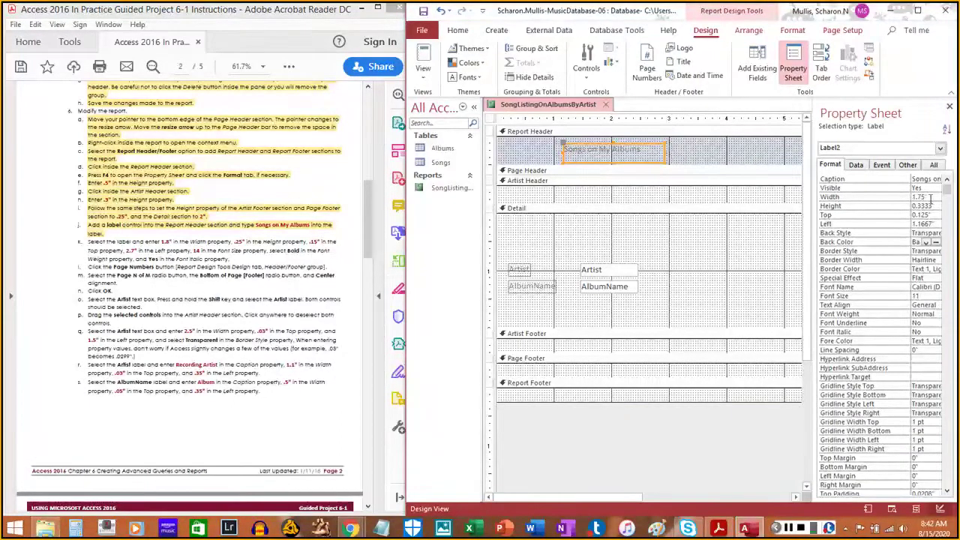
{"action": "type", "text": "1"}
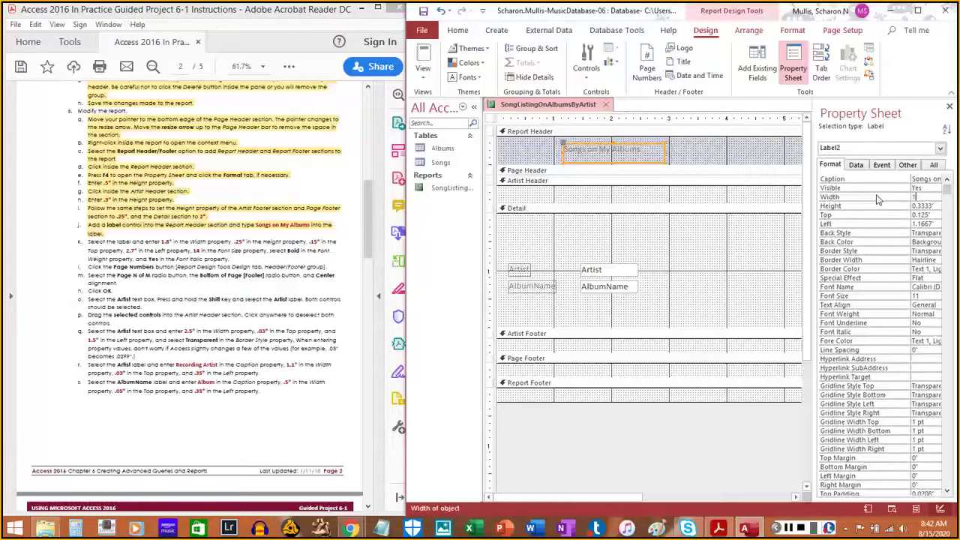
{"action": "type", "text": ".8"}
{"action": "key", "text": "Tab"}
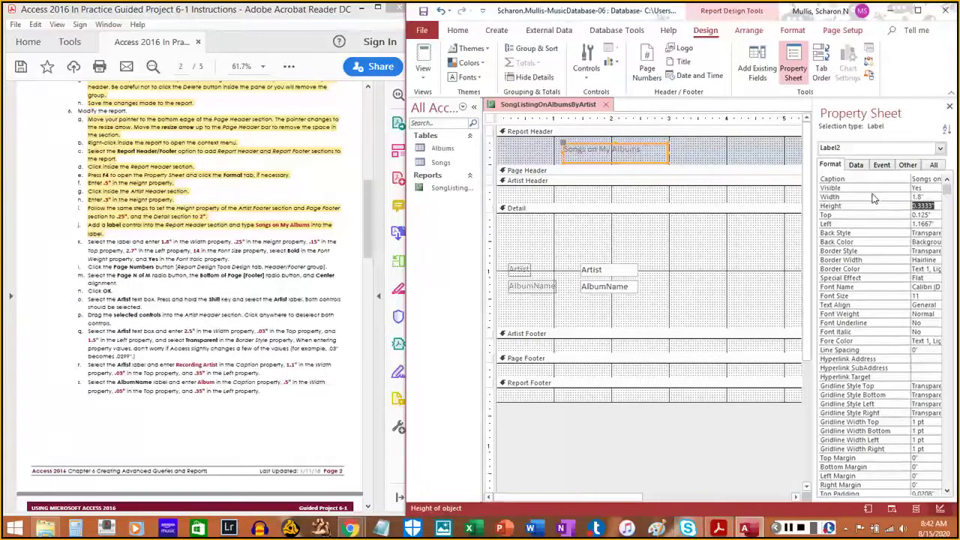
{"action": "key", "text": "BackSpace"}
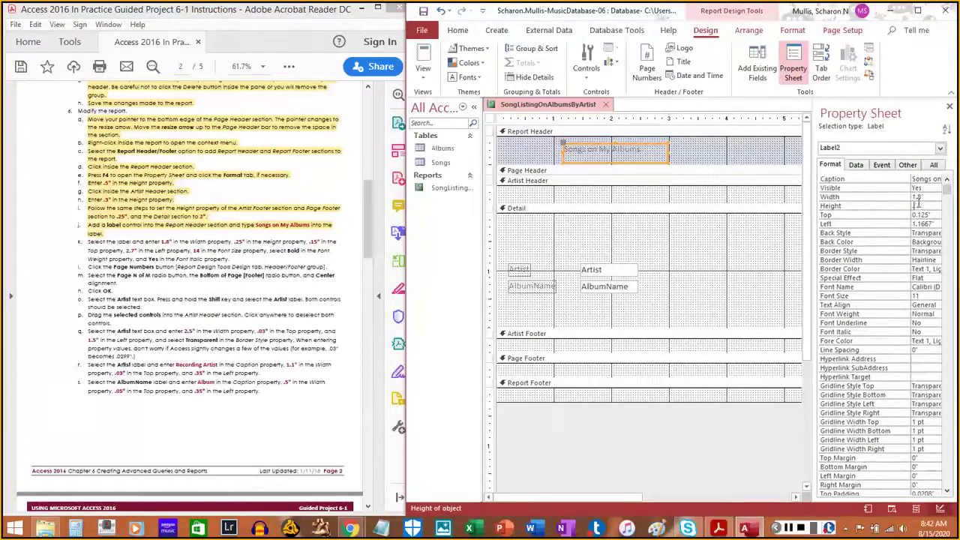
{"action": "type", "text": ".25"}
{"action": "key", "text": "Return"}
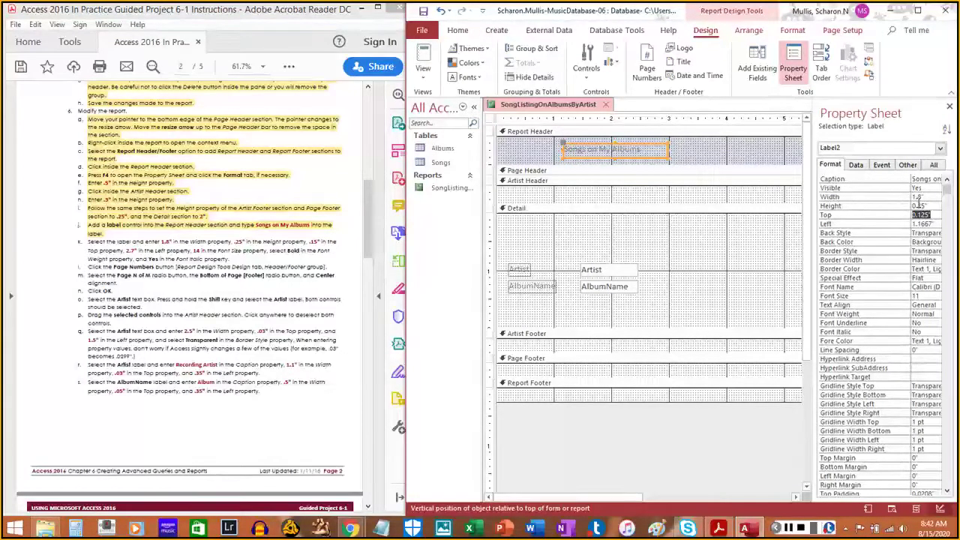
Position the "Songs on My Albums" label with Top set to 0.15" and Left set to 2.7"
{"action": "type", "text": ".15"}
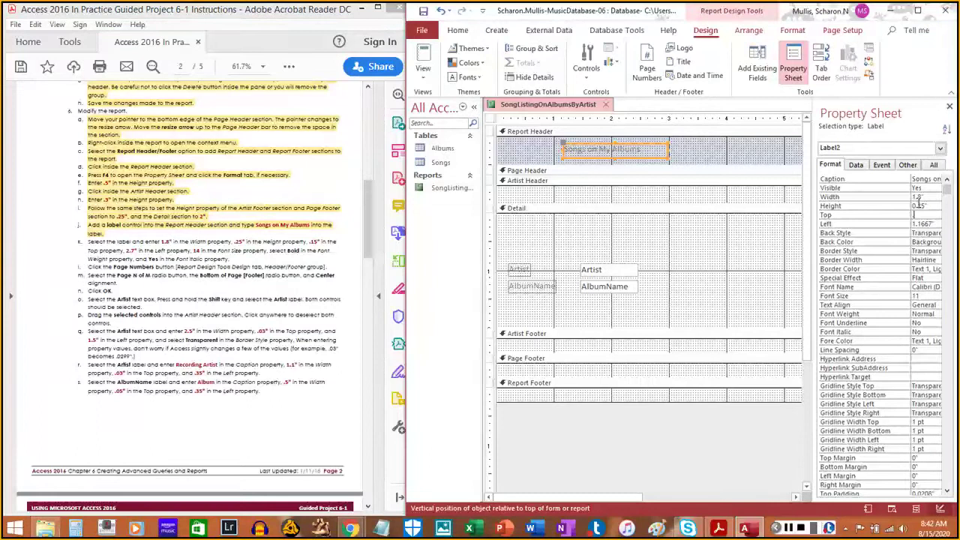
{"action": "key", "text": "Return"}
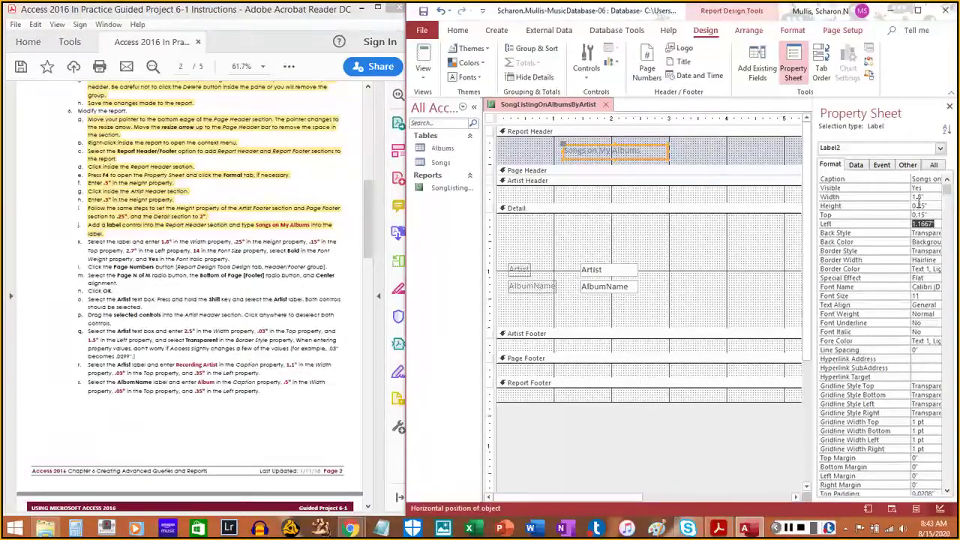
{"action": "type", "text": "2.7"}
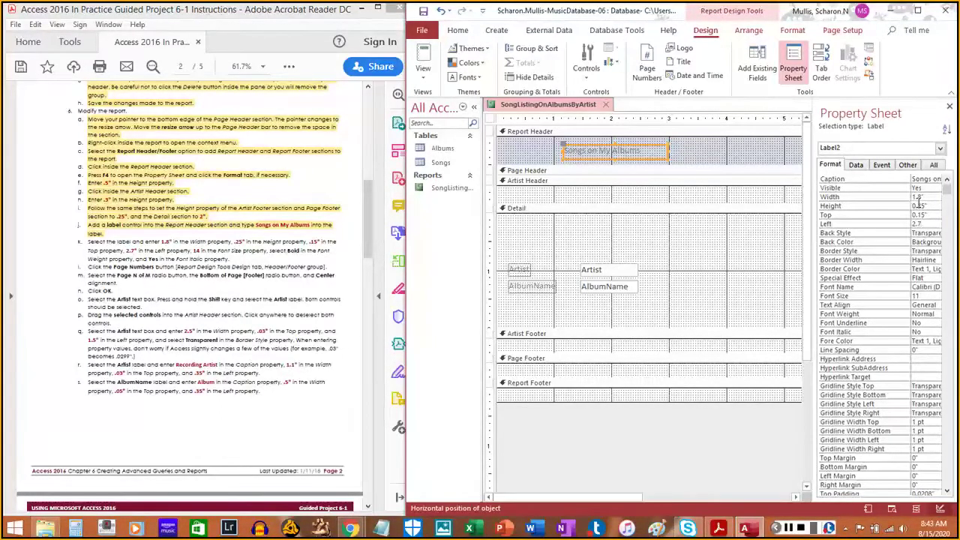
{"action": "key", "text": "Return"}
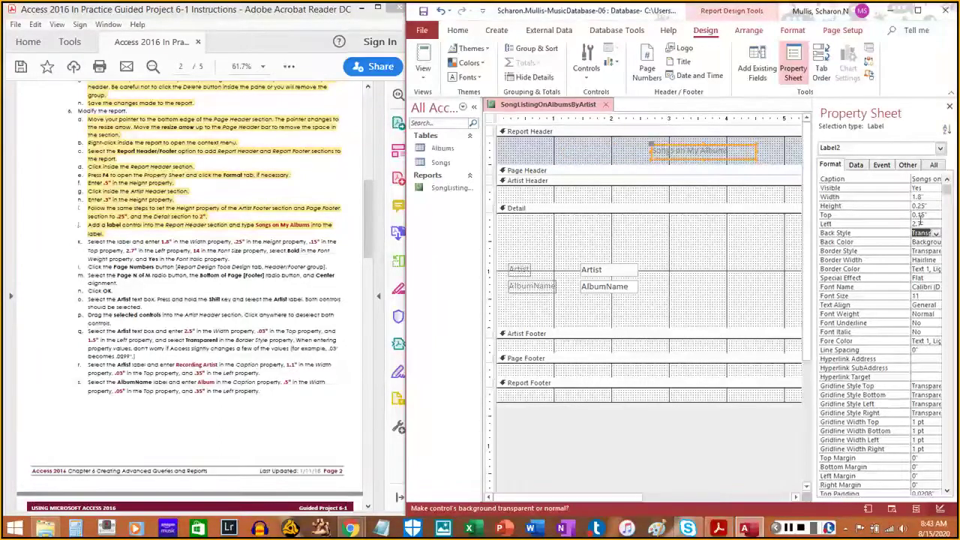
Format the "Songs on My Albums" label as 14 pt, Bold and italic, and highlight item 6k in the Acrobat Reader instructions
{"action": "left_click", "coordinate": [925, 297]}
{"action": "left_click", "coordinate": [936, 297]}
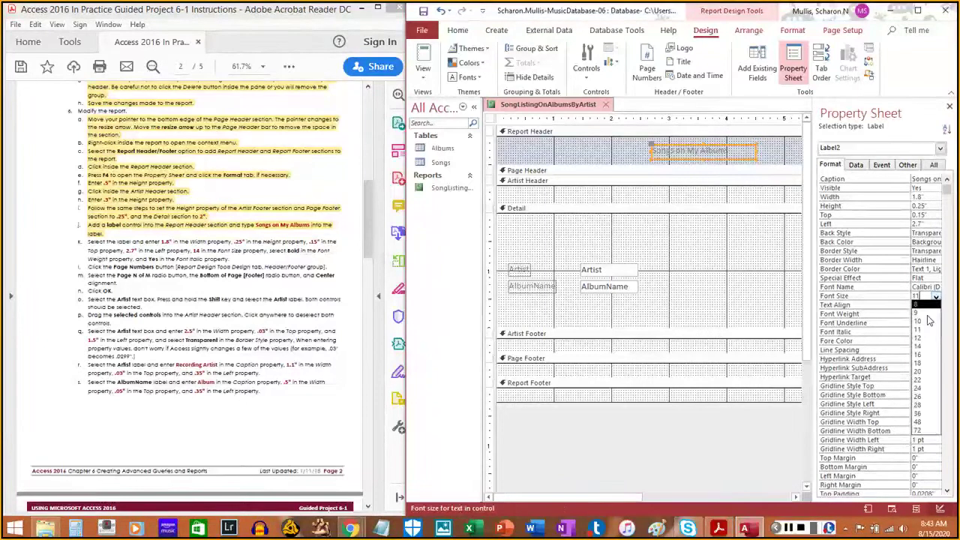
{"action": "left_click", "coordinate": [926, 346]}
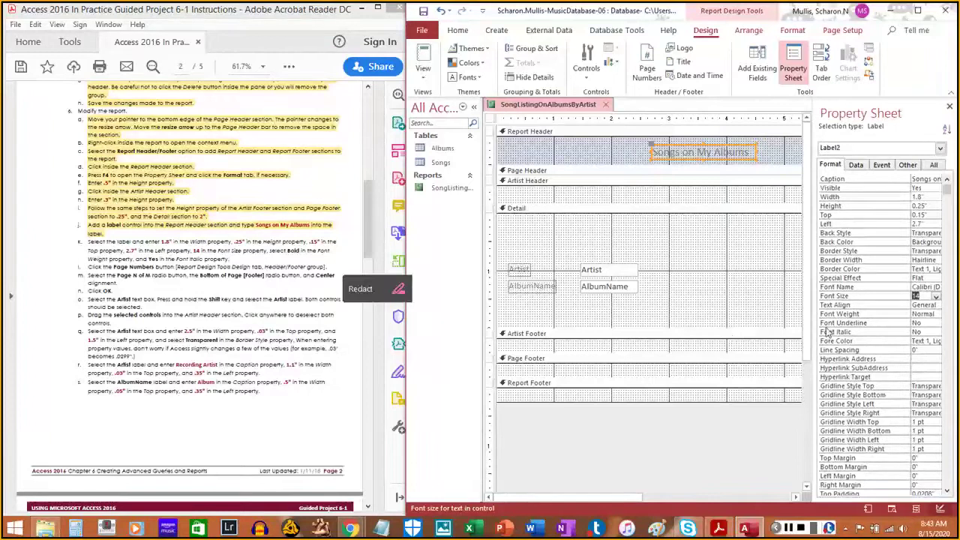
{"action": "left_click", "coordinate": [931, 315]}
{"action": "left_click", "coordinate": [936, 315]}
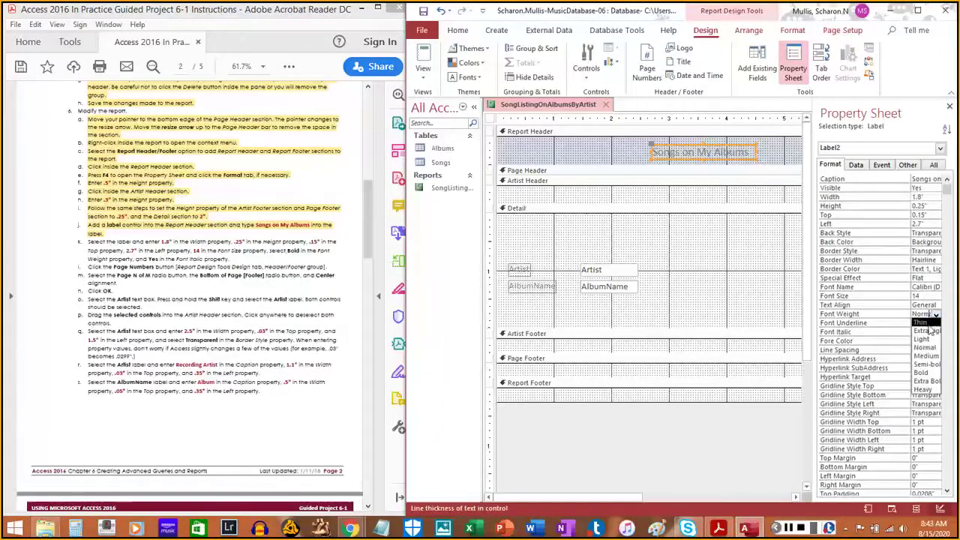
{"action": "left_click", "coordinate": [926, 377]}
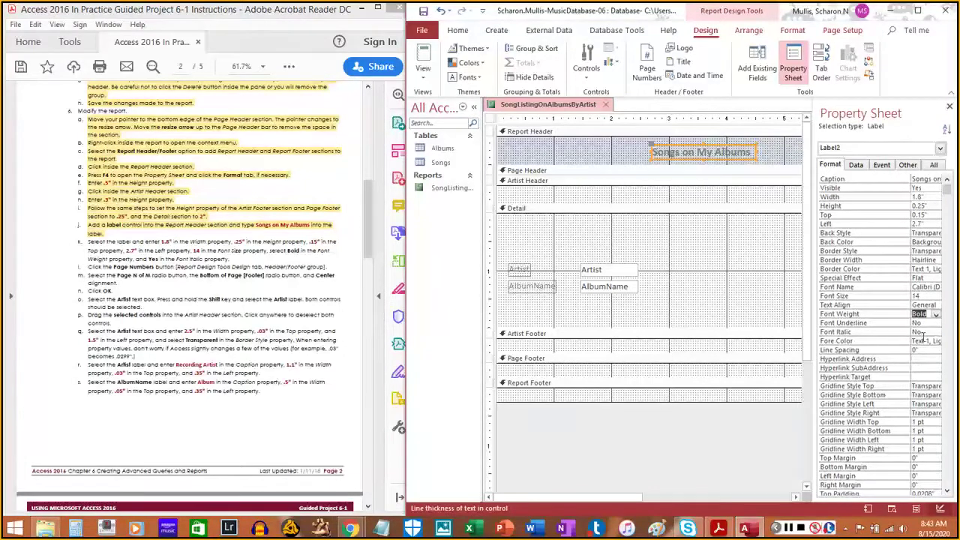
{"action": "left_click", "coordinate": [920, 333]}
{"action": "left_click", "coordinate": [936, 332]}
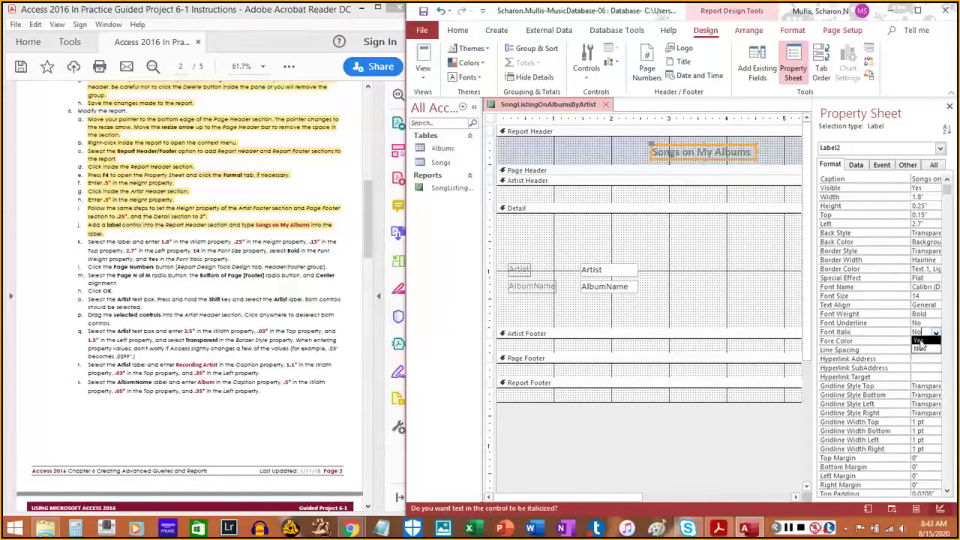
{"action": "left_click", "coordinate": [920, 342]}
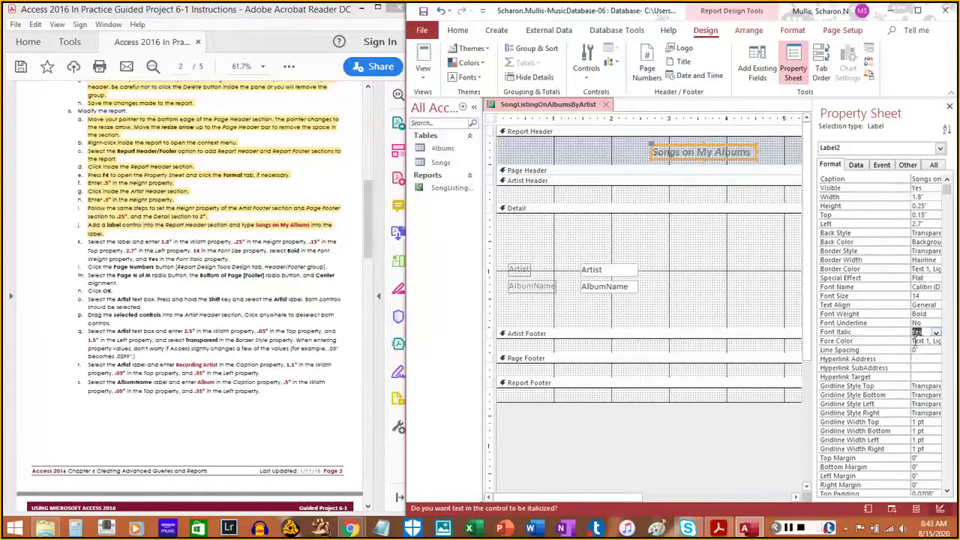
{"action": "left_click", "coordinate": [90, 239]}
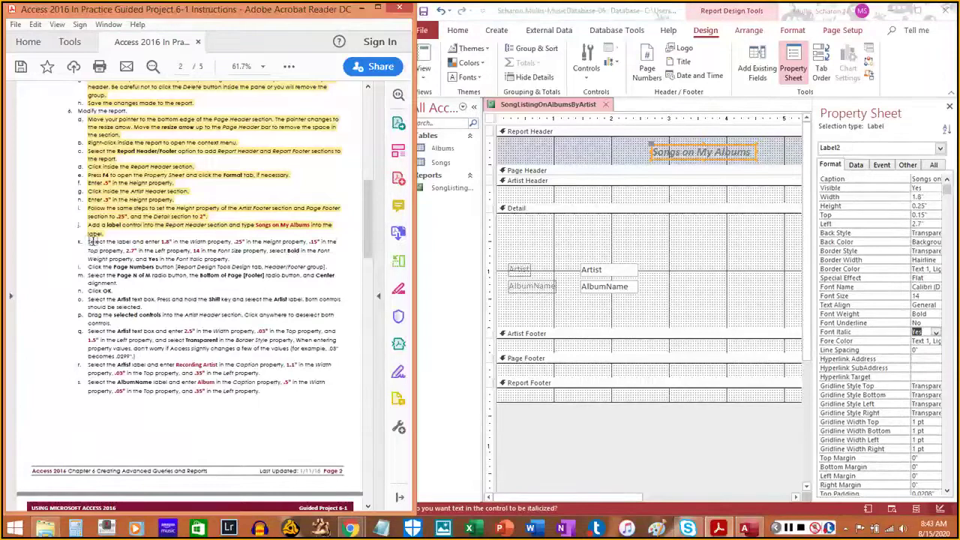
{"action": "left_click_drag", "start_coordinate": [90, 239], "coordinate": [257, 266]}
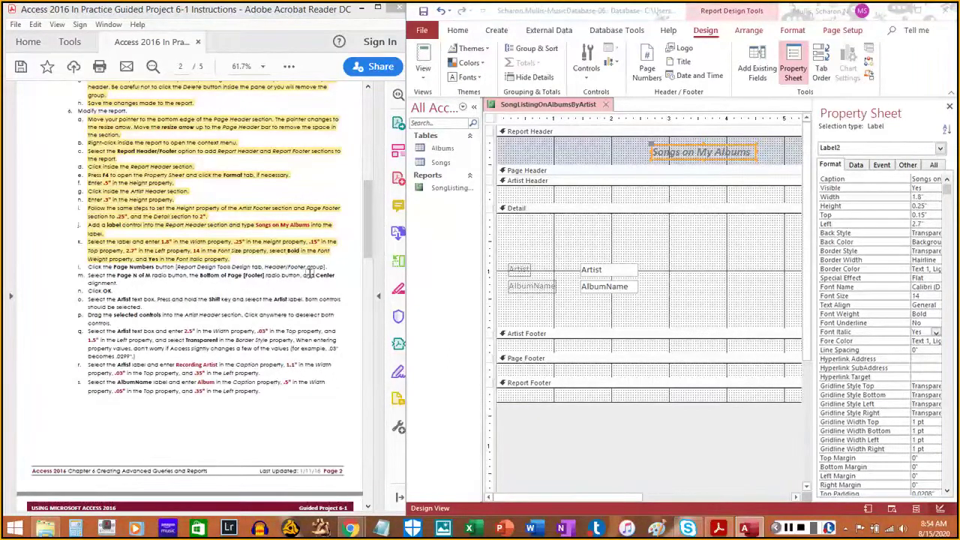
Insert Page N of M page numbers in the page footer, centered, in Access, and highlight item 6l in the Acrobat Reader instructions
{"action": "mouse_move", "coordinate": [734, 18]}
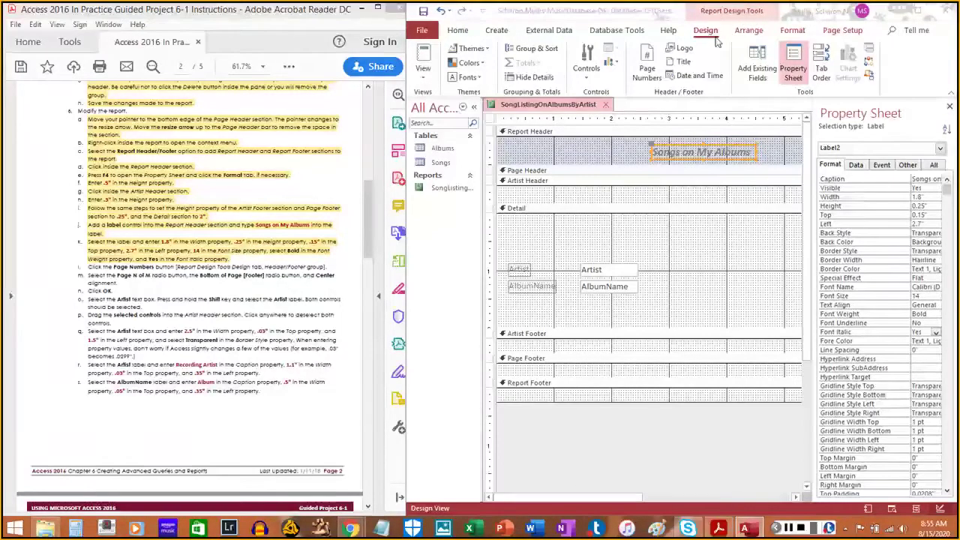
{"action": "left_click", "coordinate": [647, 69]}
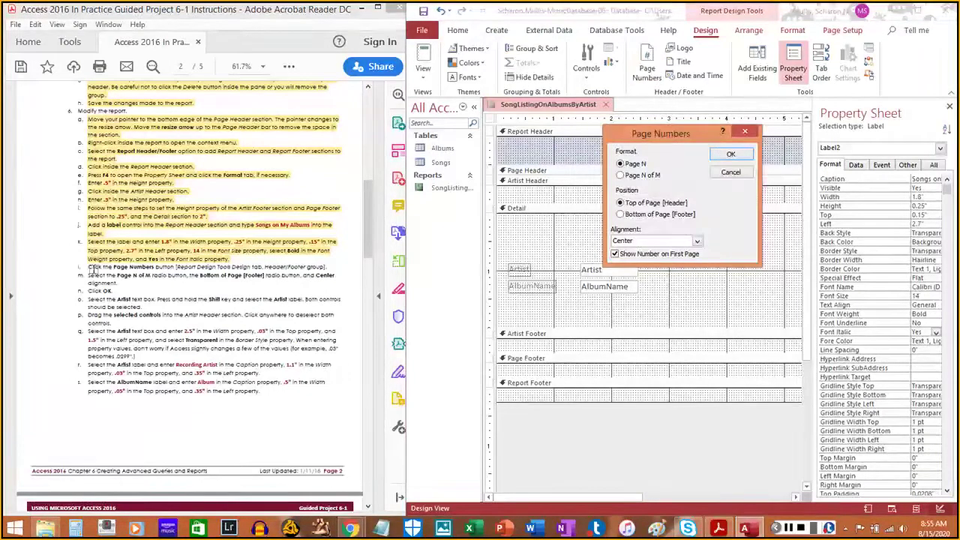
{"action": "left_click_drag", "start_coordinate": [88, 267], "coordinate": [329, 267]}
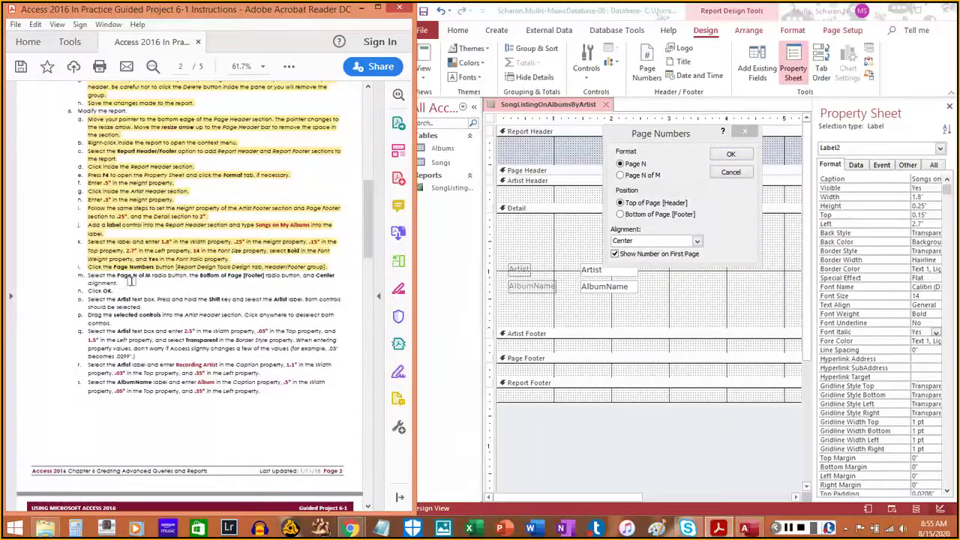
{"action": "left_click", "coordinate": [657, 182]}
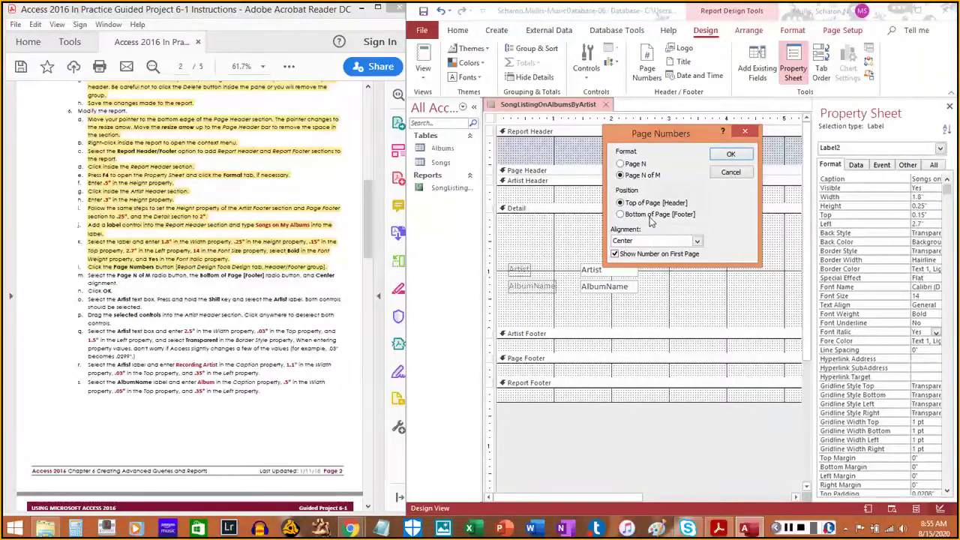
{"action": "left_click", "coordinate": [652, 216]}
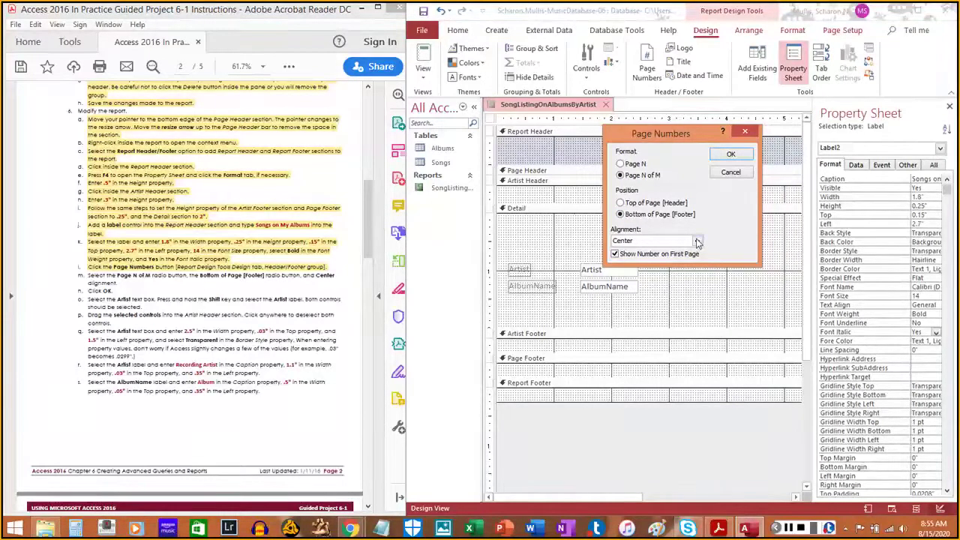
{"action": "left_click", "coordinate": [728, 156]}
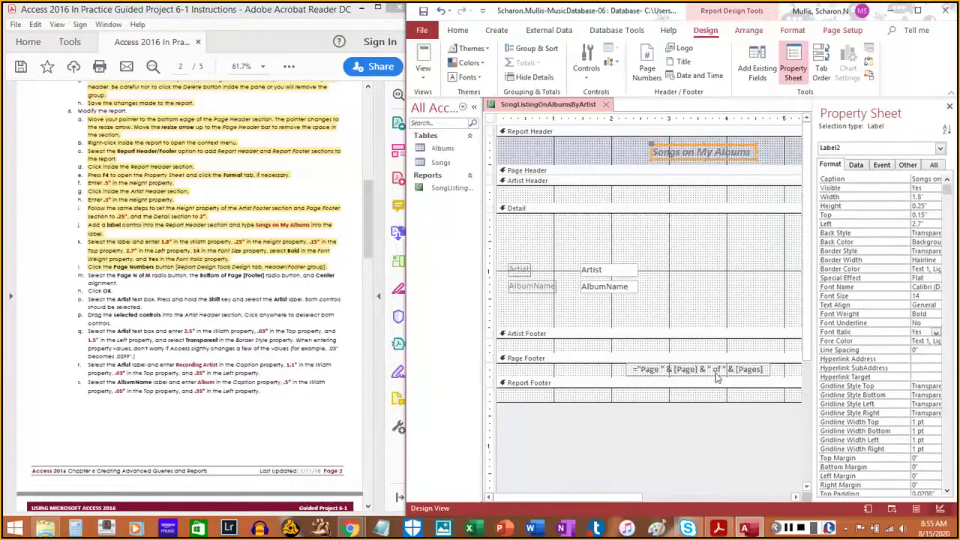
Highlight items 6m and 6n in the Acrobat Reader instructions
{"action": "mouse_move", "coordinate": [88, 275]}
{"action": "left_mouse_down"}
{"action": "mouse_move", "coordinate": [125, 284]}
{"action": "mouse_move", "coordinate": [88, 290]}
{"action": "left_mouse_up"}
{"action": "left_click", "coordinate": [83, 299]}
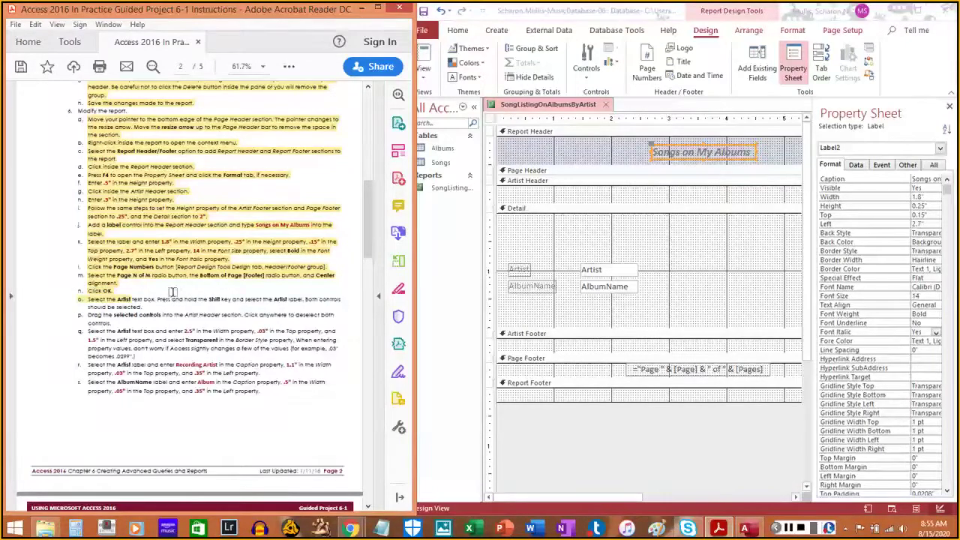
{"action": "left_click_drag", "start_coordinate": [87, 291], "coordinate": [112, 291]}
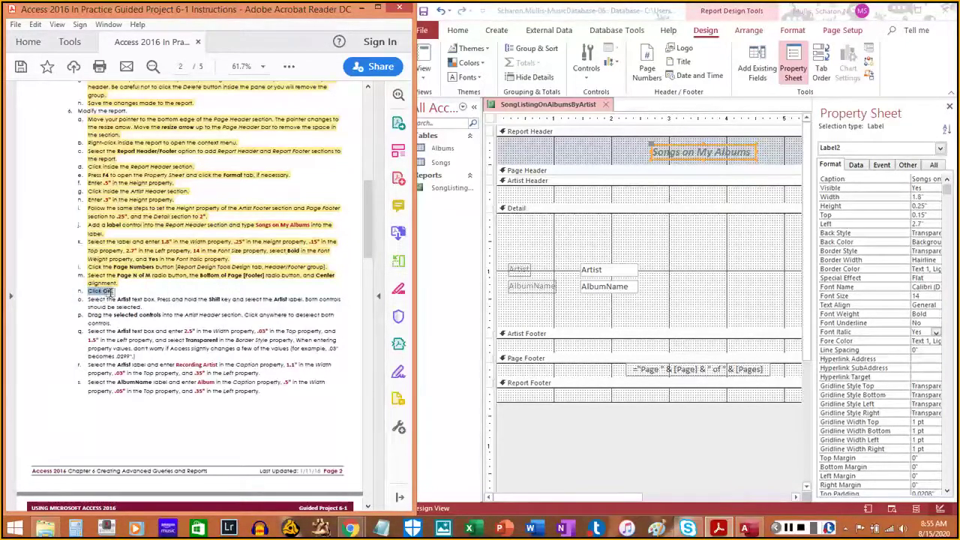
{"action": "left_click", "coordinate": [115, 297]}
Select the Artist text box together with its label in Access, and highlight item 6o in the Acrobat Reader instructions
{"action": "left_click", "coordinate": [594, 270]}
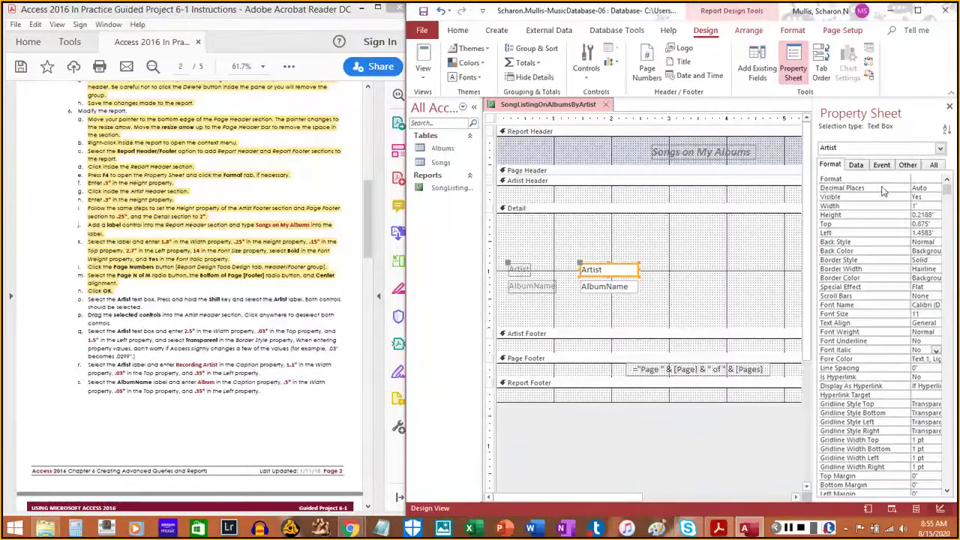
{"action": "left_click", "coordinate": [941, 148]}
{"action": "left_click", "coordinate": [878, 168]}
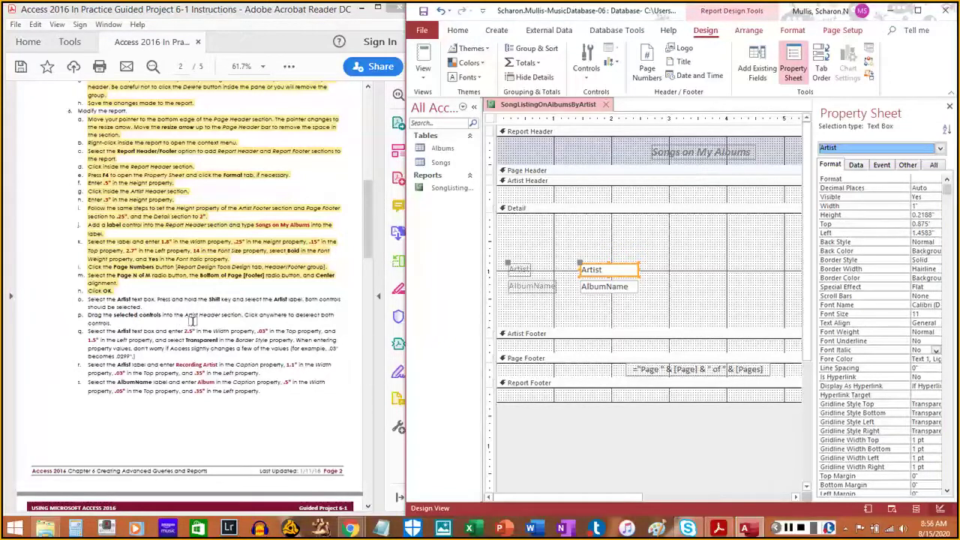
{"action": "left_click", "coordinate": [523, 270], "text": "shift"}
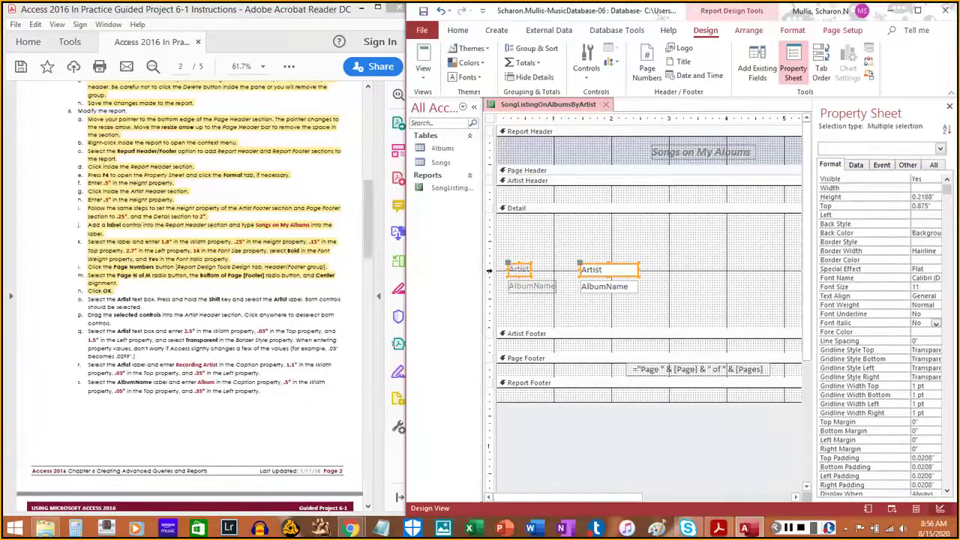
{"action": "left_click", "coordinate": [84, 307]}
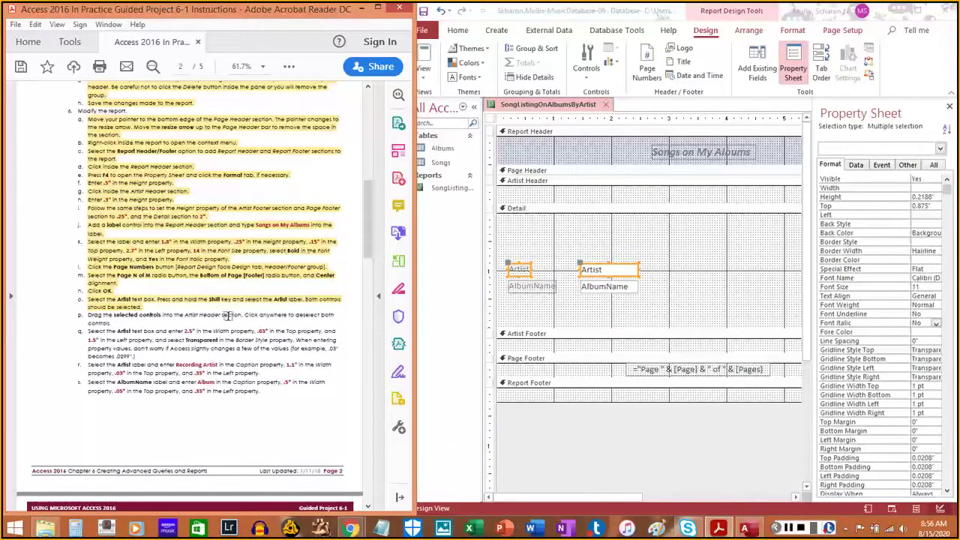
Move both selected Artist controls into the Artist Header in Access, enlarging it to about 0.5", and highlight item 6p in Acrobat Reader
{"action": "left_click", "coordinate": [523, 265]}
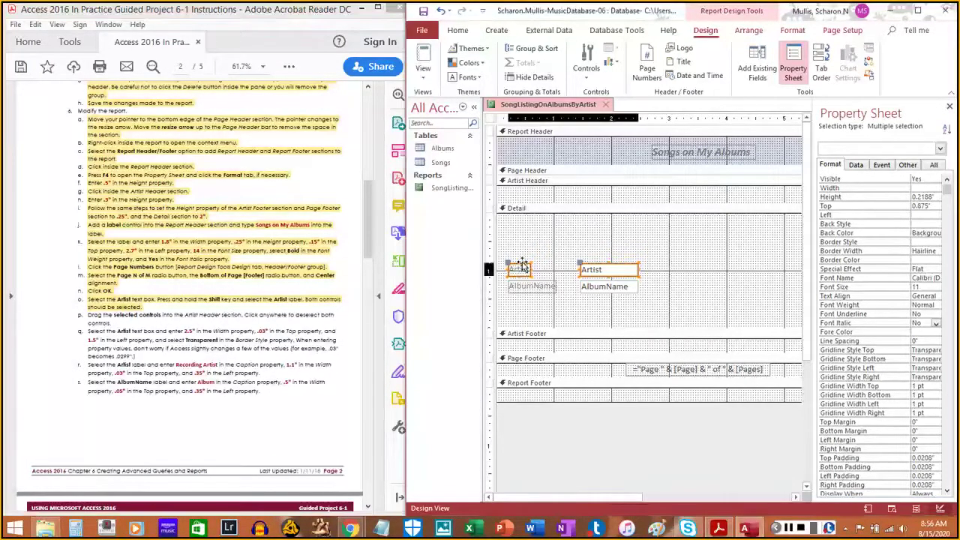
{"action": "left_click_drag", "start_coordinate": [520, 249], "coordinate": [528, 194]}
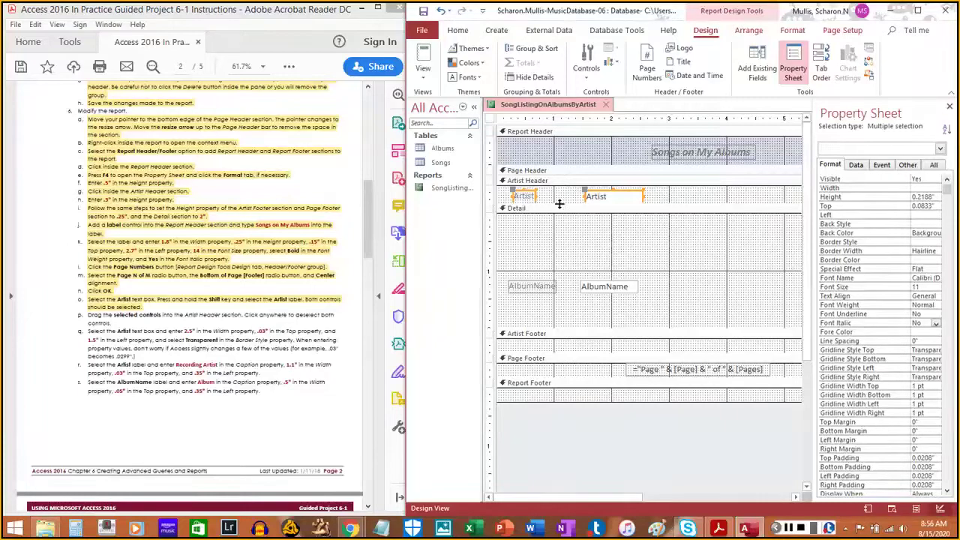
{"action": "left_click_drag", "start_coordinate": [558, 207], "coordinate": [548, 214]}
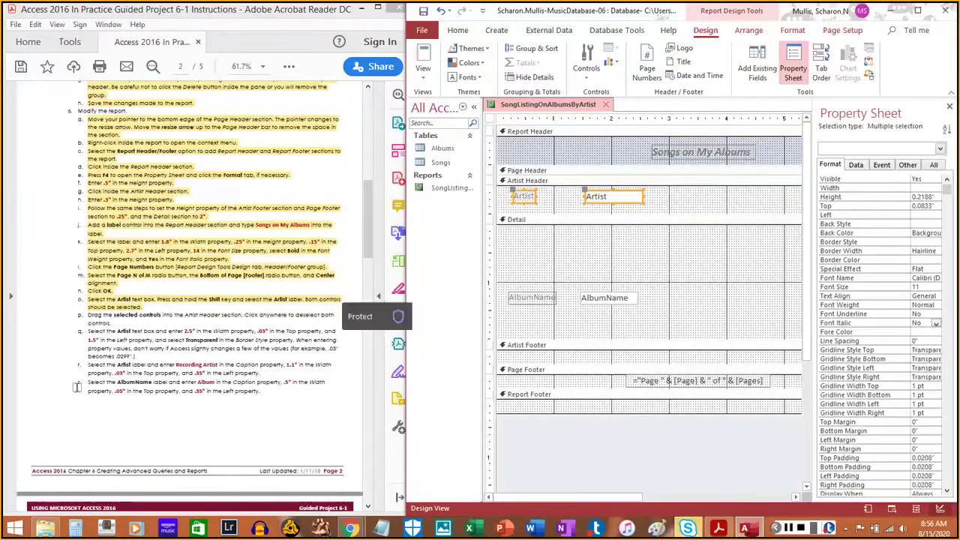
{"action": "left_click", "coordinate": [88, 314]}
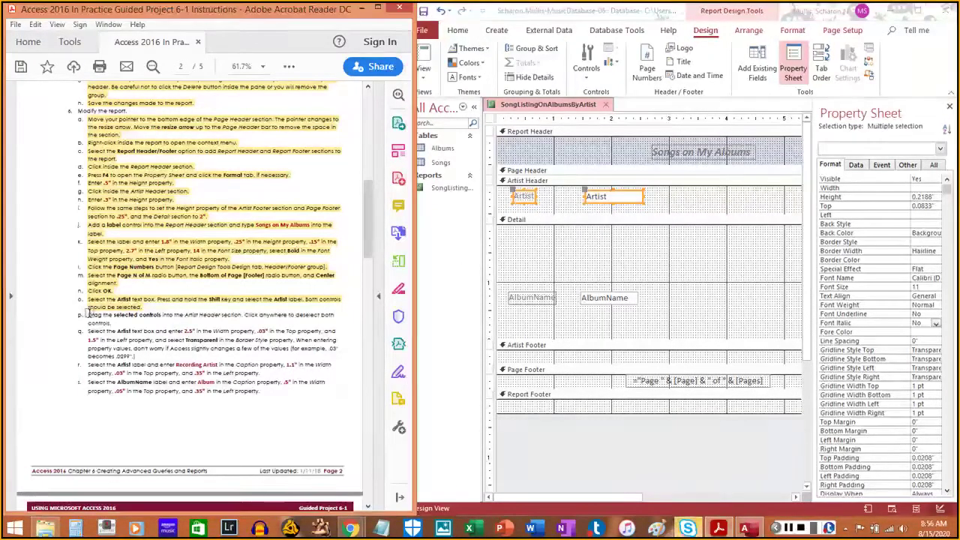
{"action": "left_click_drag", "start_coordinate": [89, 315], "coordinate": [111, 323]}
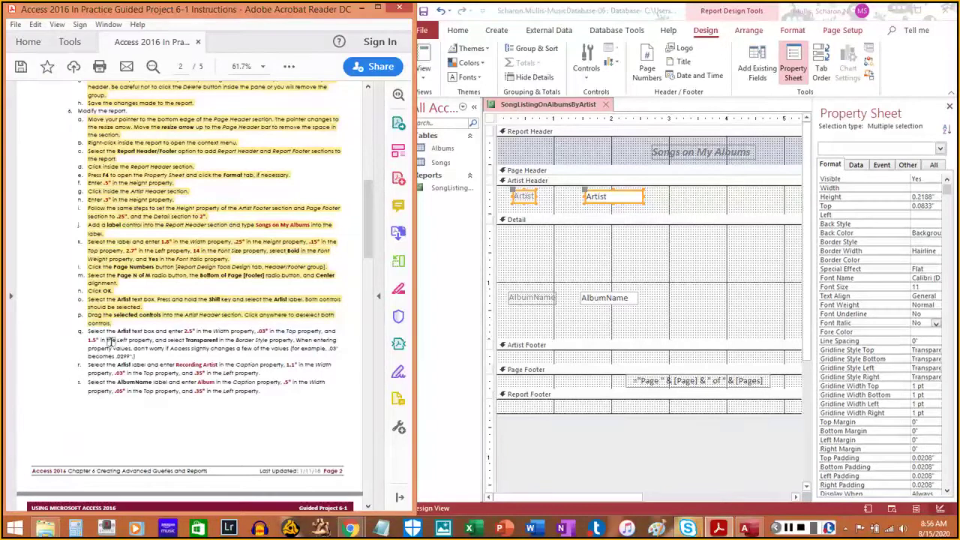
Set the width of the Artist text box in the Artist Header to 2.5" in Access
{"action": "left_click", "coordinate": [624, 194]}
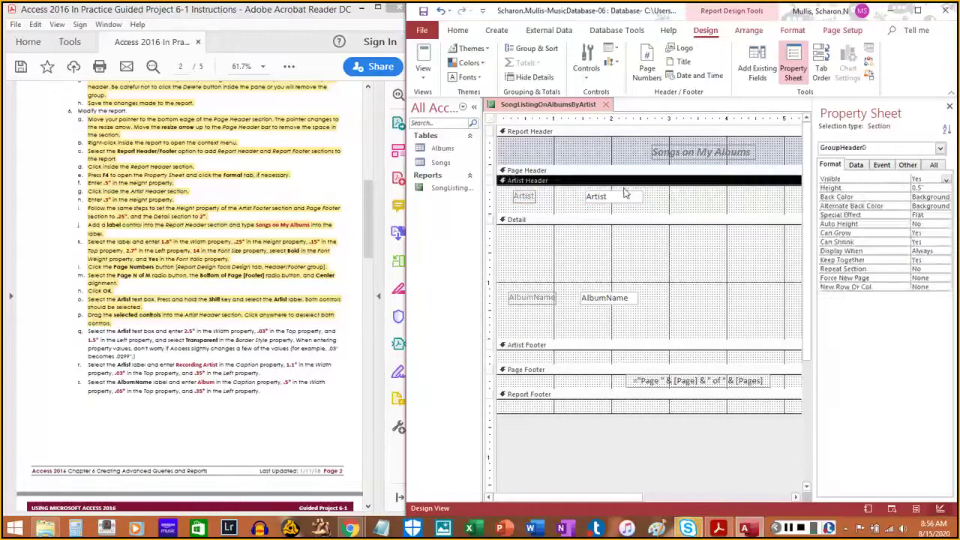
{"action": "left_click", "coordinate": [623, 194]}
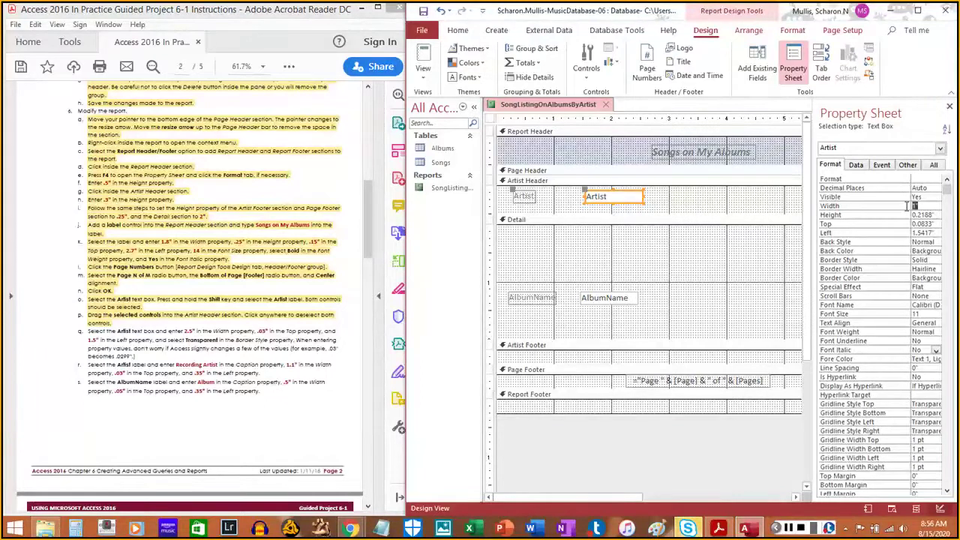
{"action": "double_click", "coordinate": [930, 206]}
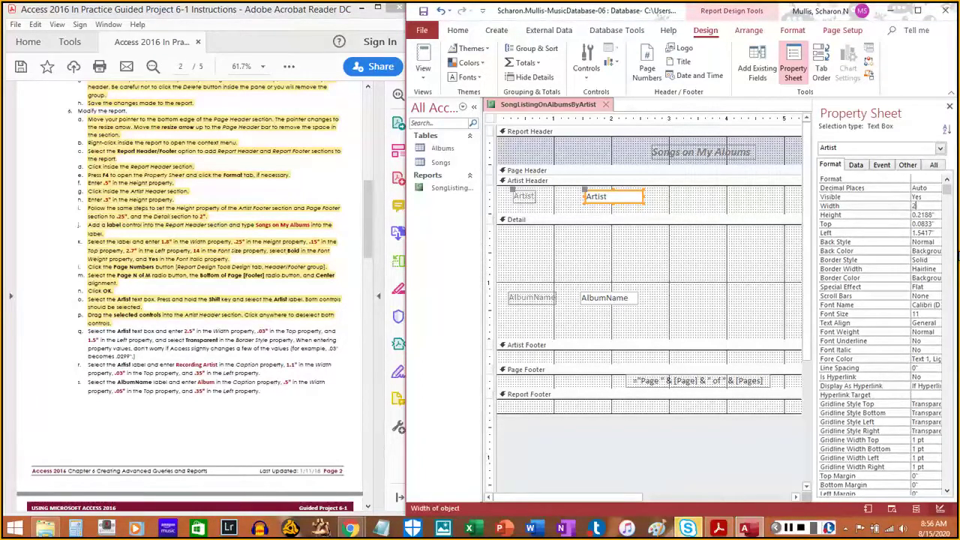
{"action": "type", "text": "2.5"}
{"action": "key", "text": "Return"}
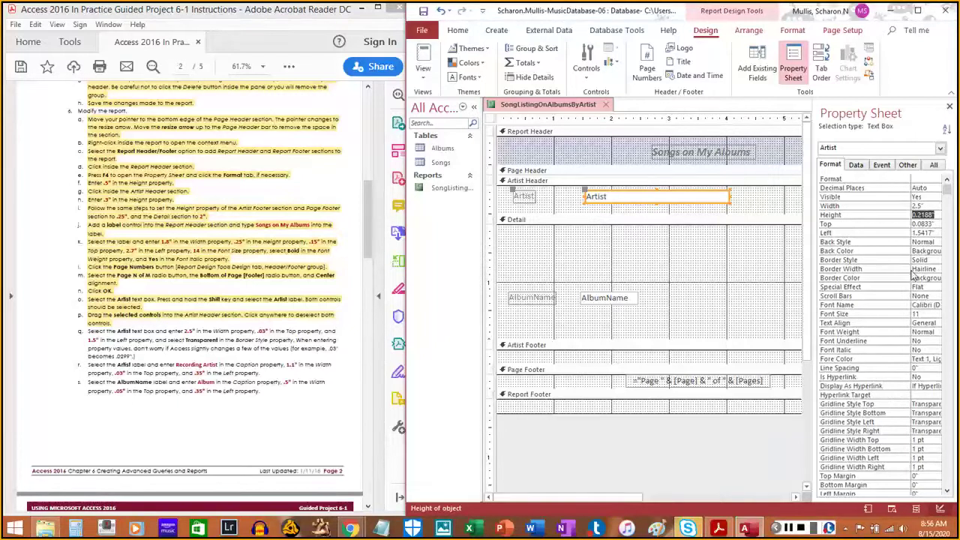
Position the Artist text box with Top set to .03" and Left set to 1.5"
{"action": "key", "text": "Down"}
{"action": "key", "text": "Down"}
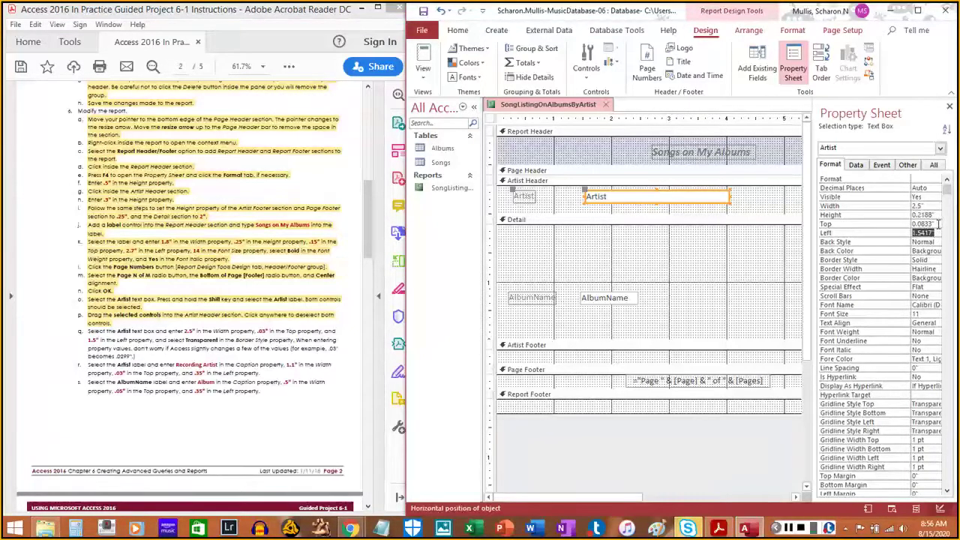
{"action": "key", "text": "Up"}
{"action": "type", "text": ".03"}
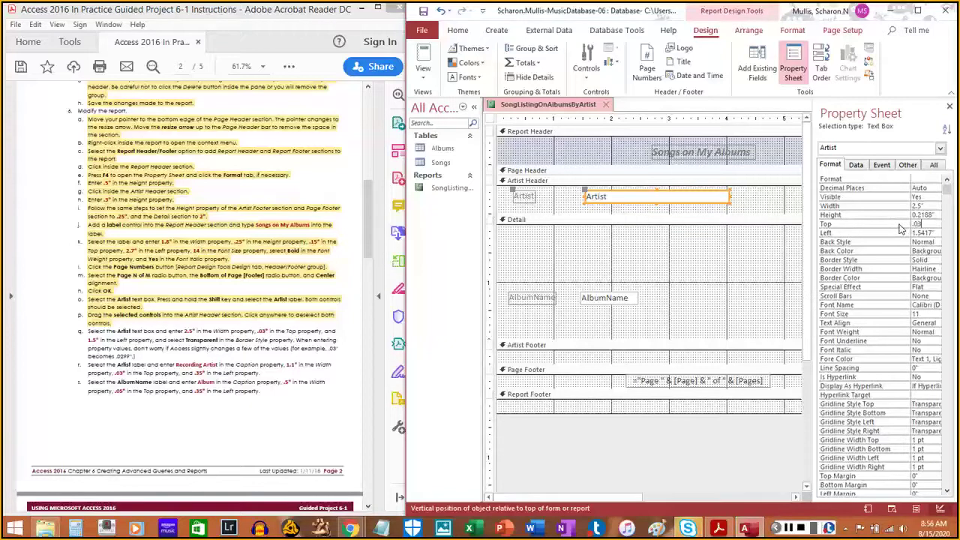
{"action": "key", "text": "Return"}
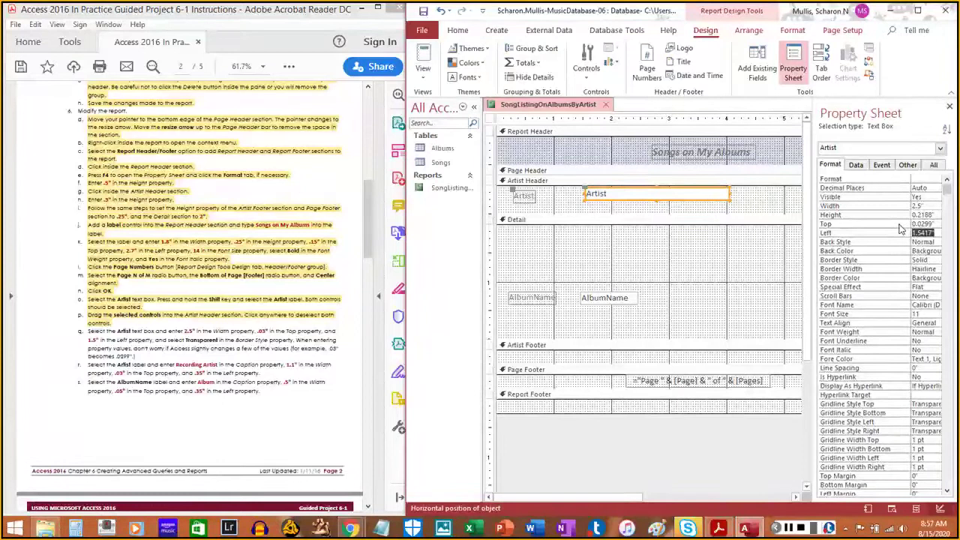
{"action": "type", "text": "1.5"}
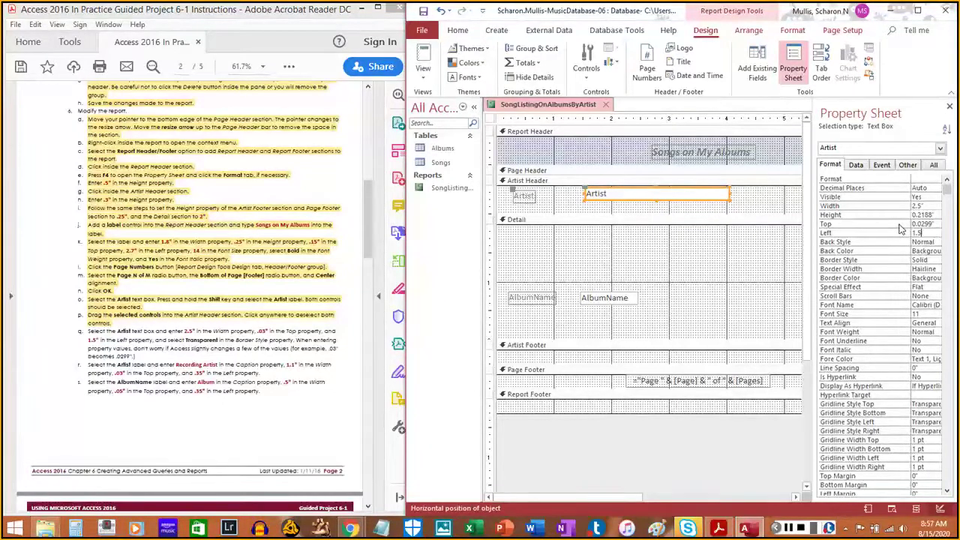
{"action": "key", "text": "Return"}
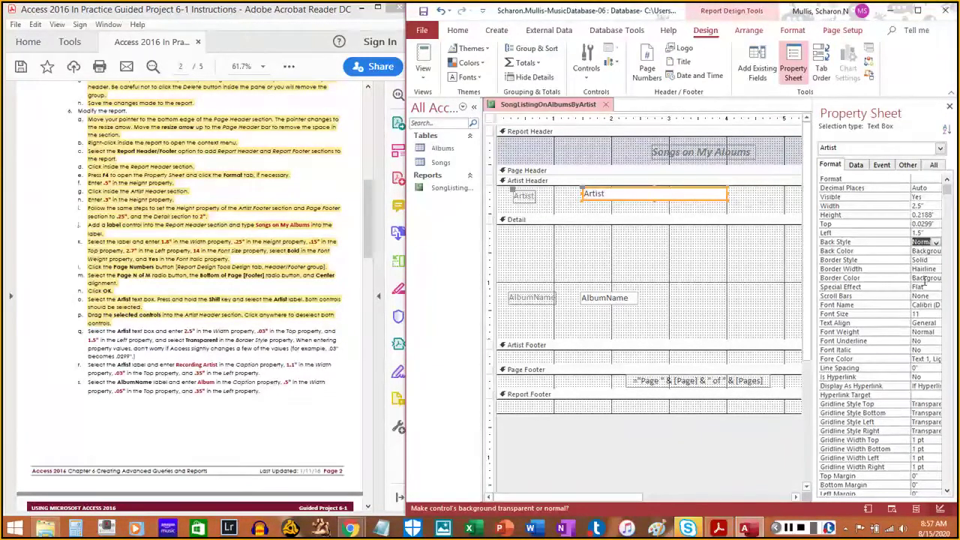
Set the Artist text box's Border Style to Transparent, and highlight item 6q in the Acrobat Reader instructions
{"action": "left_click", "coordinate": [929, 260]}
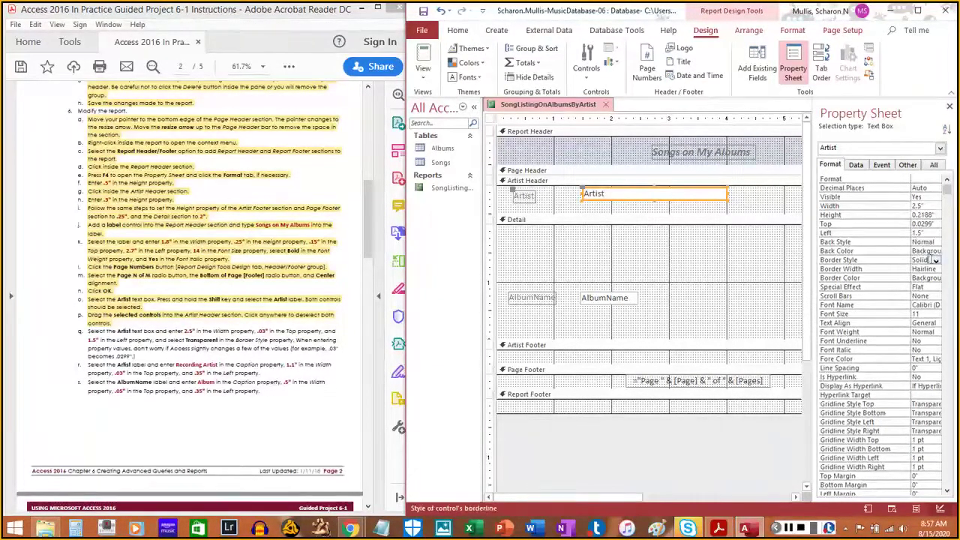
{"action": "left_click", "coordinate": [937, 261]}
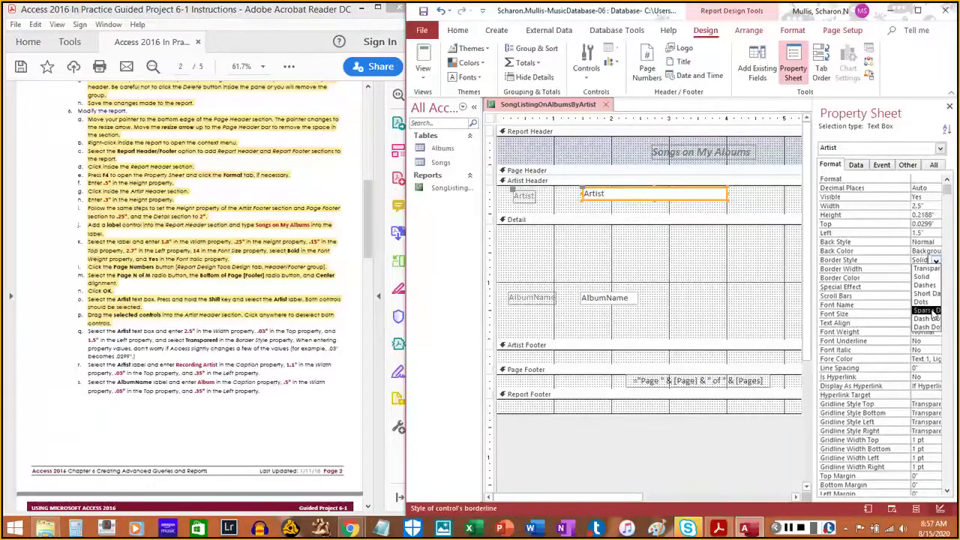
{"action": "left_click", "coordinate": [925, 269]}
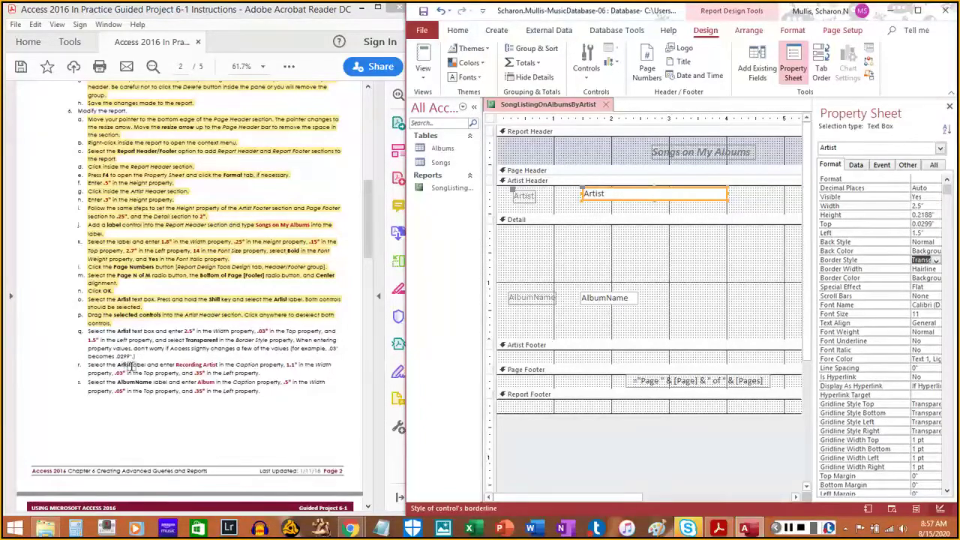
{"action": "mouse_move", "coordinate": [145, 363]}
{"action": "left_mouse_down"}
{"action": "mouse_move", "coordinate": [91, 355]}
{"action": "mouse_move", "coordinate": [99, 333]}
{"action": "mouse_move", "coordinate": [137, 357]}
{"action": "left_mouse_up"}
{"action": "left_click", "coordinate": [103, 358]}
{"action": "key", "text": "Delete"}
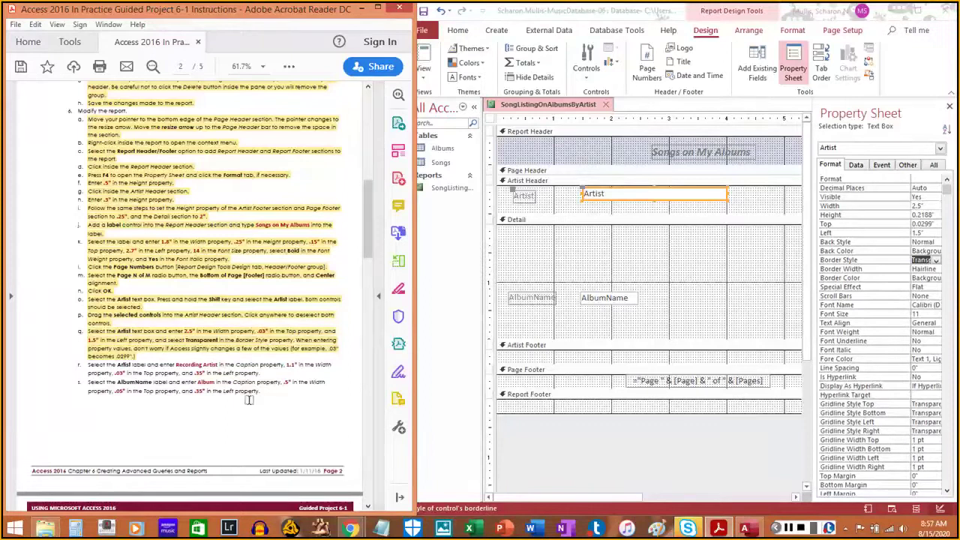
Change the caption of the Artist label in the Artist Header to "Recording Artist" in Access
{"action": "scroll", "coordinate": [218, 381], "scroll_direction": "down", "scroll_amount": 4}
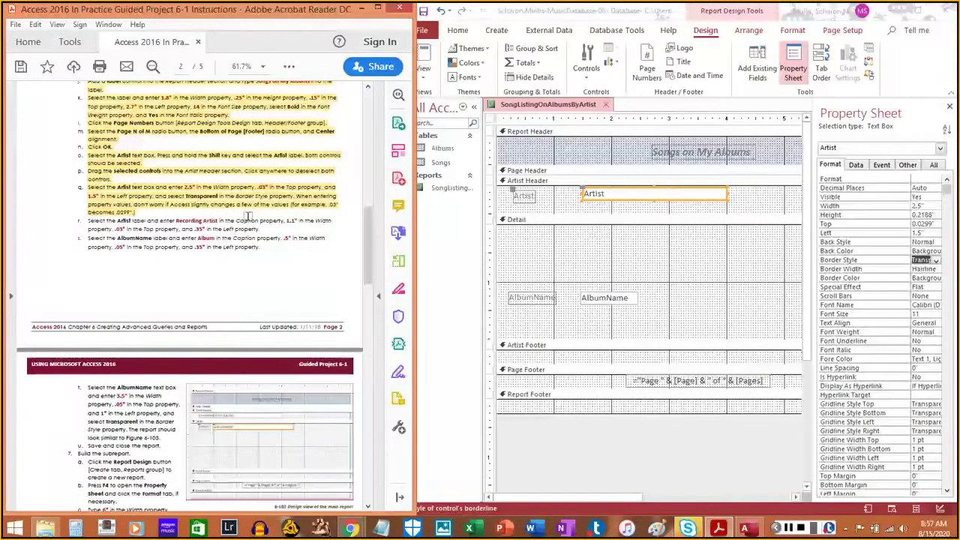
{"action": "left_click", "coordinate": [528, 198]}
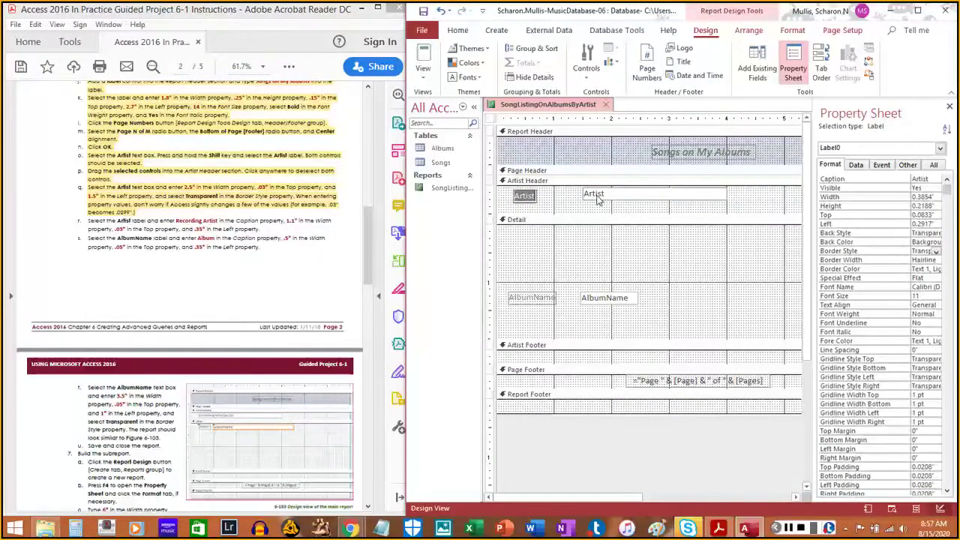
{"action": "type", "text": "Recording Art"}
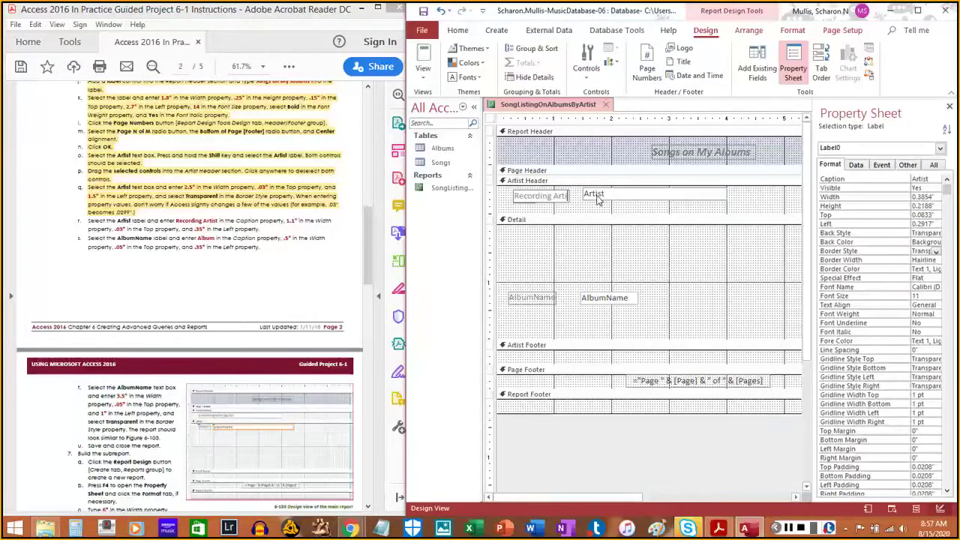
{"action": "type", "text": "ist"}
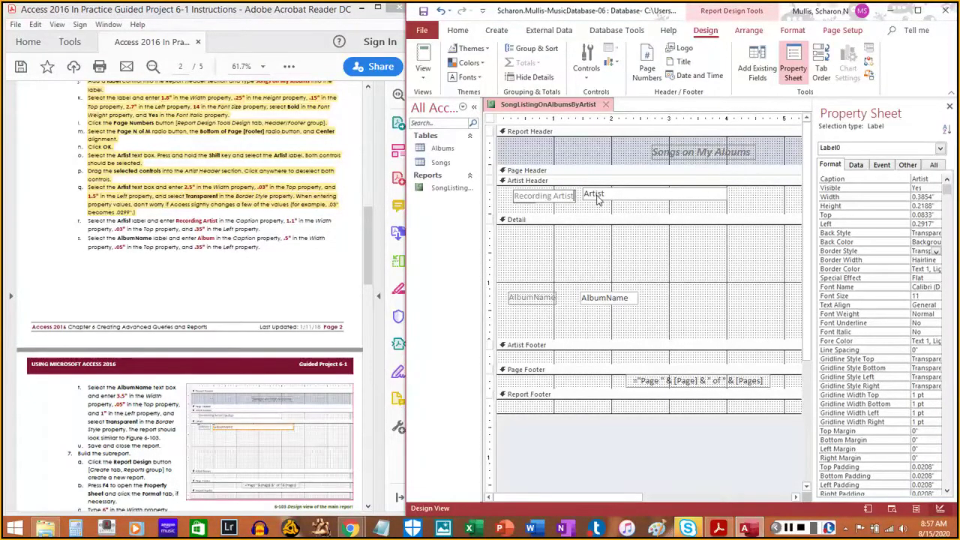
{"action": "key", "text": "Return"}
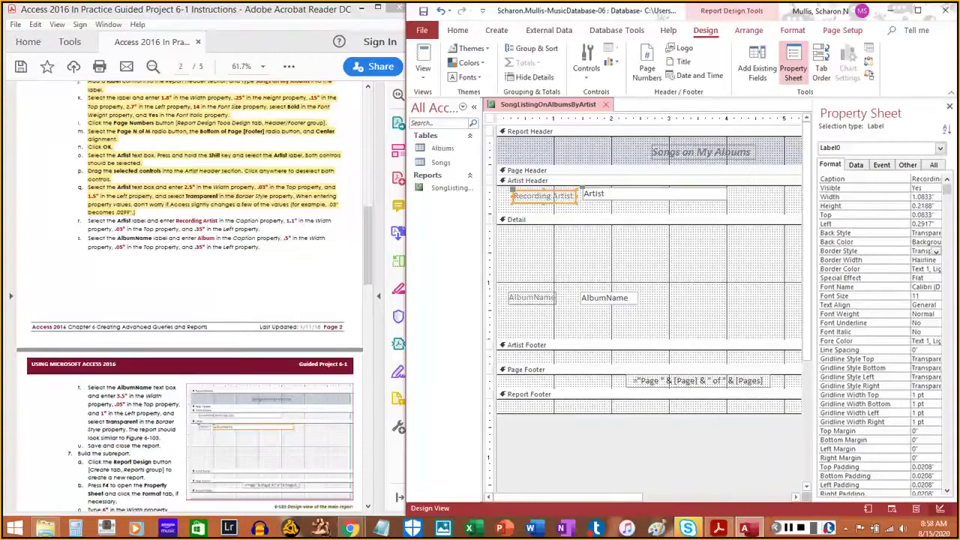
Set the width of the Recording Artist label in the Artist Header to 1.1"
{"action": "left_click", "coordinate": [545, 197]}
{"action": "left_click", "coordinate": [570, 195]}
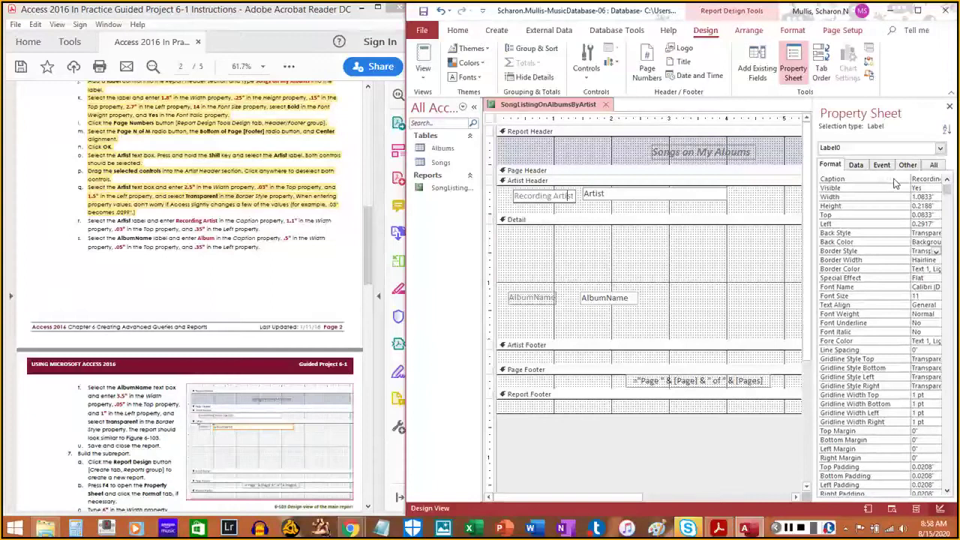
{"action": "left_click", "coordinate": [933, 180]}
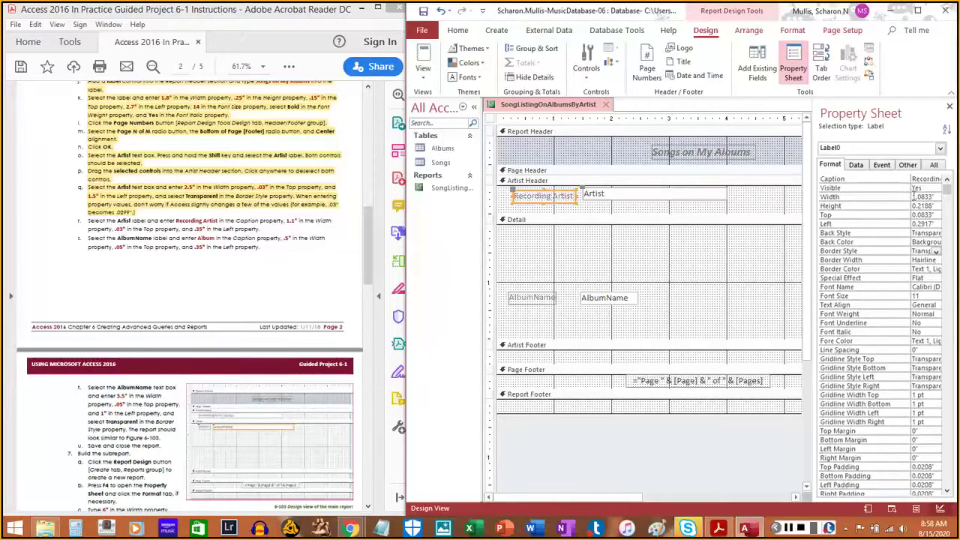
{"action": "left_click", "coordinate": [937, 196]}
{"action": "double_click", "coordinate": [938, 196]}
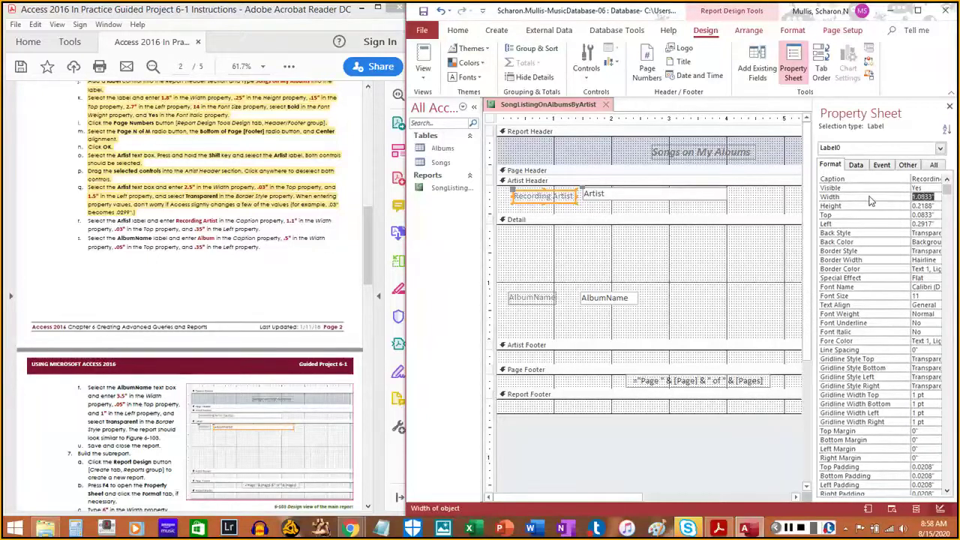
{"action": "type", "text": "1.1"}
{"action": "key", "text": "Return"}
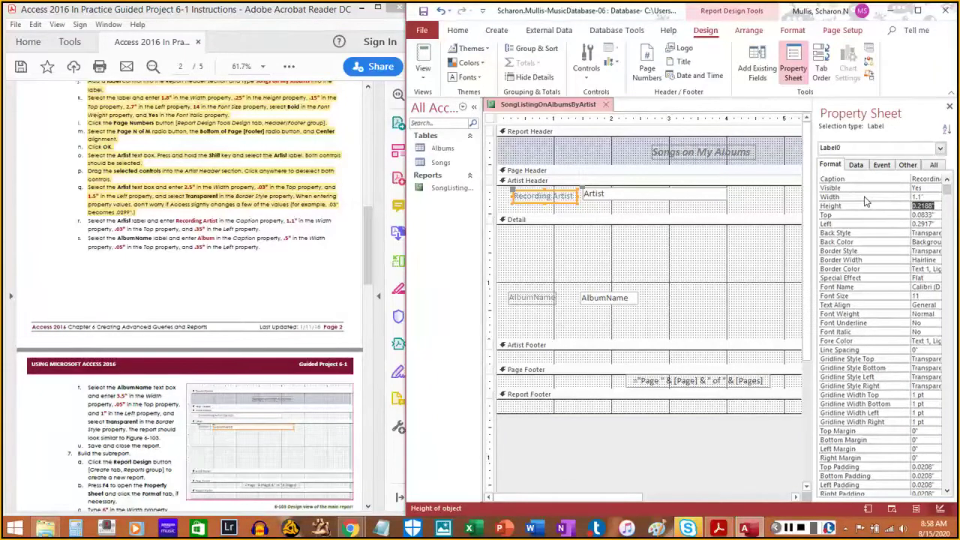
Position the Recording Artist label with Top set to .03" and Left set to .25"
{"action": "key", "text": "Return"}
{"action": "key", "text": "BackSpace"}
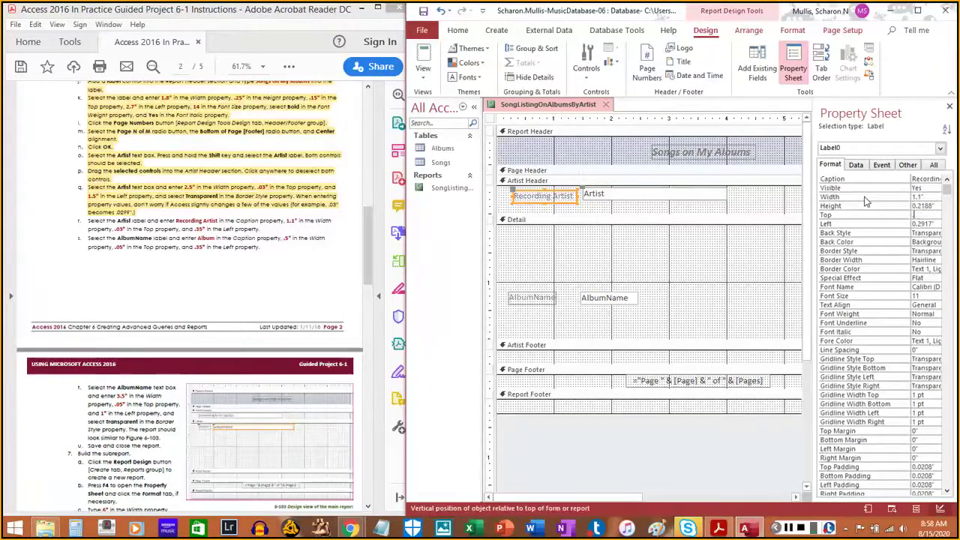
{"action": "type", "text": ".03"}
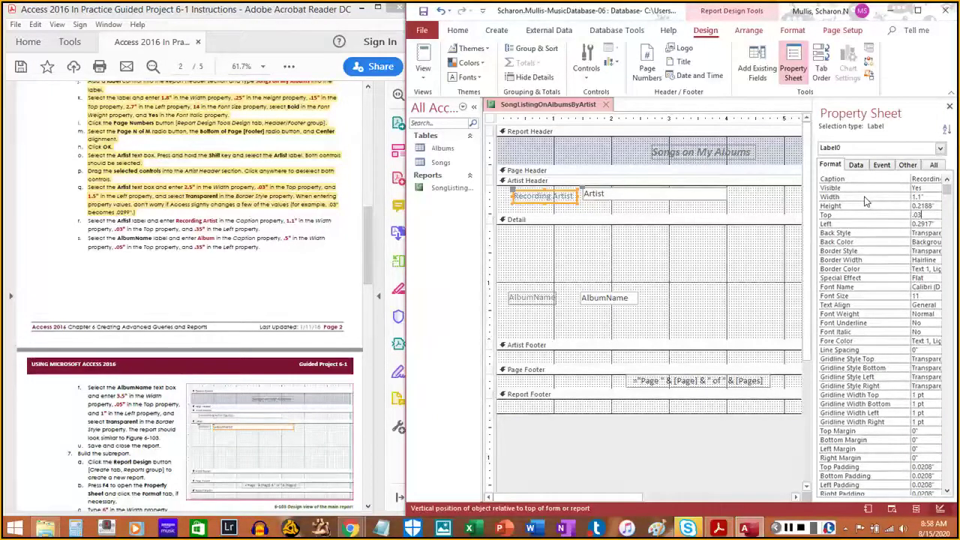
{"action": "key", "text": "Return"}
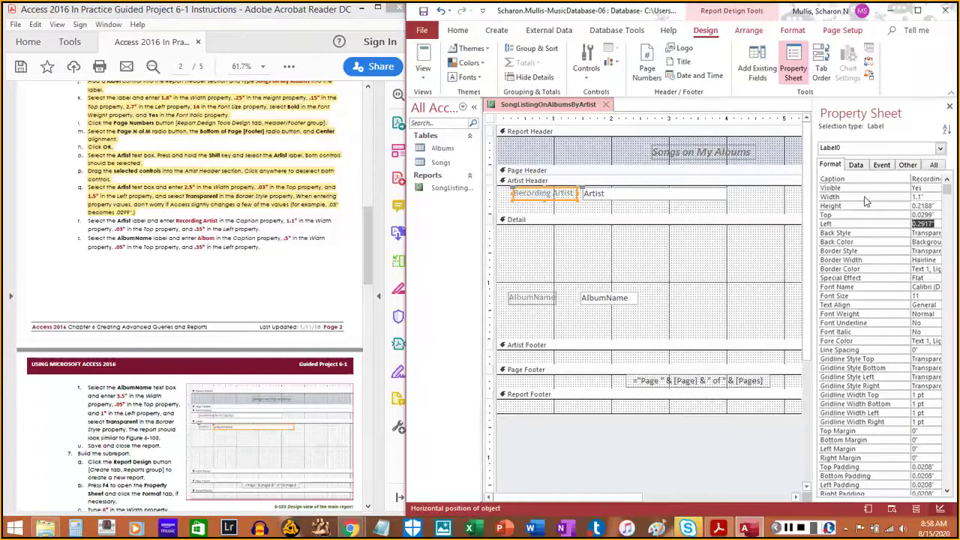
{"action": "type", "text": ".25"}
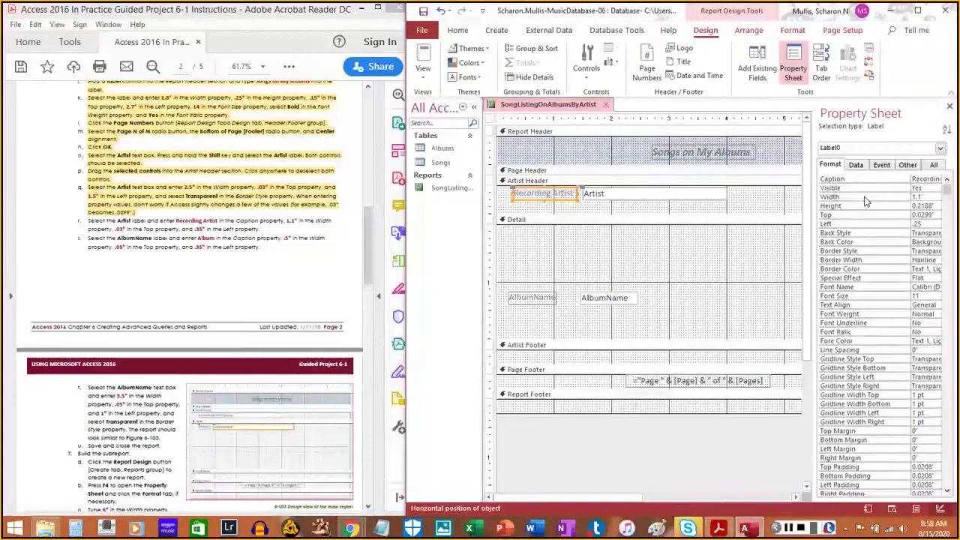
{"action": "key", "text": "Return"}
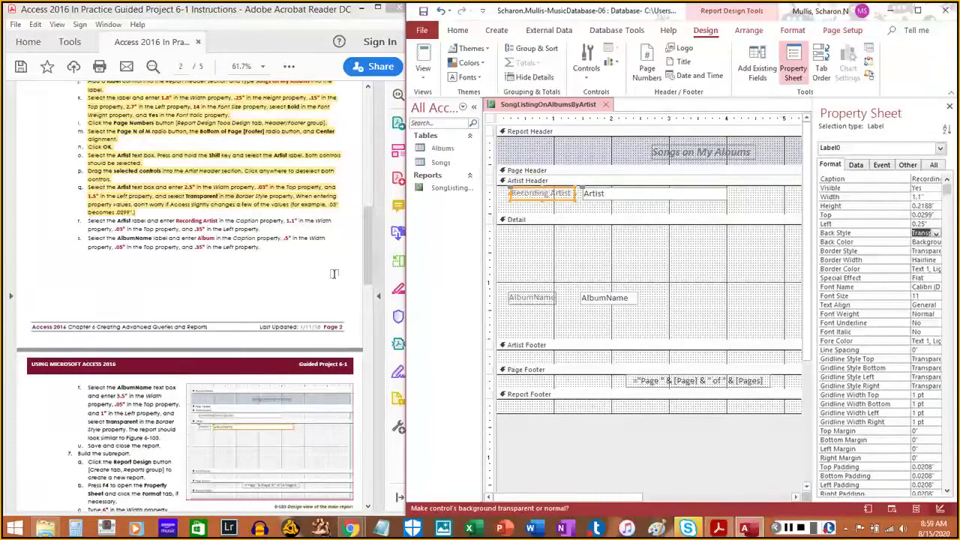
Switch to Acrobat Reader and highlight item 6r about the Artist label in the instructions
{"action": "left_click", "coordinate": [90, 219]}
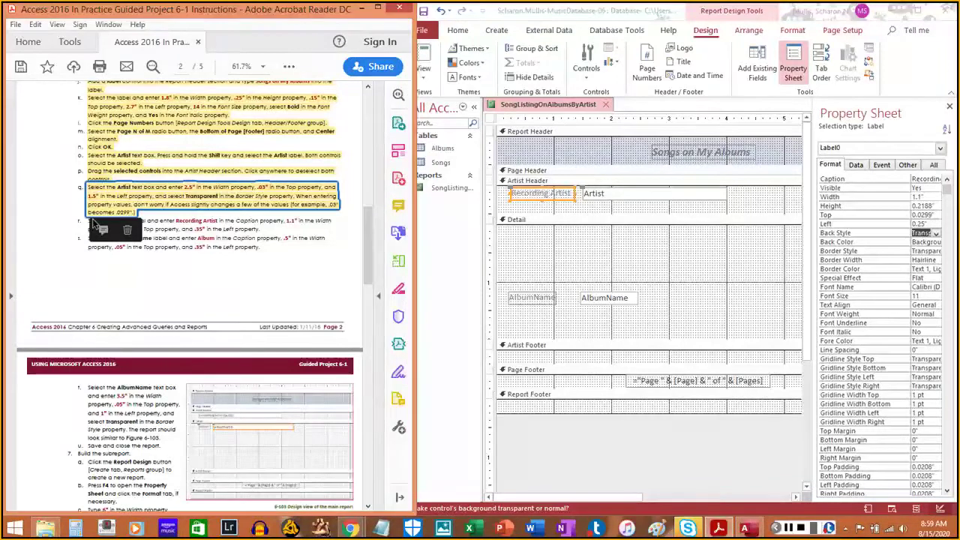
{"action": "left_click_drag", "start_coordinate": [91, 225], "coordinate": [261, 226]}
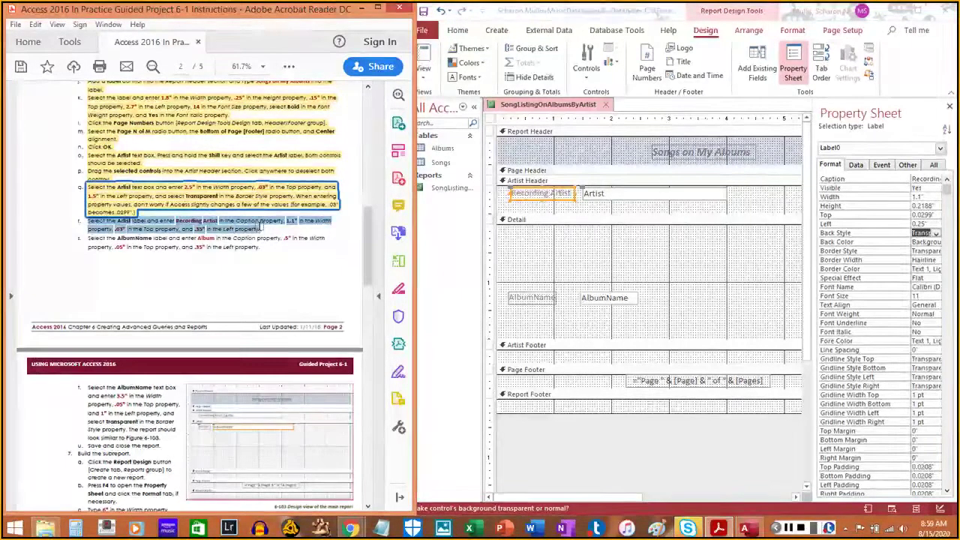
{"action": "left_click", "coordinate": [264, 212]}
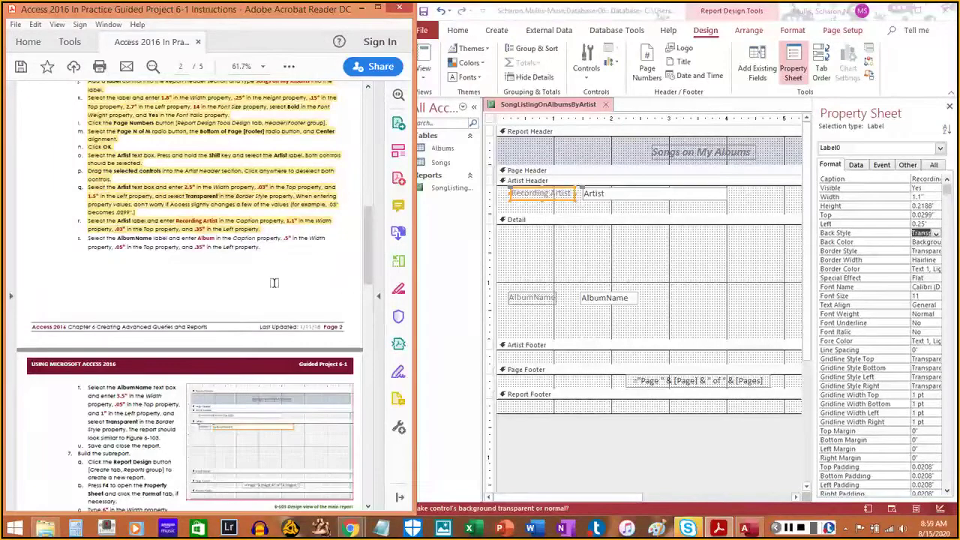
Set the Recording Artist label's Left position to .35" in Access, and return to the Acrobat Reader instructions
{"action": "left_click", "coordinate": [919, 224]}
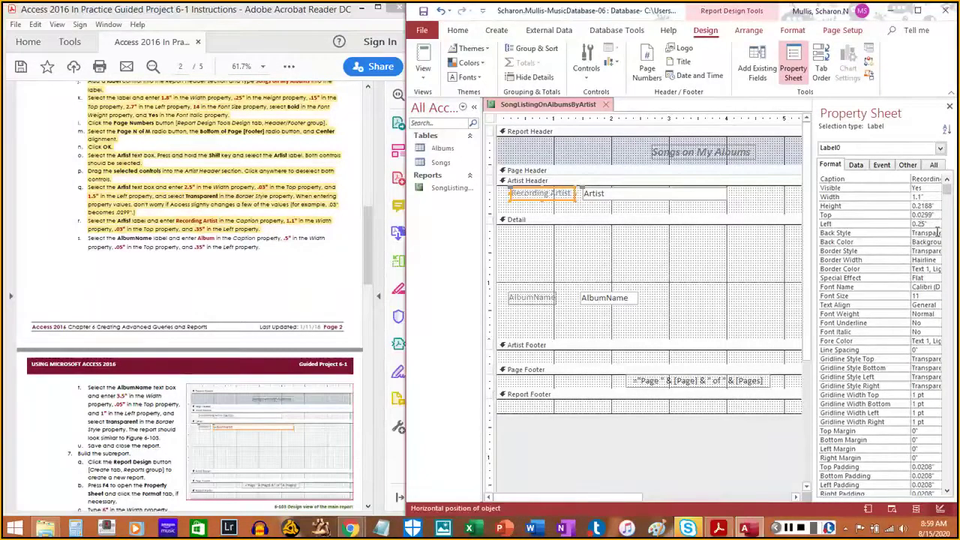
{"action": "key", "text": "Return"}
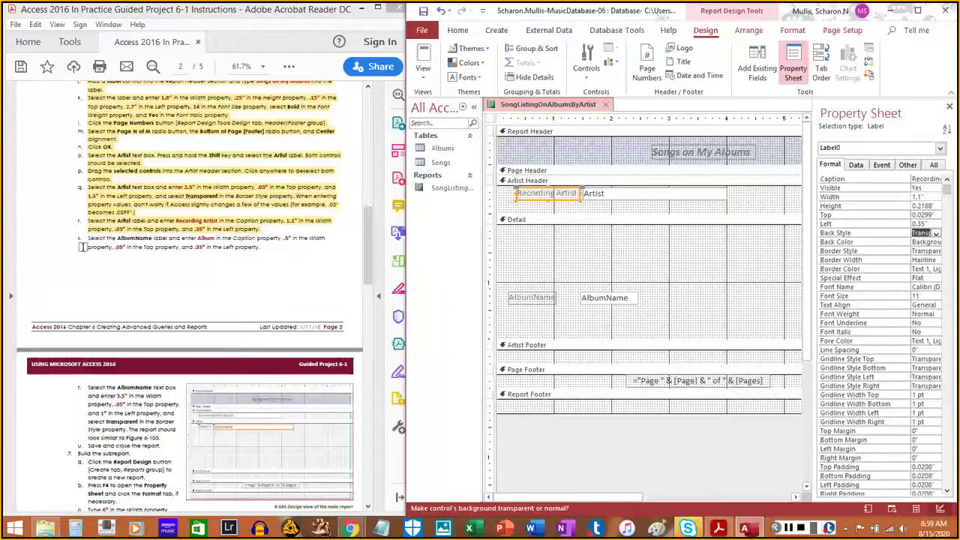
{"action": "left_click", "coordinate": [109, 265]}
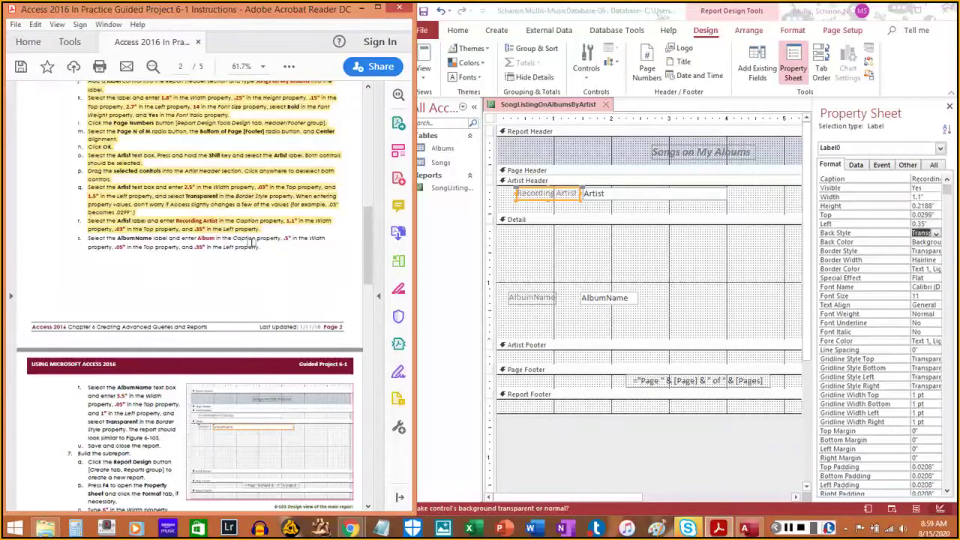
Change the AlbumName label's caption in the Detail section to "Album" in Access and set its width to .5"
{"action": "left_click", "coordinate": [535, 299]}
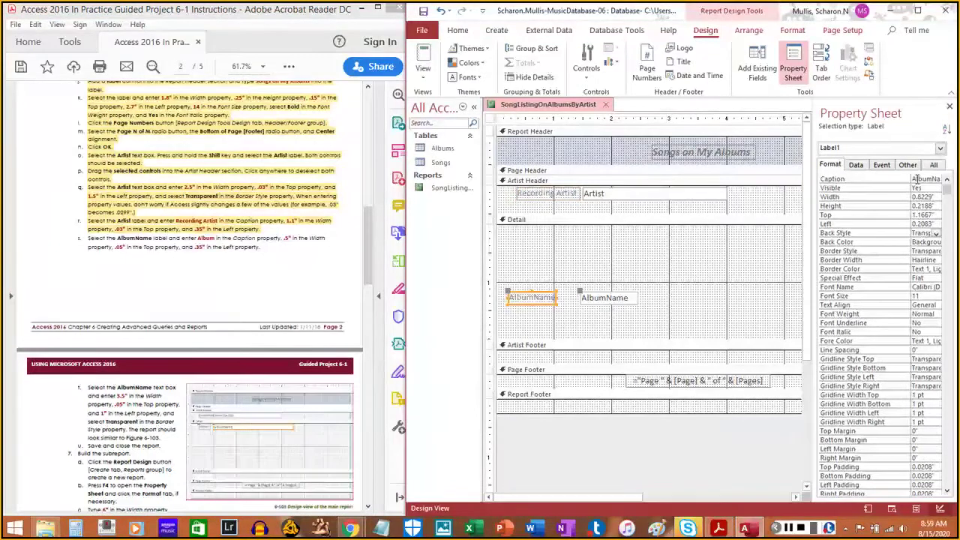
{"action": "left_click", "coordinate": [914, 179]}
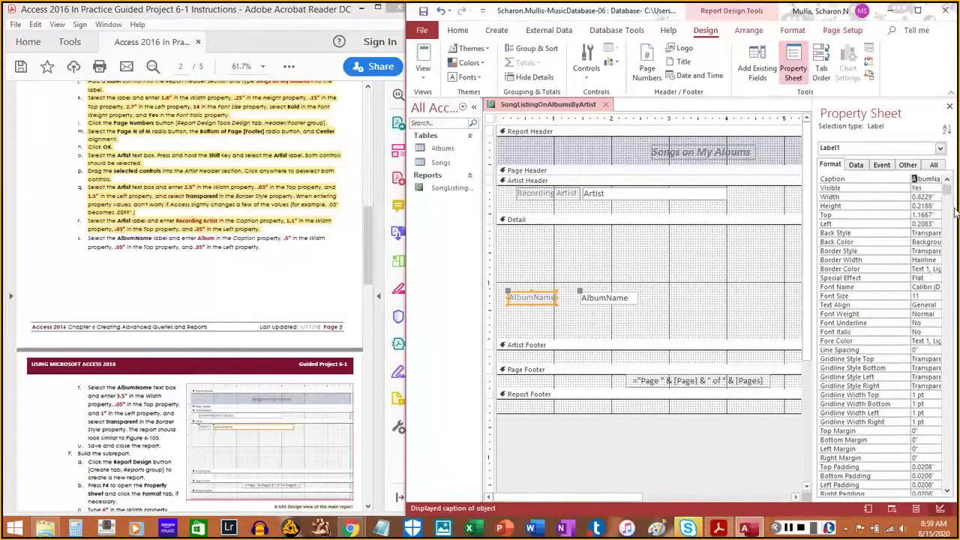
{"action": "key", "text": "shift+End"}
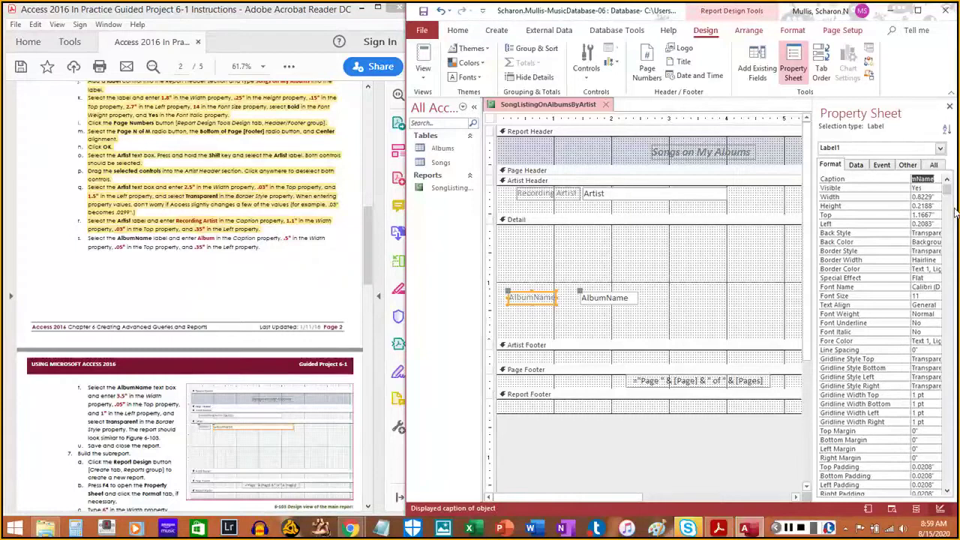
{"action": "type", "text": "Album"}
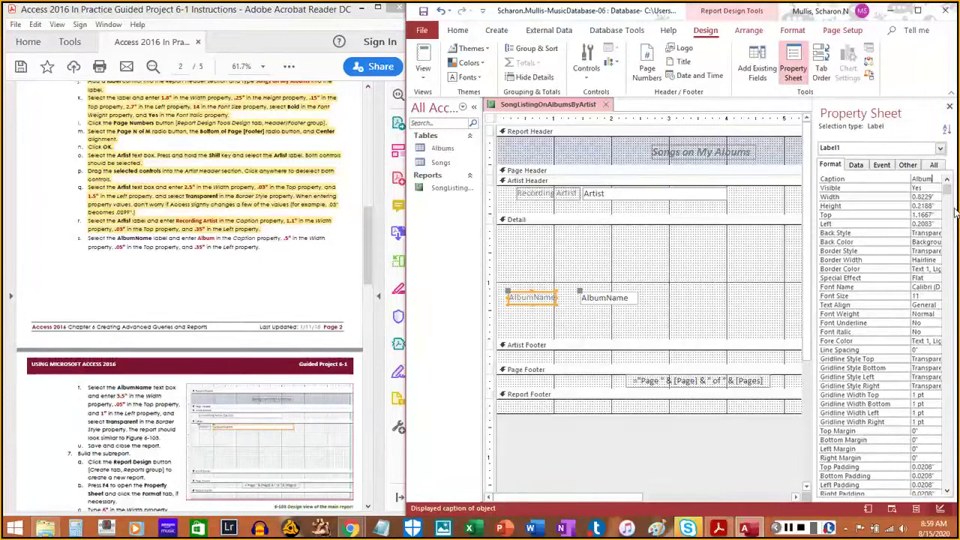
{"action": "key", "text": "Return"}
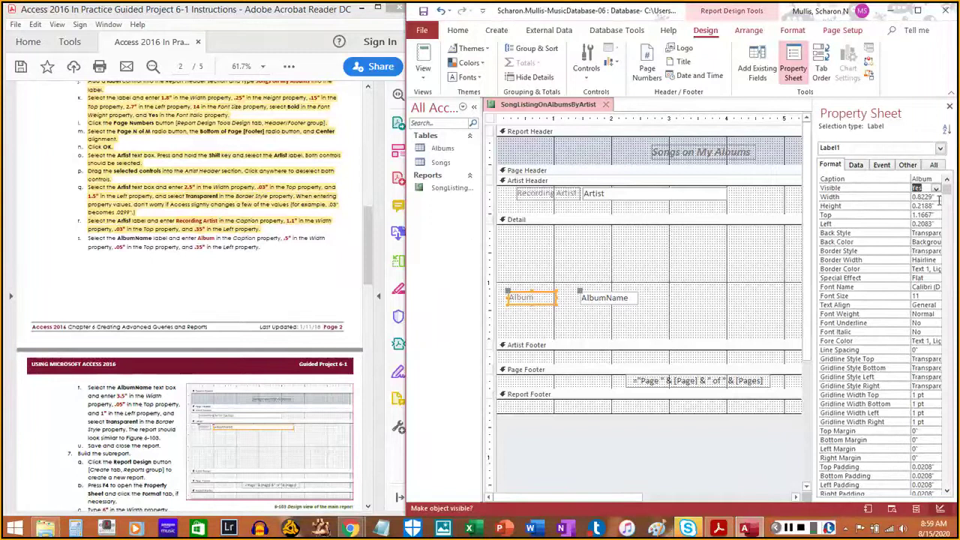
{"action": "left_click", "coordinate": [819, 198]}
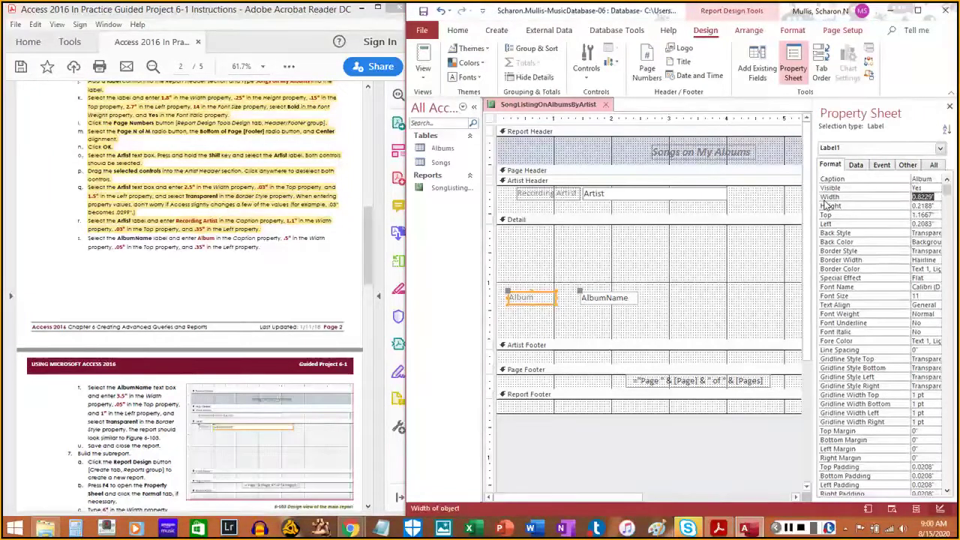
{"action": "type", "text": ".5"}
{"action": "key", "text": "Return"}
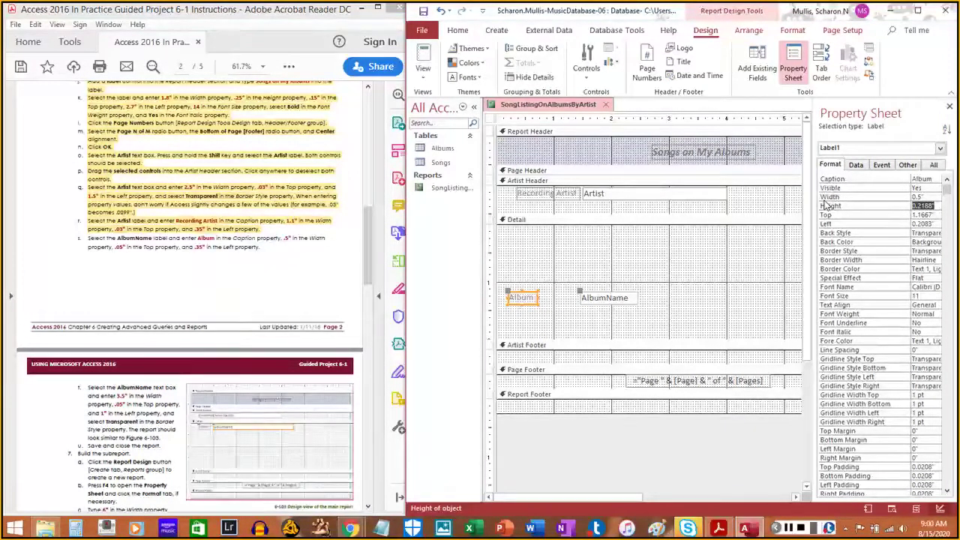
Set the Album label's Top position in the Detail section to .05"
{"action": "left_click", "coordinate": [935, 214]}
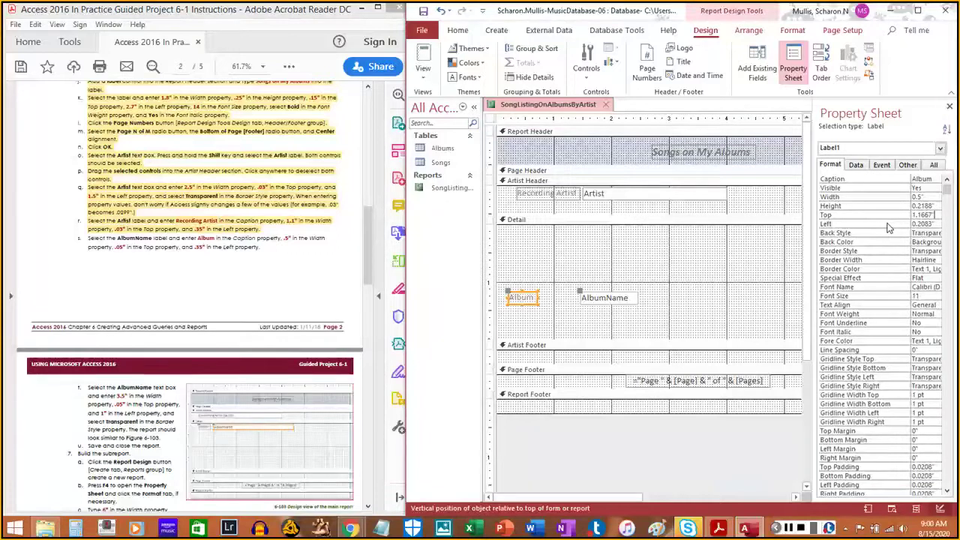
{"action": "key", "text": "BackSpace"}
{"action": "key", "text": "BackSpace"}
{"action": "key", "text": "BackSpace"}
{"action": "key", "text": "BackSpace"}
{"action": "key", "text": "BackSpace"}
{"action": "key", "text": "BackSpace"}
{"action": "key", "text": "BackSpace"}
{"action": "type", "text": ".05"}
{"action": "key", "text": "Return"}
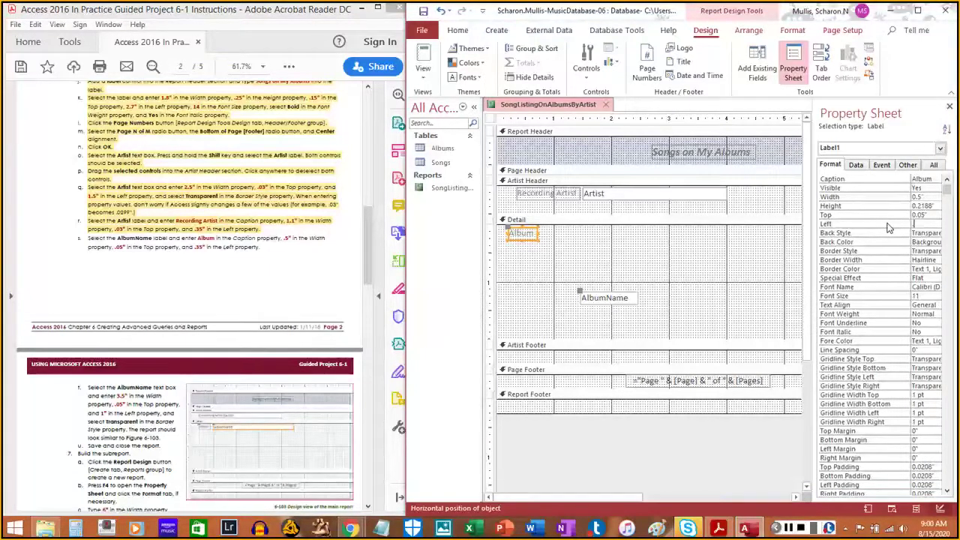
Set the Album label's Left position to .35", and highlight item 6s in the Acrobat Reader instructions
{"action": "type", "text": ".35"}
{"action": "key", "text": "Return"}
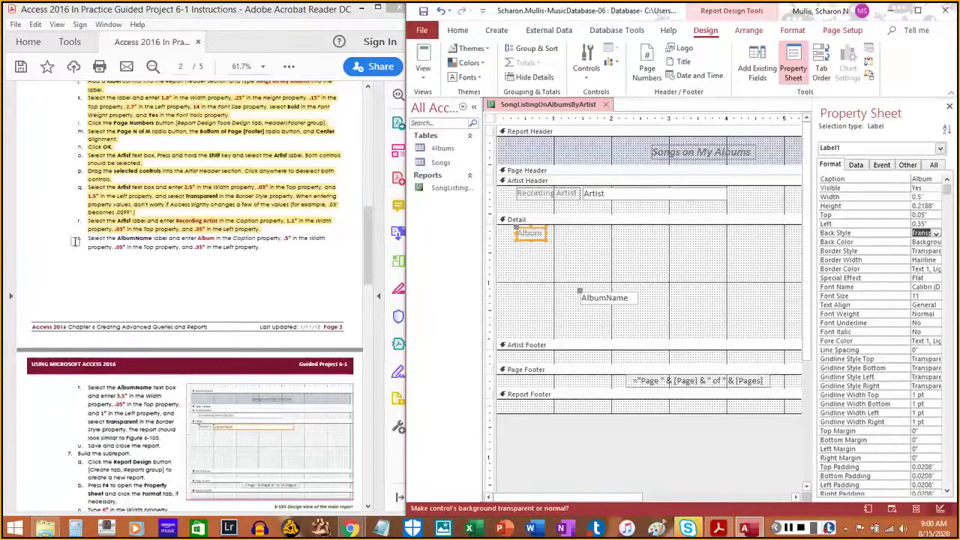
{"action": "left_click_drag", "start_coordinate": [87, 238], "coordinate": [259, 247]}
{"action": "scroll", "coordinate": [171, 282], "scroll_direction": "down", "scroll_amount": 5}
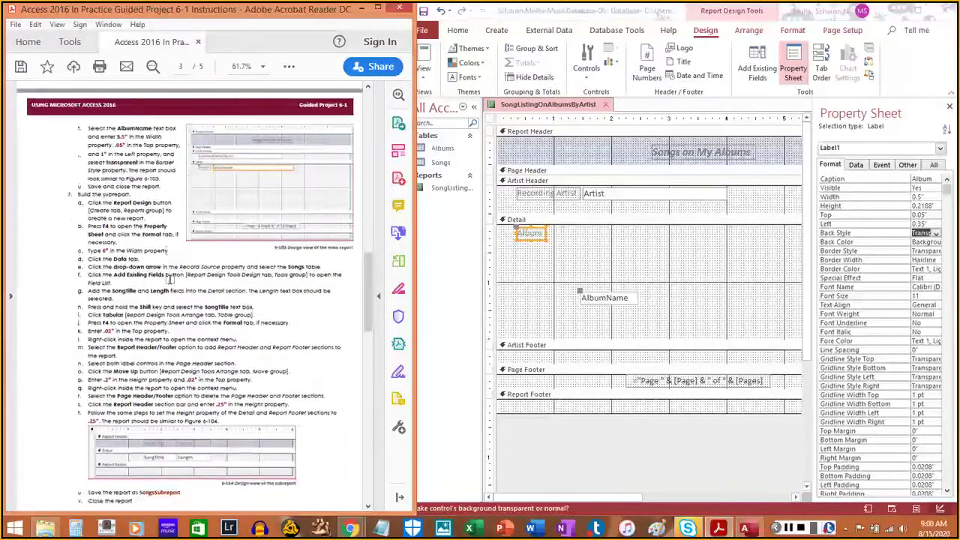
Set the width of the AlbumName text box in the Detail section to 3.5" in Access
{"action": "left_click", "coordinate": [935, 60]}
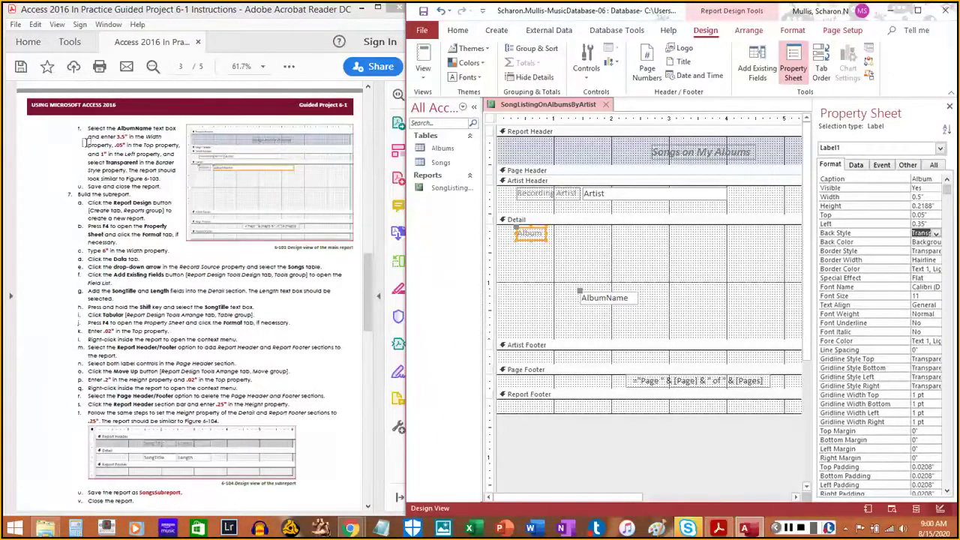
{"action": "left_click", "coordinate": [613, 292]}
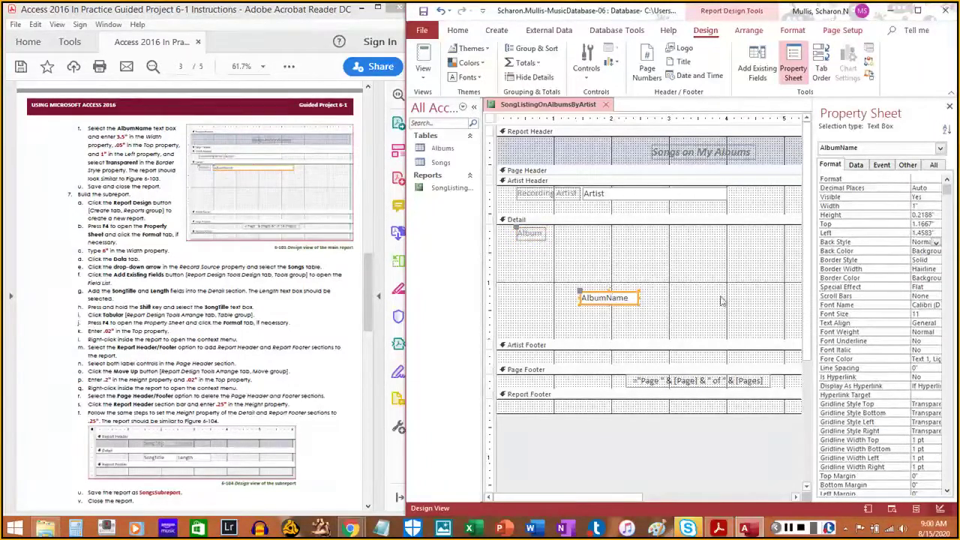
{"action": "left_click", "coordinate": [789, 528]}
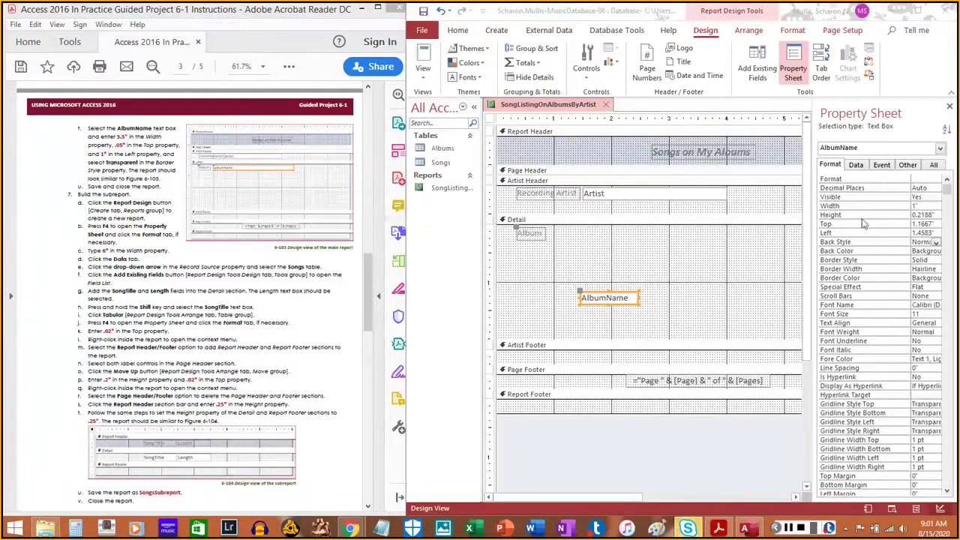
{"action": "left_click", "coordinate": [906, 206]}
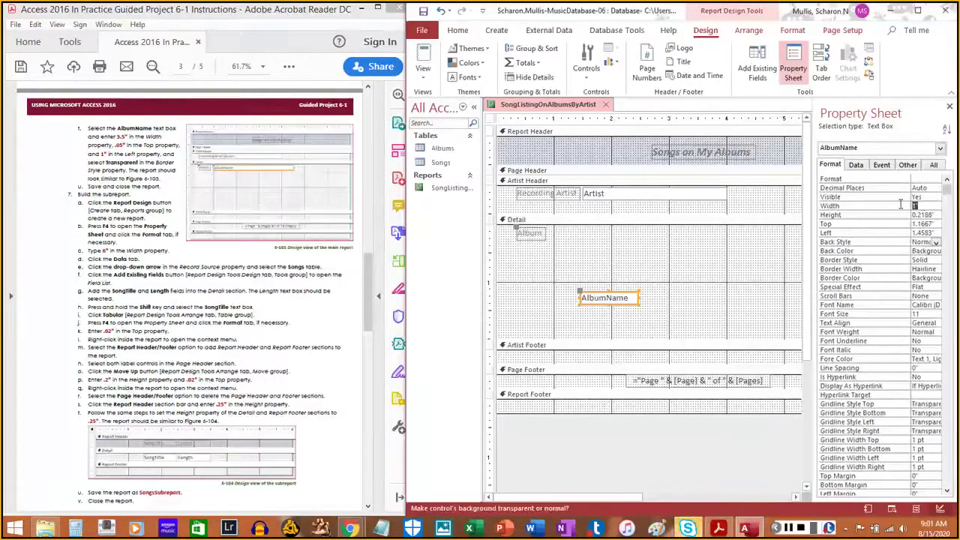
{"action": "type", "text": "3.5"}
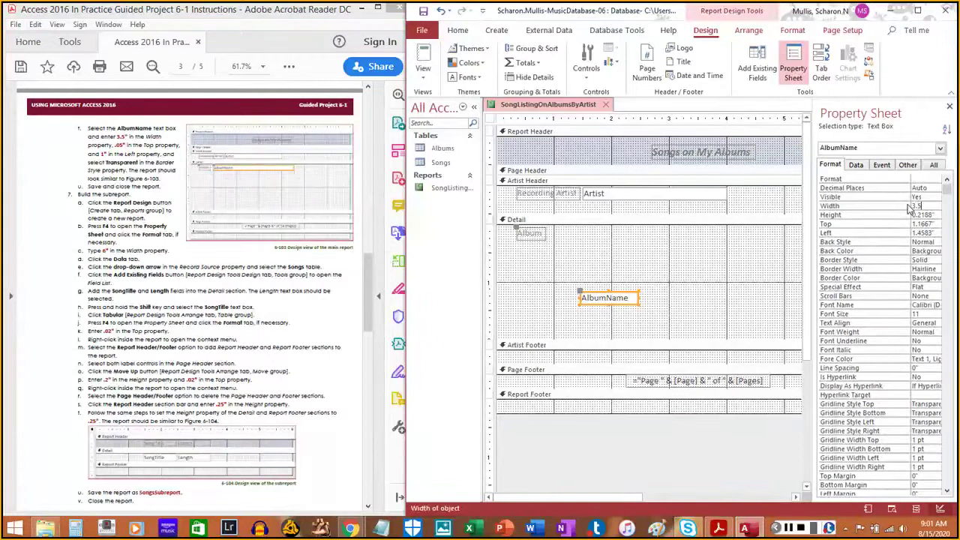
{"action": "key", "text": "Return"}
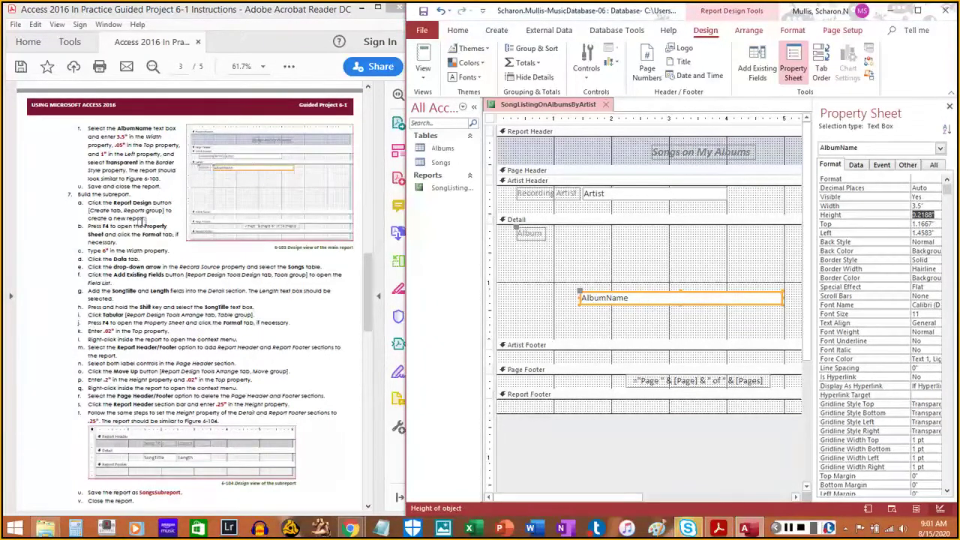
Set the AlbumName text box's Top position to .05"
{"action": "left_click", "coordinate": [937, 224]}
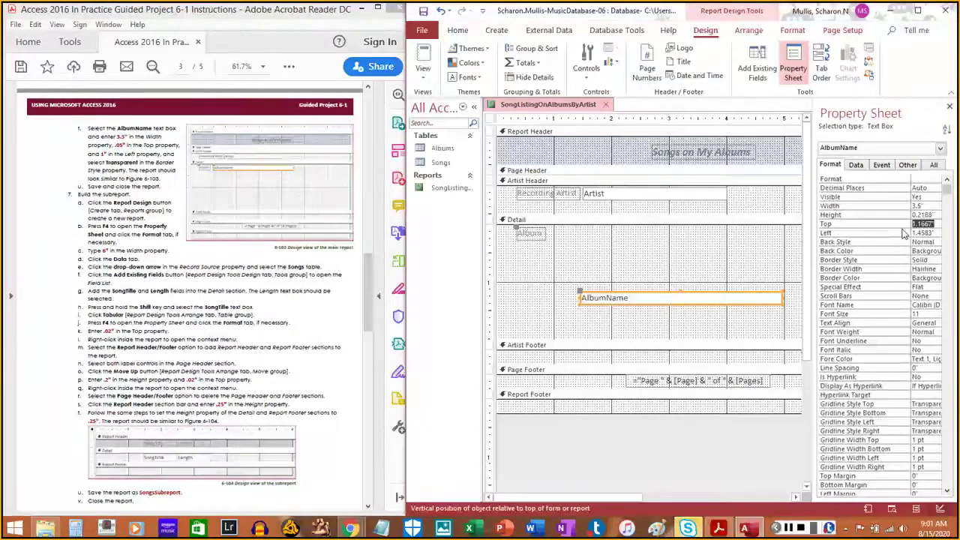
{"action": "key", "text": "Delete"}
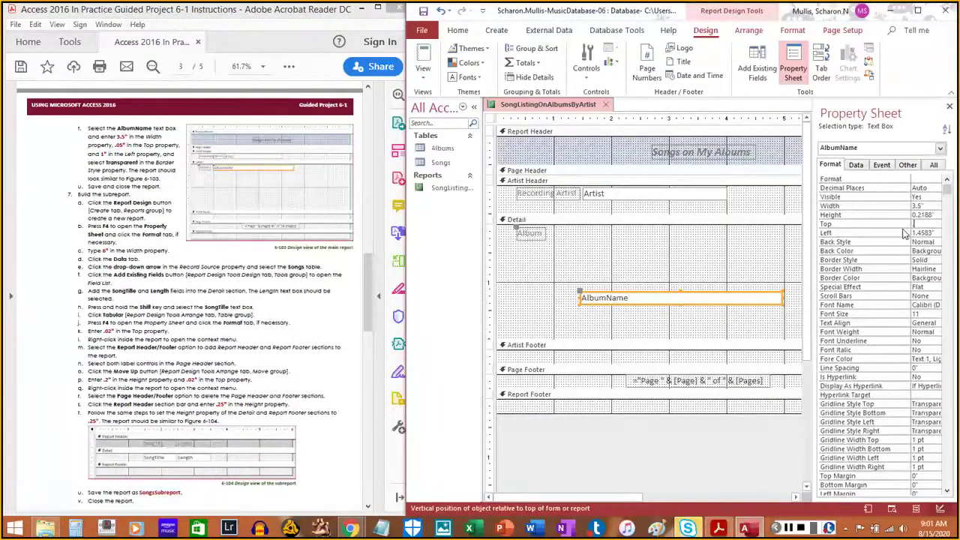
{"action": "type", "text": ".05"}
{"action": "key", "text": "Return"}
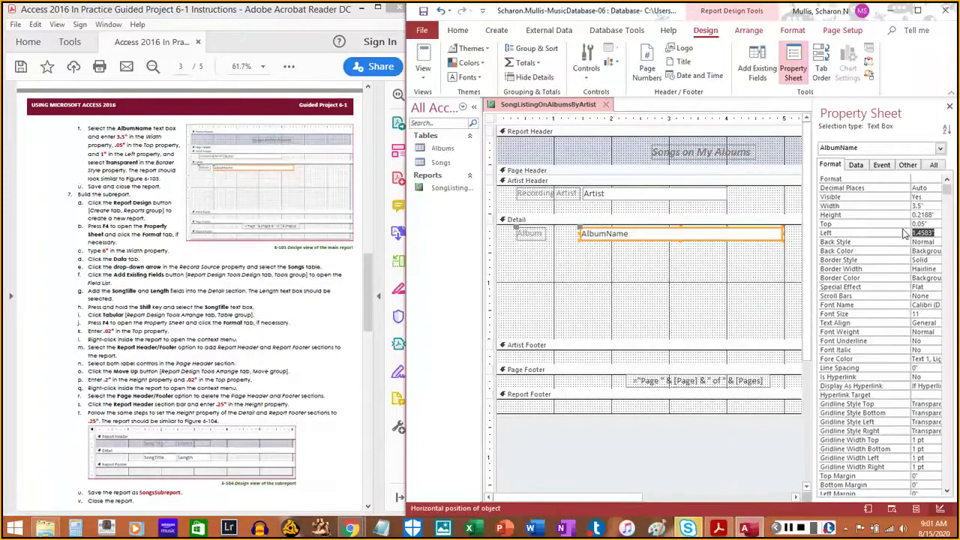
Set the AlbumName text box's Left position to 1" and check its placement in Report view
{"action": "type", "text": "1"}
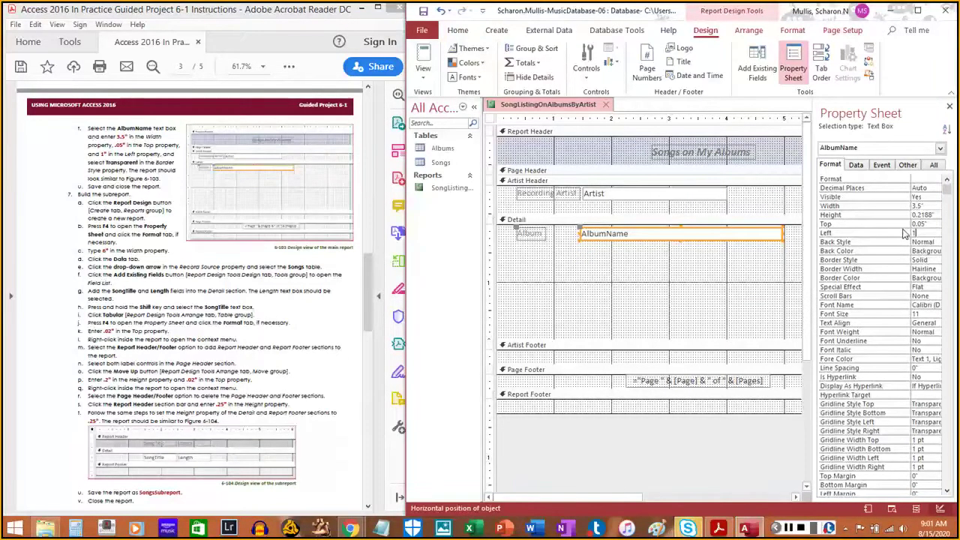
{"action": "key", "text": "Return"}
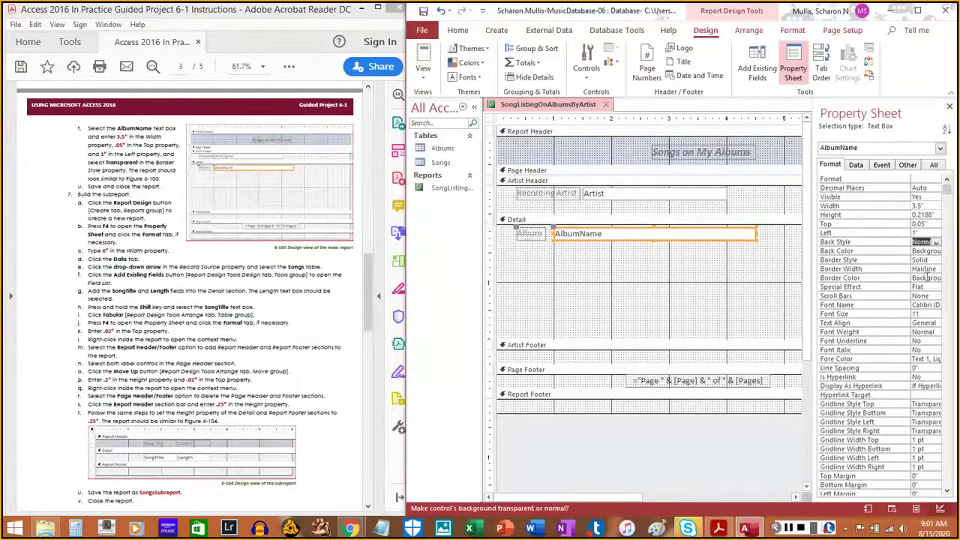
{"action": "left_click", "coordinate": [869, 511]}
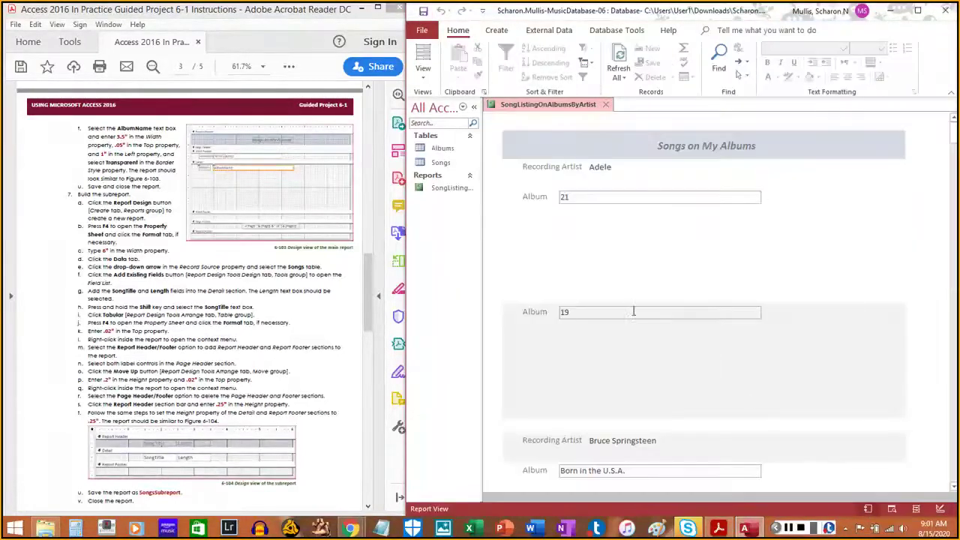
{"action": "left_click", "coordinate": [941, 509]}
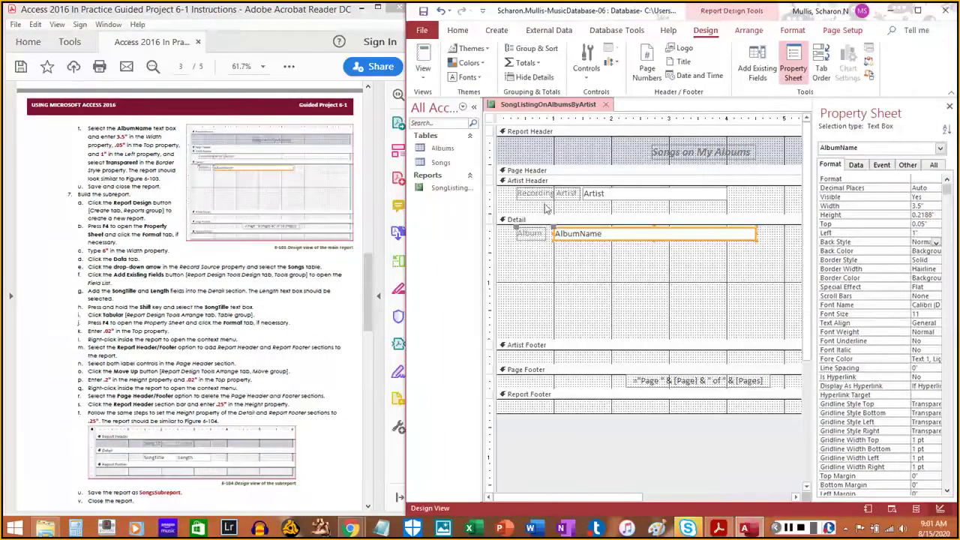
{"action": "left_click", "coordinate": [868, 510]}
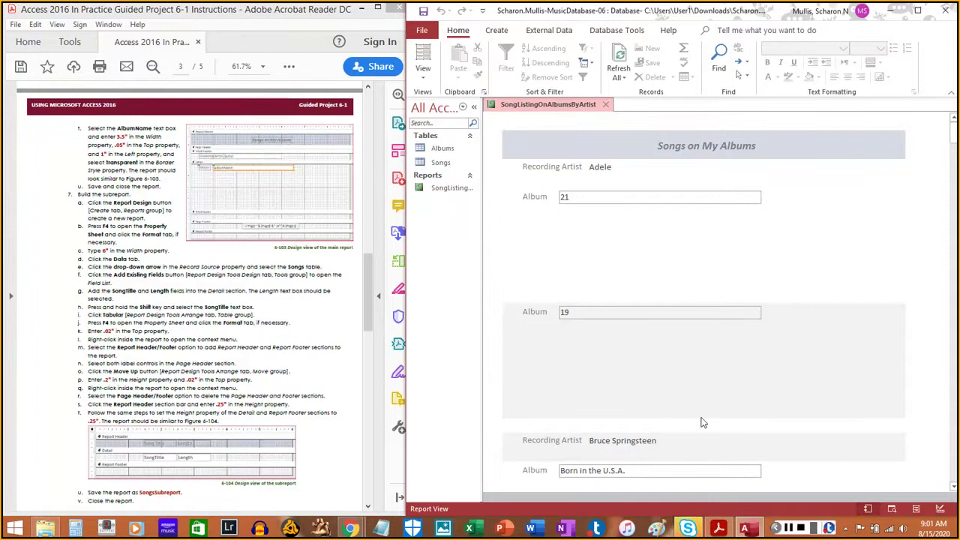
{"action": "left_click", "coordinate": [941, 510]}
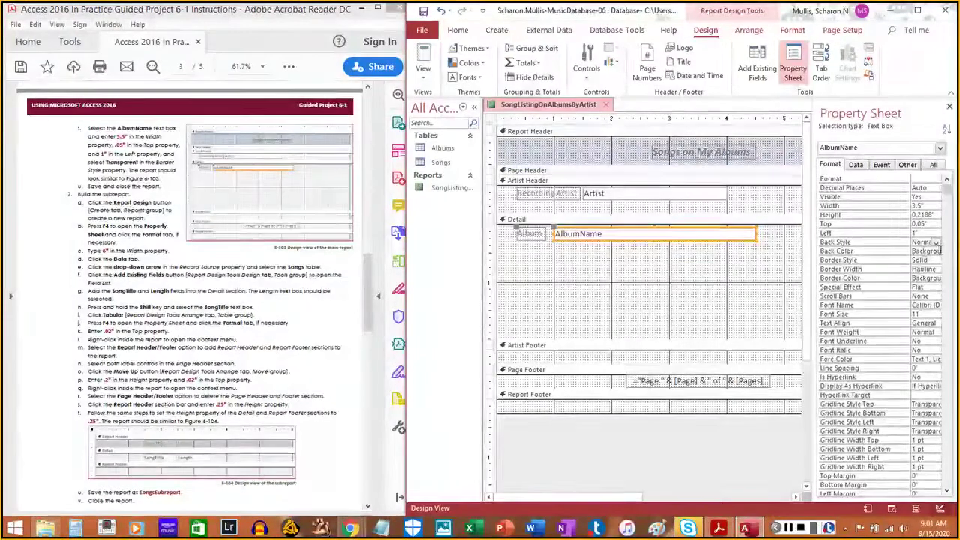
Try a Transparent Back Style on the AlbumName text box and check it in Report view
{"action": "left_click", "coordinate": [937, 243]}
{"action": "left_click", "coordinate": [927, 252]}
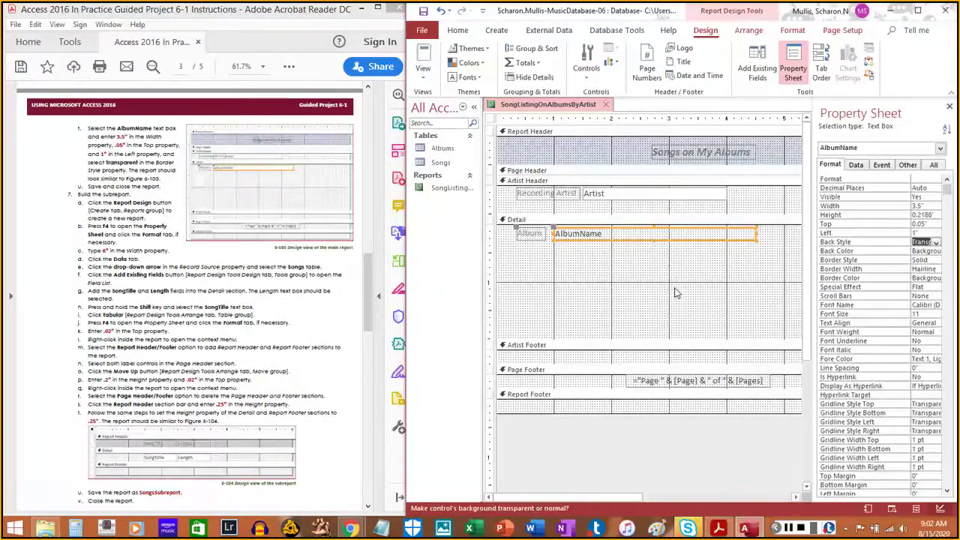
{"action": "key", "text": "Tab"}
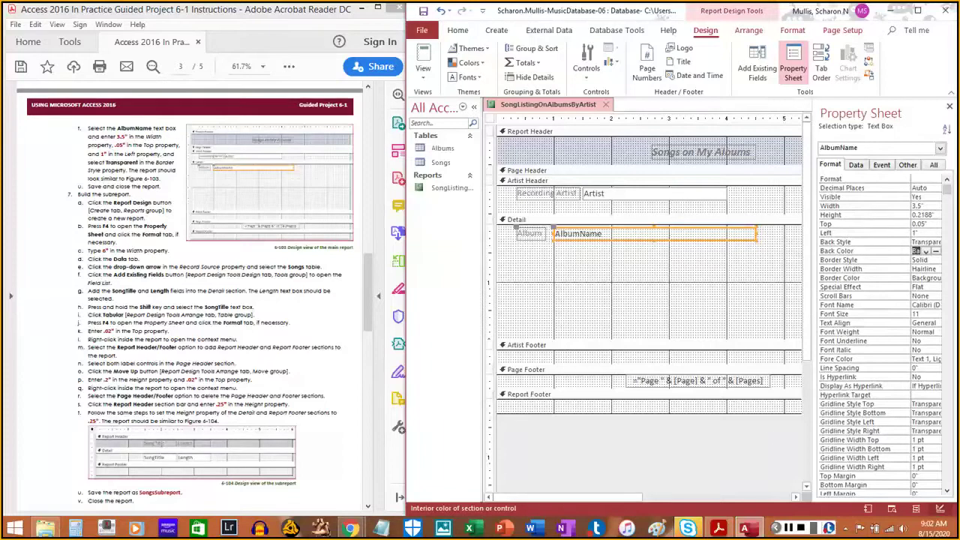
{"action": "left_click", "coordinate": [868, 509]}
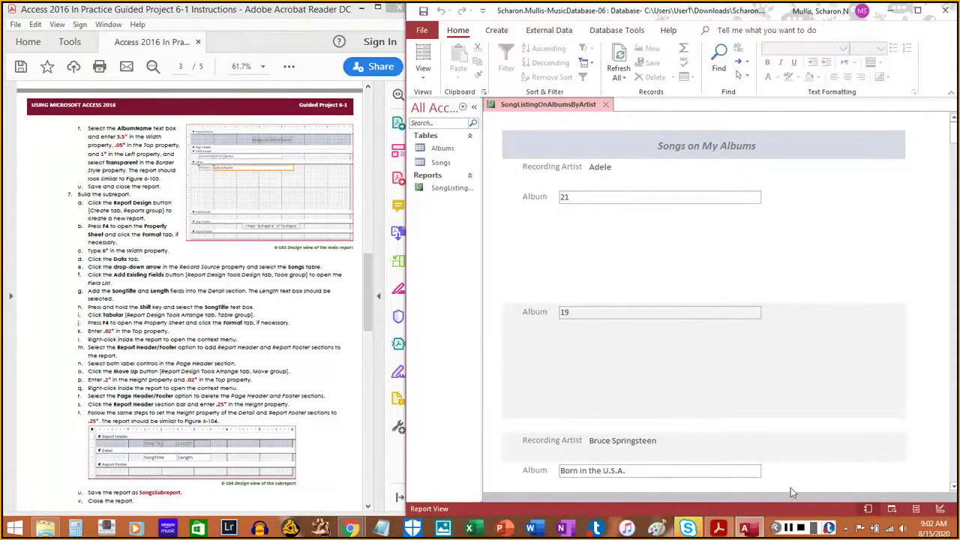
{"action": "left_click", "coordinate": [940, 509]}
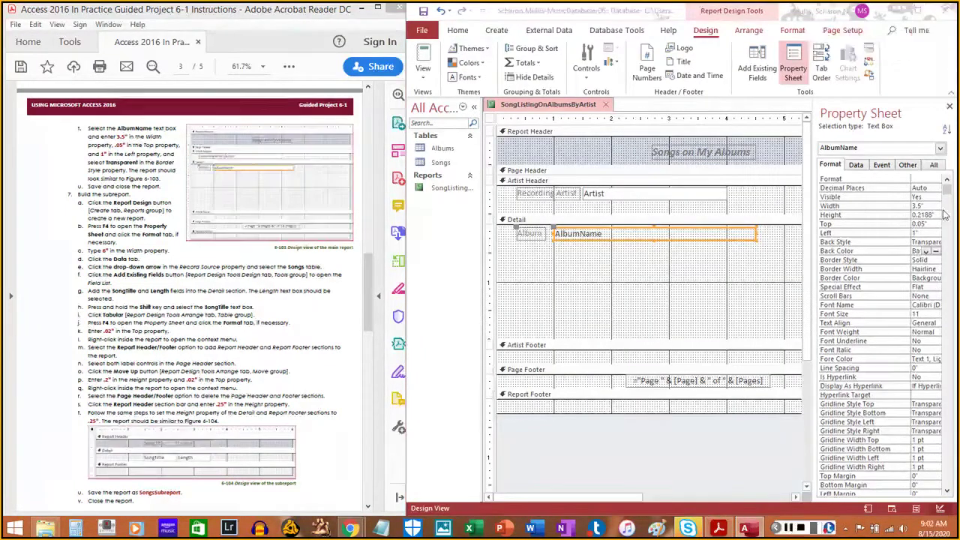
Restore the AlbumName text box's Back Style to Normal
{"action": "left_click", "coordinate": [923, 242]}
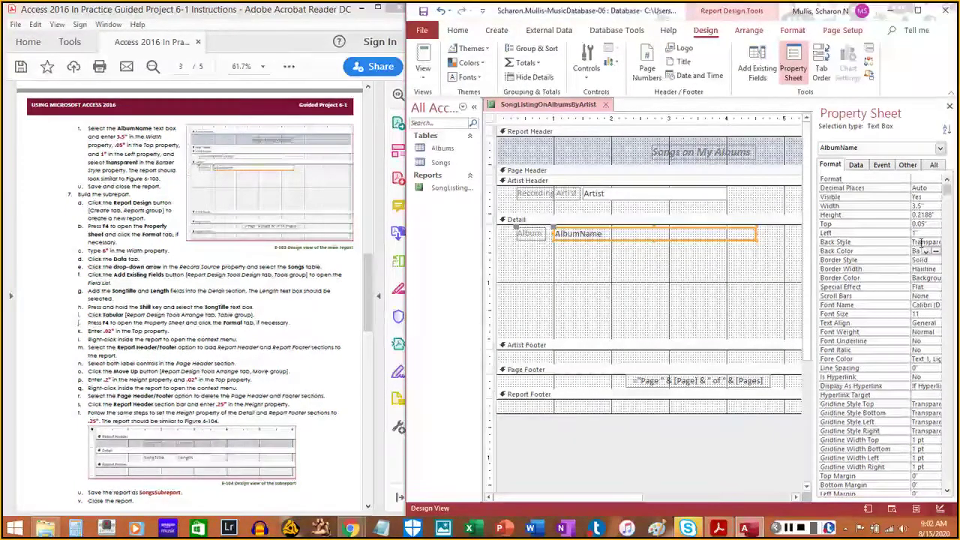
{"action": "left_click", "coordinate": [937, 242]}
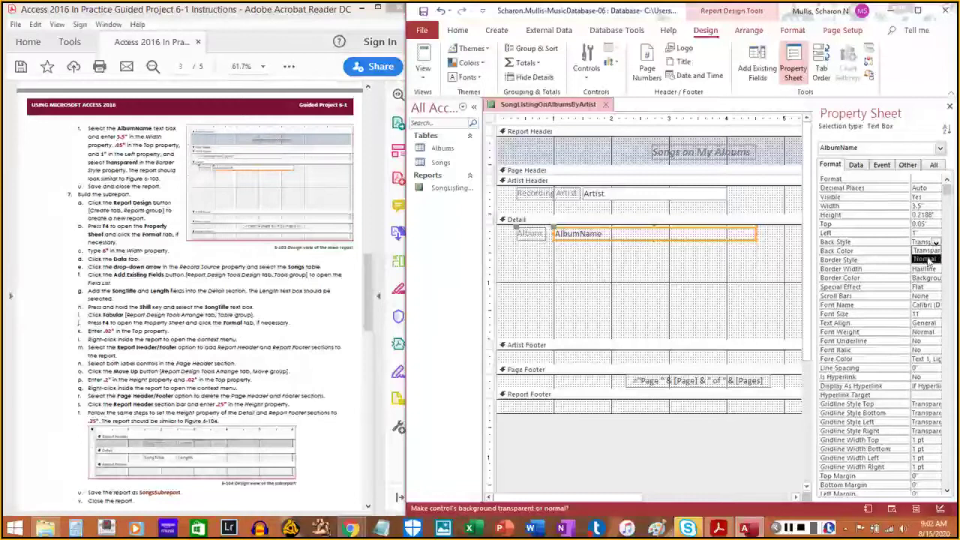
{"action": "left_click", "coordinate": [921, 259]}
{"action": "left_click", "coordinate": [916, 252]}
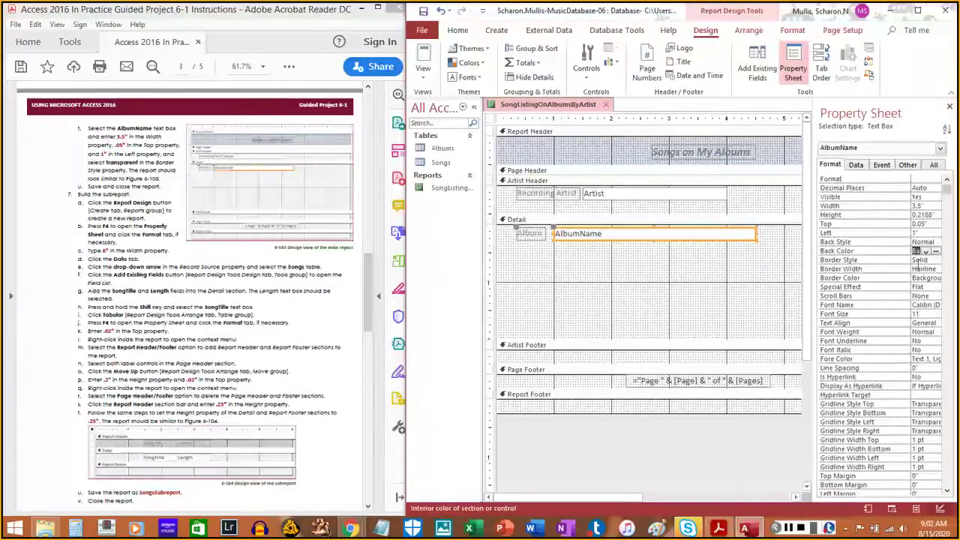
Set the AlbumName text box's Border Style to Transparent and check it in Report view
{"action": "left_click", "coordinate": [919, 261]}
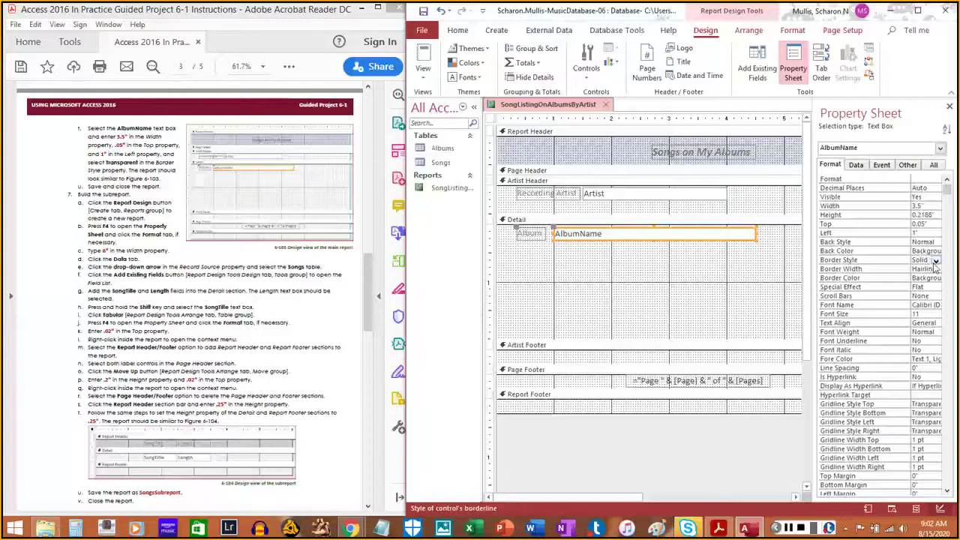
{"action": "left_click", "coordinate": [936, 261]}
{"action": "left_click", "coordinate": [924, 270]}
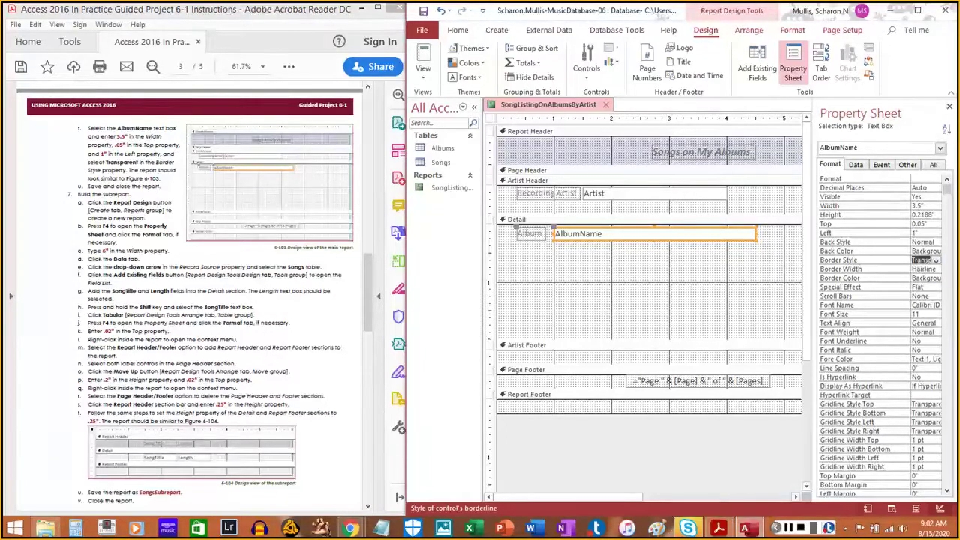
{"action": "key", "text": "Down"}
{"action": "left_click", "coordinate": [868, 509]}
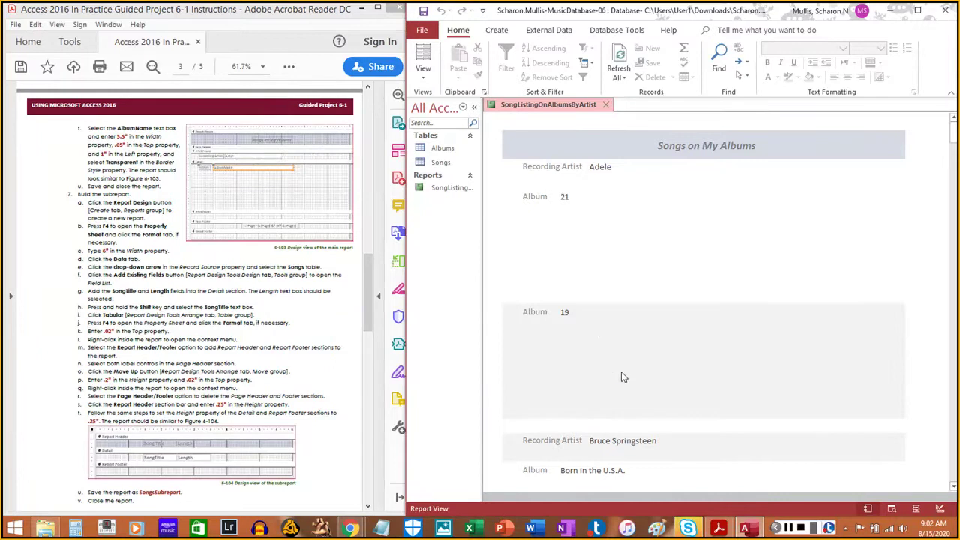
{"action": "left_click", "coordinate": [940, 509]}
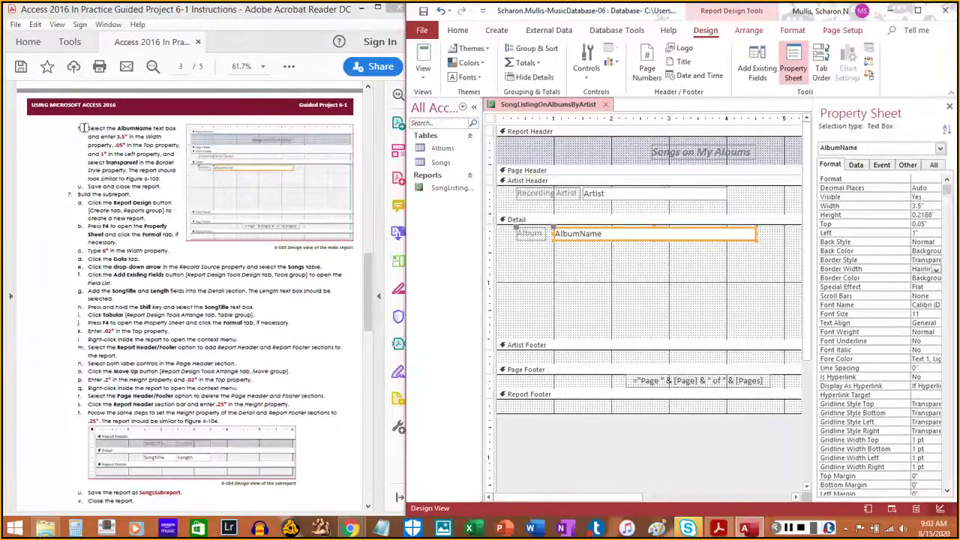
Save and close the SongListingOnAlbumsByArtist report, highlighting items 6t and 6u in the Acrobat Reader instructions
{"action": "left_click_drag", "start_coordinate": [82, 129], "coordinate": [156, 181]}
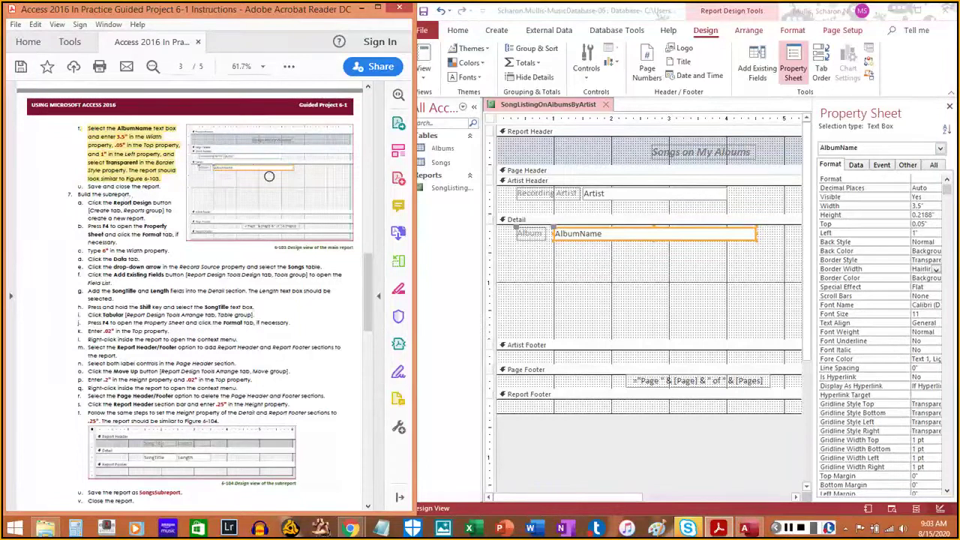
{"action": "right_click", "coordinate": [555, 106]}
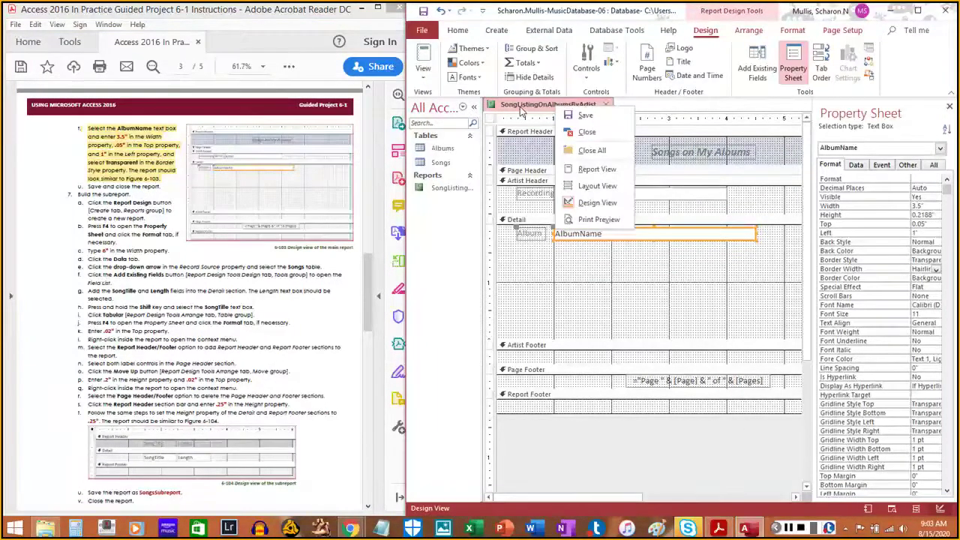
{"action": "left_click", "coordinate": [584, 116]}
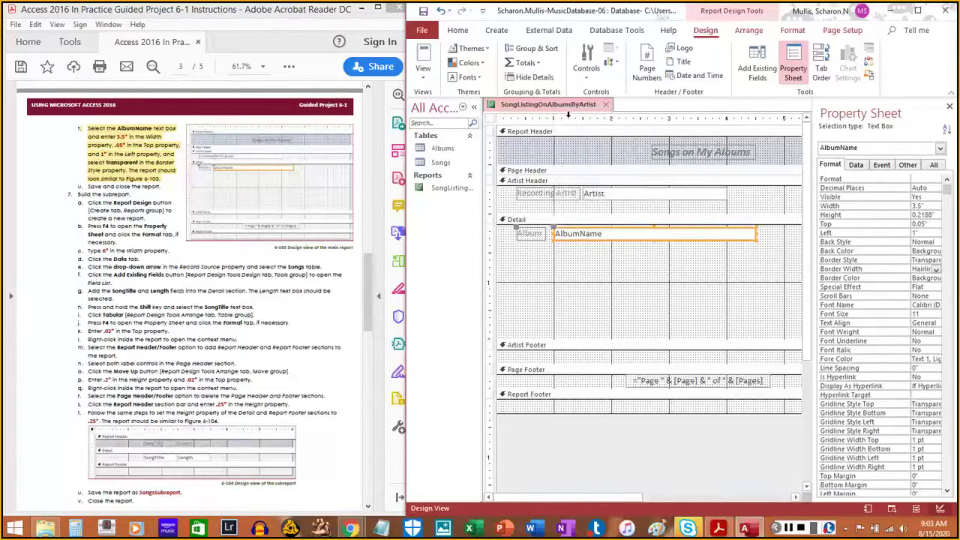
{"action": "right_click", "coordinate": [535, 109]}
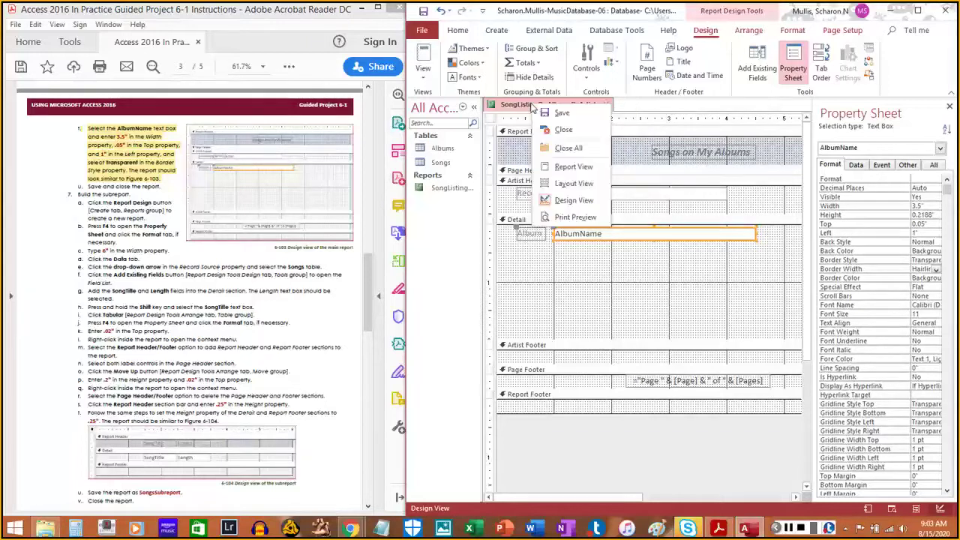
{"action": "left_click", "coordinate": [568, 131]}
{"action": "left_click_drag", "start_coordinate": [88, 186], "coordinate": [165, 186]}
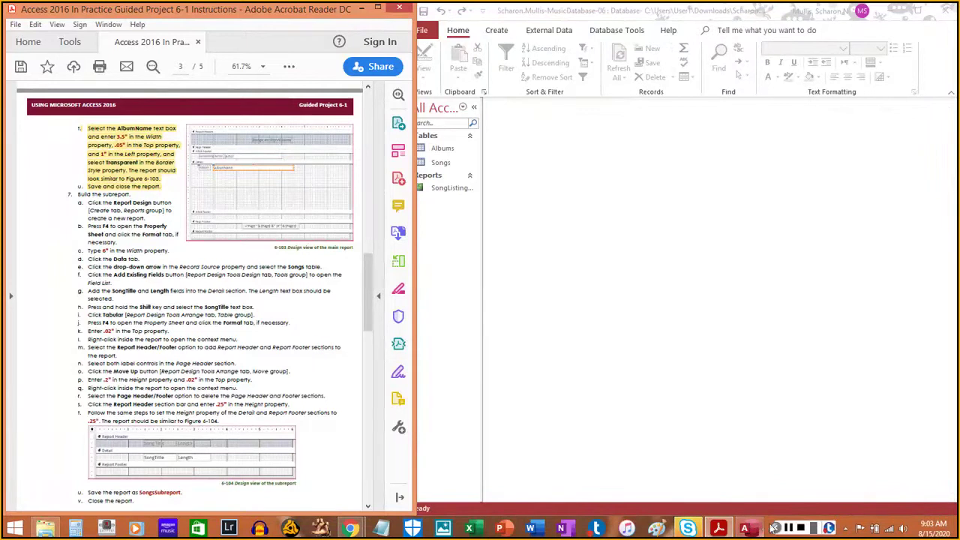
Create a new blank report in Design view in Access
{"action": "left_click", "coordinate": [644, 294]}
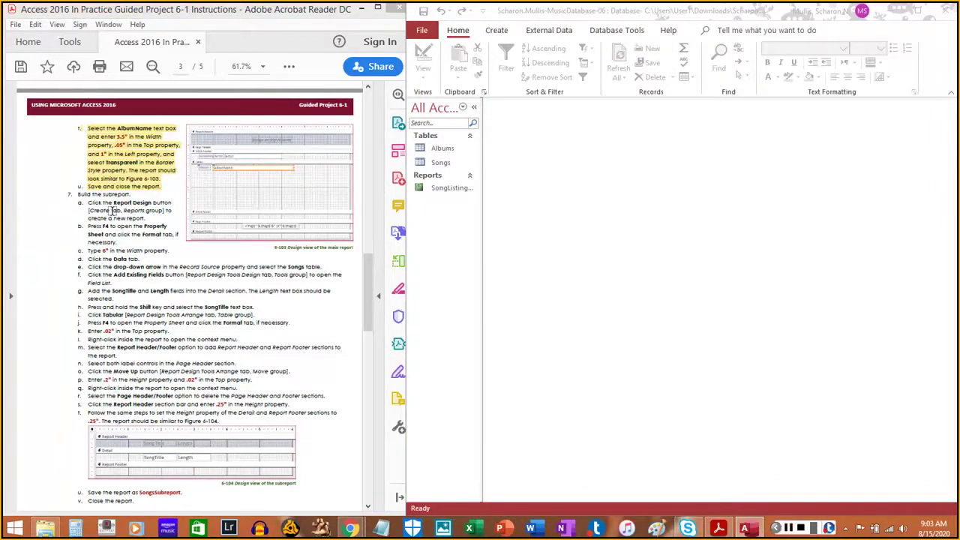
{"action": "left_click", "coordinate": [507, 33]}
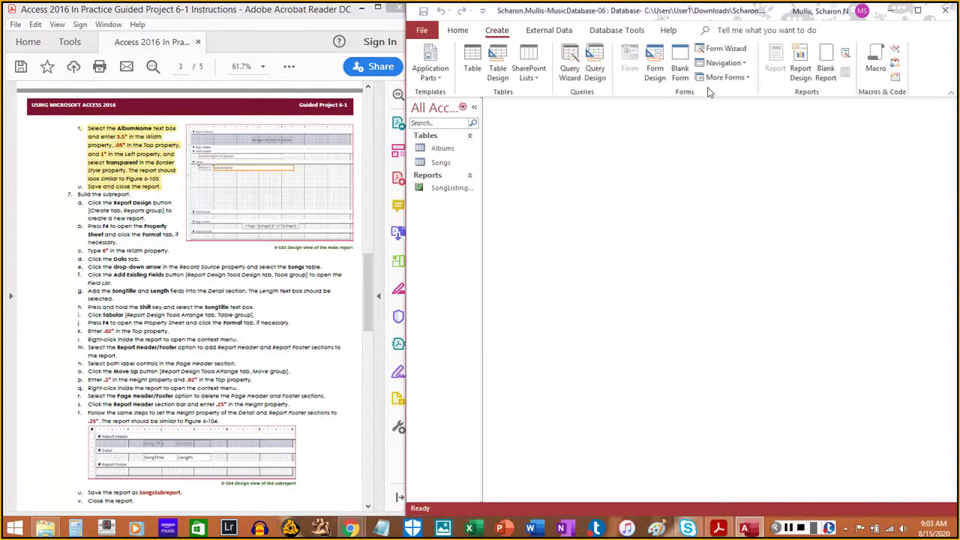
{"action": "left_click", "coordinate": [801, 69]}
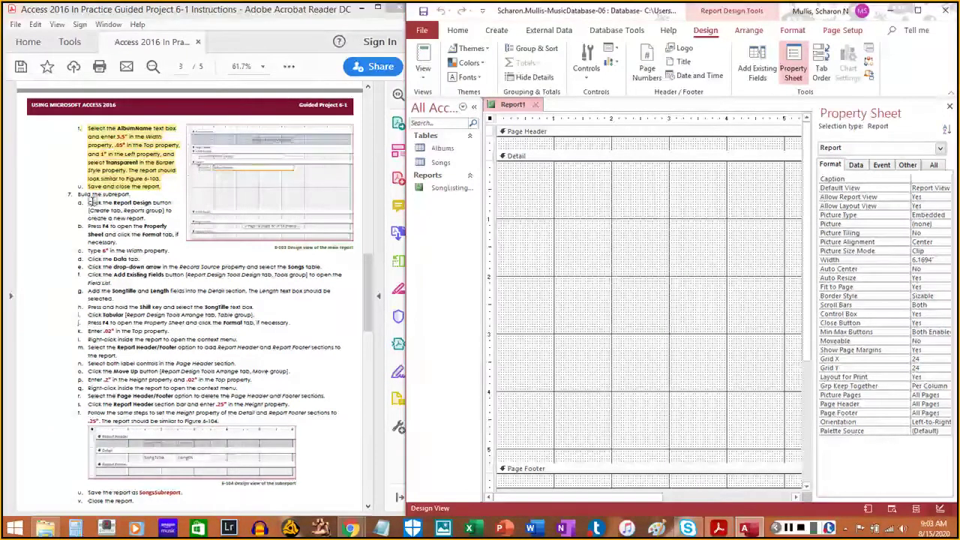
Highlight items 7a and 7b in the Acrobat Reader instructions
{"action": "left_click_drag", "start_coordinate": [88, 202], "coordinate": [128, 212]}
{"action": "left_click", "coordinate": [150, 217]}
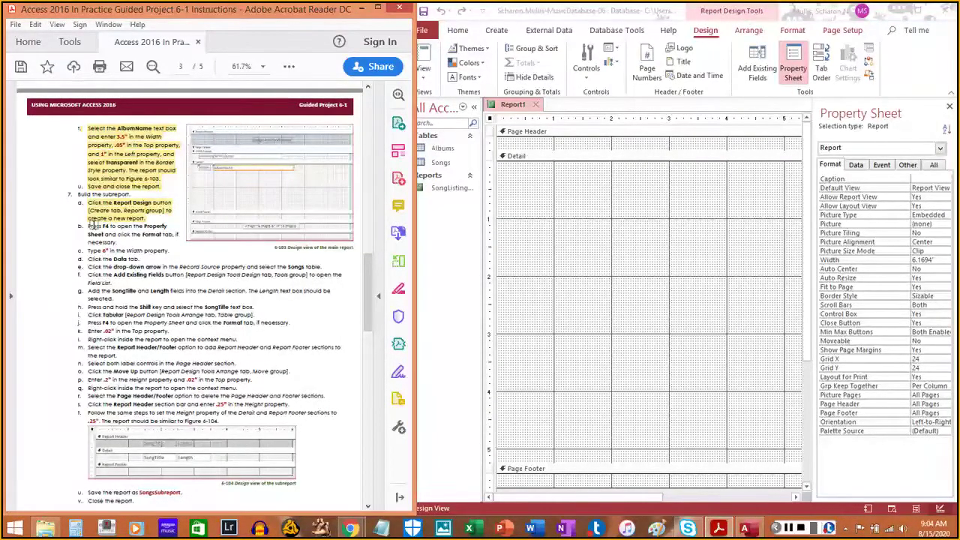
{"action": "left_click_drag", "start_coordinate": [87, 226], "coordinate": [118, 242]}
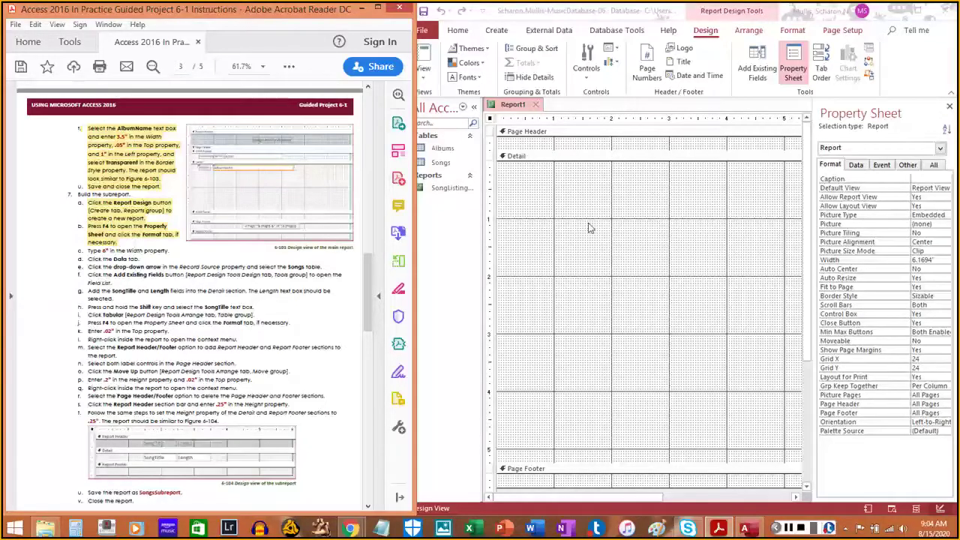
Set the new report's Width to 6" in Access
{"action": "left_click", "coordinate": [830, 166]}
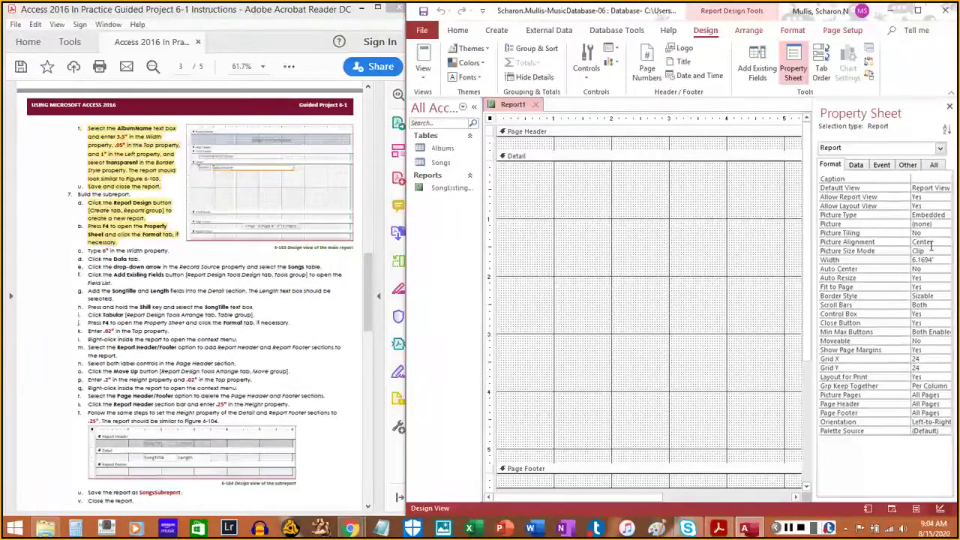
{"action": "left_click", "coordinate": [851, 261]}
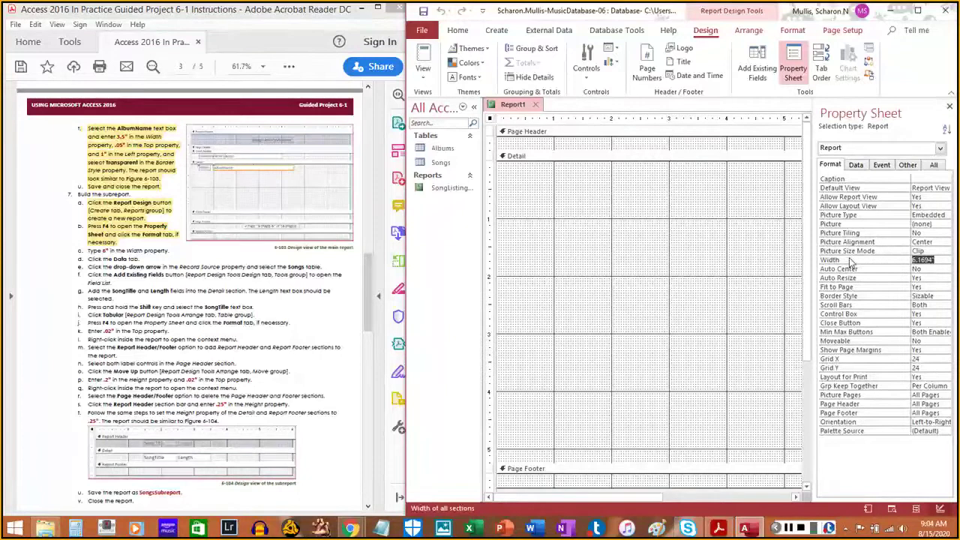
{"action": "type", "text": "6"}
{"action": "key", "text": "Return"}
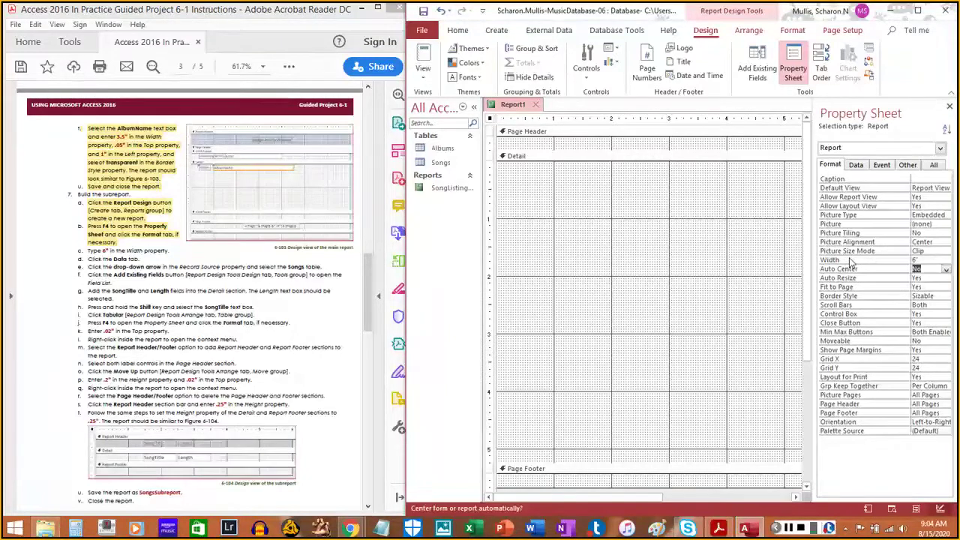
Highlight items 7c and 7d in the Acrobat Reader instructions and show the new report's Data properties in Access
{"action": "left_click_drag", "start_coordinate": [89, 253], "coordinate": [168, 253]}
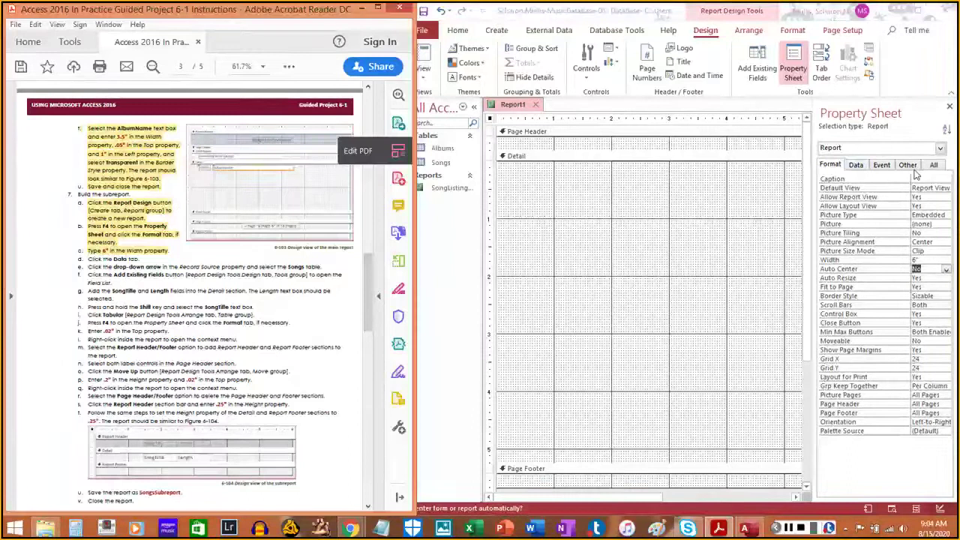
{"action": "left_click", "coordinate": [853, 172]}
{"action": "left_click", "coordinate": [856, 165]}
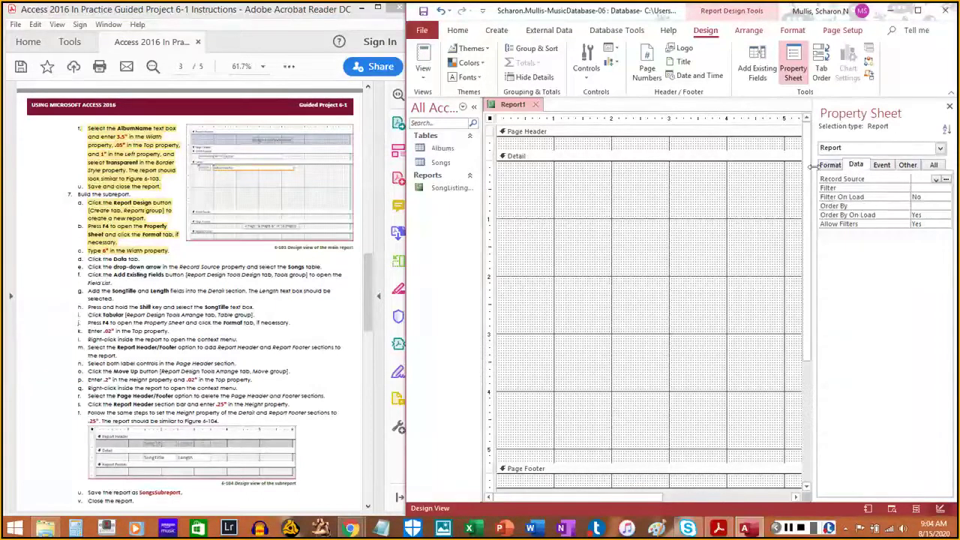
{"action": "left_click_drag", "start_coordinate": [84, 259], "coordinate": [139, 259]}
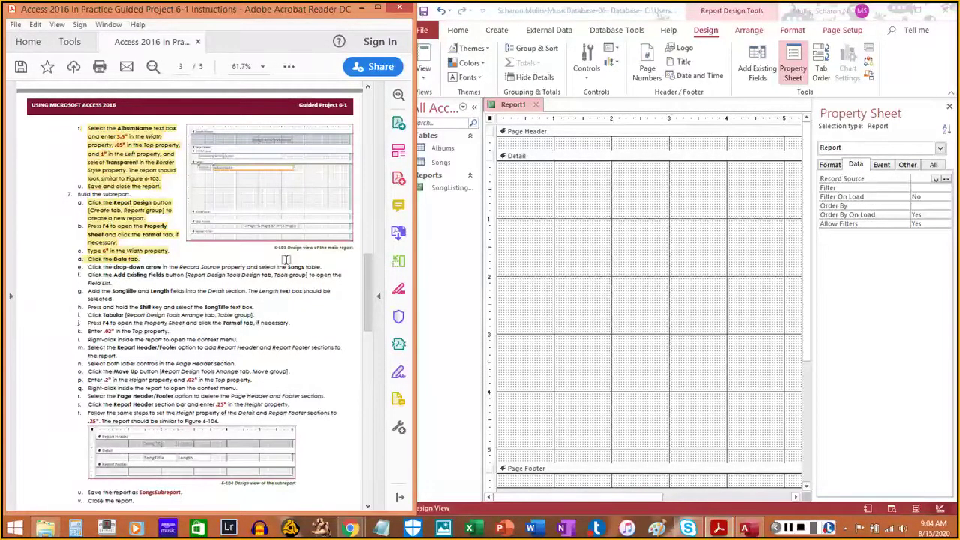
Set the new report's Record Source to the Songs table in Access and highlight item 7e in the Acrobat Reader instructions
{"action": "scroll", "coordinate": [185, 309], "scroll_direction": "down", "scroll_amount": 3}
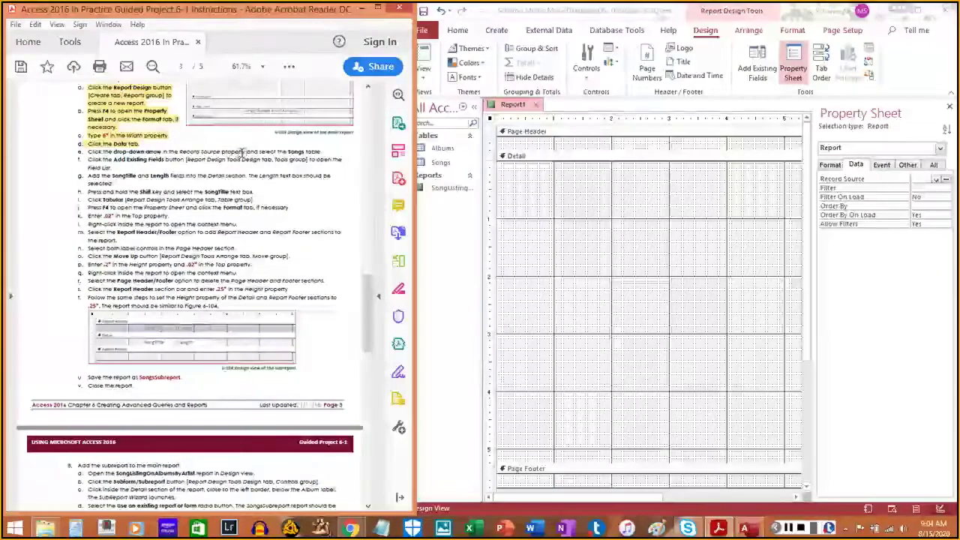
{"action": "left_click", "coordinate": [941, 186]}
{"action": "left_click", "coordinate": [937, 181]}
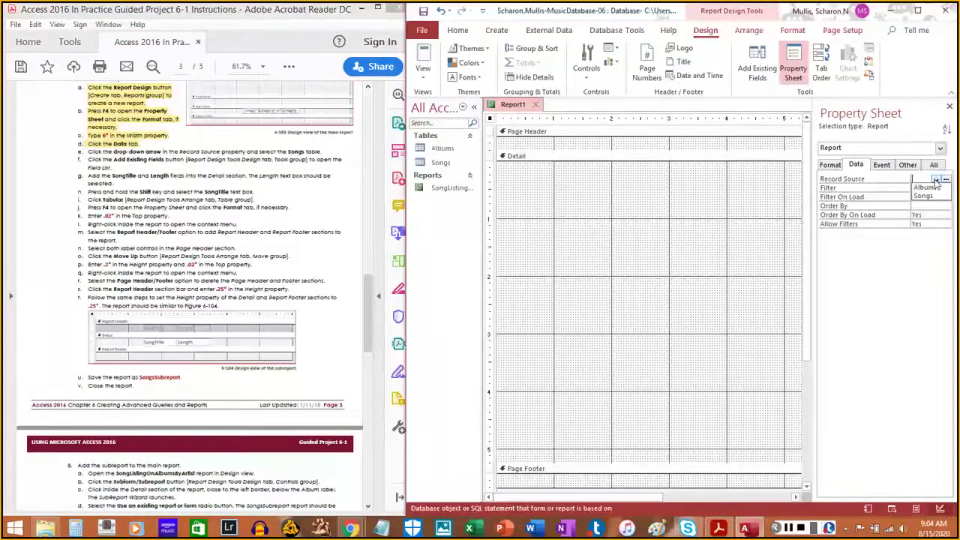
{"action": "left_click", "coordinate": [926, 196]}
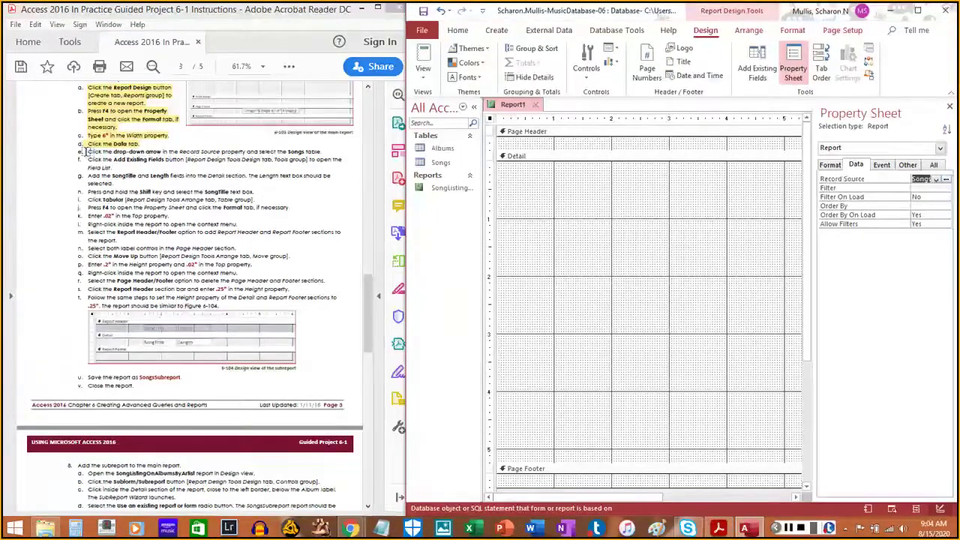
{"action": "left_click_drag", "start_coordinate": [87, 152], "coordinate": [330, 153]}
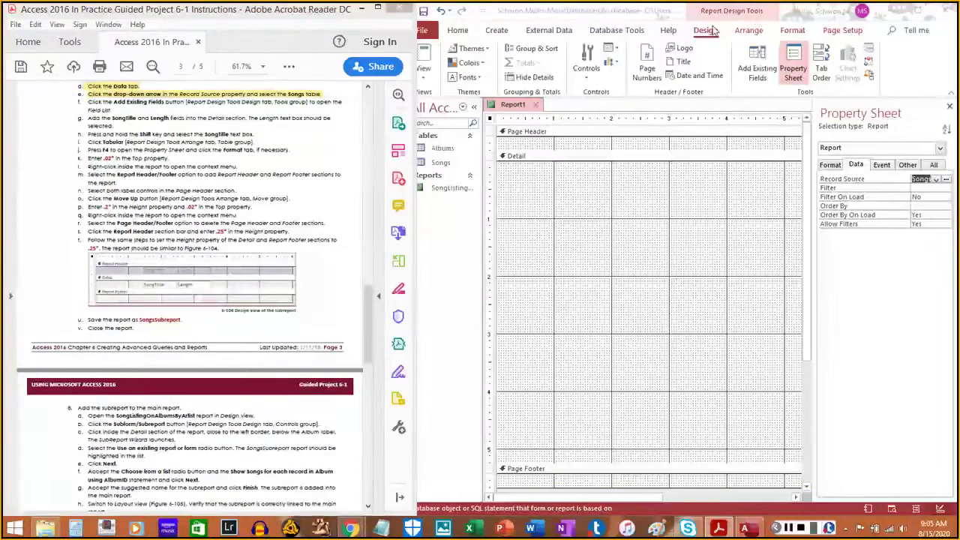
Show the list of available fields in Access and highlight item 7f in the Acrobat Reader instructions
{"action": "left_click", "coordinate": [757, 79]}
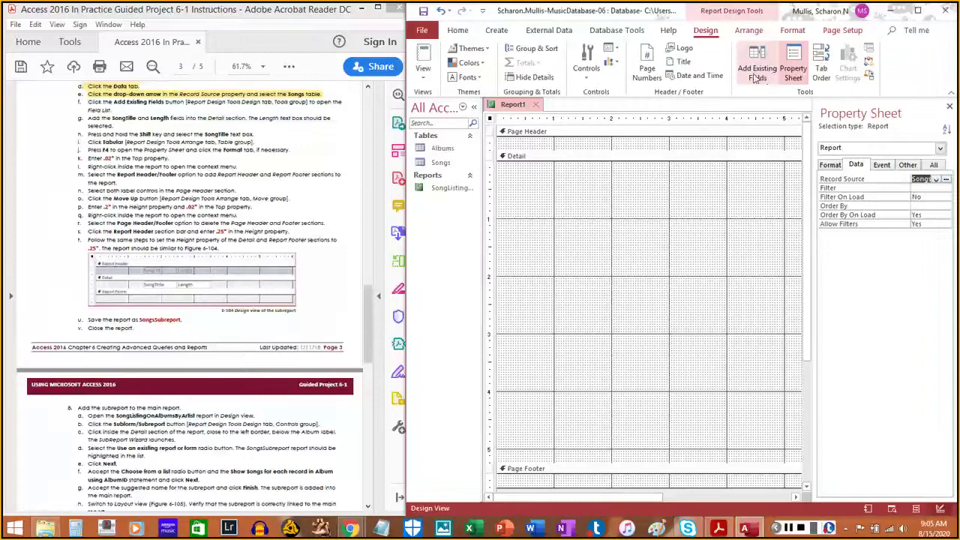
{"action": "left_click", "coordinate": [761, 79]}
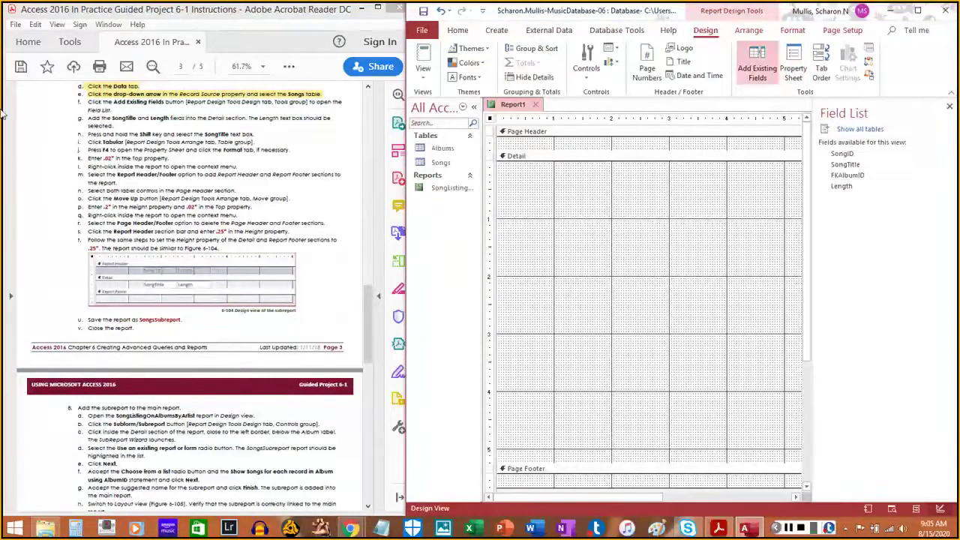
{"action": "left_click_drag", "start_coordinate": [87, 101], "coordinate": [113, 111]}
{"action": "left_click", "coordinate": [113, 111]}
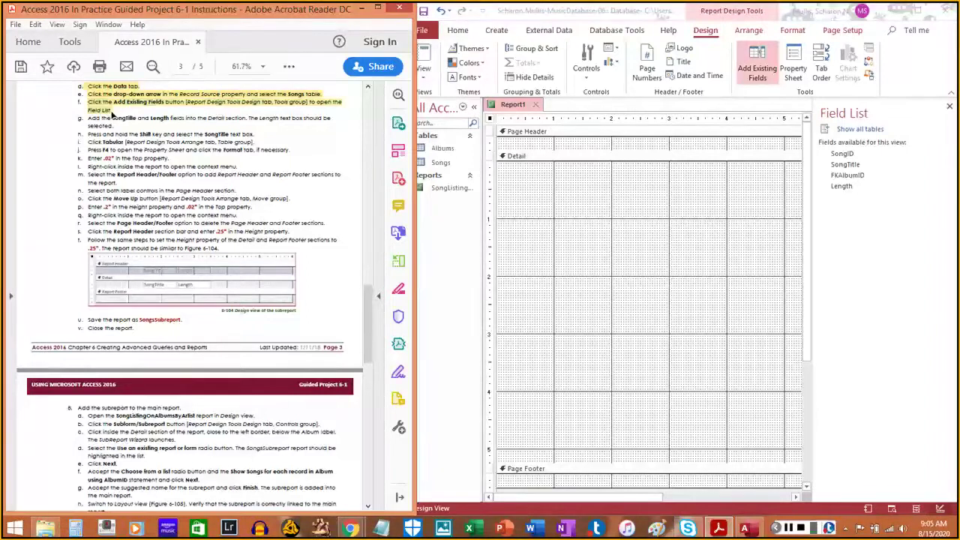
Add the SongTitle and Length fields to the Detail section in Access and highlight item 7g in the Acrobat Reader instructions
{"action": "left_click", "coordinate": [854, 165]}
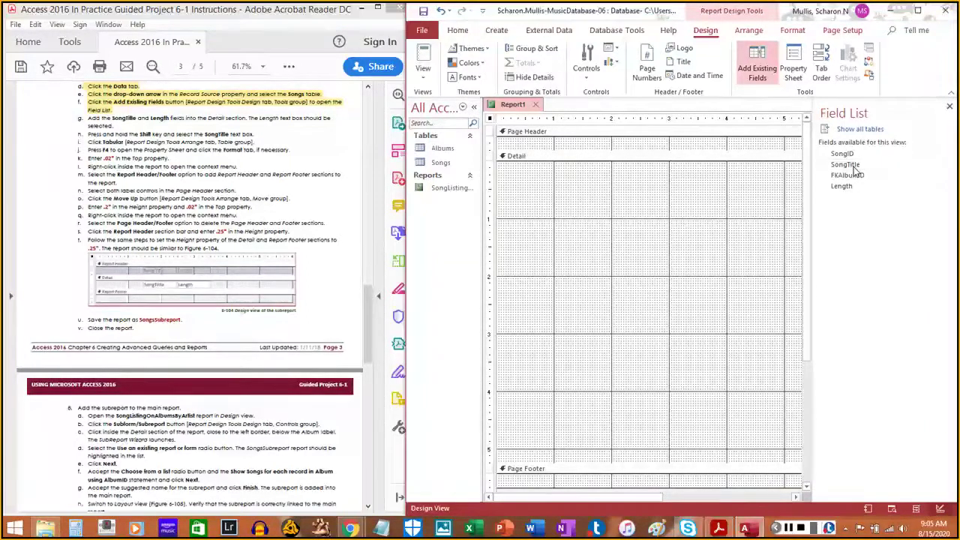
{"action": "double_click", "coordinate": [854, 165]}
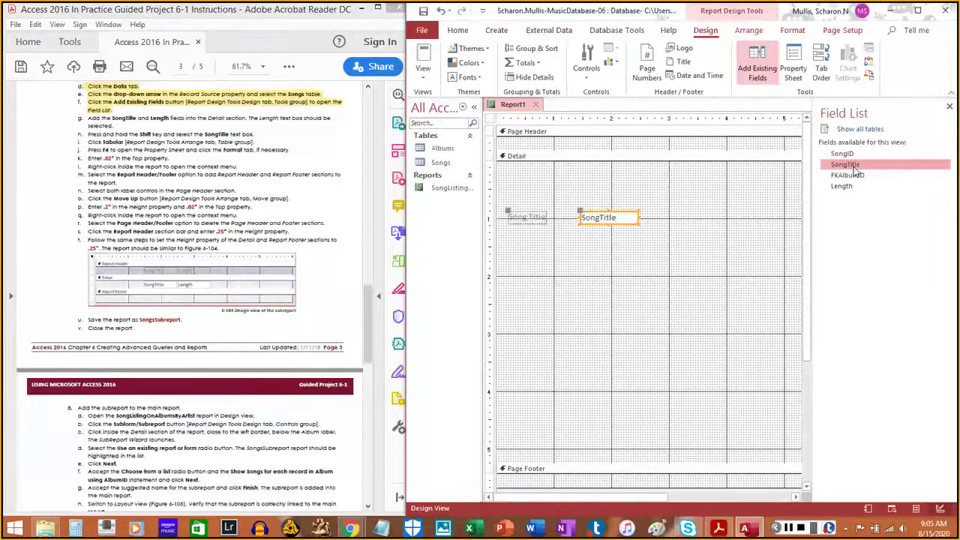
{"action": "left_click", "coordinate": [844, 189]}
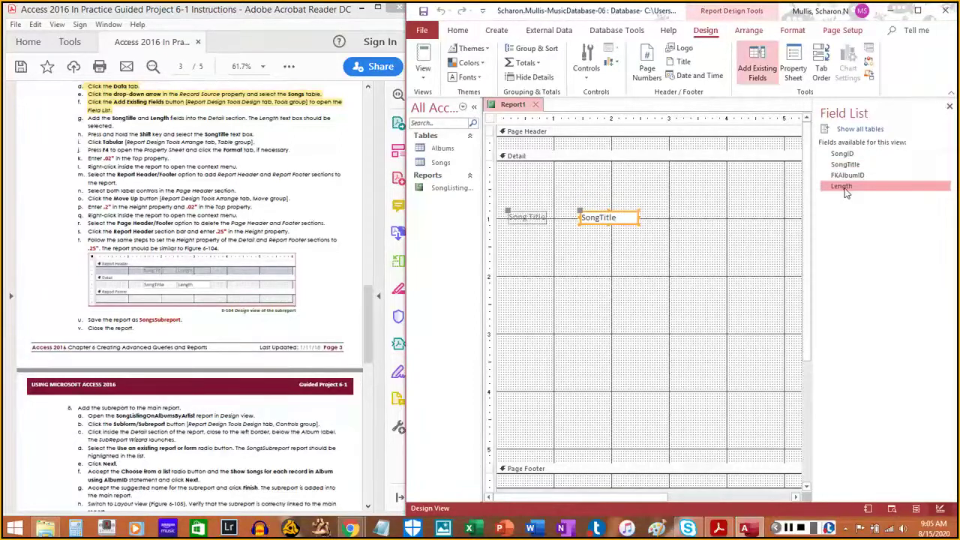
{"action": "double_click", "coordinate": [845, 187]}
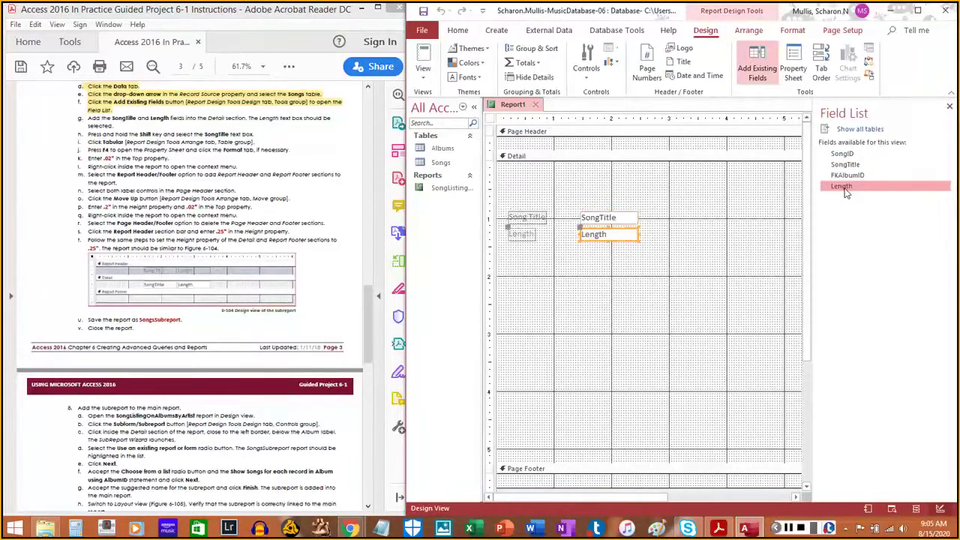
{"action": "left_click", "coordinate": [87, 117]}
{"action": "left_click_drag", "start_coordinate": [87, 118], "coordinate": [113, 124]}
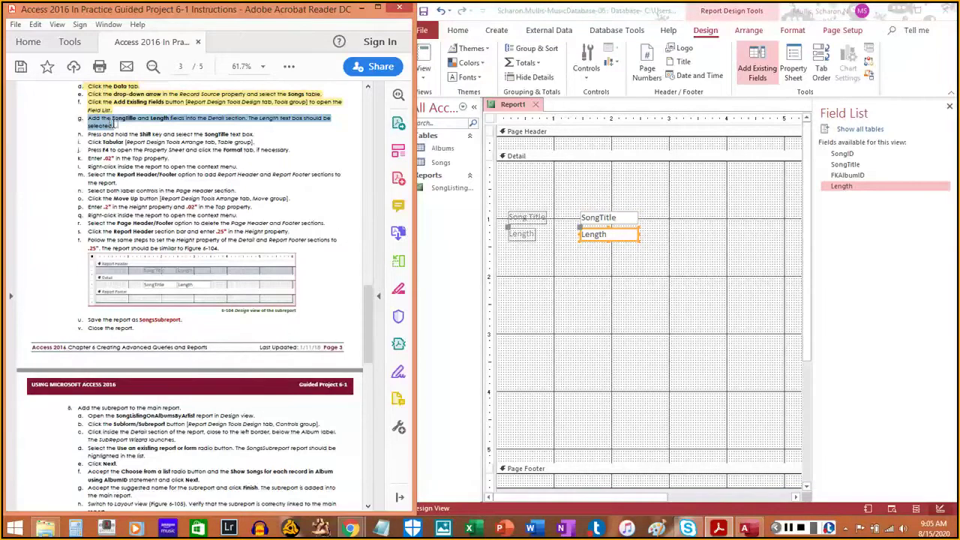
{"action": "left_click", "coordinate": [114, 125]}
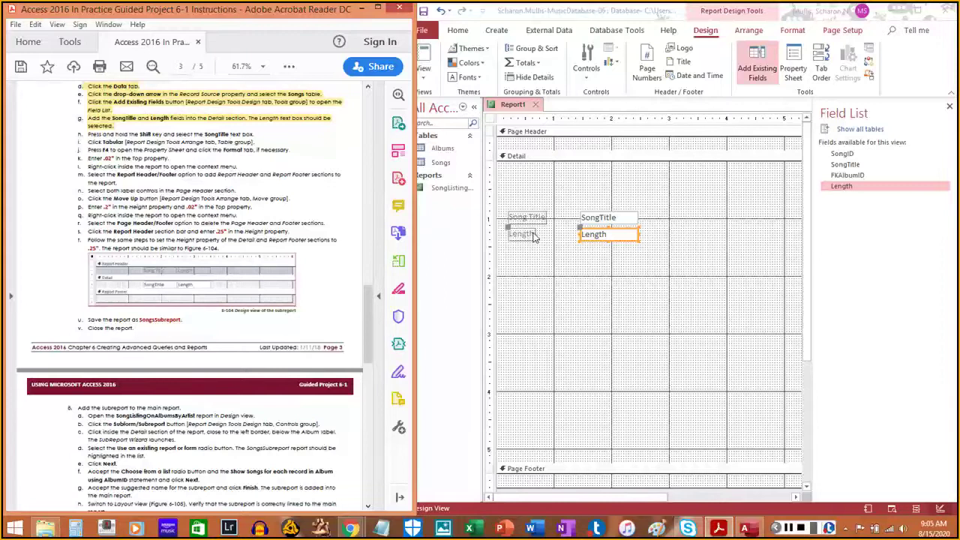
Select the SongTitle text box together with the Length text box in Access and highlight item 7h in the Acrobat Reader instructions
{"action": "left_click", "coordinate": [601, 218], "text": "shift"}
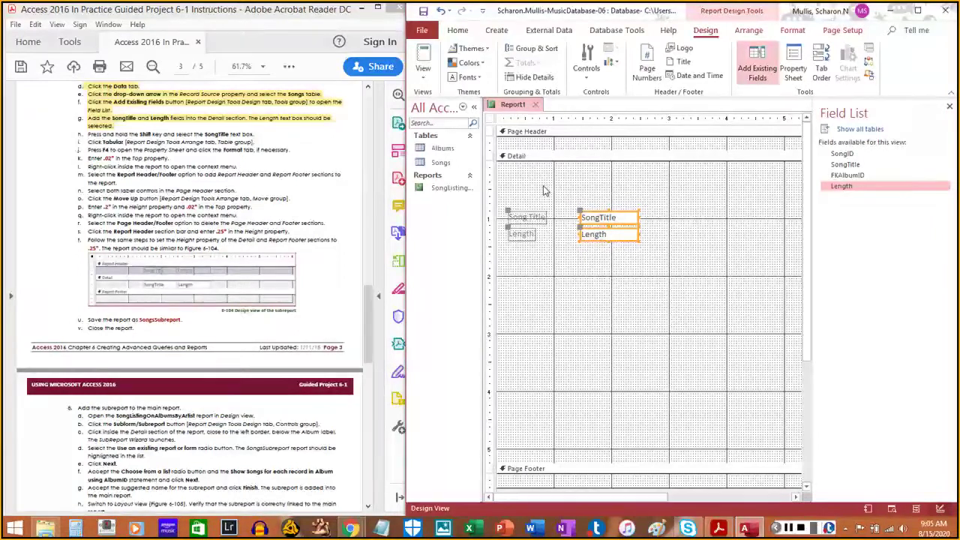
{"action": "left_click", "coordinate": [87, 135]}
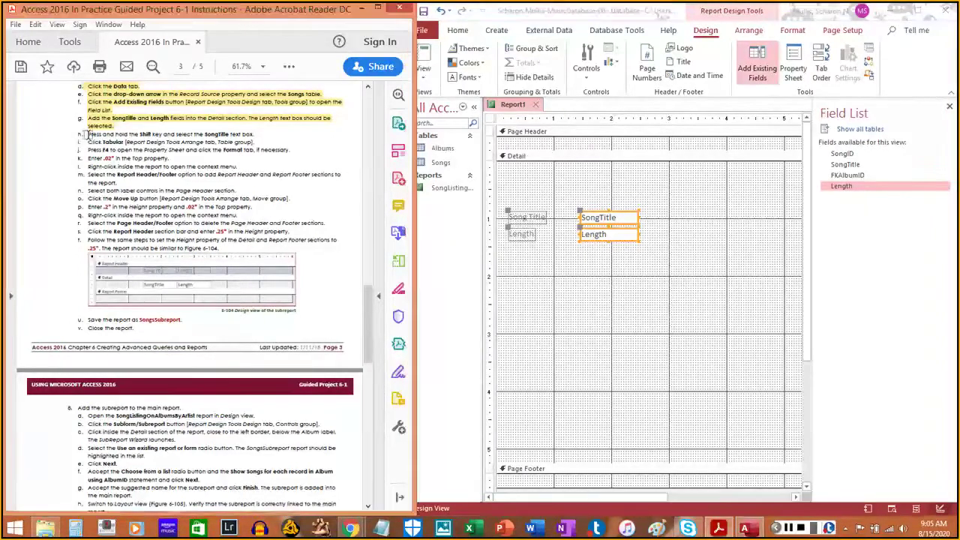
{"action": "left_click_drag", "start_coordinate": [87, 135], "coordinate": [255, 136]}
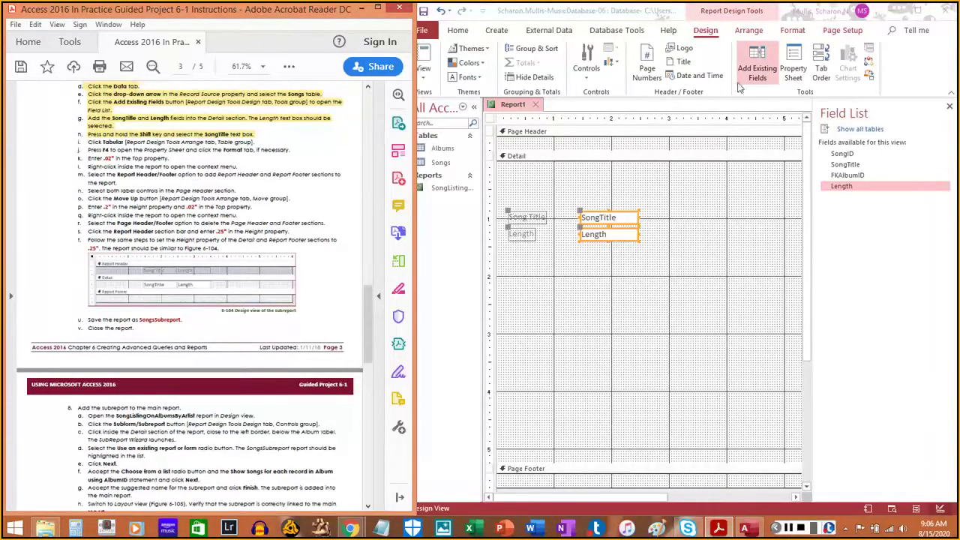
Apply a Tabular layout to the SongTitle and Length controls in Access and highlight item 7i in the Acrobat Reader instructions
{"action": "left_click", "coordinate": [747, 31]}
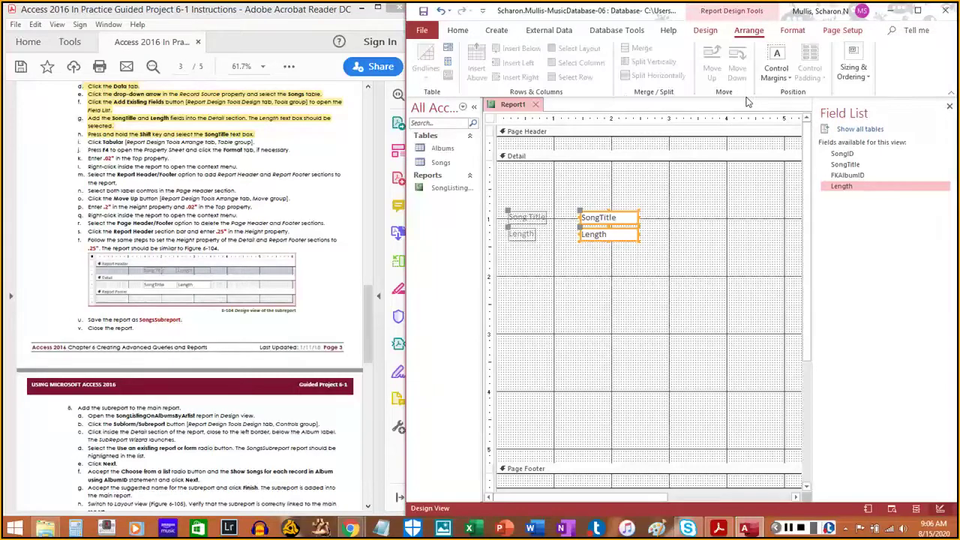
{"action": "left_click", "coordinate": [450, 63]}
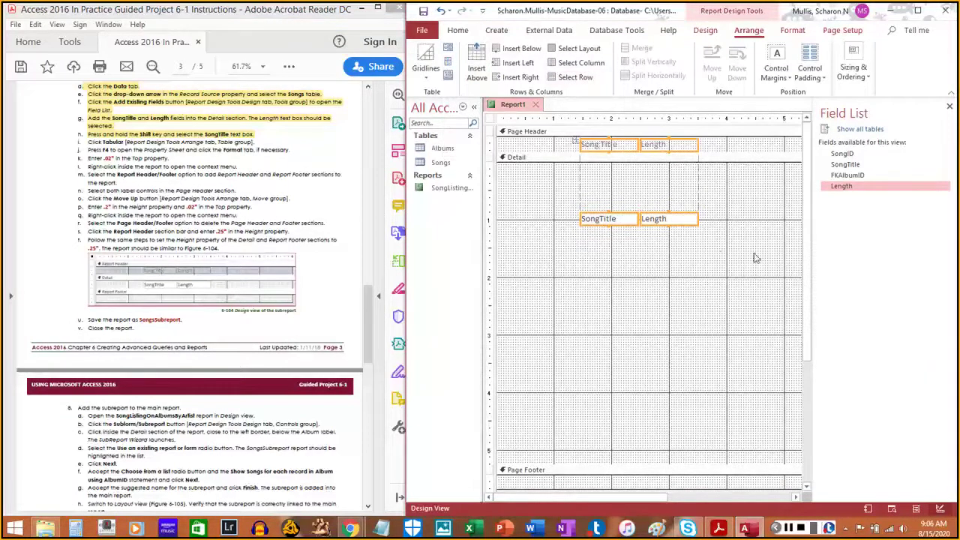
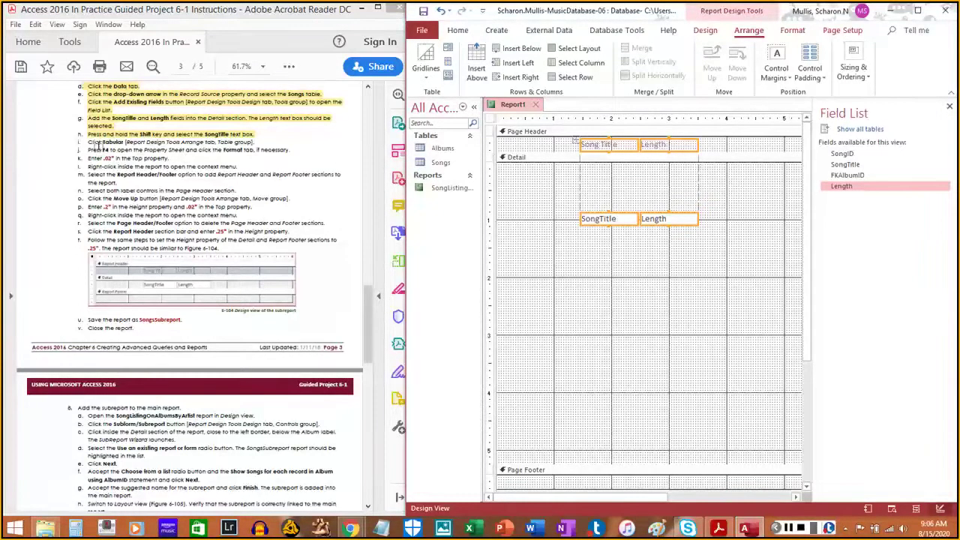
{"action": "left_click_drag", "start_coordinate": [88, 141], "coordinate": [257, 139]}
{"action": "left_click", "coordinate": [257, 139]}
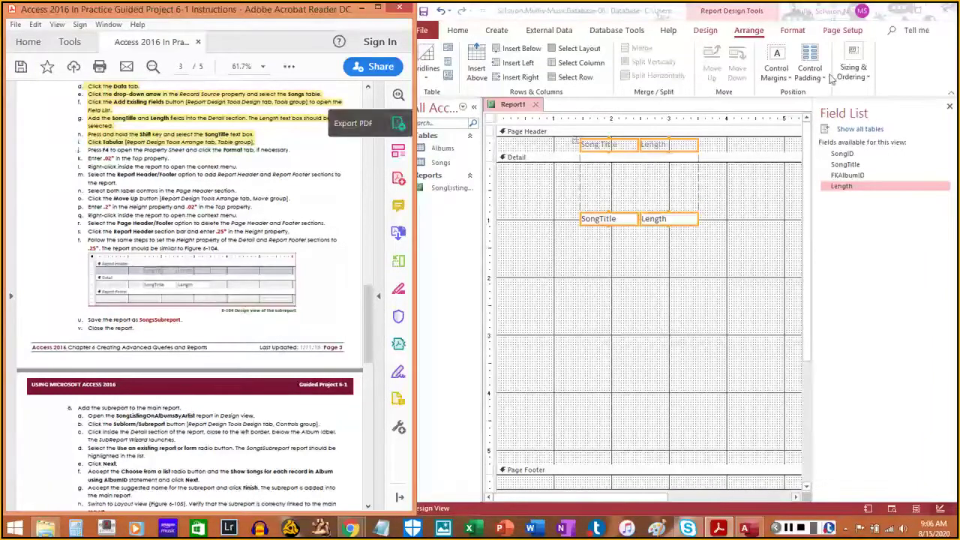
Show the Property Sheet for the selected SongTitle and Length controls in Access
{"action": "key", "text": "F4"}
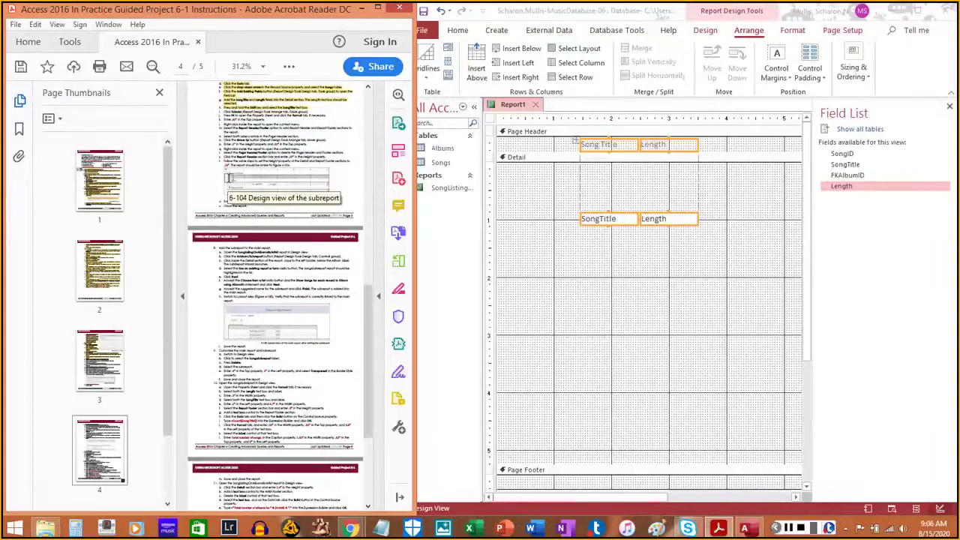
{"action": "key", "text": "F4"}
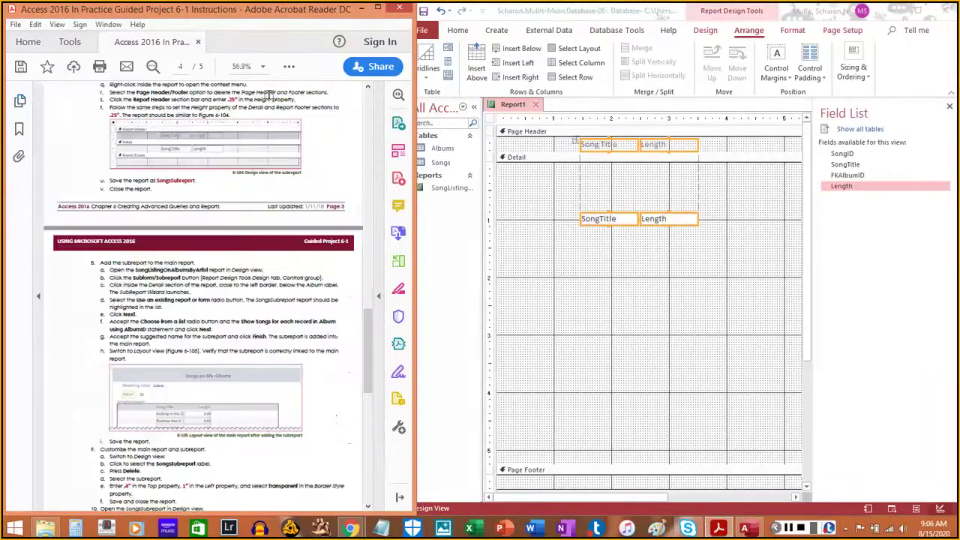
{"action": "left_click", "coordinate": [904, 64]}
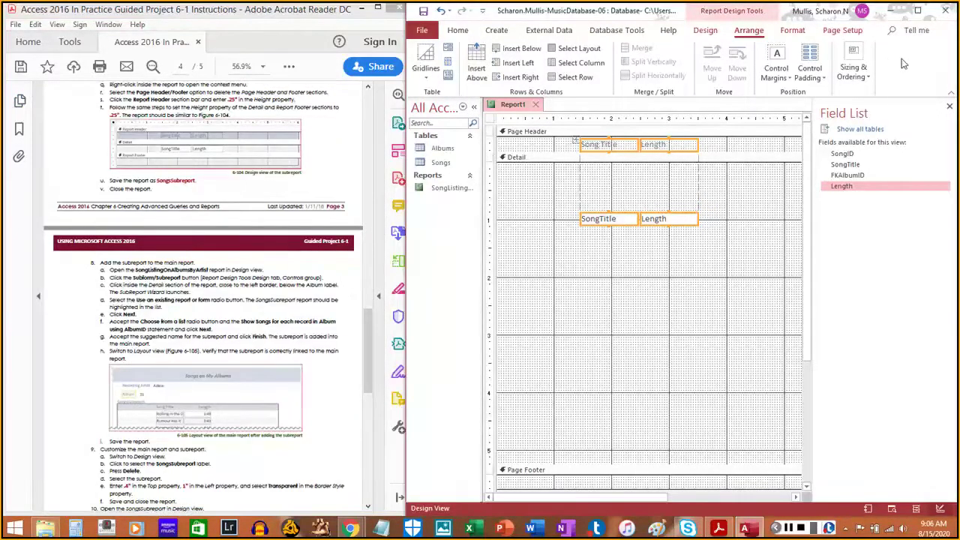
{"action": "key", "text": "F4"}
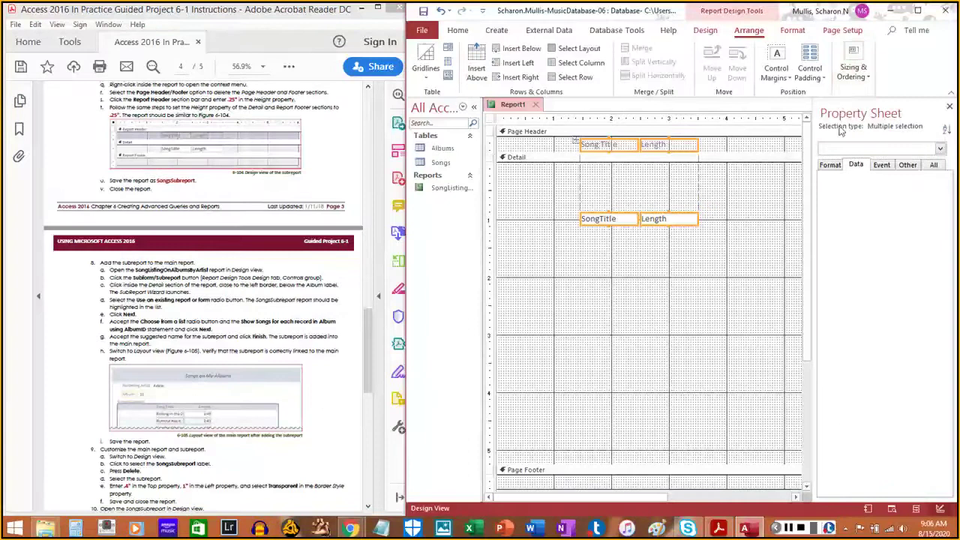
Highlight item 7i about the Tabular layout again in the Acrobat Reader instructions
{"action": "left_click", "coordinate": [279, 194]}
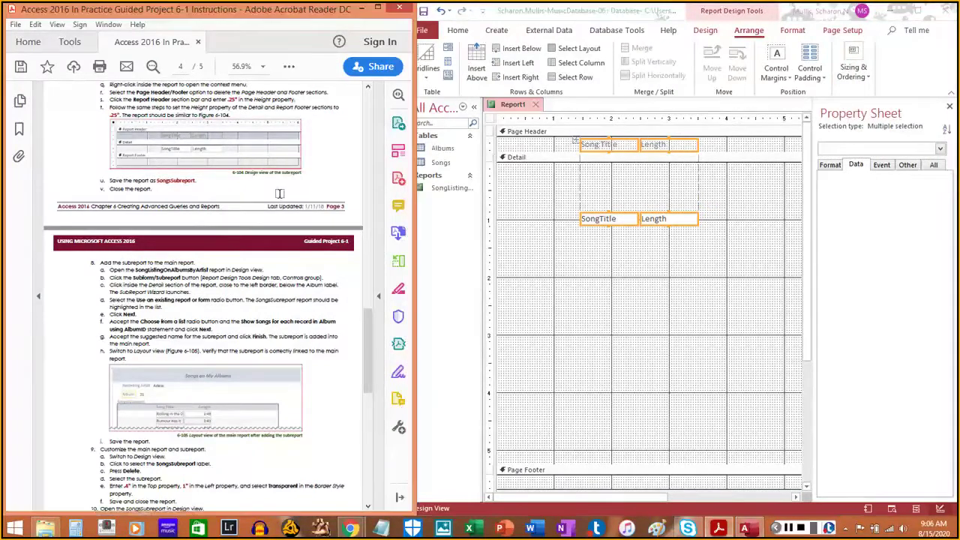
{"action": "scroll", "coordinate": [279, 194], "scroll_direction": "up", "scroll_amount": 3}
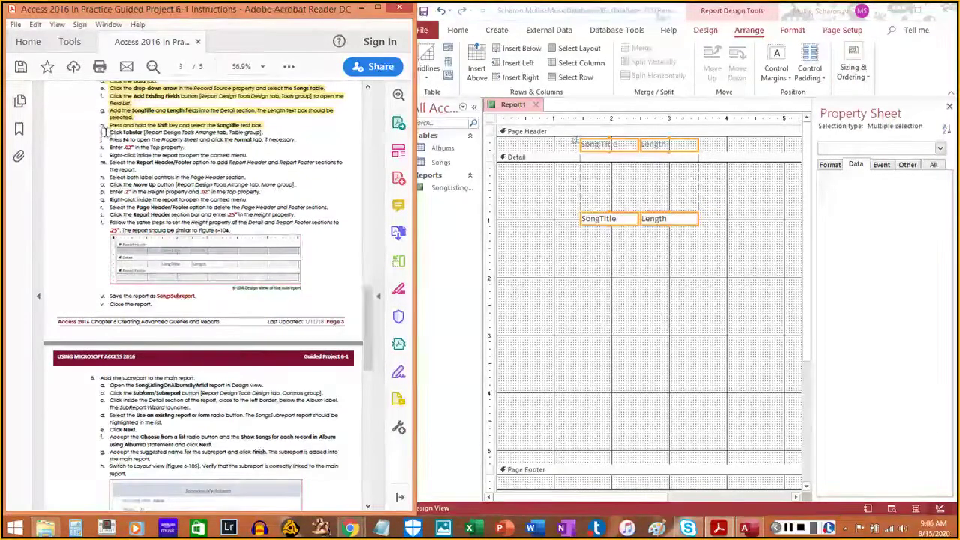
{"action": "left_click_drag", "start_coordinate": [109, 132], "coordinate": [268, 133]}
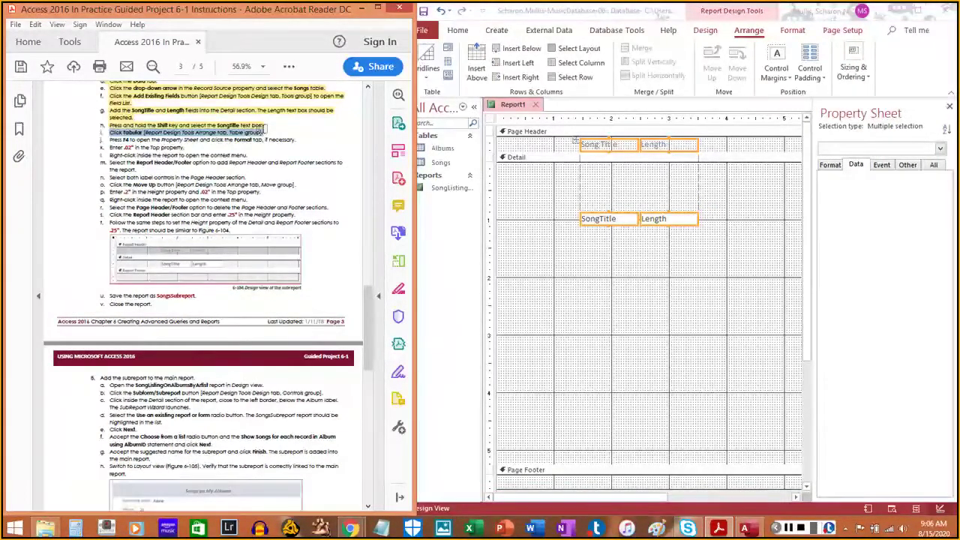
{"action": "left_click", "coordinate": [251, 135]}
Show the selected controls' Format properties in Access and highlight item 7j in the Acrobat Reader instructions
{"action": "left_click", "coordinate": [831, 165]}
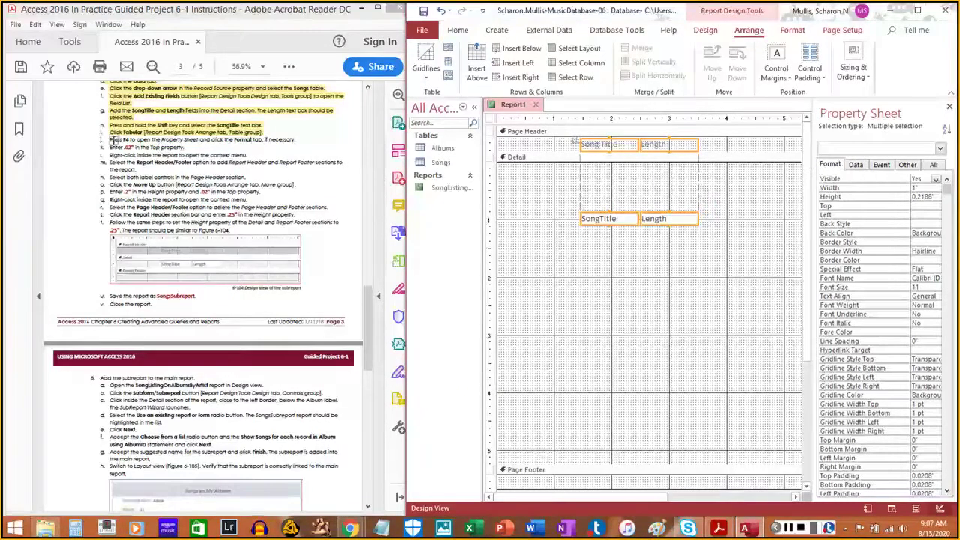
{"action": "left_click_drag", "start_coordinate": [110, 139], "coordinate": [295, 140]}
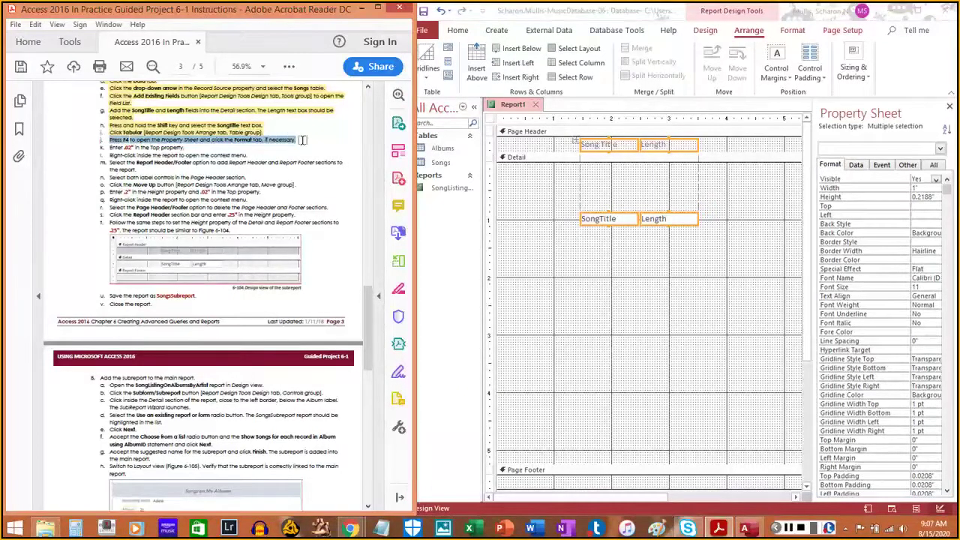
{"action": "left_click", "coordinate": [288, 145]}
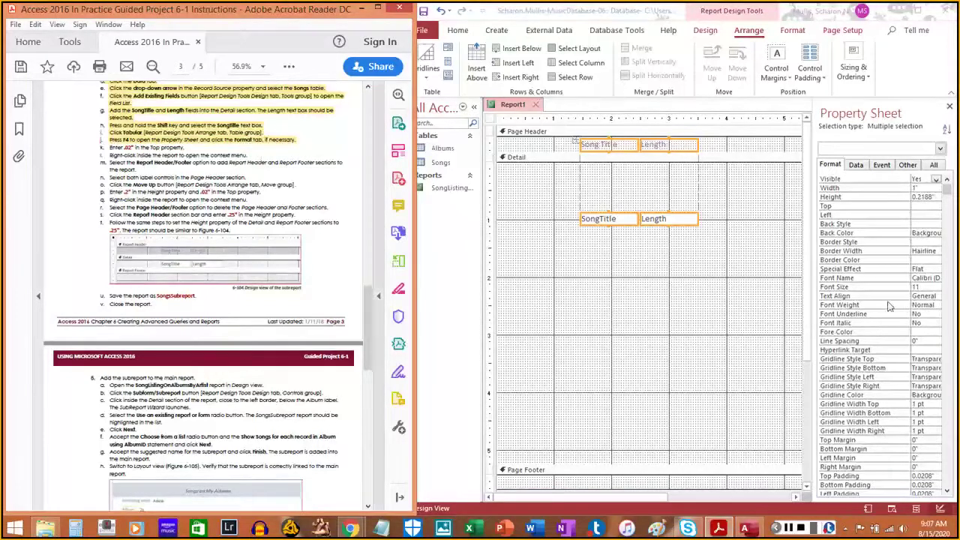
Set the Top property of the selected controls to .02" in Access and highlight item 7k in the Acrobat Reader instructions
{"action": "left_click", "coordinate": [922, 208]}
{"action": "left_click", "coordinate": [921, 206]}
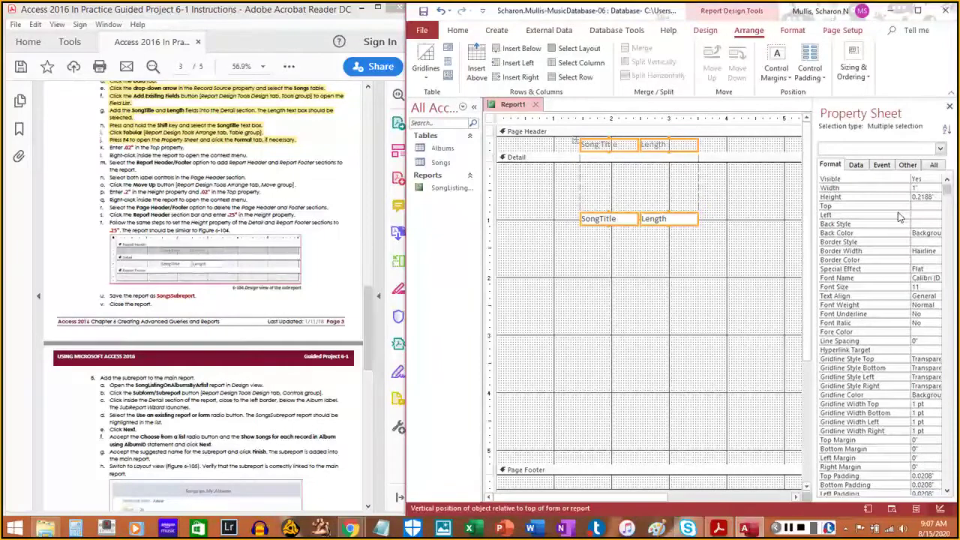
{"action": "type", "text": ".02"}
{"action": "key", "text": "Return"}
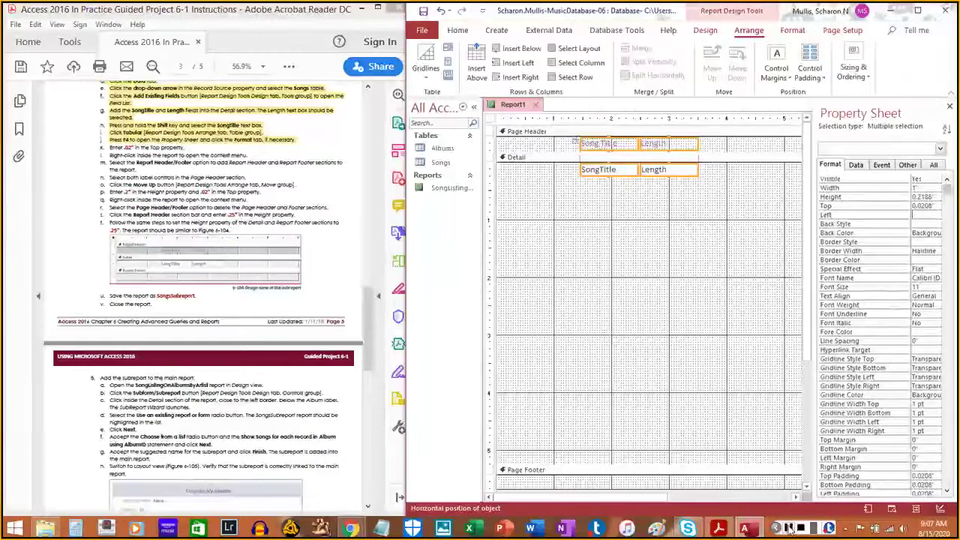
{"action": "left_click_drag", "start_coordinate": [407, 310], "coordinate": [421, 311]}
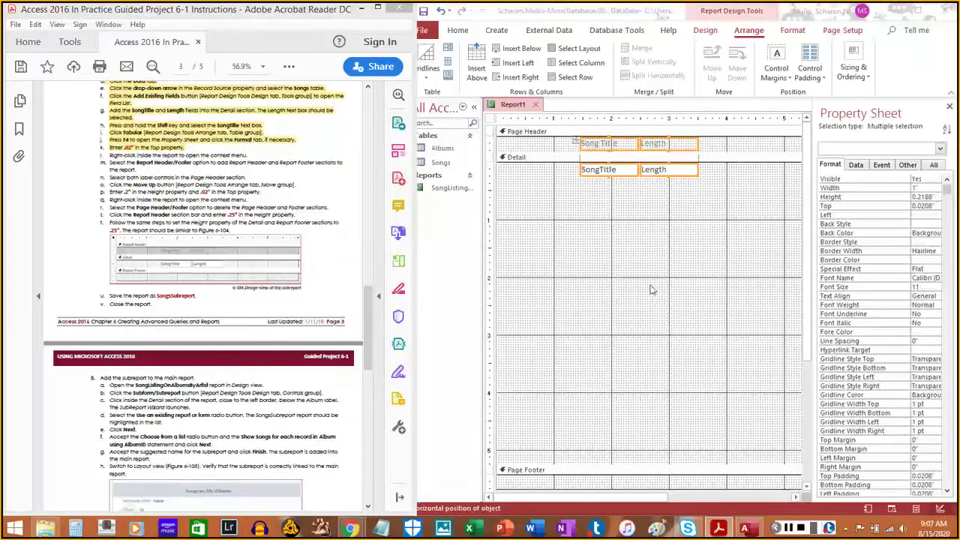
Add Report Header and Report Footer sections to the new report in Access
{"action": "right_click", "coordinate": [610, 269]}
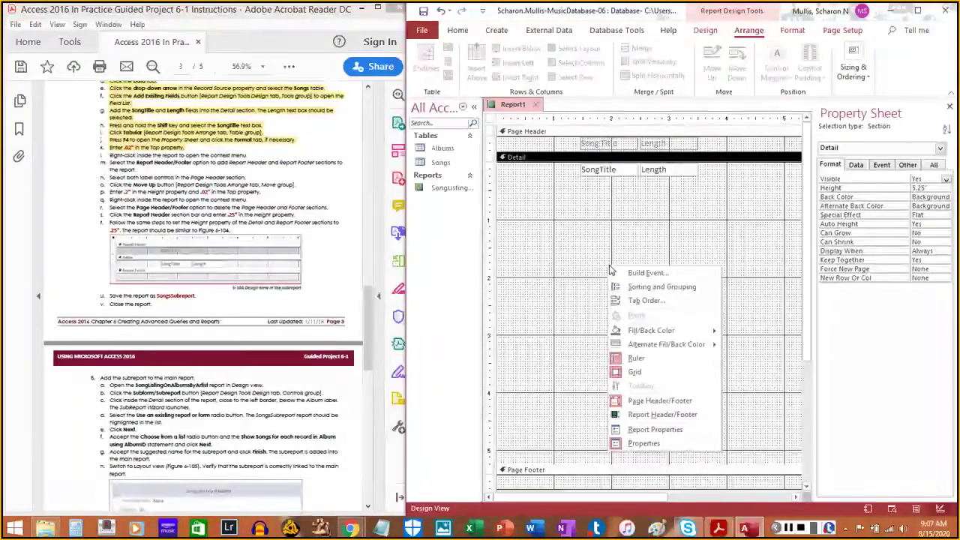
{"action": "left_click", "coordinate": [662, 416]}
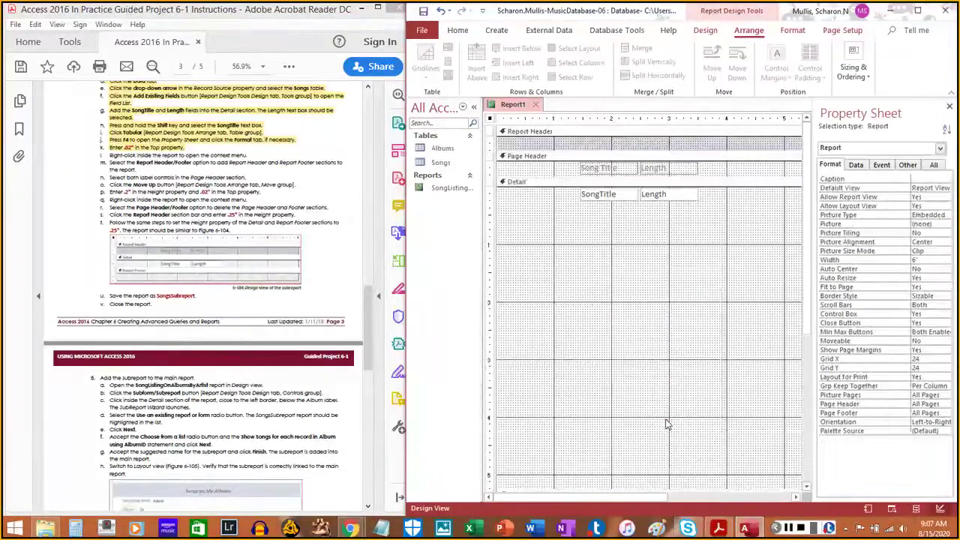
Highlight items 7l and 7m about the context menu and the Report Header/Footer option in the Acrobat Reader instructions
{"action": "left_click", "coordinate": [112, 155]}
{"action": "left_click_drag", "start_coordinate": [111, 156], "coordinate": [259, 156]}
{"action": "left_click_drag", "start_coordinate": [108, 162], "coordinate": [147, 169]}
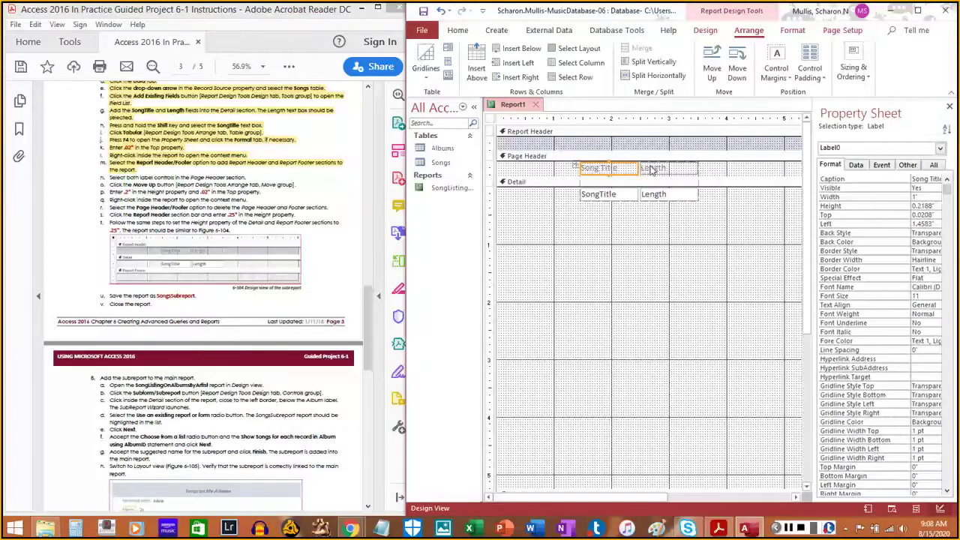
Select both the Song Title and Length labels in the Page Header section in Access and highlight item 7n in the Acrobat Reader instructions
{"action": "left_click", "coordinate": [695, 237]}
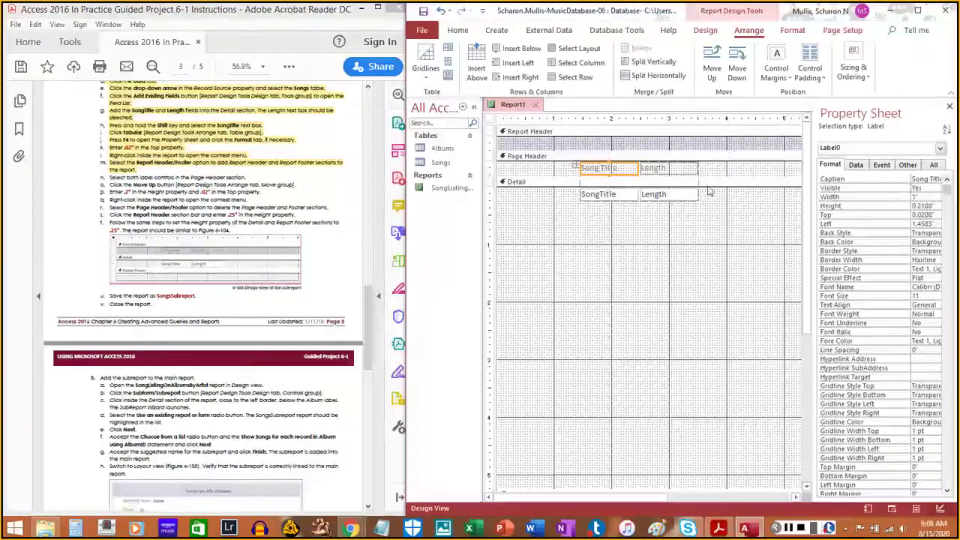
{"action": "left_click", "coordinate": [618, 168]}
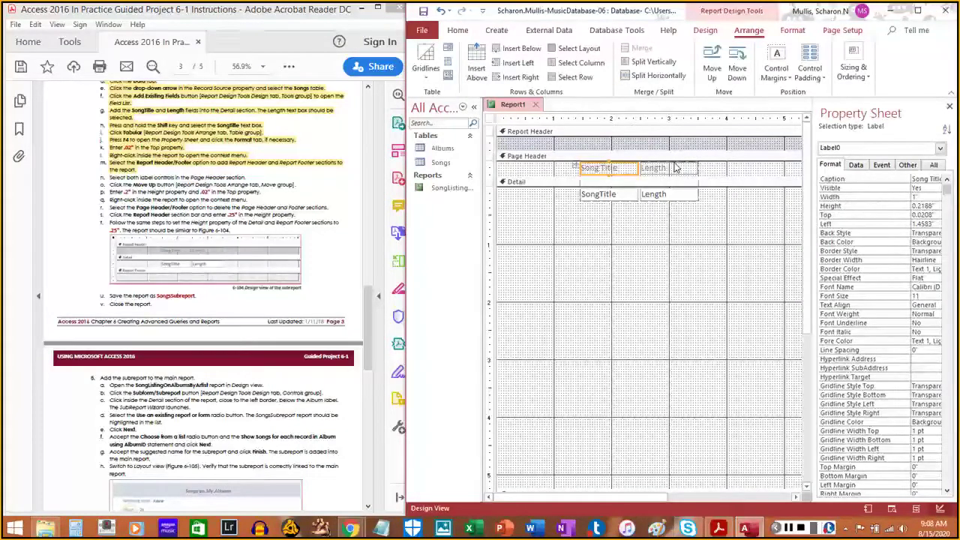
{"action": "left_click", "coordinate": [665, 168], "text": "shift"}
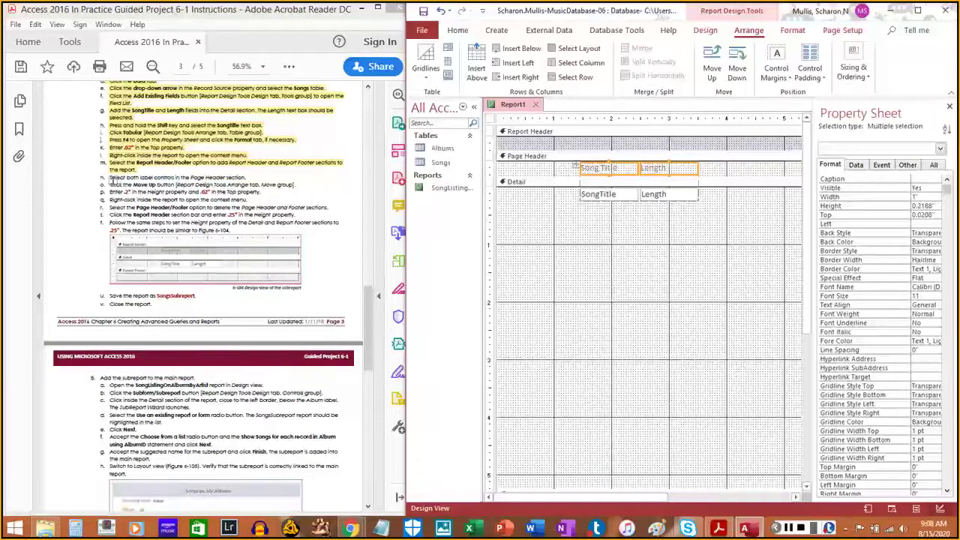
{"action": "left_click_drag", "start_coordinate": [110, 178], "coordinate": [237, 169]}
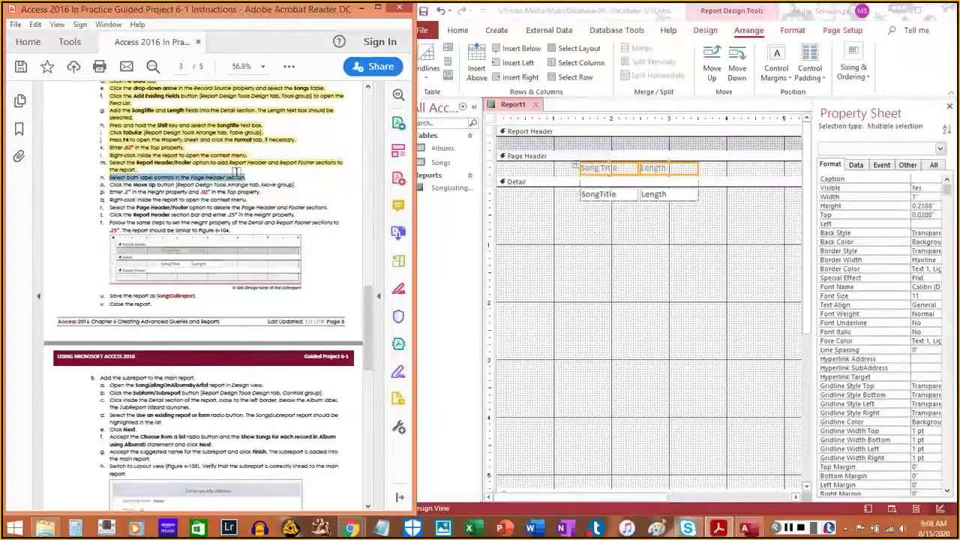
{"action": "left_click", "coordinate": [234, 176]}
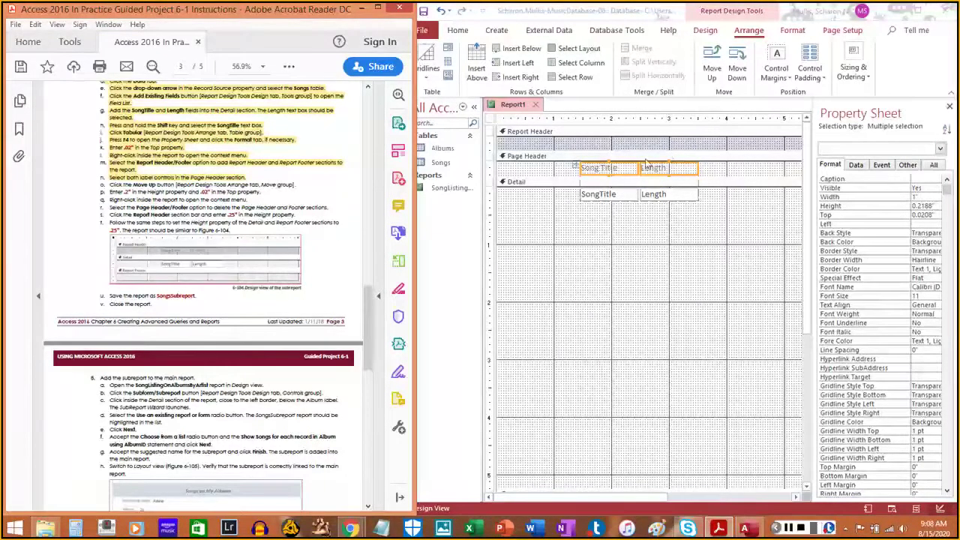
Move the selected labels up into the Report Header section in Access and highlight item 7o in the Acrobat Reader instructions
{"action": "left_click", "coordinate": [717, 72]}
{"action": "left_click", "coordinate": [717, 71]}
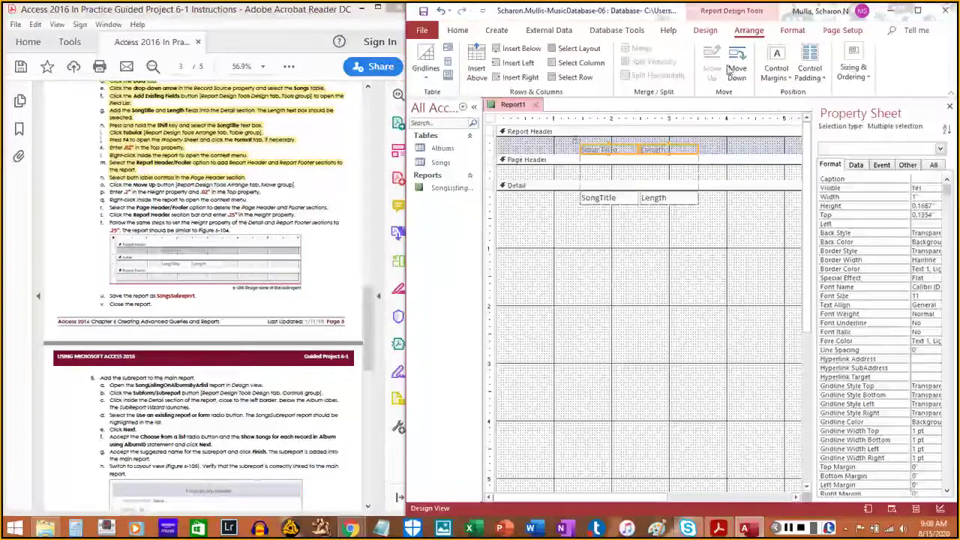
{"action": "left_click", "coordinate": [736, 73]}
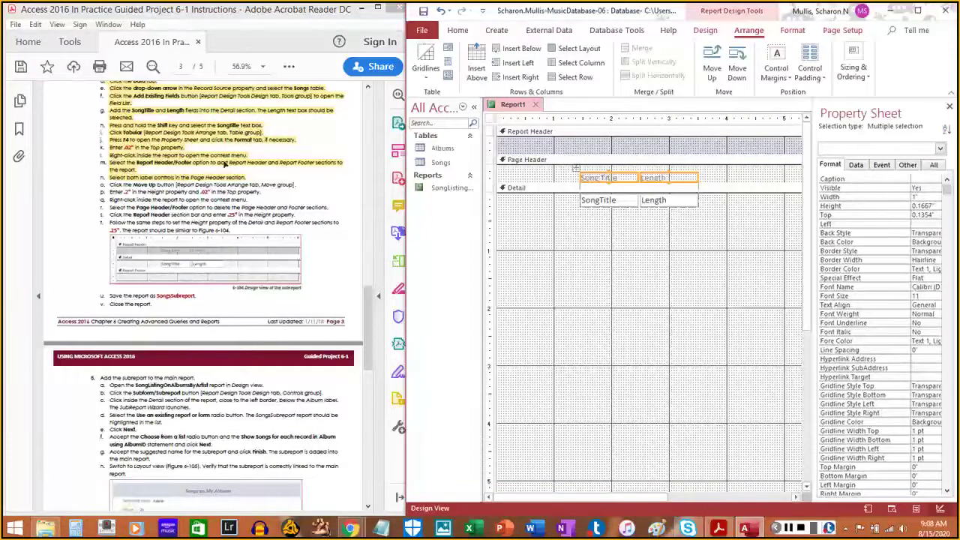
{"action": "left_click", "coordinate": [711, 69]}
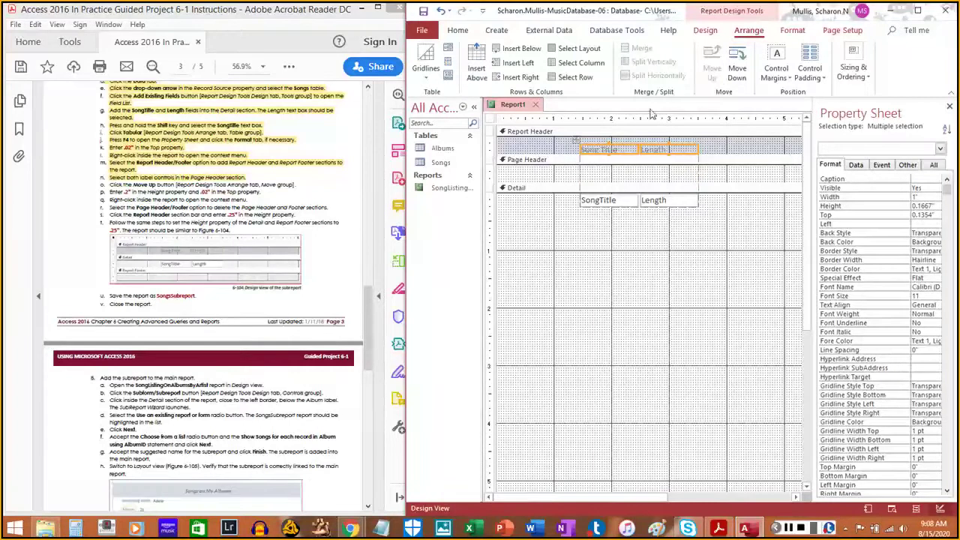
{"action": "left_click", "coordinate": [114, 184]}
{"action": "left_click_drag", "start_coordinate": [114, 184], "coordinate": [296, 184]}
{"action": "left_click", "coordinate": [296, 185]}
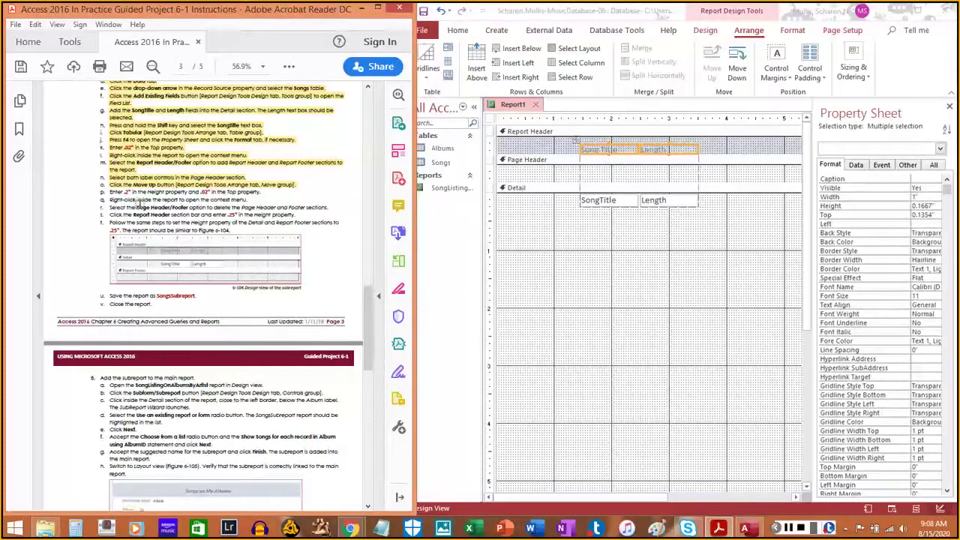
Open the Height property of the two selected Report Header labels for editing in Access
{"action": "left_click", "coordinate": [901, 205]}
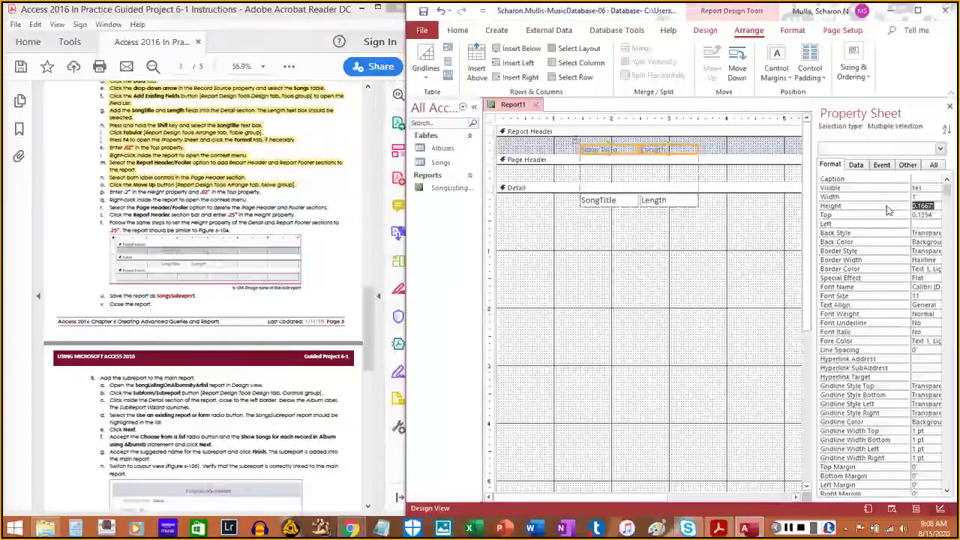
Set the two selected Report Header labels to a height of .2 inches and a top position of .02 inches, and highlight that PDF instruction
{"action": "type", "text": ".0"}
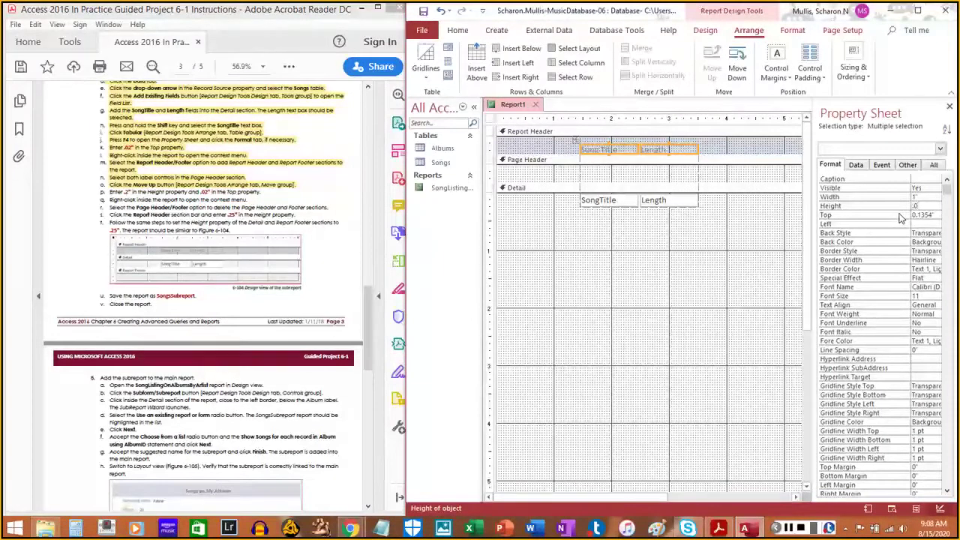
{"action": "key", "text": "BackSpace"}
{"action": "type", "text": "2"}
{"action": "key", "text": "Return"}
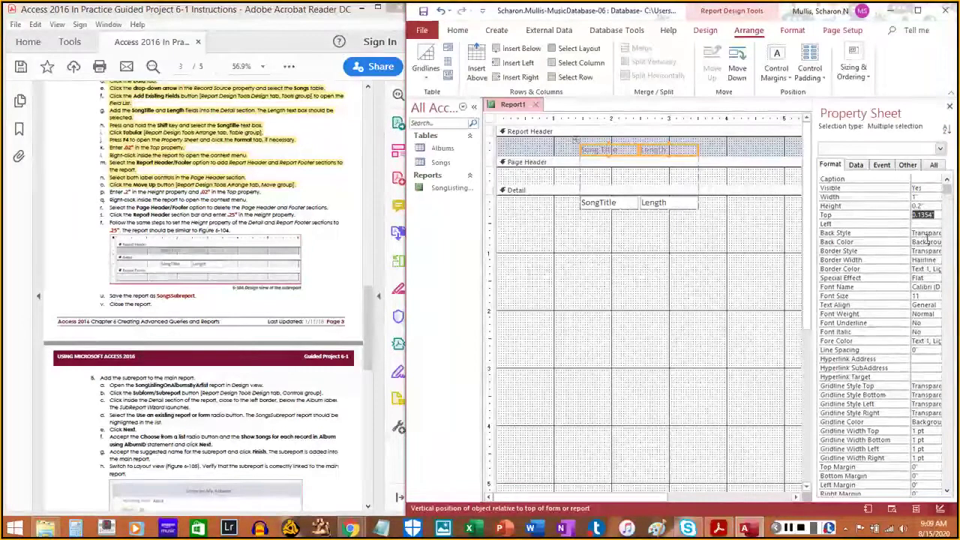
{"action": "type", "text": ".02"}
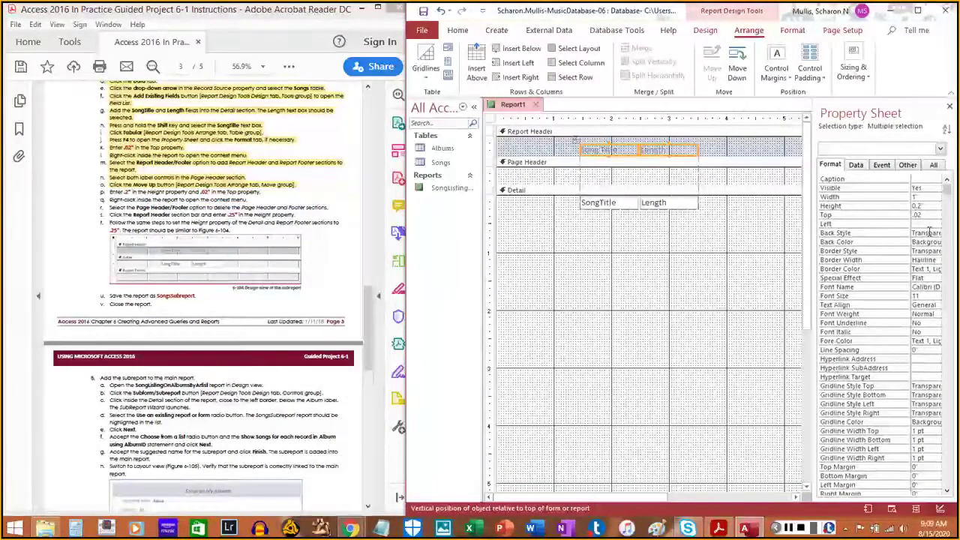
{"action": "key", "text": "Return"}
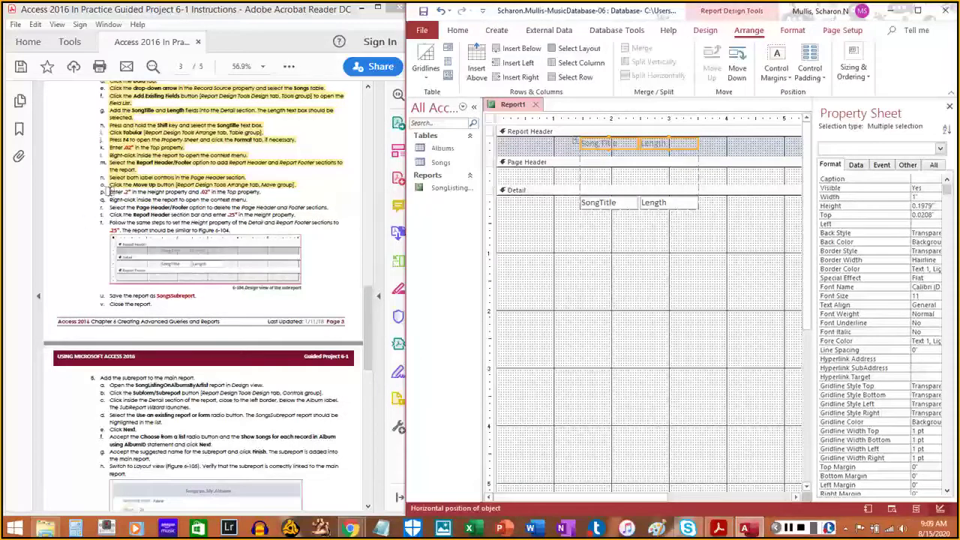
{"action": "left_click_drag", "start_coordinate": [110, 192], "coordinate": [259, 191]}
{"action": "left_click", "coordinate": [259, 191]}
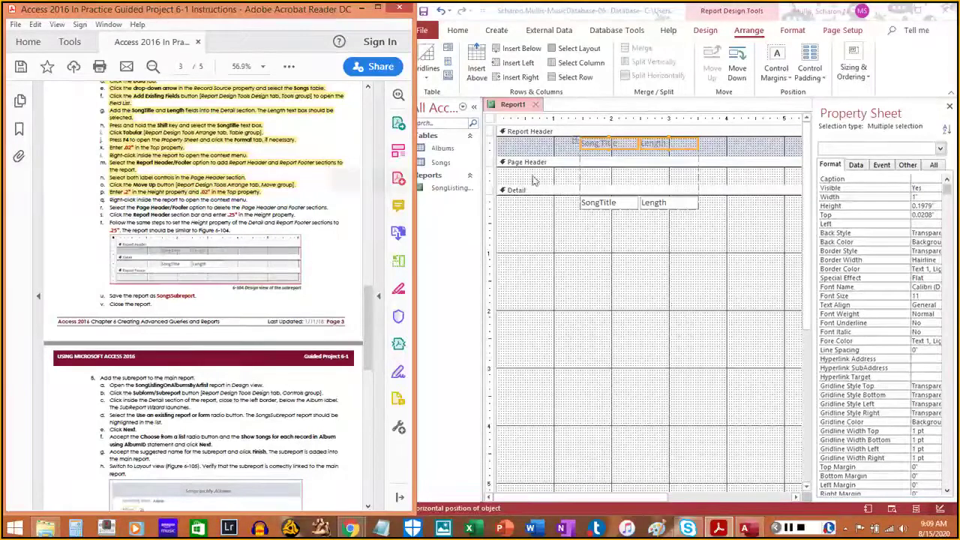
Remove the Page Header and Footer sections from the report and highlight the two matching instructions in the PDF
{"action": "right_click", "coordinate": [559, 278]}
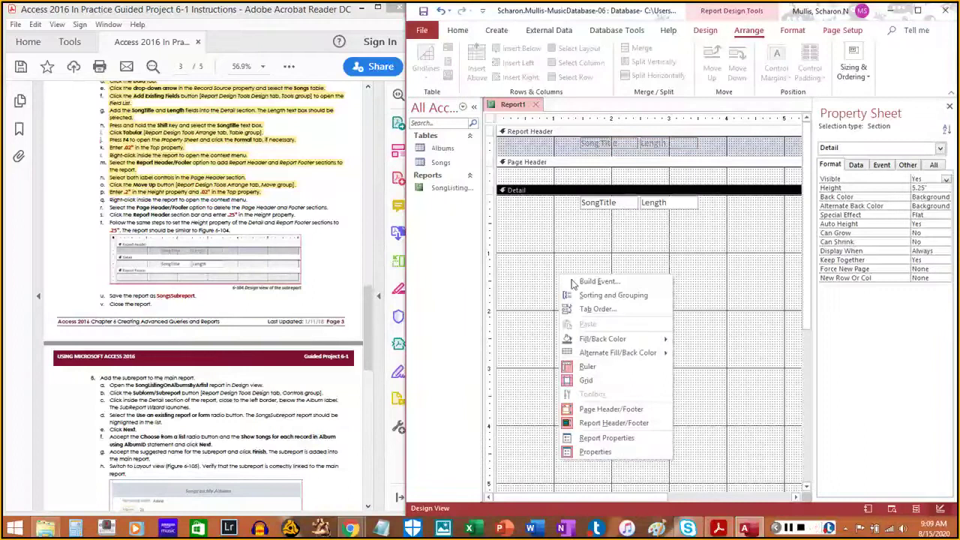
{"action": "left_click", "coordinate": [619, 409]}
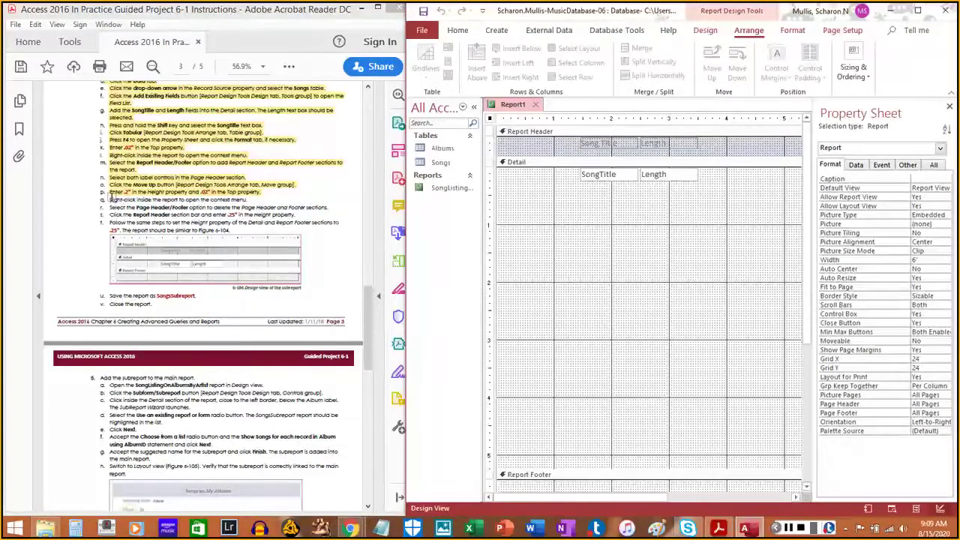
{"action": "left_click_drag", "start_coordinate": [110, 199], "coordinate": [252, 200]}
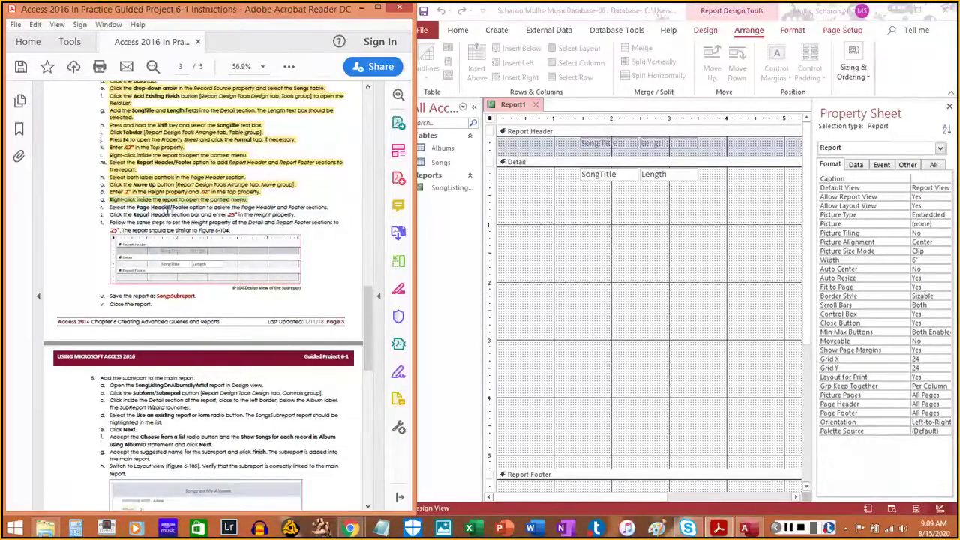
{"action": "left_click_drag", "start_coordinate": [109, 208], "coordinate": [330, 198]}
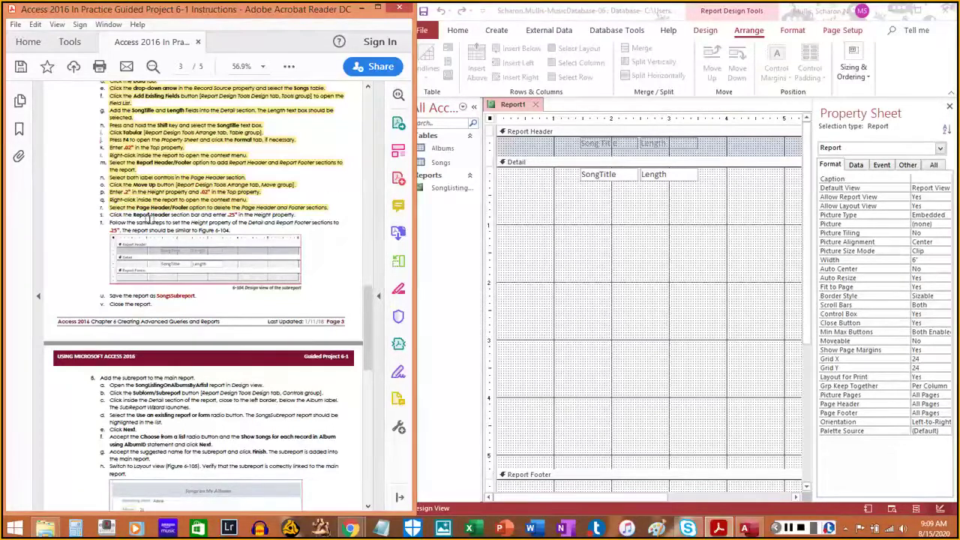
Set the Report Header section's height to .25 inches and highlight the matching instruction in the PDF
{"action": "left_click", "coordinate": [526, 133]}
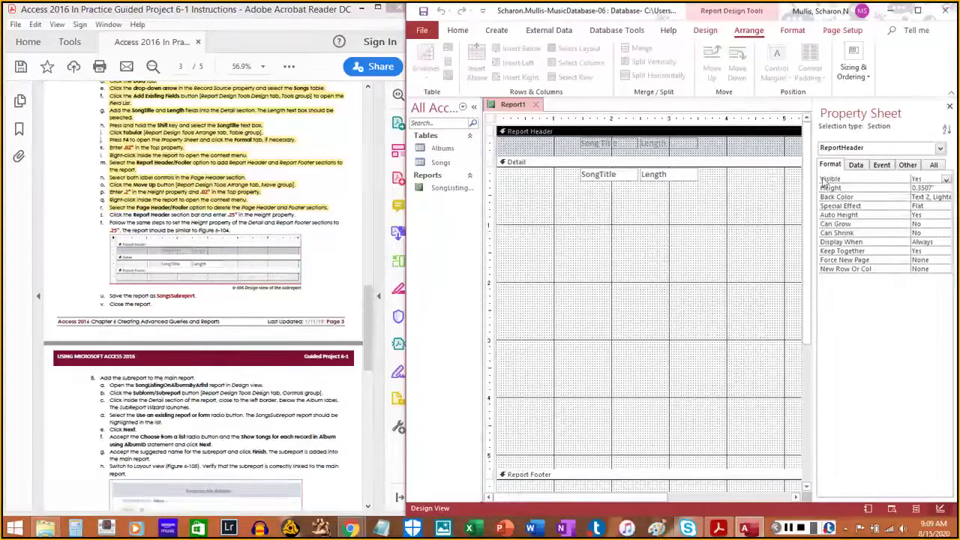
{"action": "double_click", "coordinate": [937, 187]}
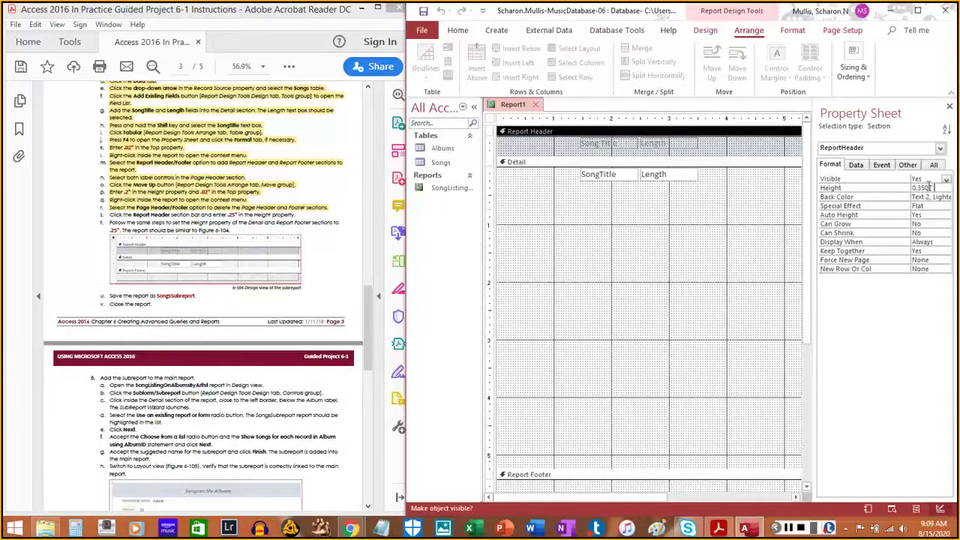
{"action": "key", "text": "Delete"}
{"action": "type", "text": ".25"}
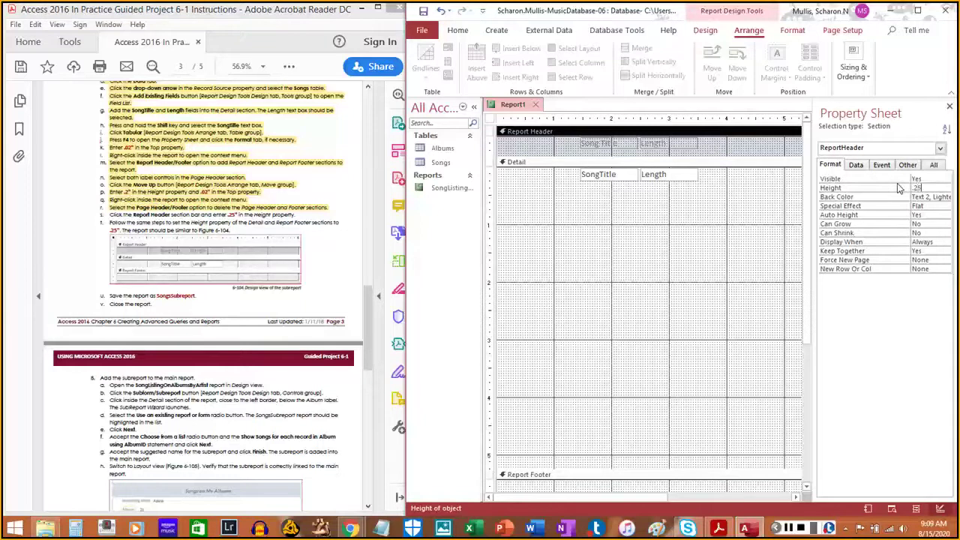
{"action": "key", "text": "Return"}
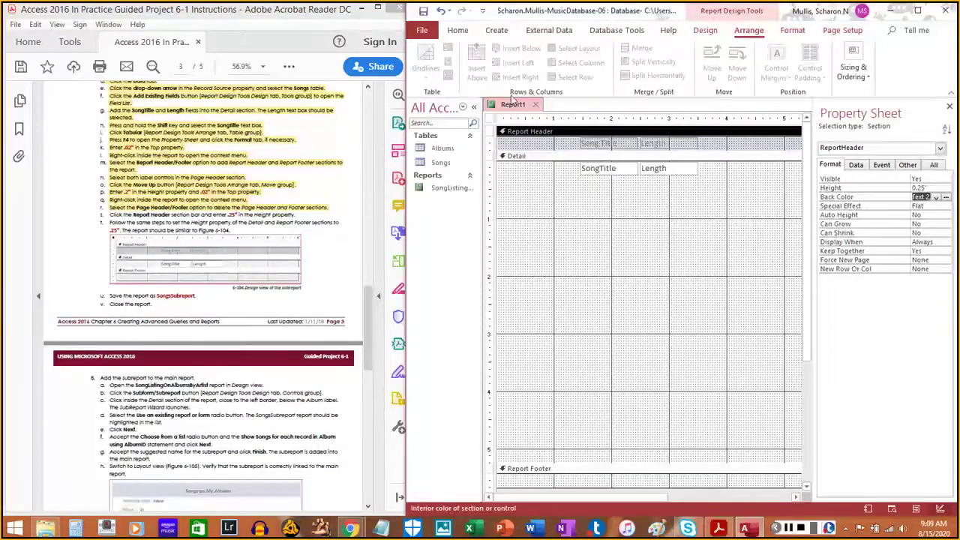
{"action": "left_click_drag", "start_coordinate": [109, 215], "coordinate": [301, 215]}
{"action": "left_click", "coordinate": [301, 215]}
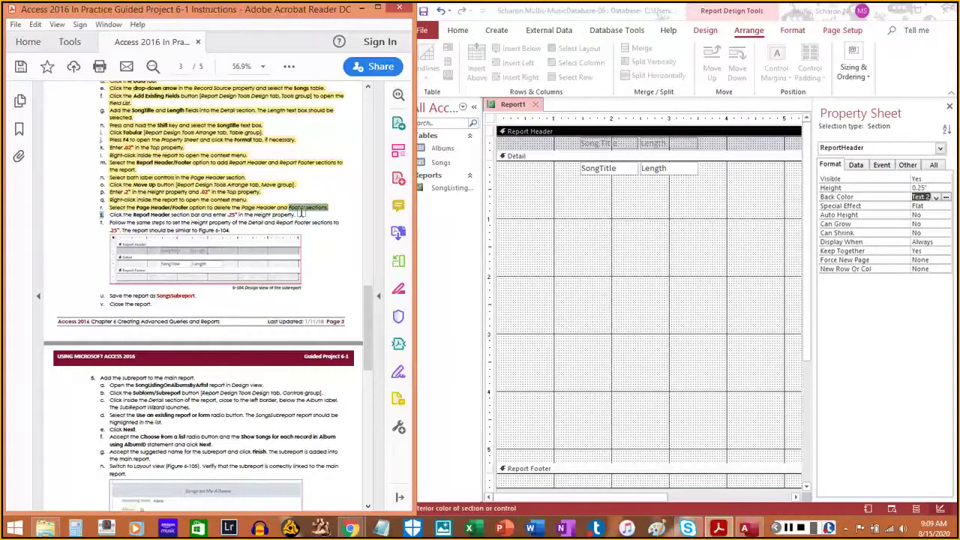
{"action": "triple_click", "coordinate": [298, 216]}
{"action": "left_click", "coordinate": [298, 219]}
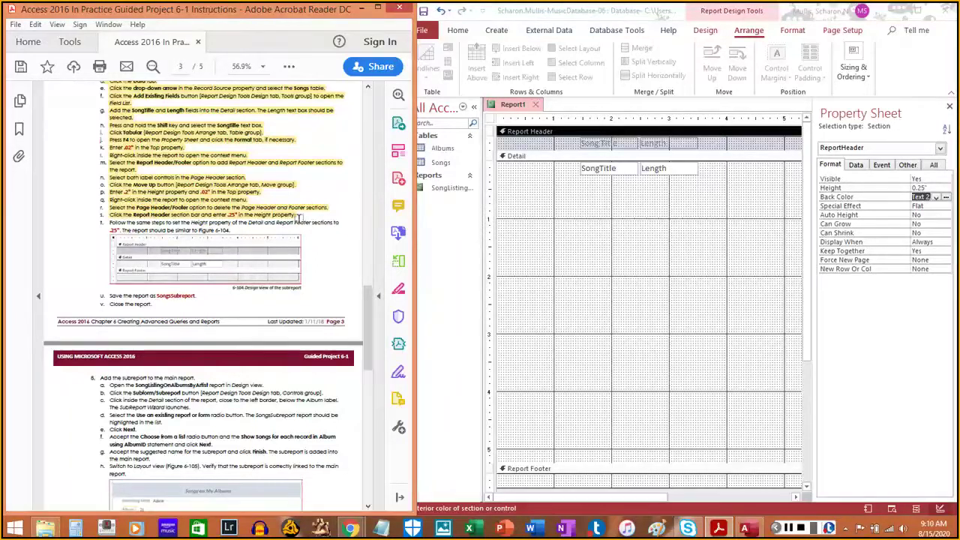
Set the Detail section's height to .25 inches, check the Report Footer's height, and highlight the matching PDF instruction
{"action": "left_click", "coordinate": [552, 162]}
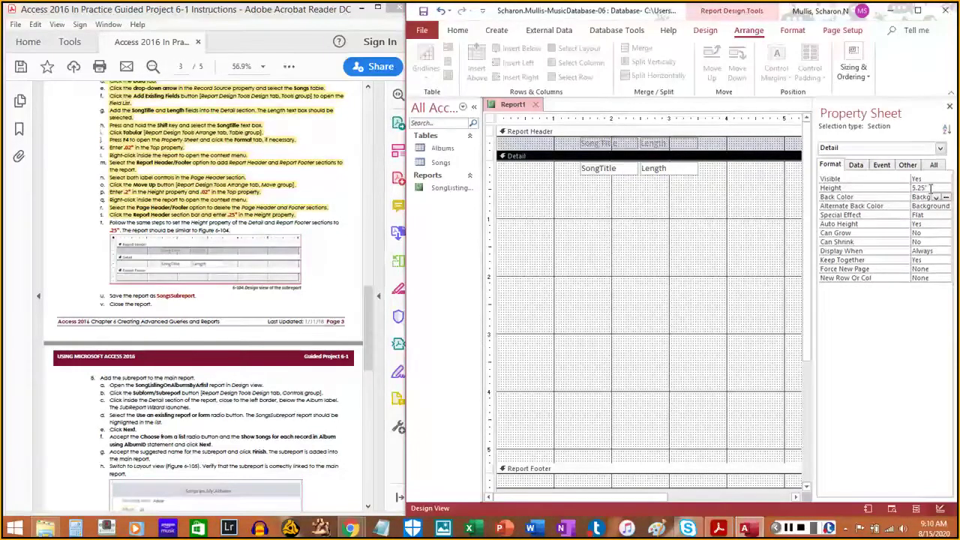
{"action": "left_click_drag", "start_coordinate": [931, 189], "coordinate": [877, 186]}
{"action": "type", "text": "."}
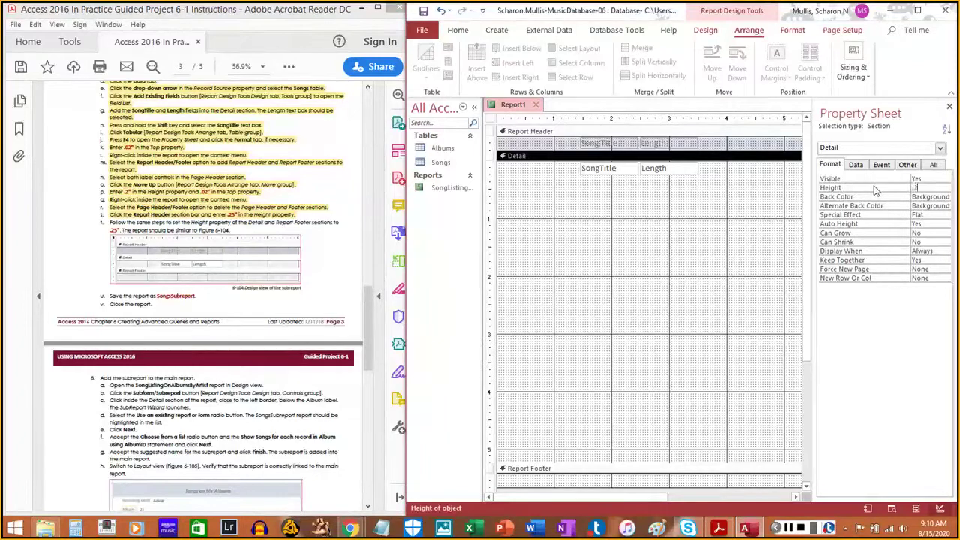
{"action": "type", "text": "25"}
{"action": "key", "text": "Return"}
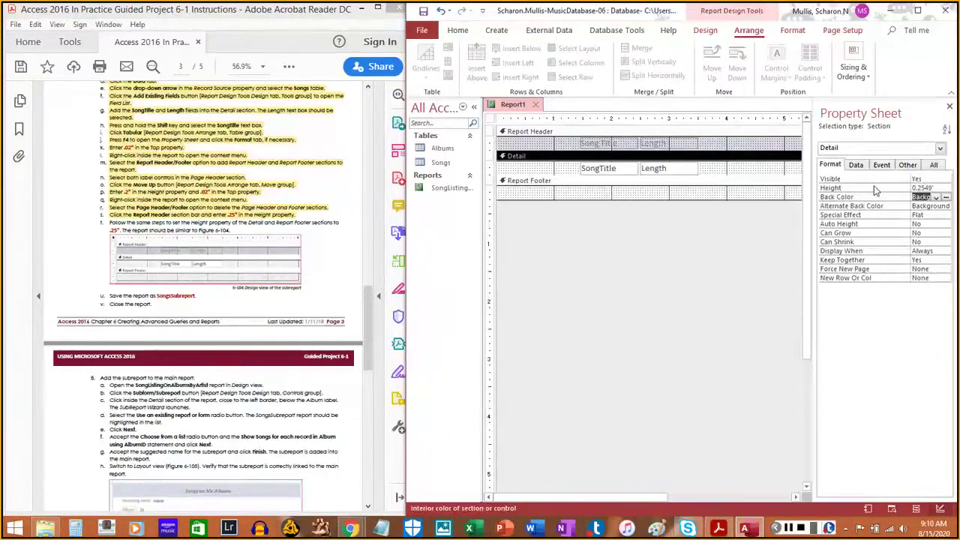
{"action": "left_click", "coordinate": [590, 184]}
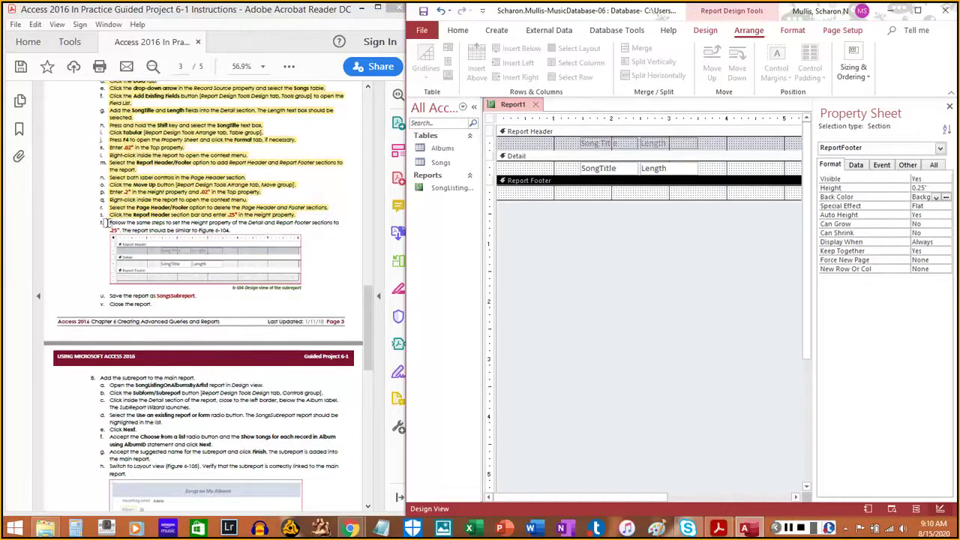
{"action": "left_click_drag", "start_coordinate": [109, 225], "coordinate": [233, 229]}
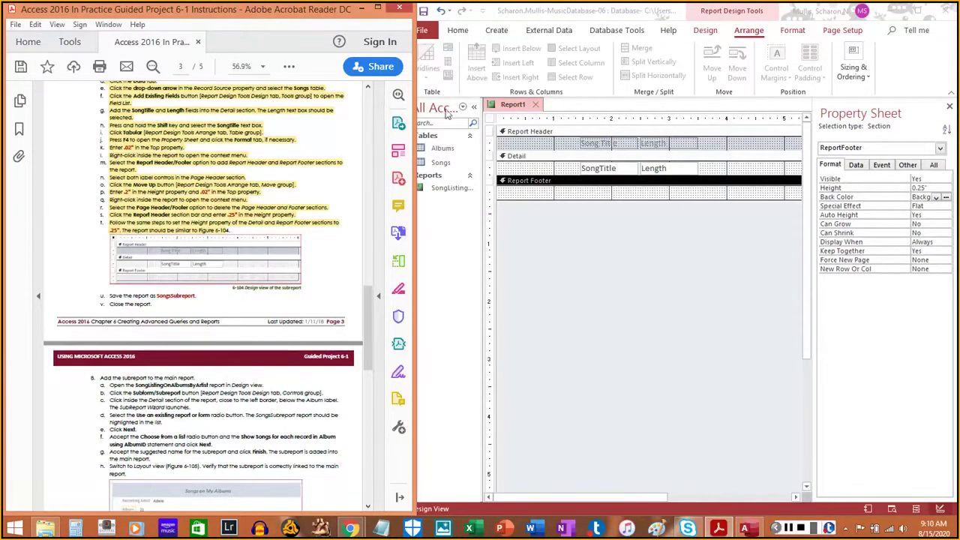
Save the report as SongsSubreport and close it
{"action": "right_click", "coordinate": [515, 106]}
{"action": "left_click", "coordinate": [557, 117]}
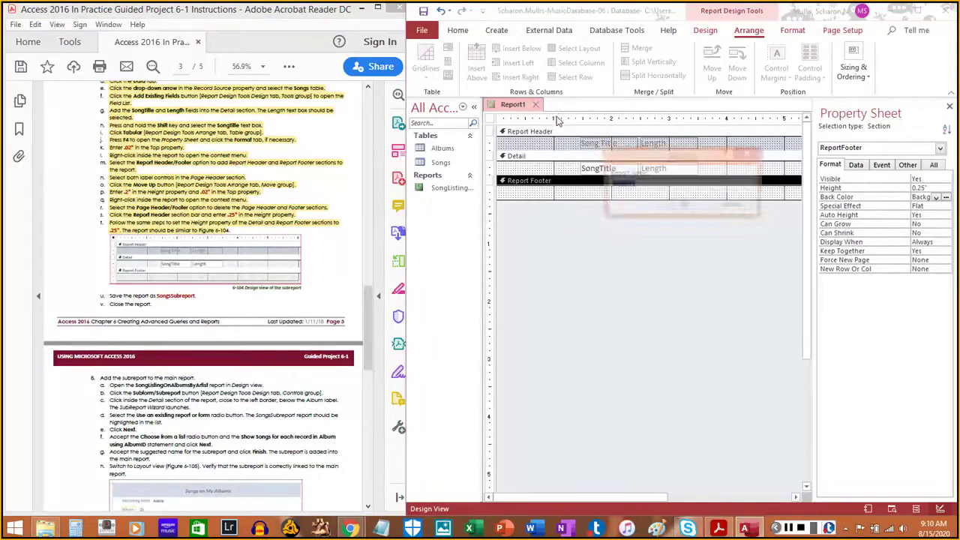
{"action": "type", "text": "S"}
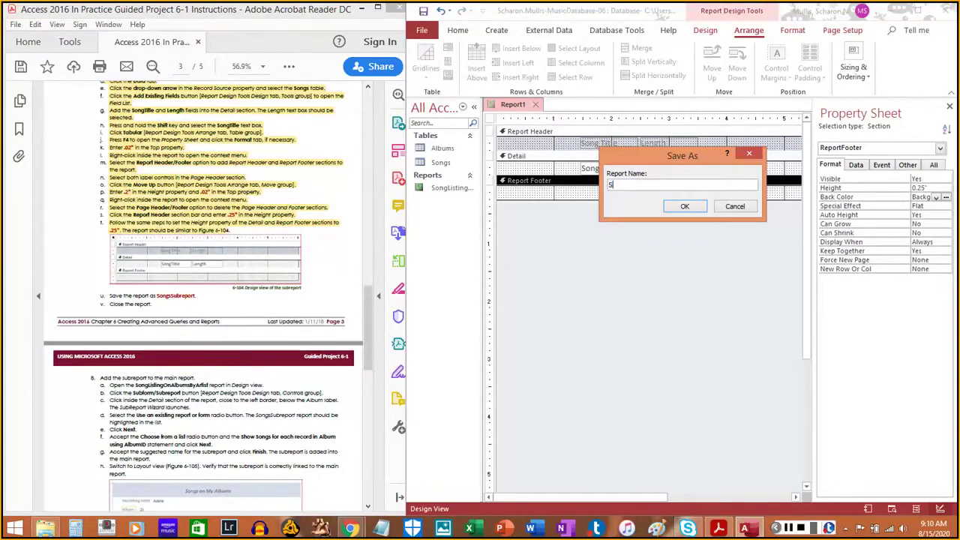
{"action": "type", "text": "ongsSubreport"}
{"action": "key", "text": "Return"}
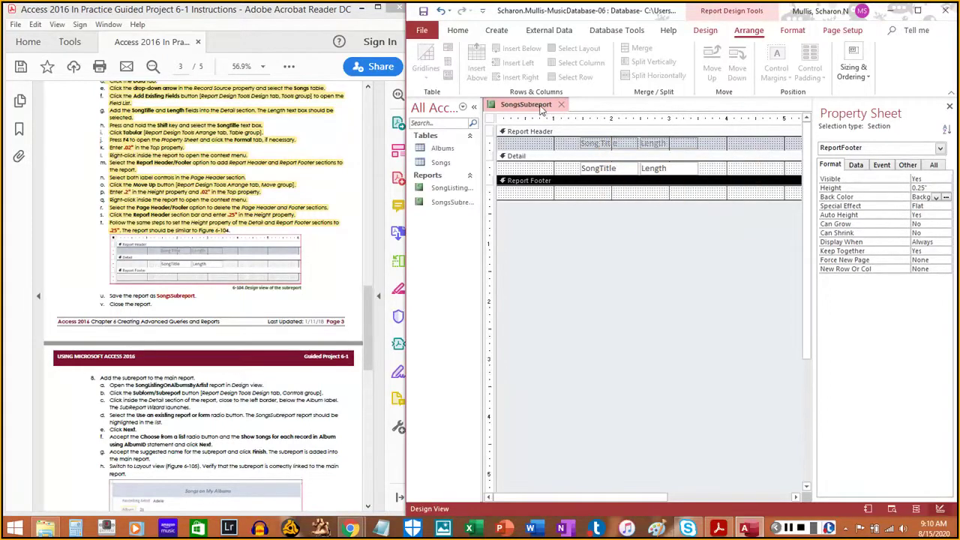
{"action": "right_click", "coordinate": [545, 110]}
{"action": "left_click", "coordinate": [571, 137]}
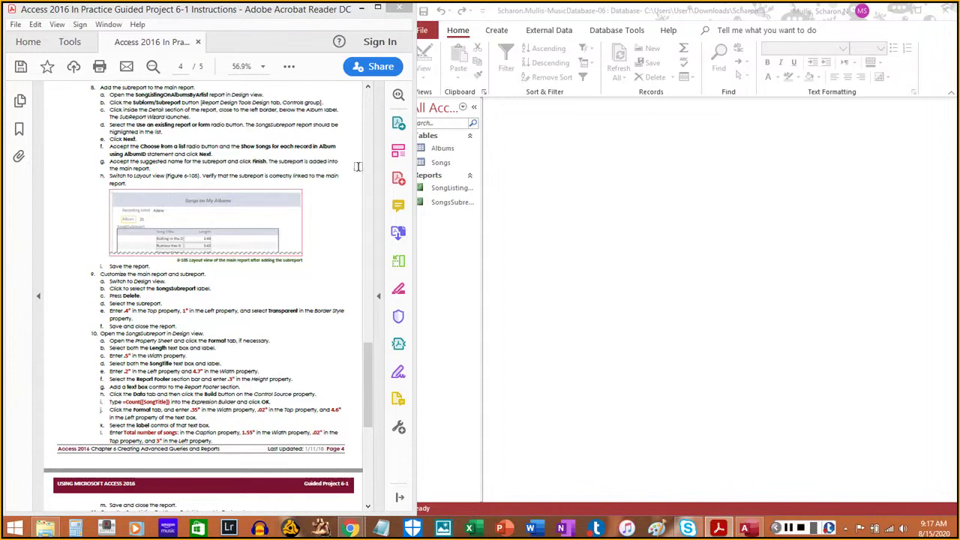
Open the SongListingOnAlbumsByArtist report in Design view and highlight the matching instruction in the PDF
{"action": "left_click", "coordinate": [486, 246]}
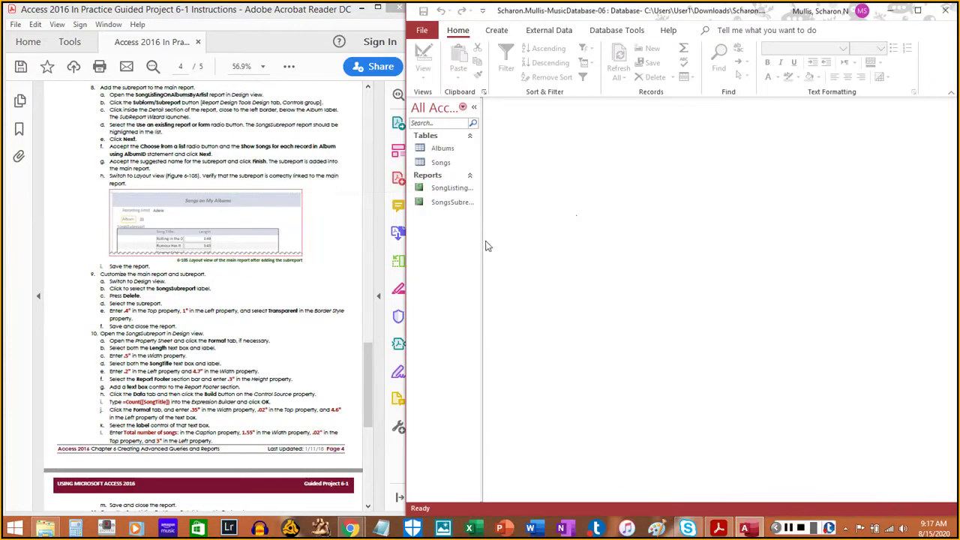
{"action": "right_click", "coordinate": [443, 193]}
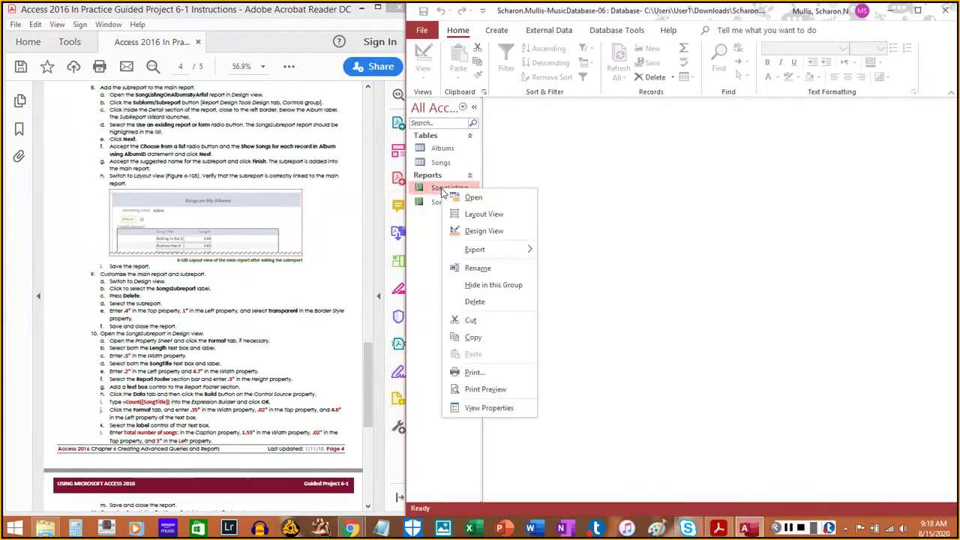
{"action": "left_click", "coordinate": [481, 233]}
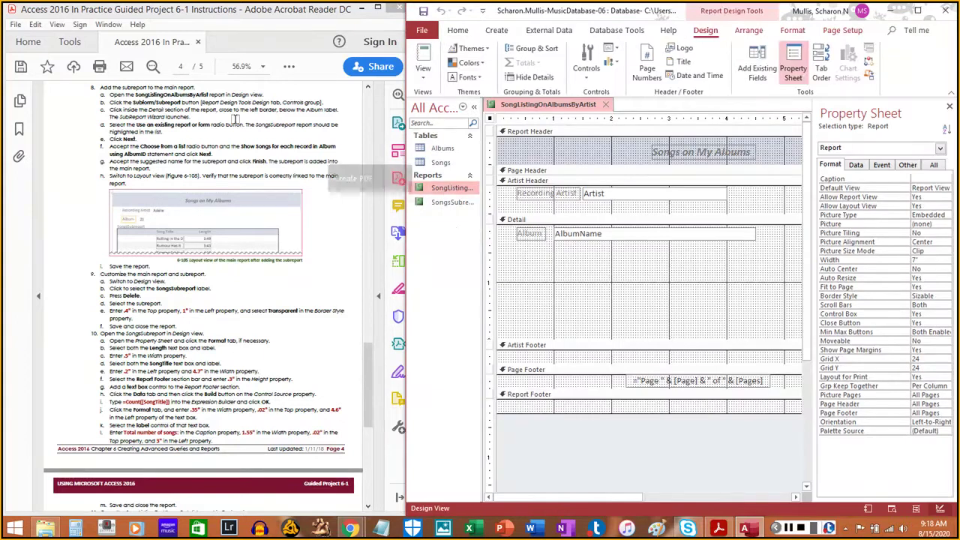
{"action": "left_click_drag", "start_coordinate": [111, 94], "coordinate": [268, 92]}
{"action": "left_click", "coordinate": [129, 91]}
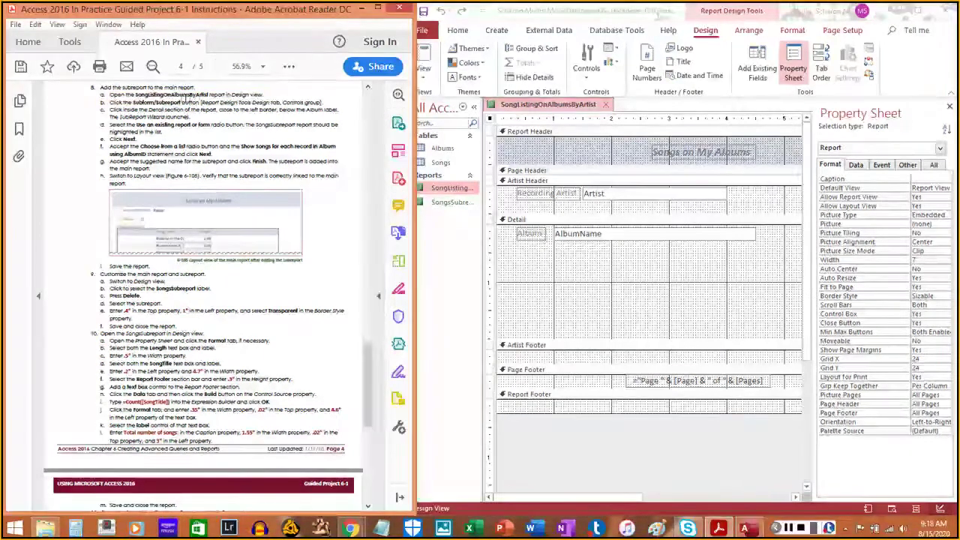
{"action": "left_click_drag", "start_coordinate": [110, 94], "coordinate": [264, 95]}
{"action": "left_click", "coordinate": [156, 134]}
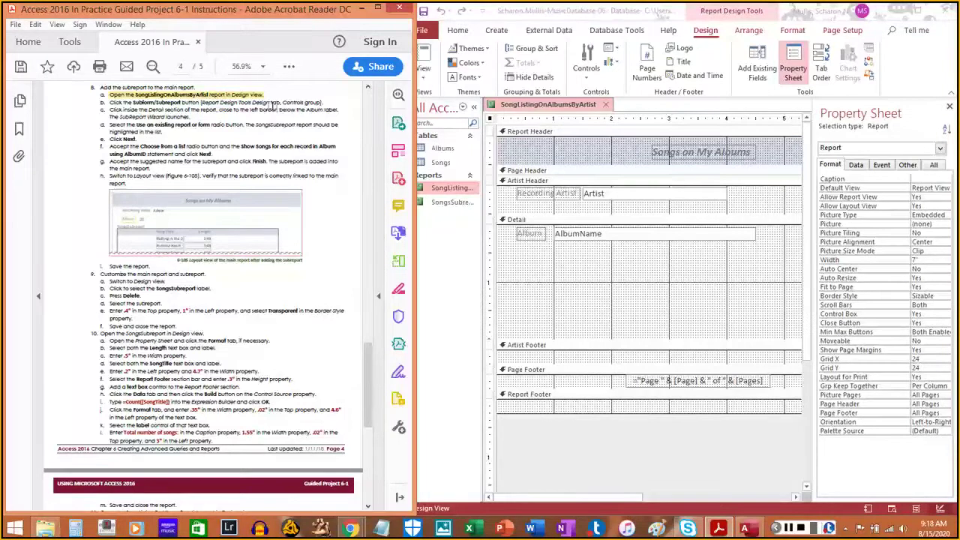
Place a Subform/Subreport control in the Detail section below the Album label, about 0.71 inches from the top and 0.79 inches from the left
{"action": "left_click", "coordinate": [711, 36]}
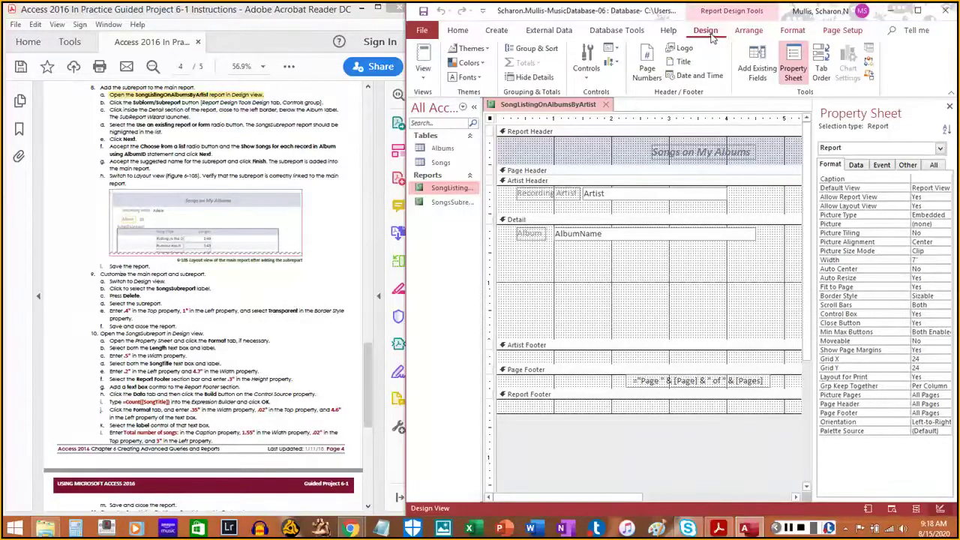
{"action": "left_click", "coordinate": [586, 71]}
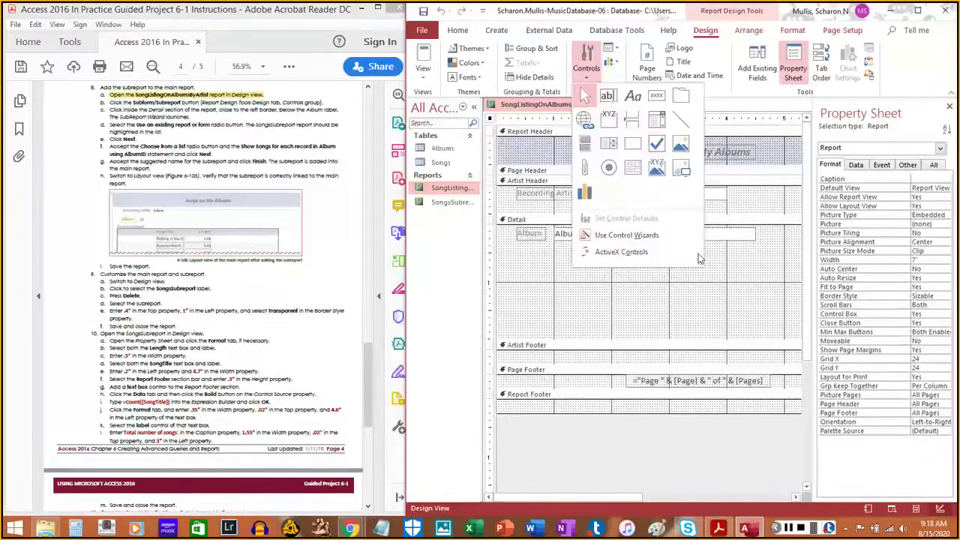
{"action": "left_click", "coordinate": [781, 529]}
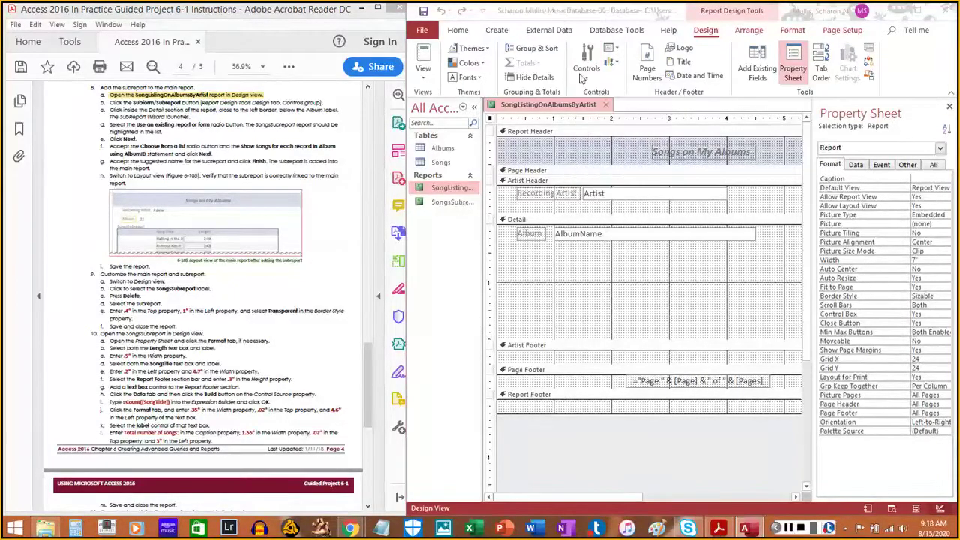
{"action": "left_click", "coordinate": [586, 69]}
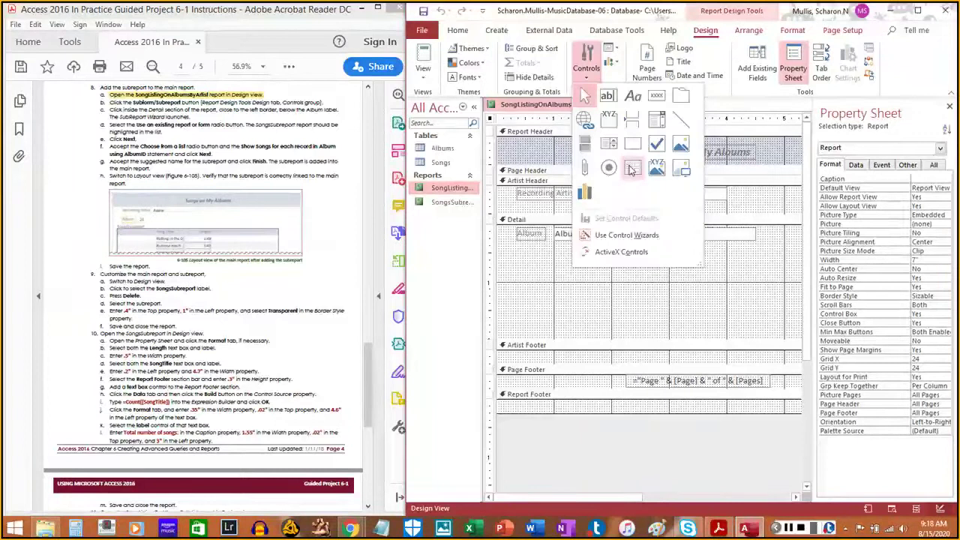
{"action": "left_click", "coordinate": [633, 170]}
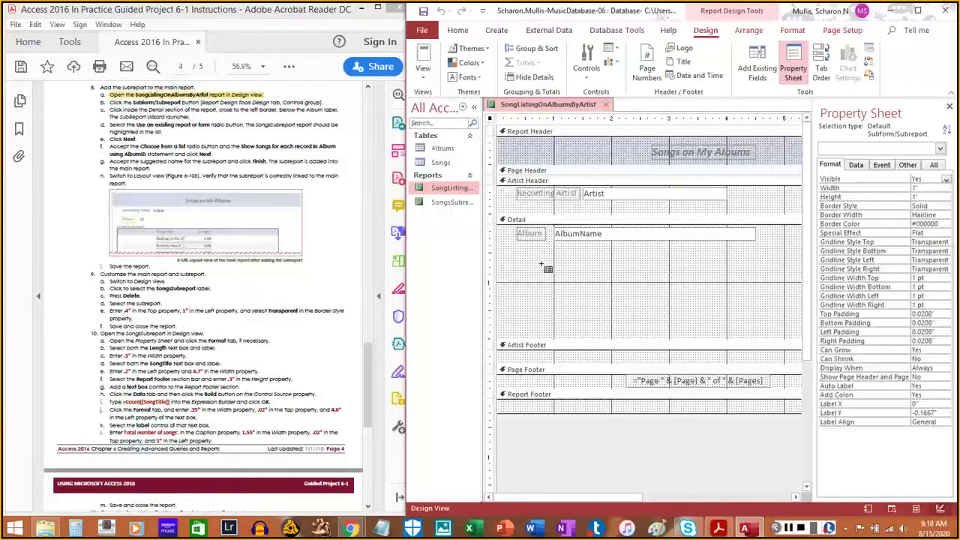
{"action": "left_click_drag", "start_coordinate": [541, 263], "coordinate": [582, 309]}
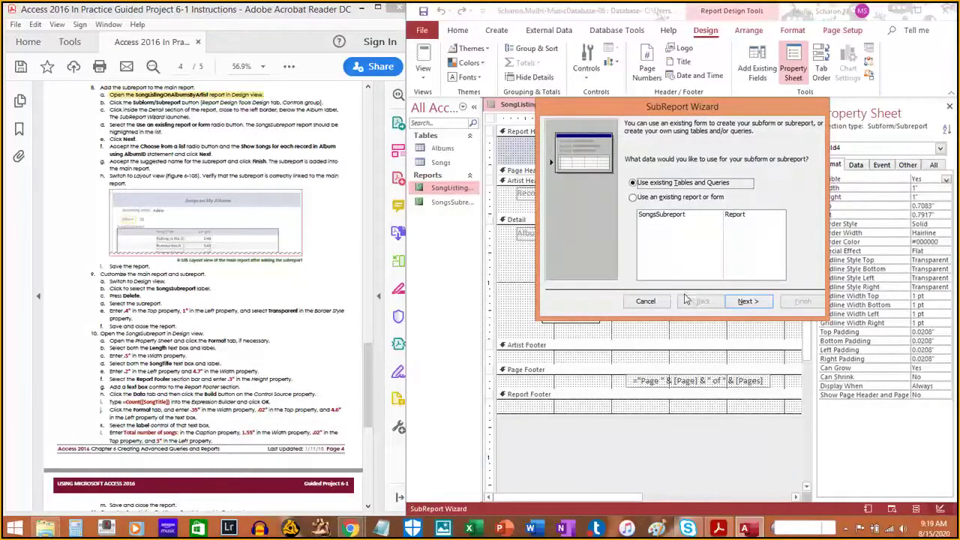
Highlight PDF instructions 8b and 8c on placing the Subform/Subreport control, and move the SubReport Wizard clear of the Property Sheet
{"action": "left_click", "coordinate": [131, 100]}
{"action": "left_click_drag", "start_coordinate": [131, 100], "coordinate": [319, 101]}
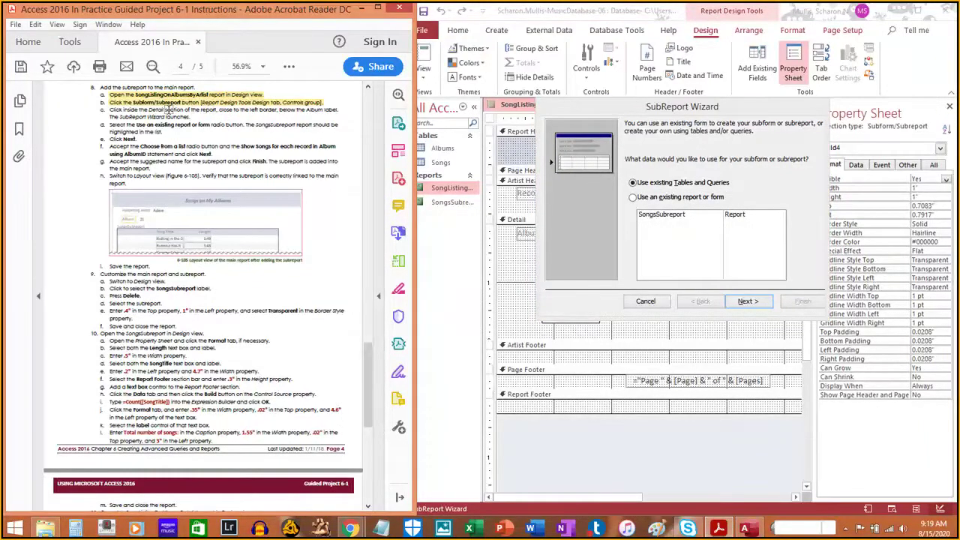
{"action": "left_click_drag", "start_coordinate": [110, 109], "coordinate": [221, 109]}
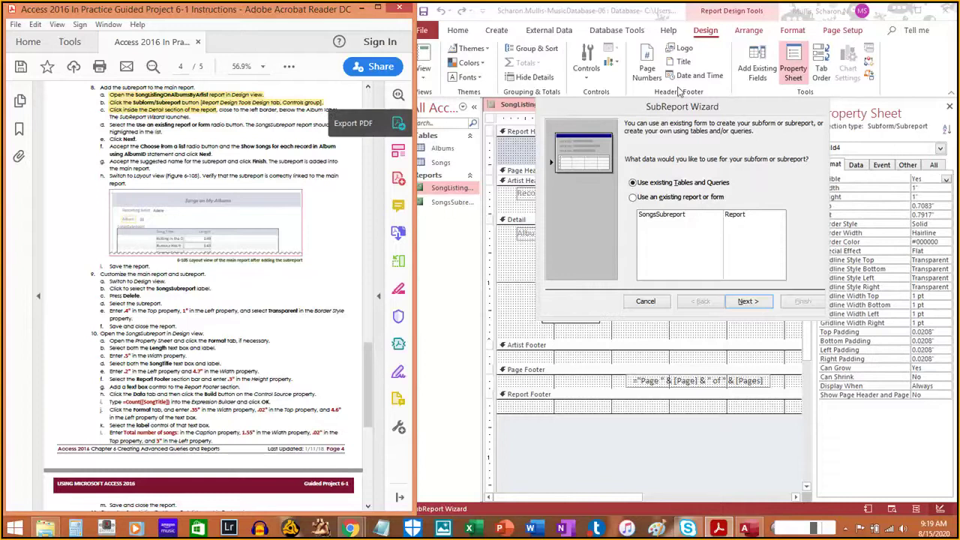
{"action": "left_click_drag", "start_coordinate": [671, 109], "coordinate": [618, 99]}
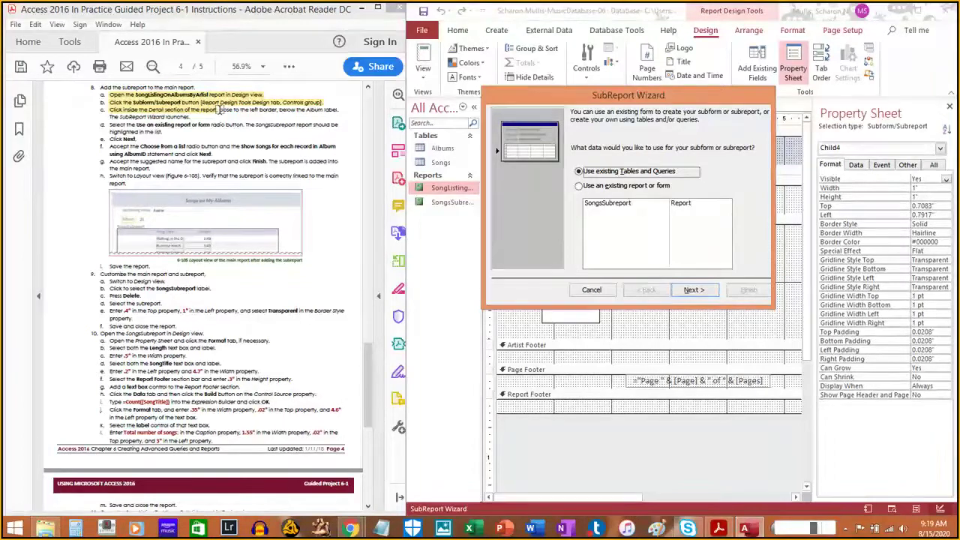
{"action": "left_click_drag", "start_coordinate": [218, 111], "coordinate": [192, 118]}
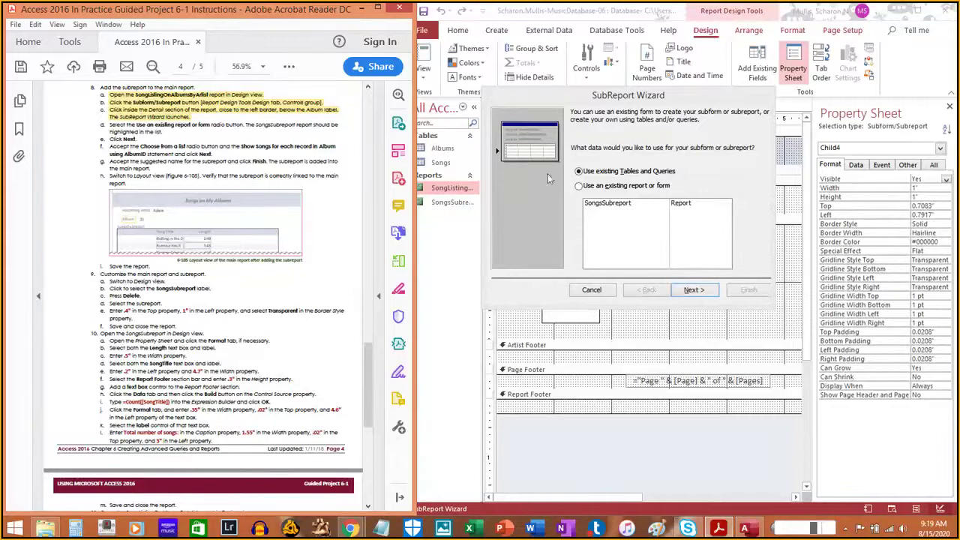
Base the subreport on an existing report or form, SongsSubreport, and highlight instruction 8d in the PDF
{"action": "left_click", "coordinate": [635, 186]}
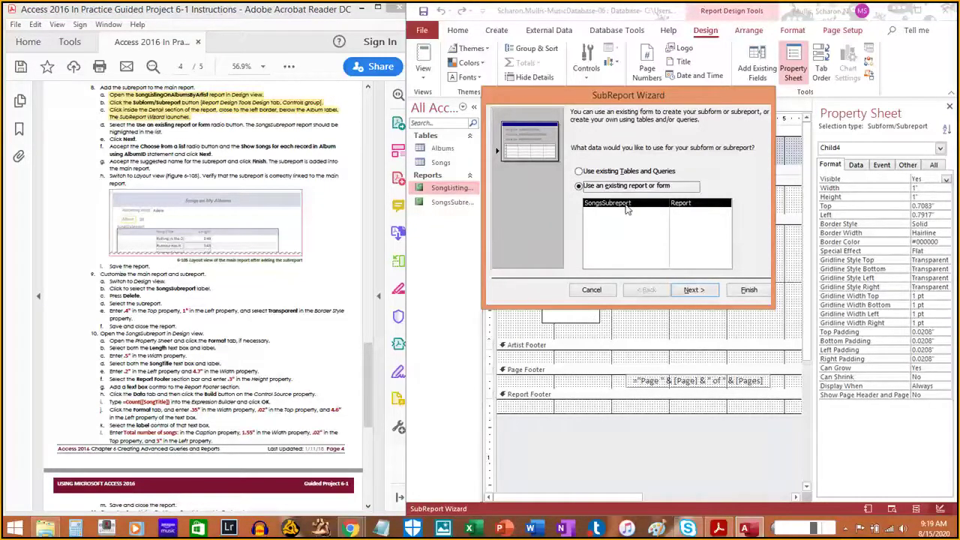
{"action": "left_click", "coordinate": [108, 126]}
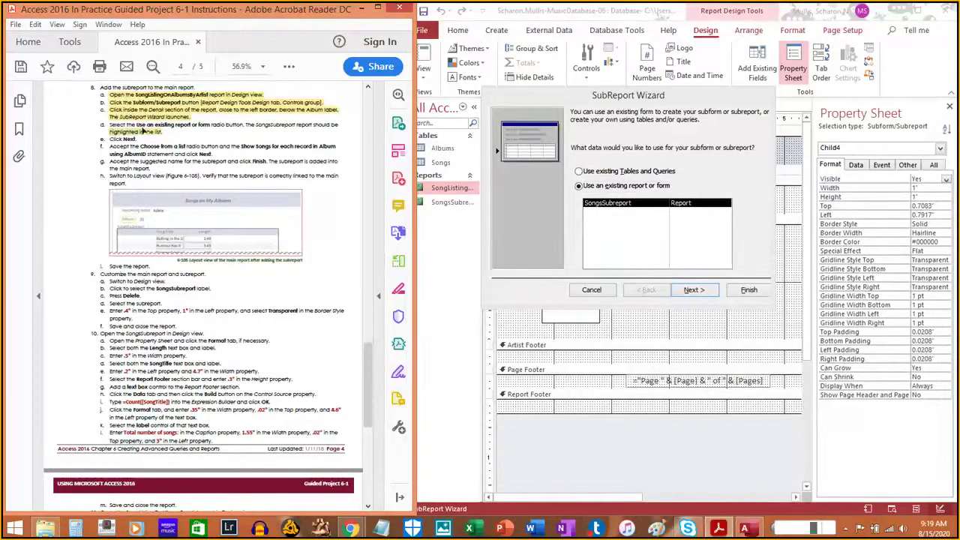
{"action": "left_click", "coordinate": [112, 129]}
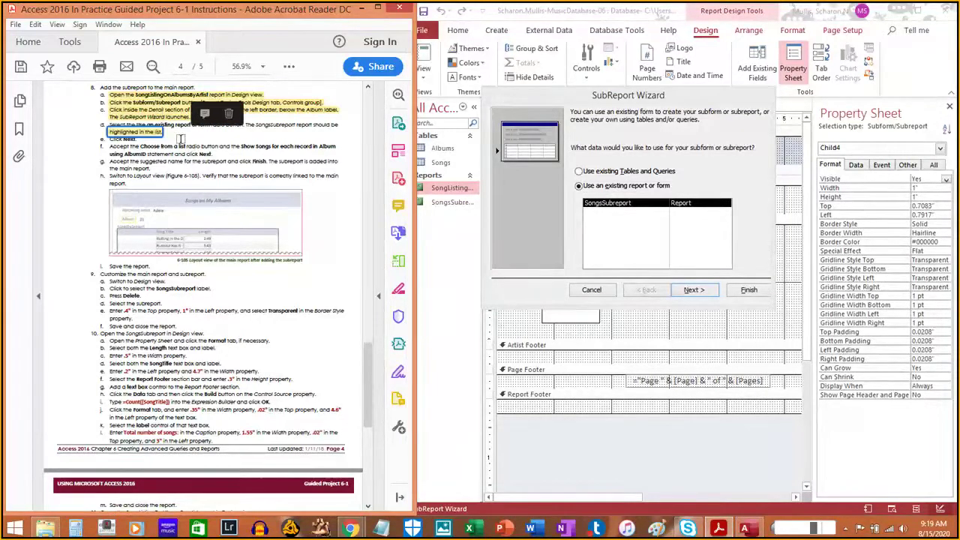
{"action": "left_click_drag", "start_coordinate": [111, 125], "coordinate": [338, 121]}
{"action": "left_click", "coordinate": [338, 123]}
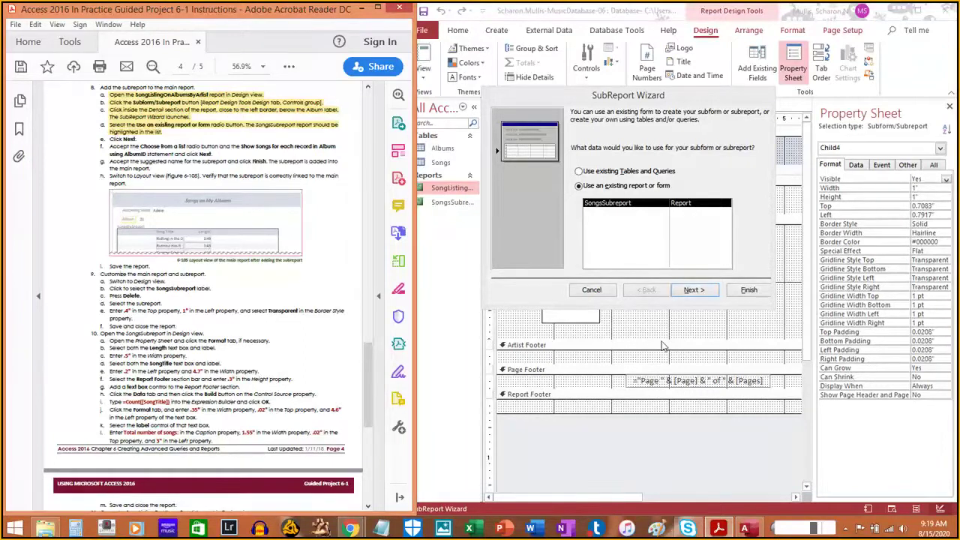
Link the subreport by choosing "Show Songs for each record in Albums using AlbumID" from the list, and continue to the naming page
{"action": "left_click", "coordinate": [690, 290]}
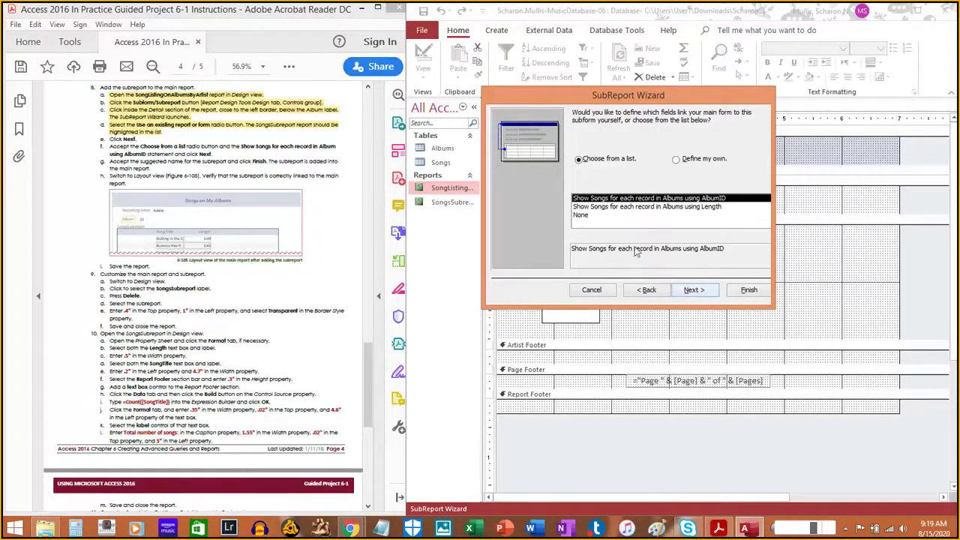
{"action": "left_click", "coordinate": [632, 207]}
{"action": "left_click", "coordinate": [631, 200]}
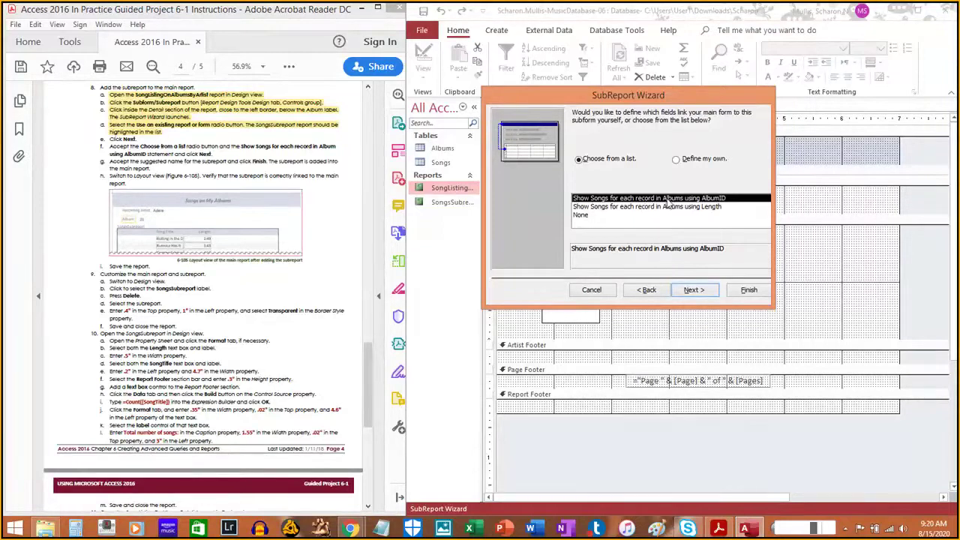
{"action": "left_click", "coordinate": [689, 291]}
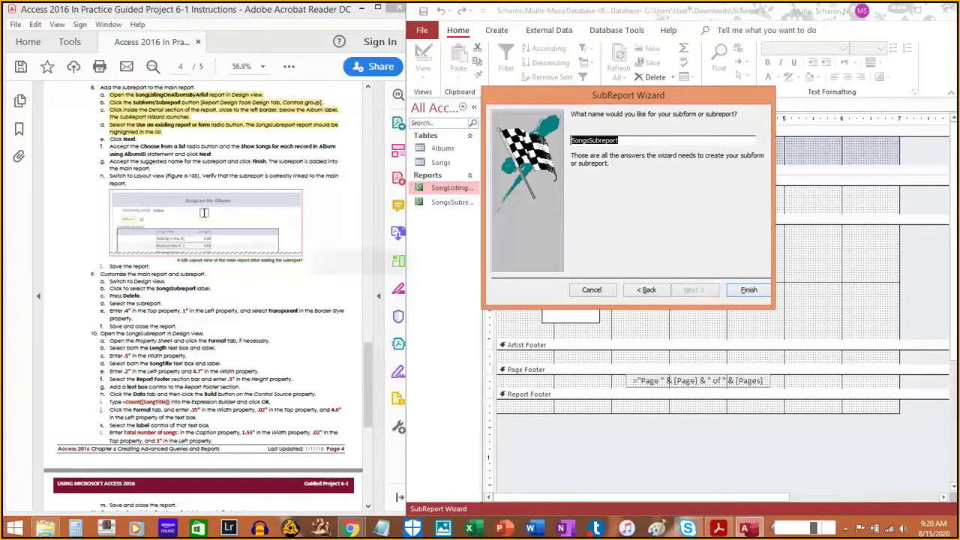
Highlight instructions 8e through 8g in the PDF, covering the link choice and the suggested subreport name
{"action": "left_click", "coordinate": [110, 139]}
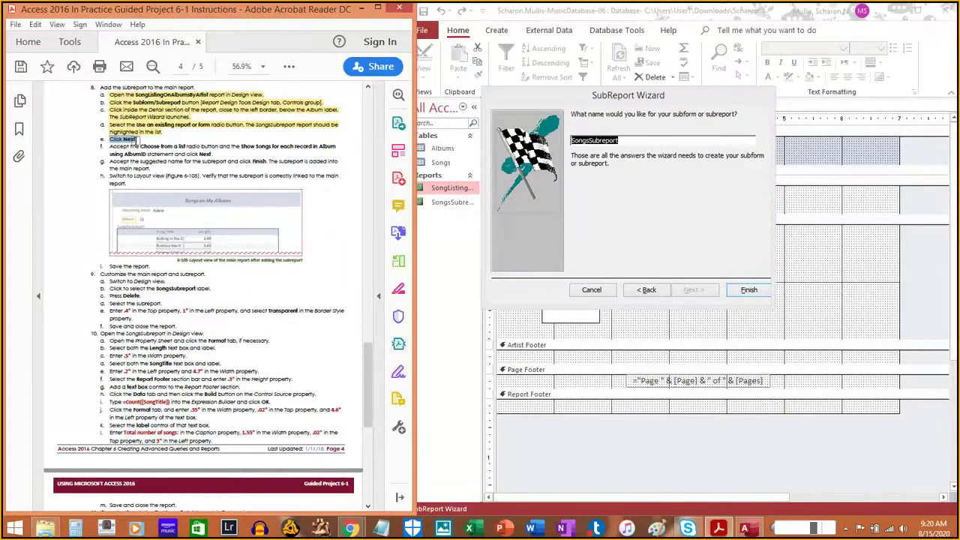
{"action": "left_click_drag", "start_coordinate": [110, 146], "coordinate": [201, 153]}
{"action": "left_click", "coordinate": [213, 152]}
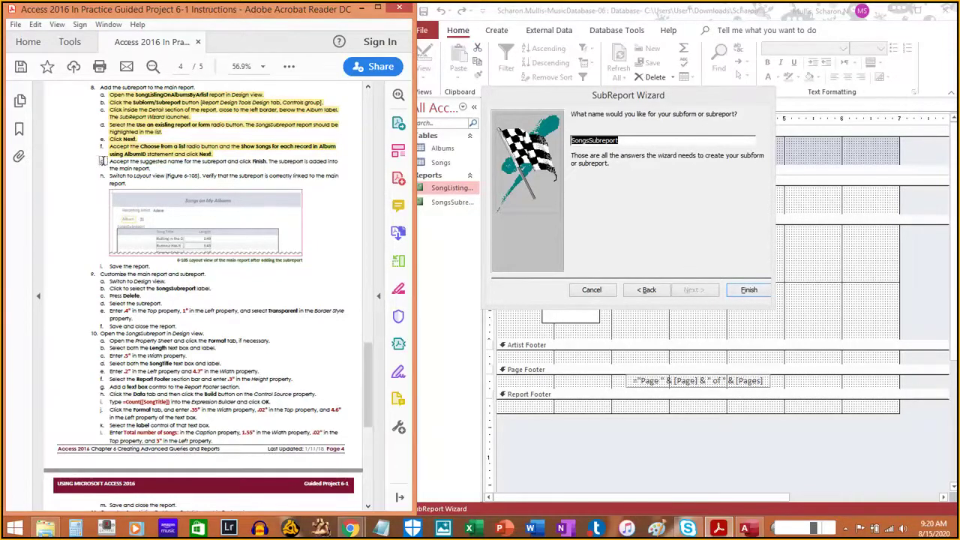
{"action": "left_click_drag", "start_coordinate": [105, 161], "coordinate": [141, 167]}
{"action": "left_click", "coordinate": [140, 162]}
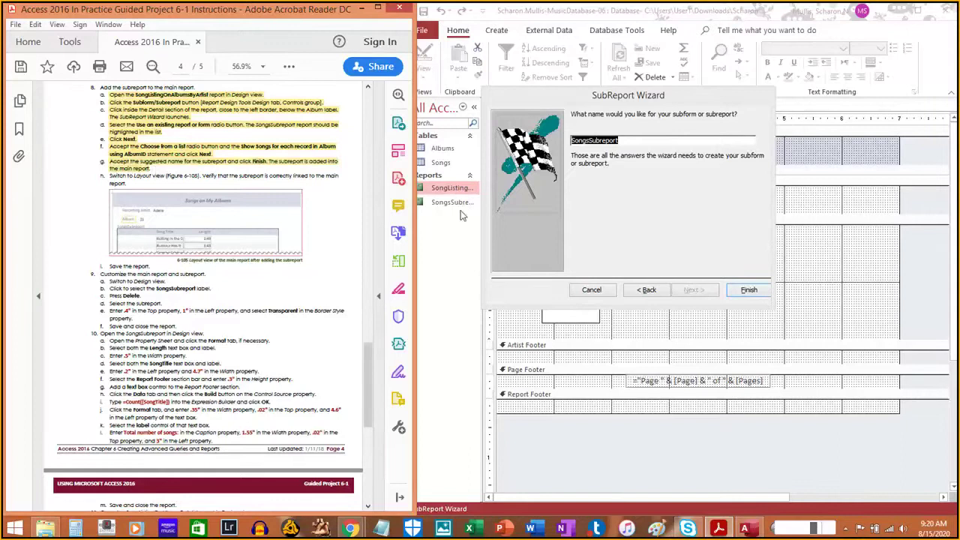
Finish the wizard with the name SongsSubreport and move the subreport to about 0.75" from the top and 0.25" from the left
{"action": "left_click", "coordinate": [749, 290]}
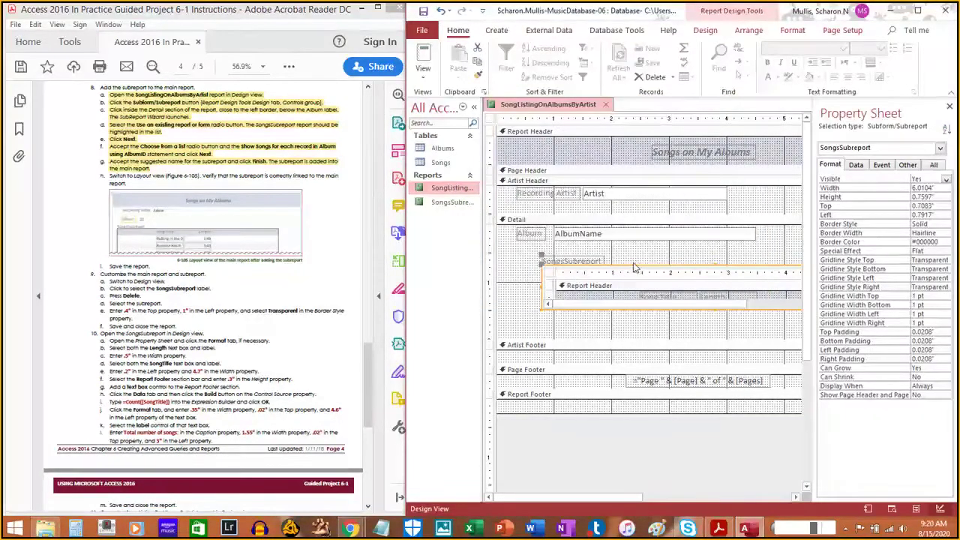
{"action": "left_click_drag", "start_coordinate": [630, 265], "coordinate": [601, 271]}
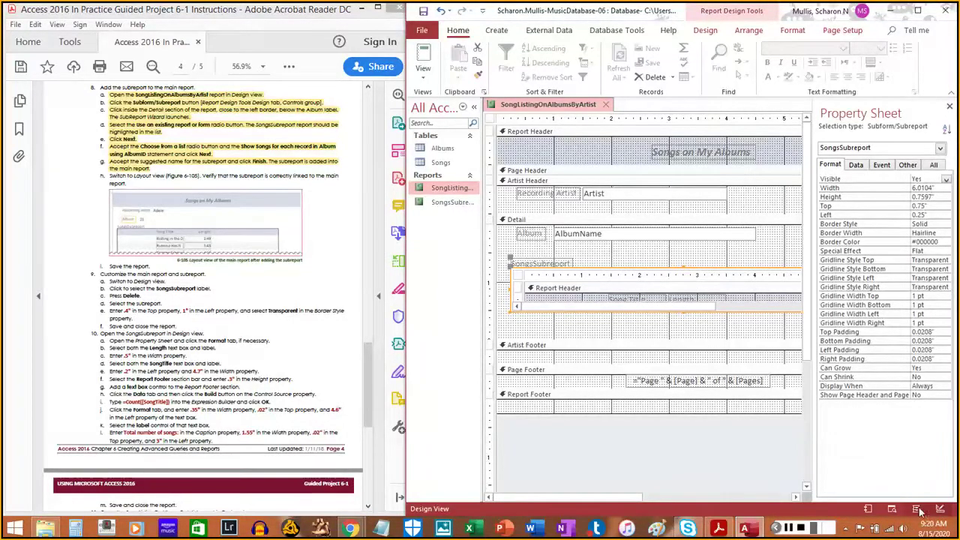
Switch SongListingOnAlbumsByArtist to Layout view to check the linked subreport, and highlight instruction 8h in the PDF
{"action": "left_click", "coordinate": [423, 75]}
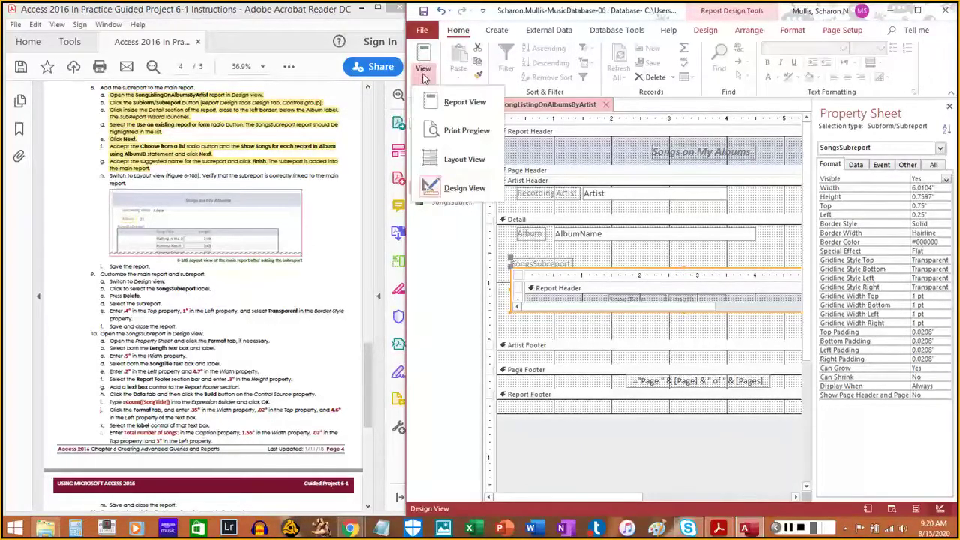
{"action": "left_click", "coordinate": [454, 160]}
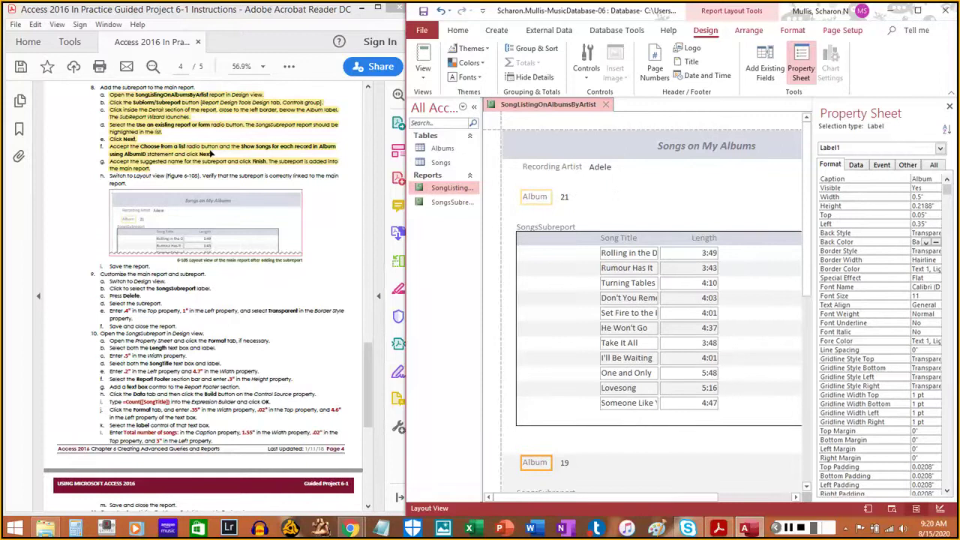
{"action": "left_click", "coordinate": [105, 177]}
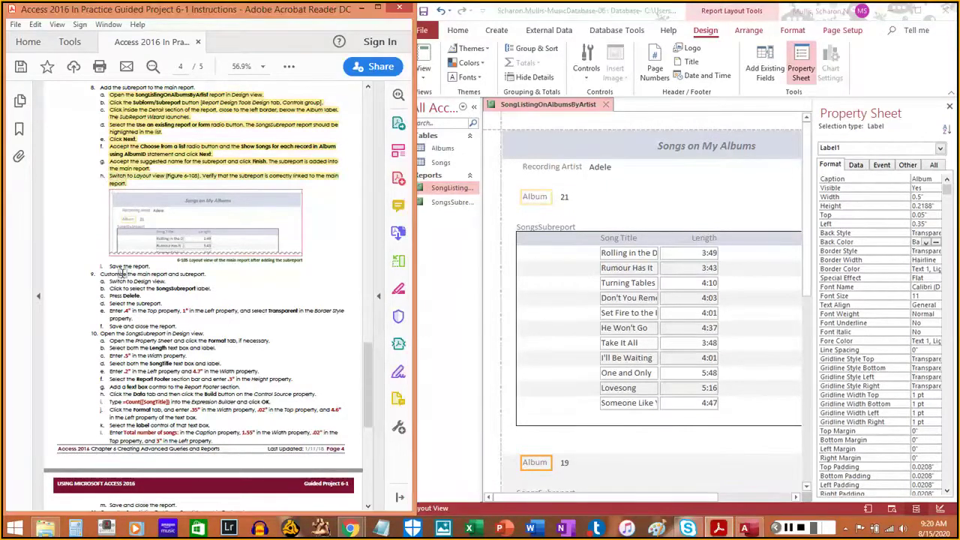
Save the SongListingOnAlbumsByArtist report and highlight the "Save the report" instruction in the PDF
{"action": "right_click", "coordinate": [550, 109]}
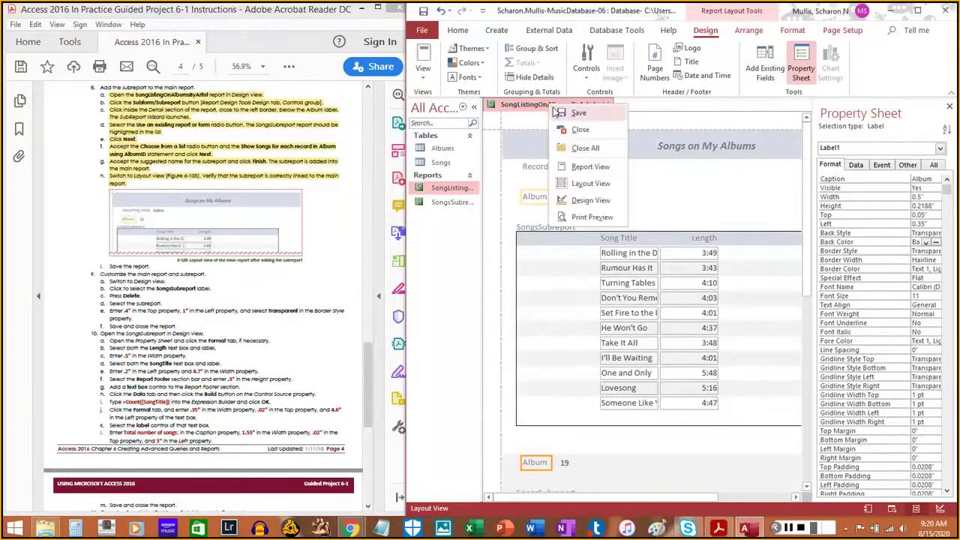
{"action": "left_click", "coordinate": [573, 117]}
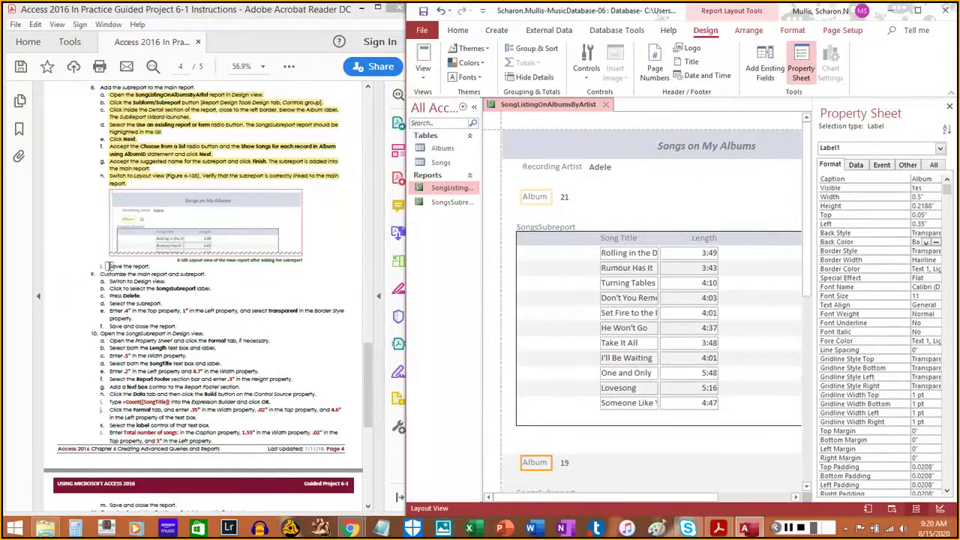
{"action": "left_click_drag", "start_coordinate": [109, 266], "coordinate": [132, 269]}
{"action": "left_click", "coordinate": [143, 272]}
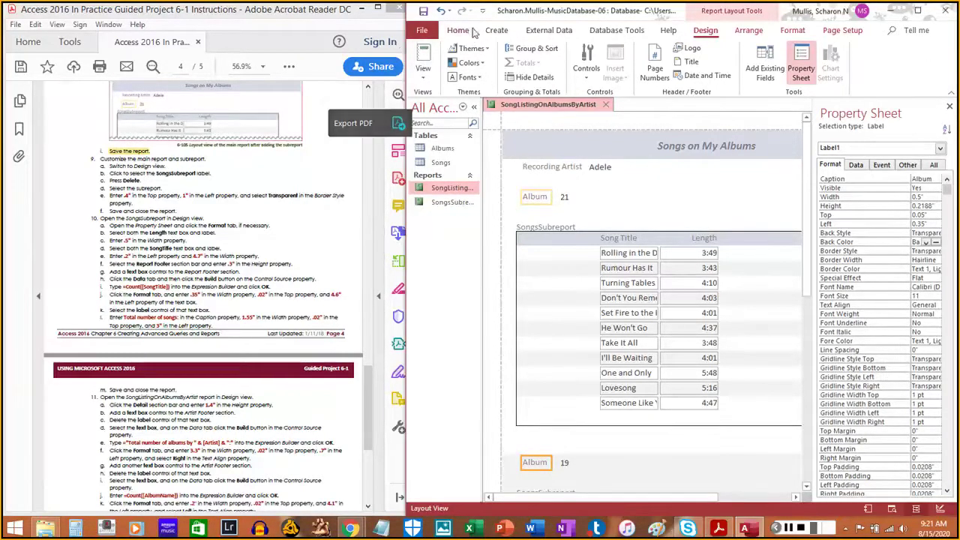
Switch the report back to Design view and highlight instruction 9a in the PDF
{"action": "left_click", "coordinate": [459, 30]}
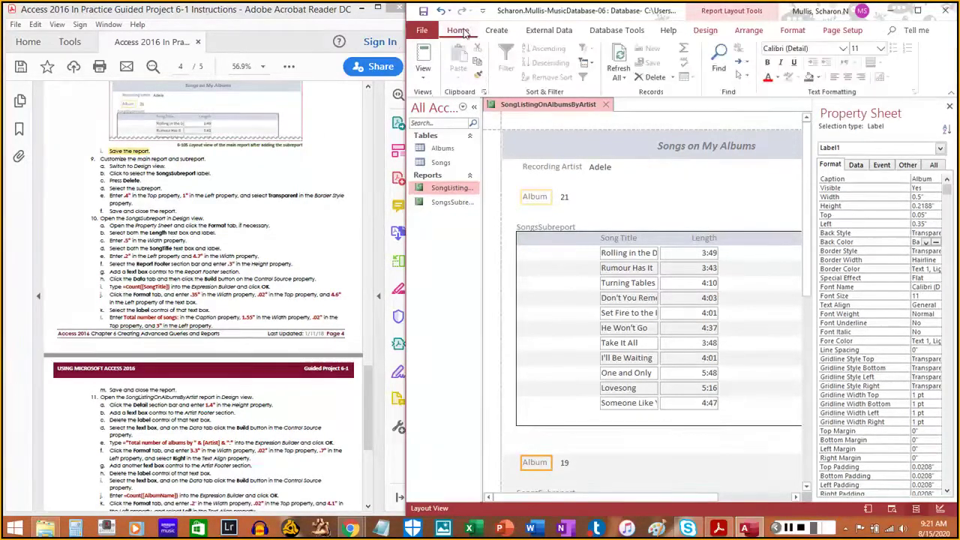
{"action": "left_click", "coordinate": [424, 78]}
{"action": "left_click", "coordinate": [467, 189]}
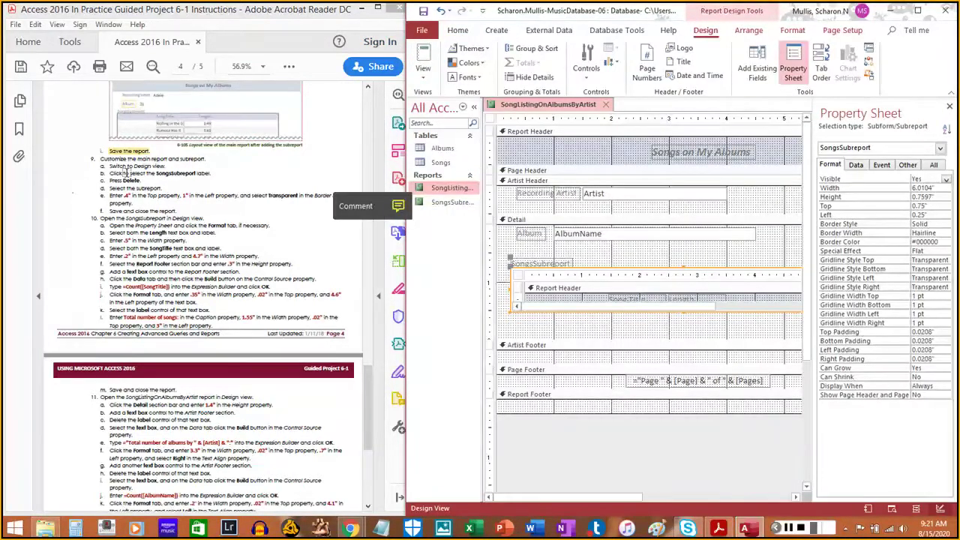
{"action": "left_click_drag", "start_coordinate": [109, 165], "coordinate": [164, 166]}
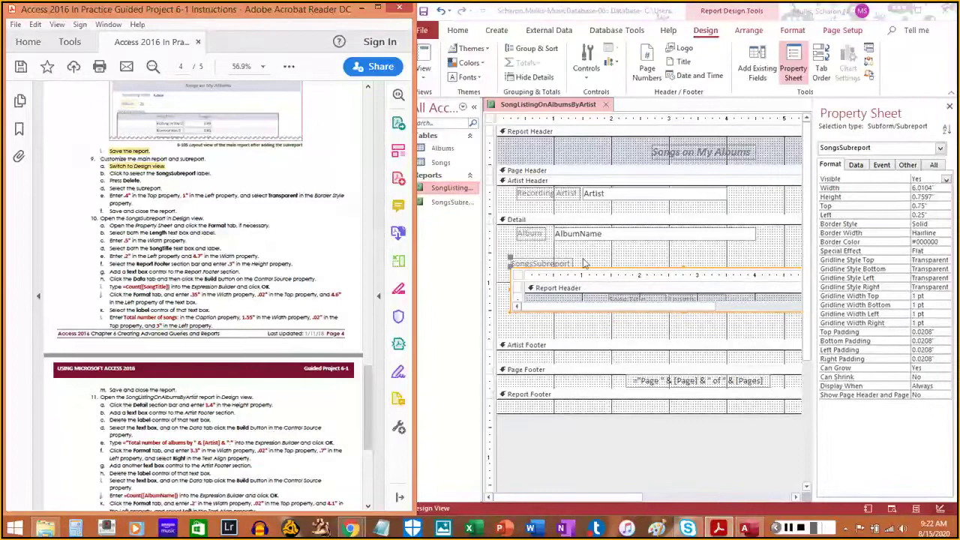
Delete the SongsSubreport label above the subreport in the Detail section, and highlight instructions 9b and 9c in the PDF
{"action": "left_click", "coordinate": [940, 149]}
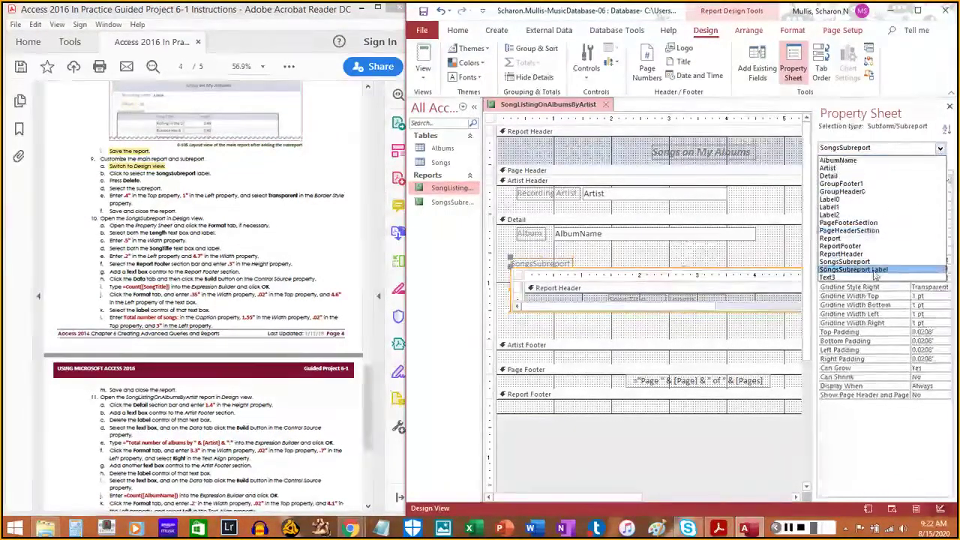
{"action": "left_click", "coordinate": [874, 270]}
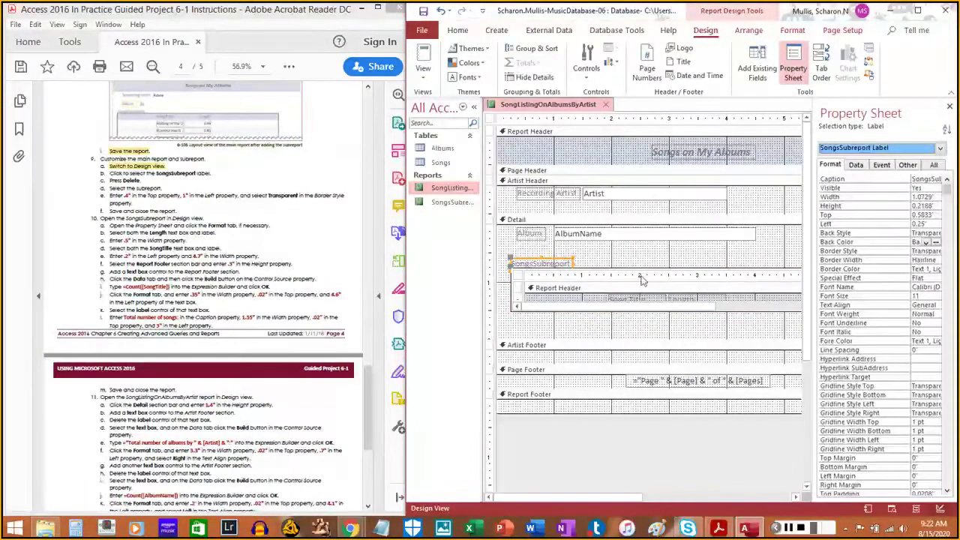
{"action": "left_click", "coordinate": [533, 259]}
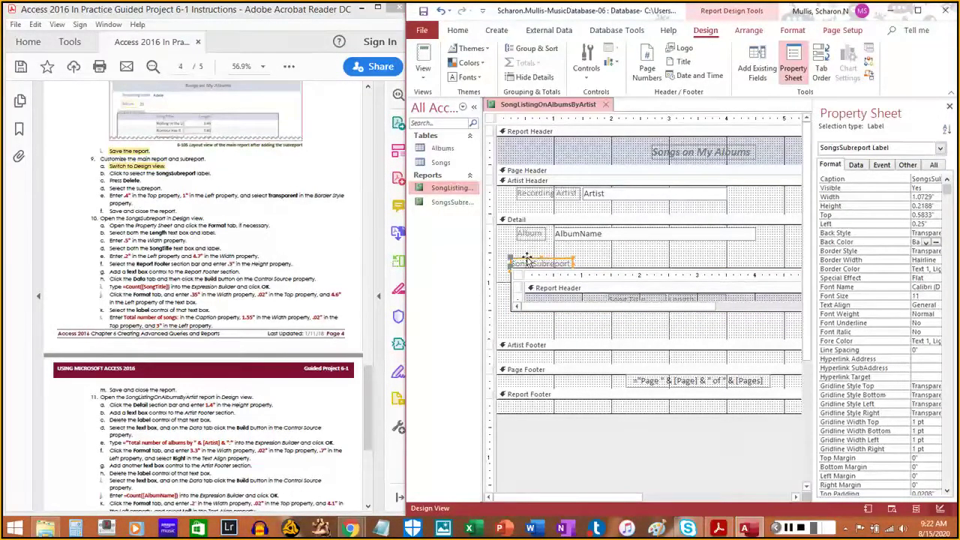
{"action": "left_click", "coordinate": [940, 148]}
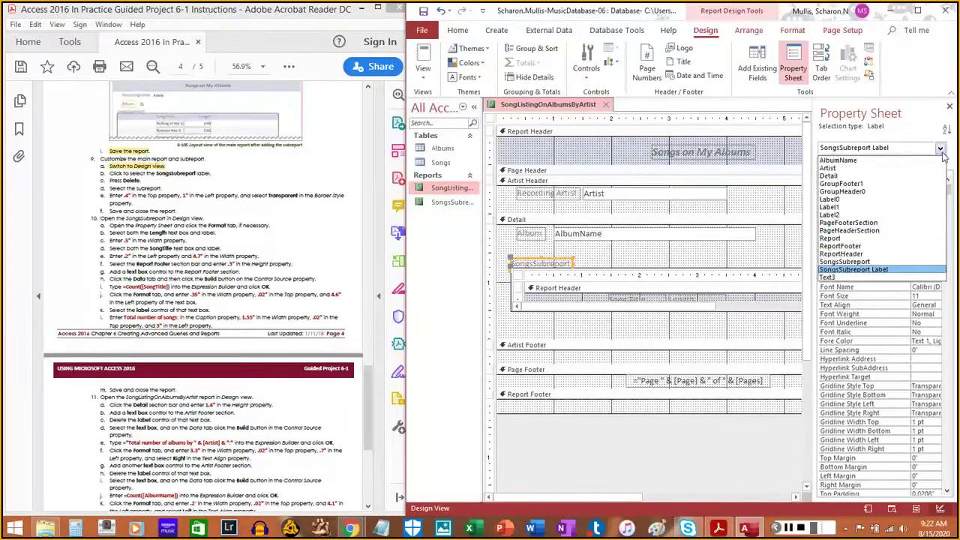
{"action": "left_click", "coordinate": [877, 270]}
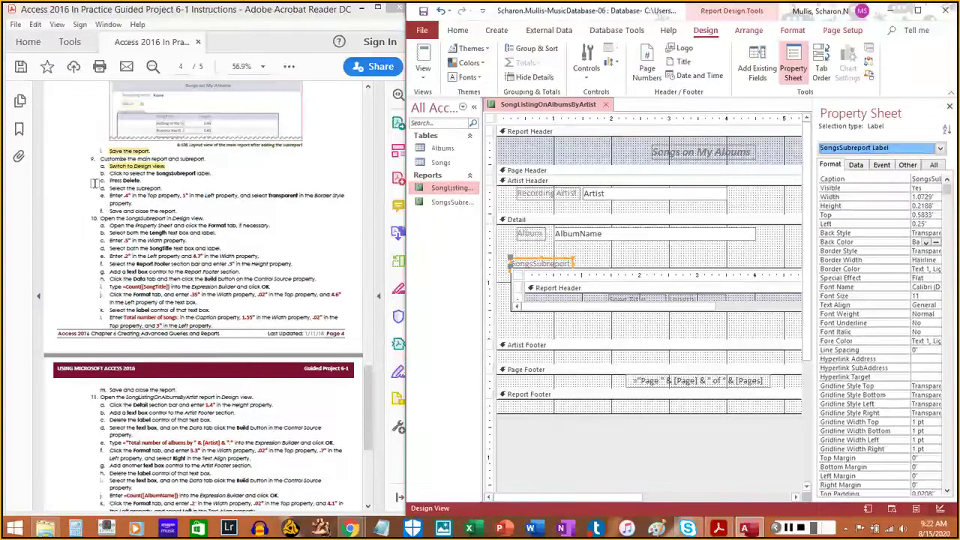
{"action": "left_click_drag", "start_coordinate": [109, 174], "coordinate": [219, 169]}
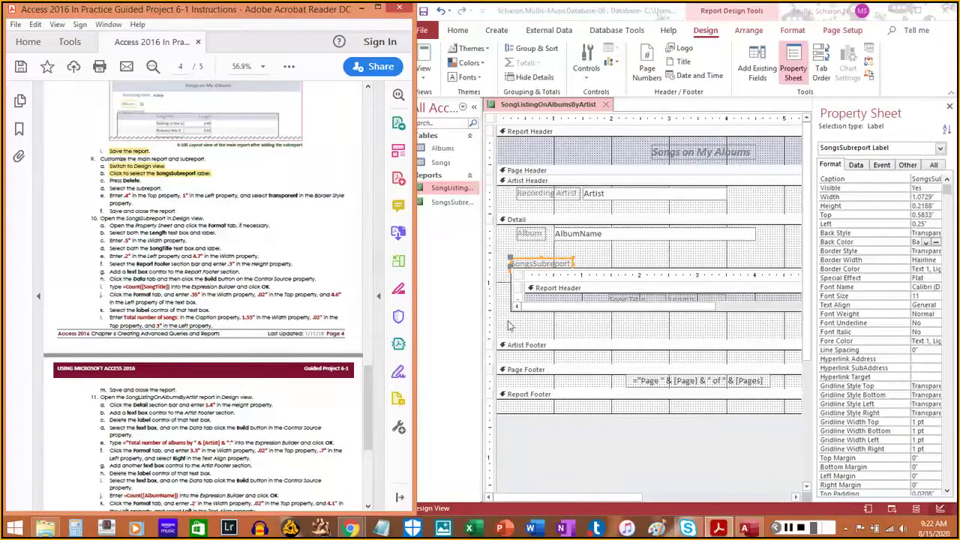
{"action": "left_click", "coordinate": [569, 260]}
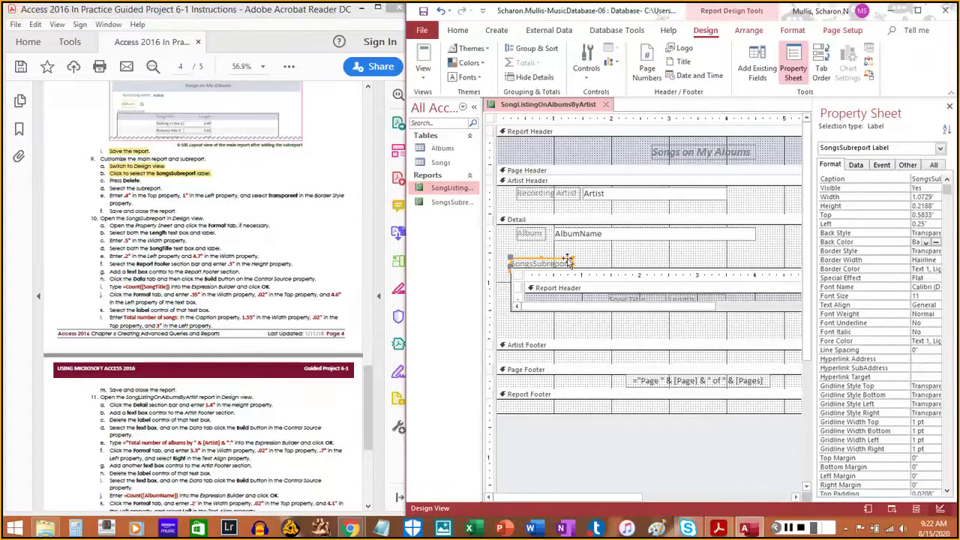
{"action": "key", "text": "Delete"}
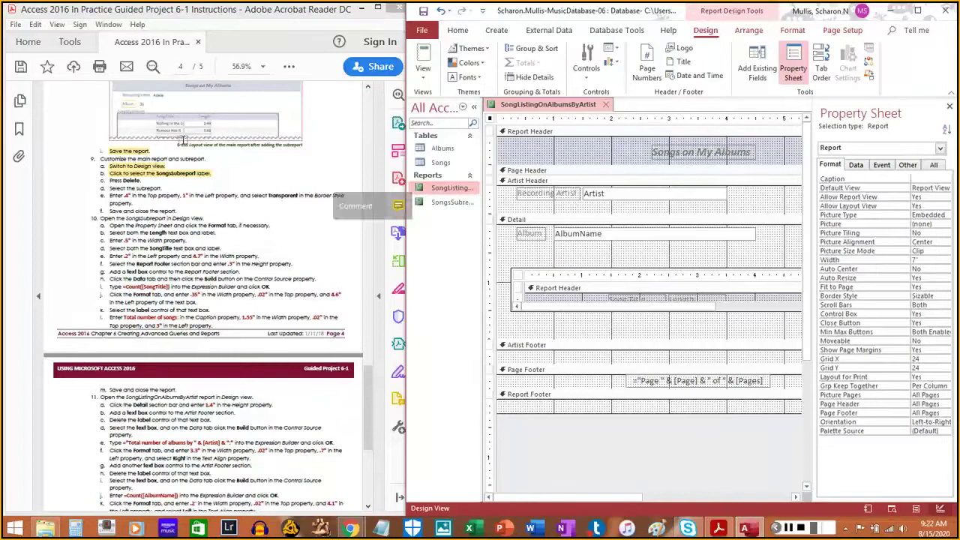
{"action": "left_click_drag", "start_coordinate": [109, 180], "coordinate": [133, 181]}
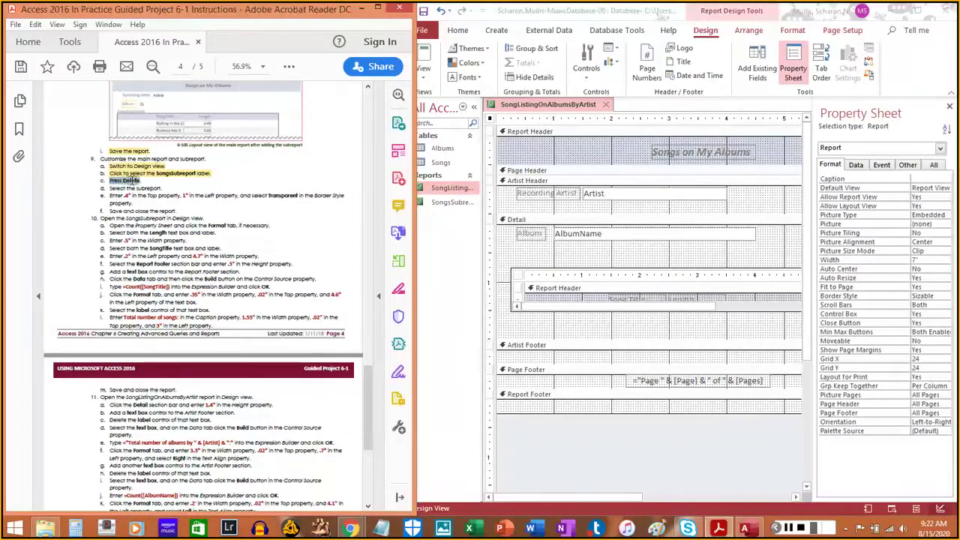
Set the SongsSubreport control's Top to 0.4 inches and Left to 1 inch, and highlight instruction 9d in the PDF
{"action": "left_click", "coordinate": [604, 269]}
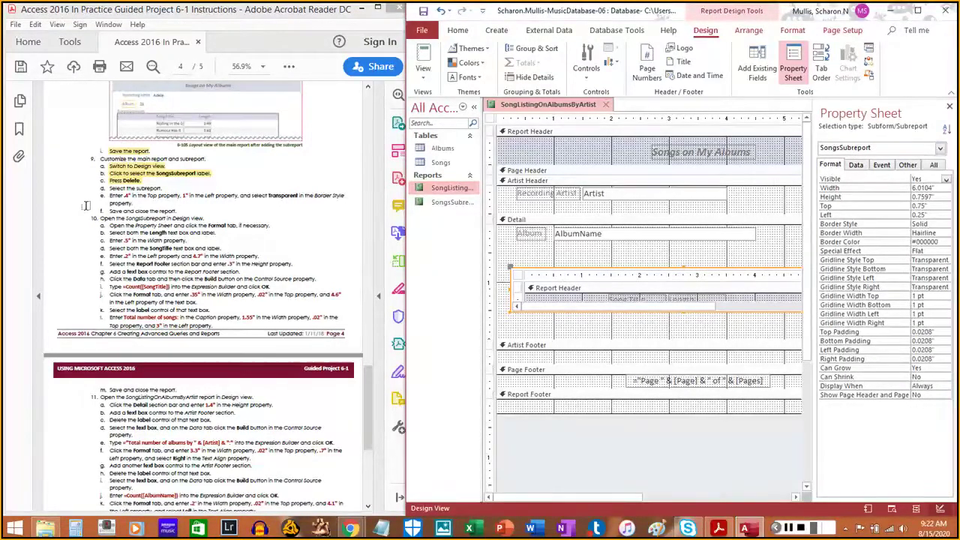
{"action": "left_click_drag", "start_coordinate": [109, 187], "coordinate": [171, 187]}
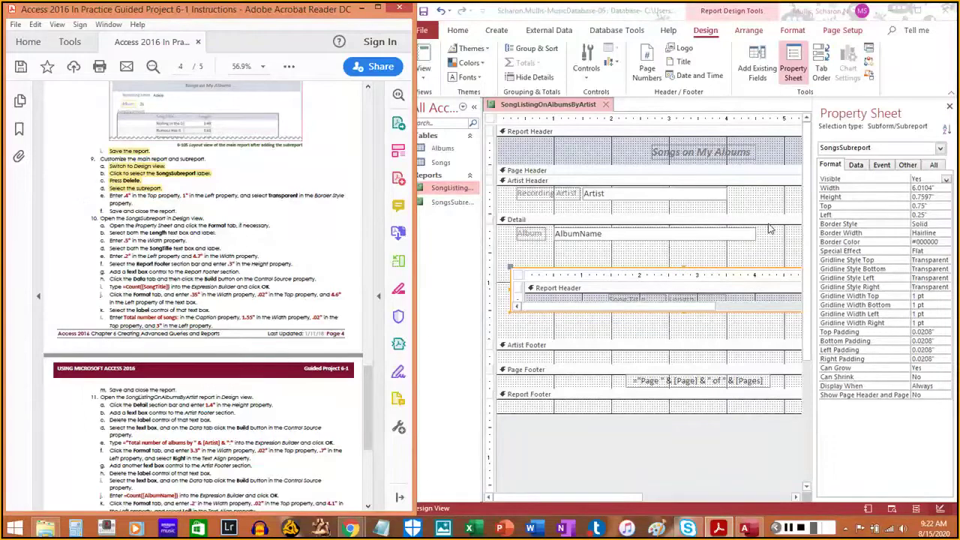
{"action": "left_click", "coordinate": [928, 213]}
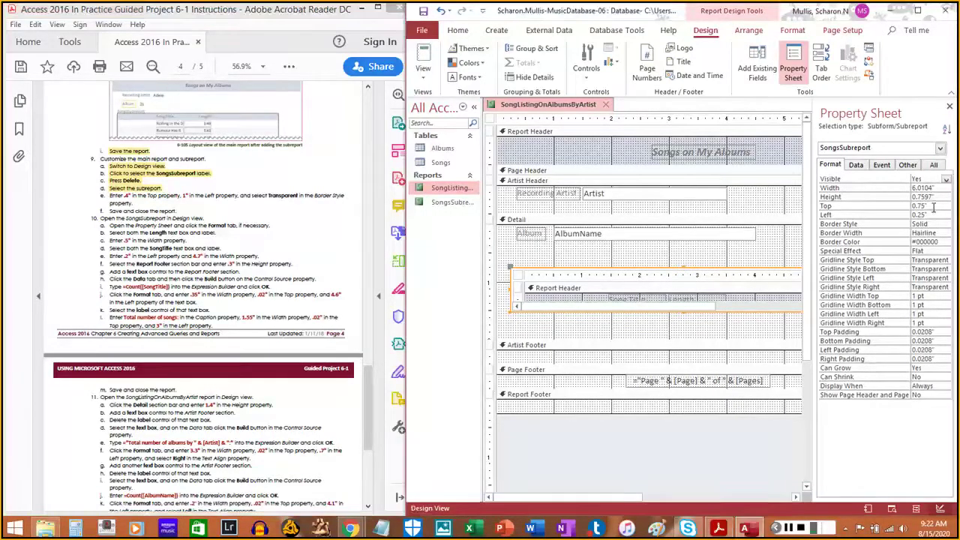
{"action": "left_click", "coordinate": [891, 206]}
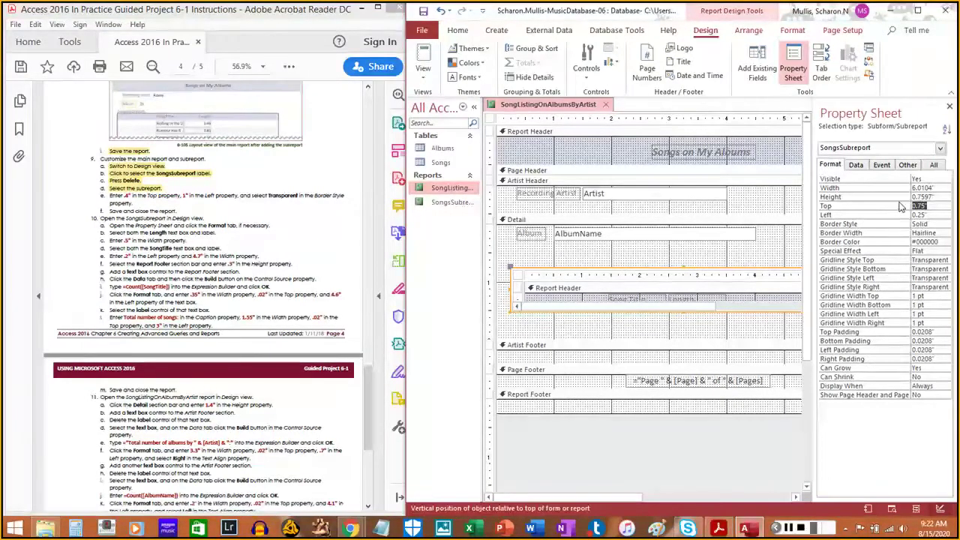
{"action": "type", "text": ".4"}
{"action": "key", "text": "Tab"}
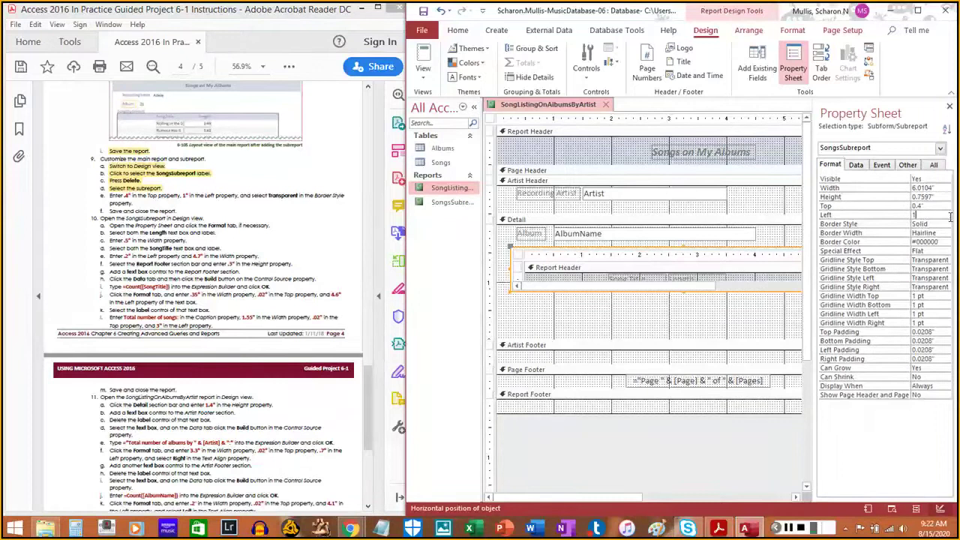
{"action": "type", "text": "1"}
{"action": "key", "text": "Tab"}
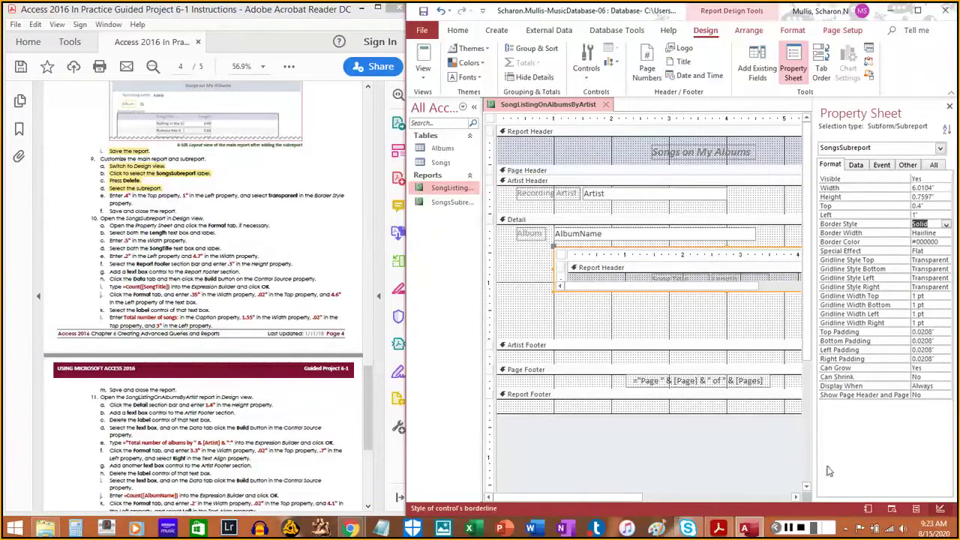
Set the subreport's Border Style to Transparent, comparing the report in Report view before and after the change
{"action": "left_click", "coordinate": [891, 509]}
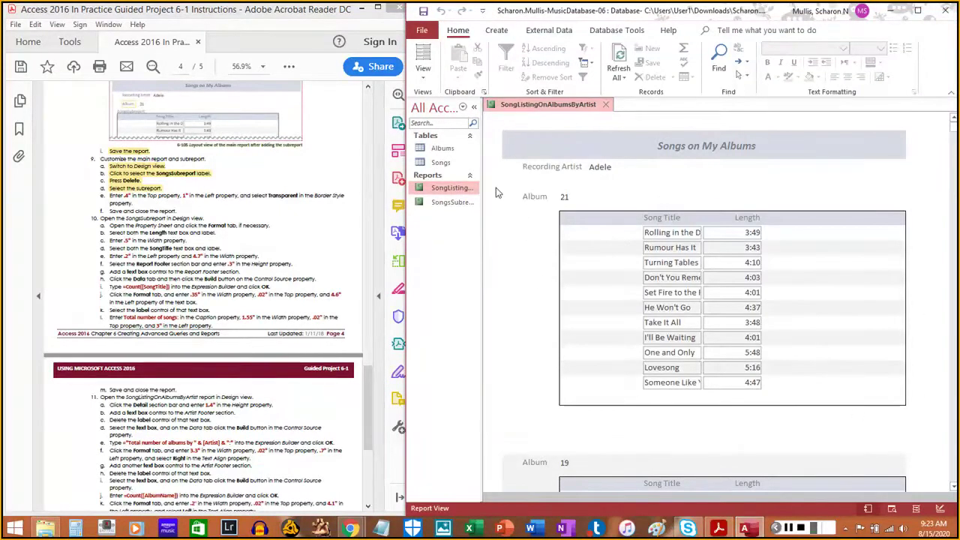
{"action": "left_click", "coordinate": [940, 509]}
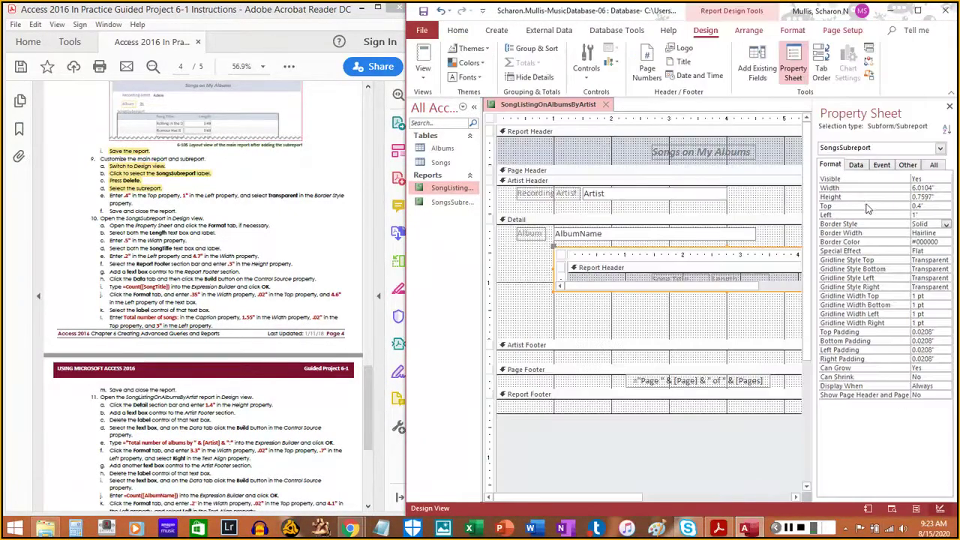
{"action": "left_click", "coordinate": [947, 224]}
{"action": "left_click", "coordinate": [932, 233]}
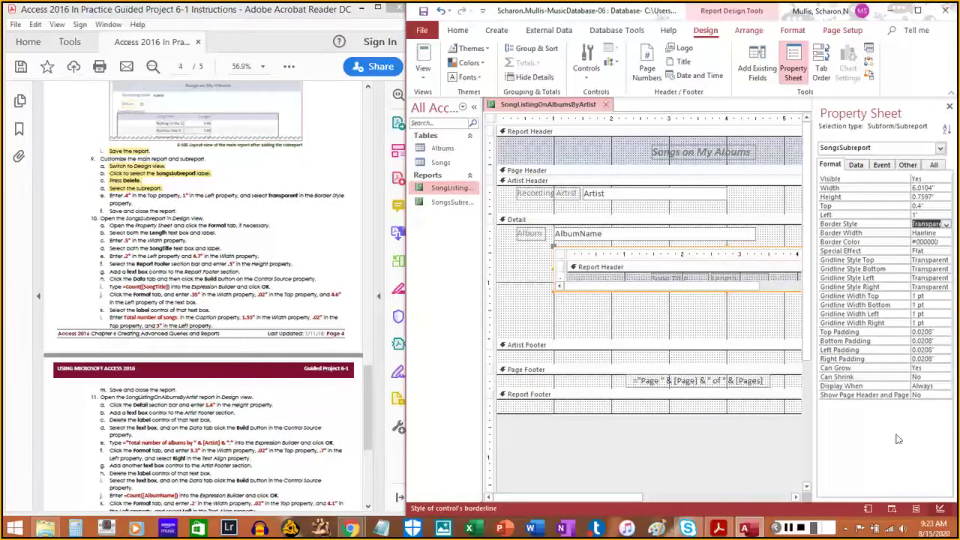
{"action": "left_click", "coordinate": [694, 309]}
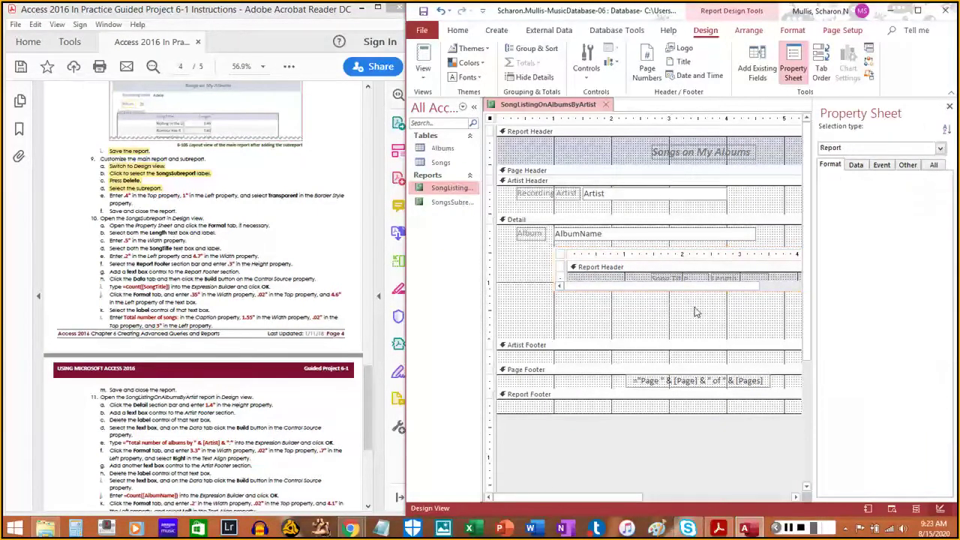
{"action": "left_click", "coordinate": [714, 255]}
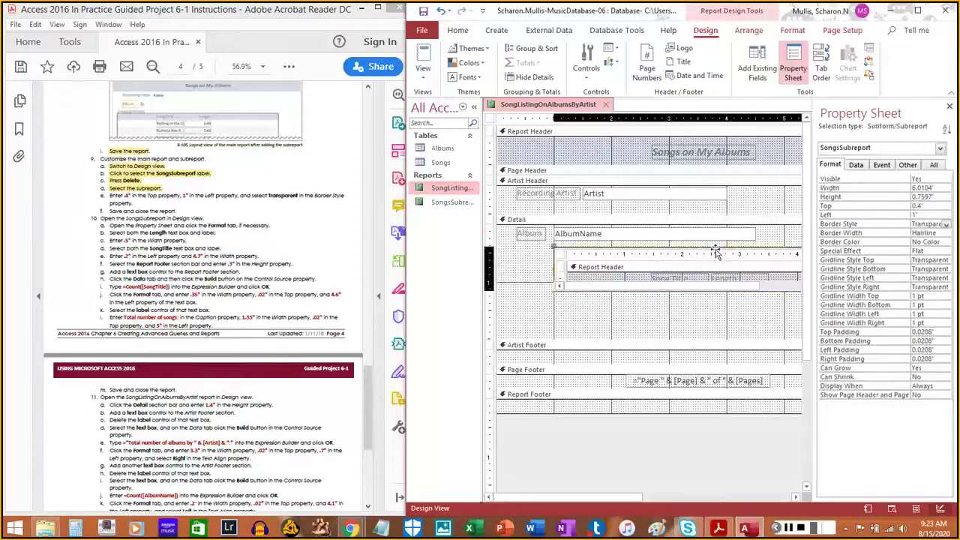
{"action": "left_click", "coordinate": [869, 510]}
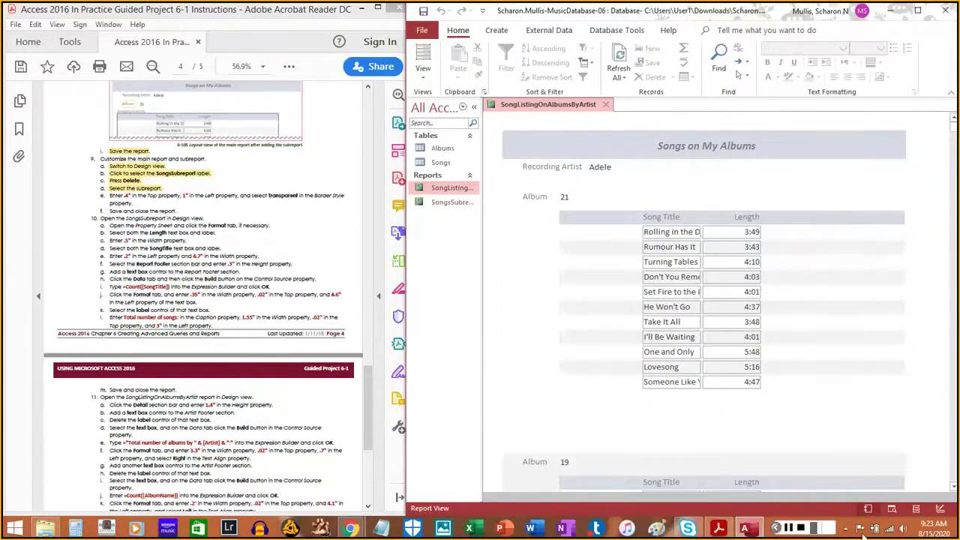
{"action": "left_click", "coordinate": [940, 509]}
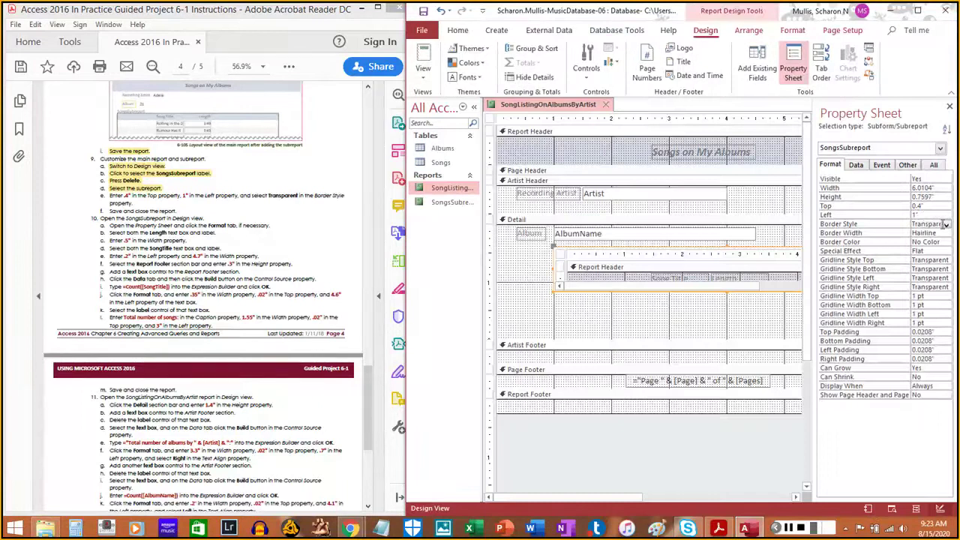
Try a Dashes border style on the subreport, preview it in Report view, and restore the Transparent style in Design view
{"action": "left_click", "coordinate": [947, 225]}
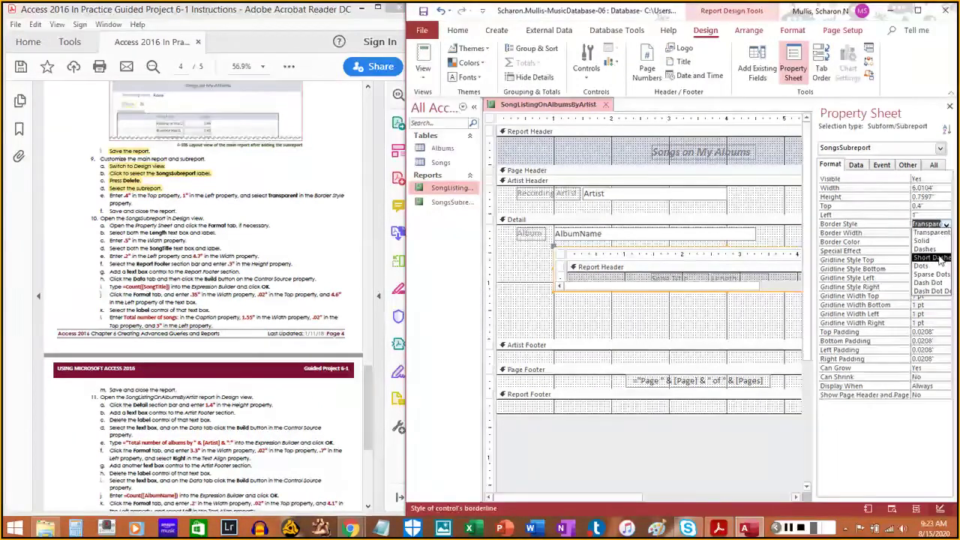
{"action": "left_click", "coordinate": [928, 249]}
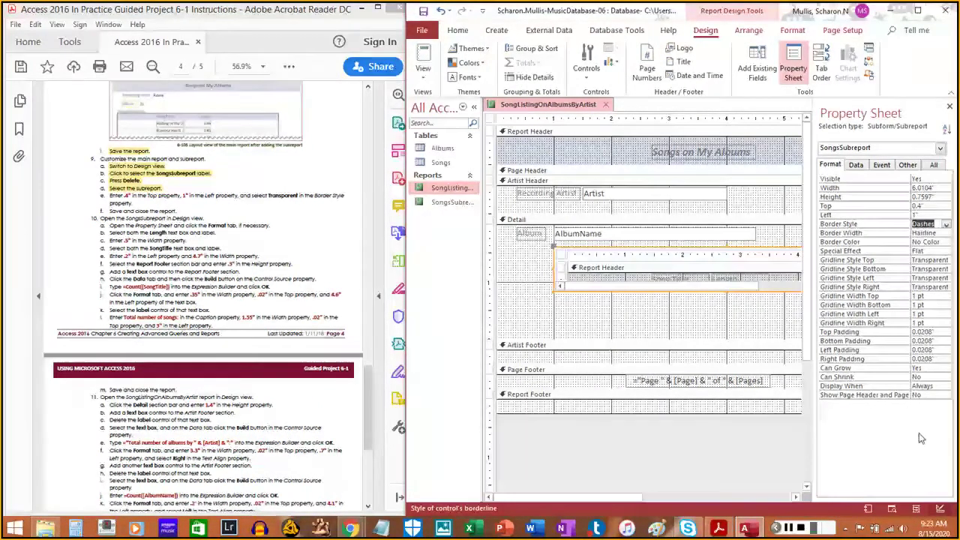
{"action": "key", "text": "Tab"}
{"action": "left_click", "coordinate": [869, 509]}
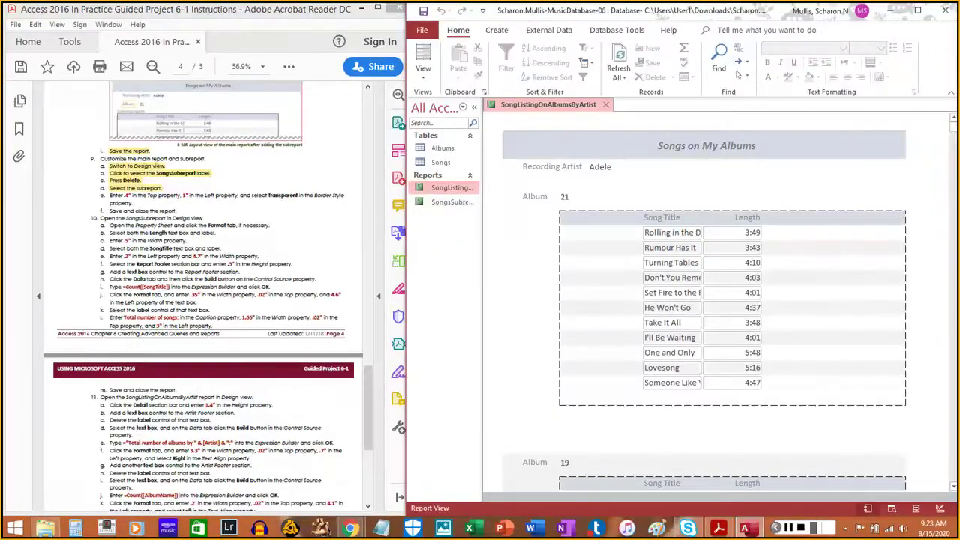
{"action": "left_click", "coordinate": [940, 509]}
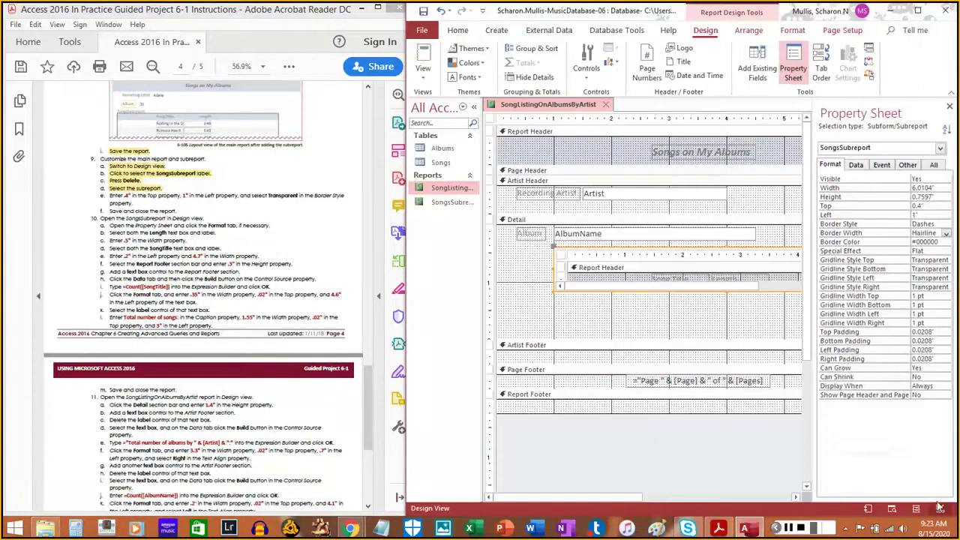
{"action": "left_click", "coordinate": [939, 223]}
{"action": "left_click", "coordinate": [947, 224]}
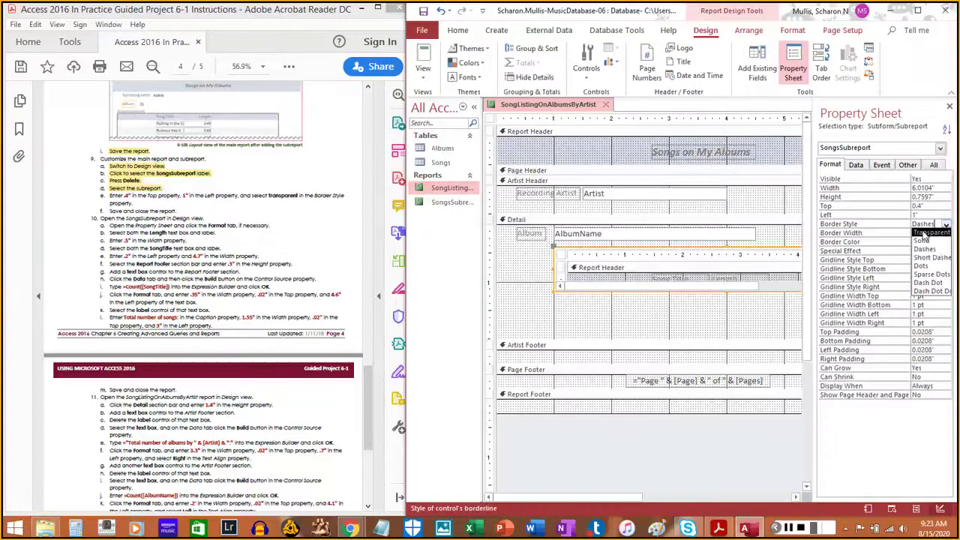
{"action": "left_click", "coordinate": [934, 233]}
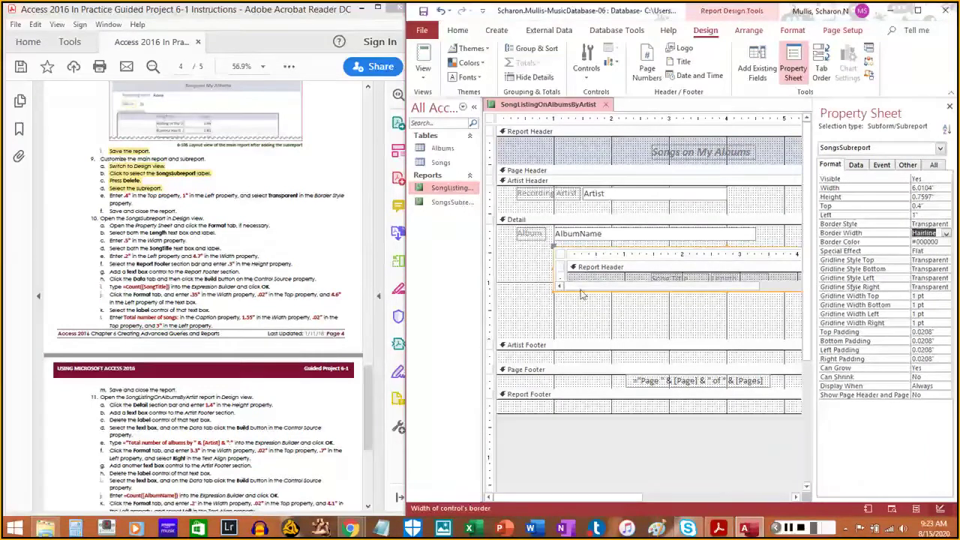
Save and close the SongListingOnAlbumsByArtist report, and highlight instructions 9e and 9f in the PDF
{"action": "left_click", "coordinate": [578, 339]}
{"action": "left_click", "coordinate": [525, 220]}
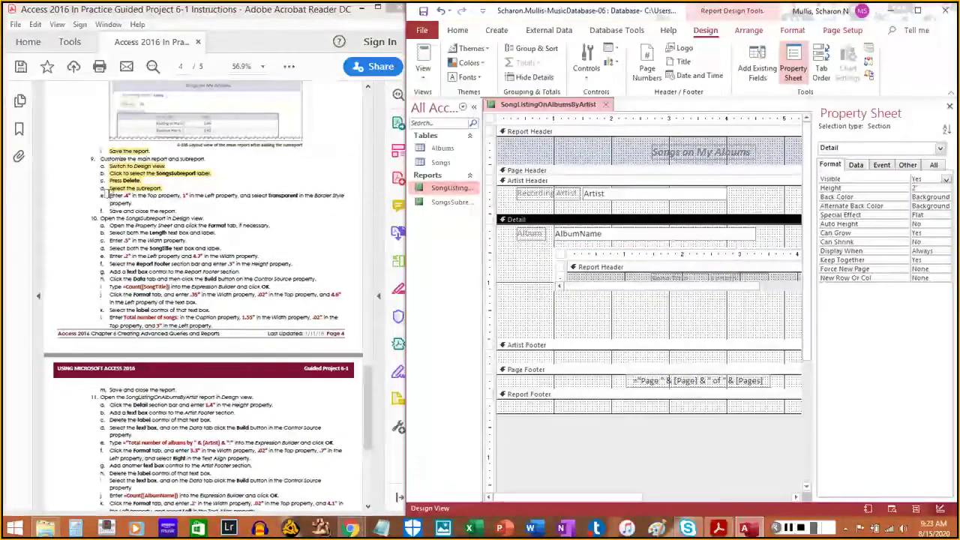
{"action": "left_click", "coordinate": [113, 196]}
{"action": "left_click_drag", "start_coordinate": [113, 195], "coordinate": [132, 202]}
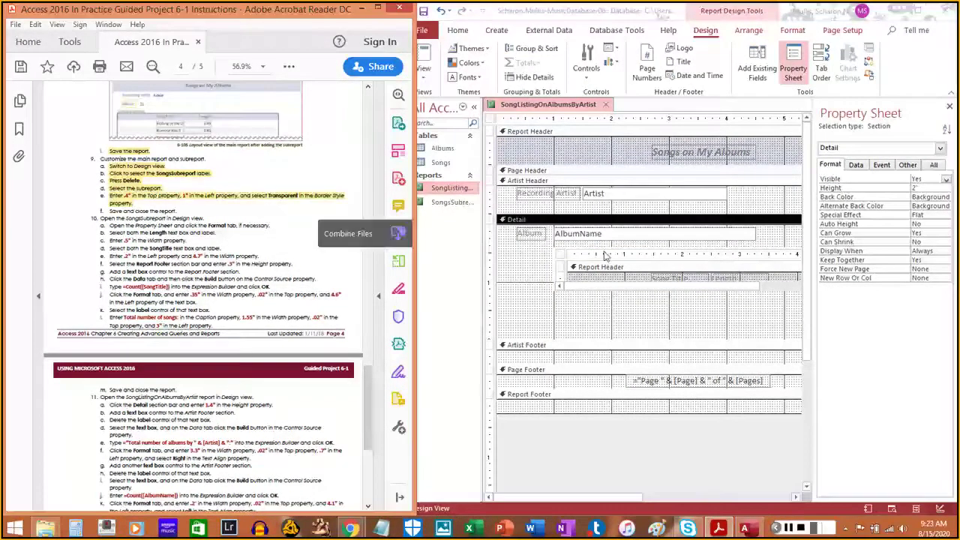
{"action": "left_click", "coordinate": [525, 106]}
{"action": "right_click", "coordinate": [525, 108]}
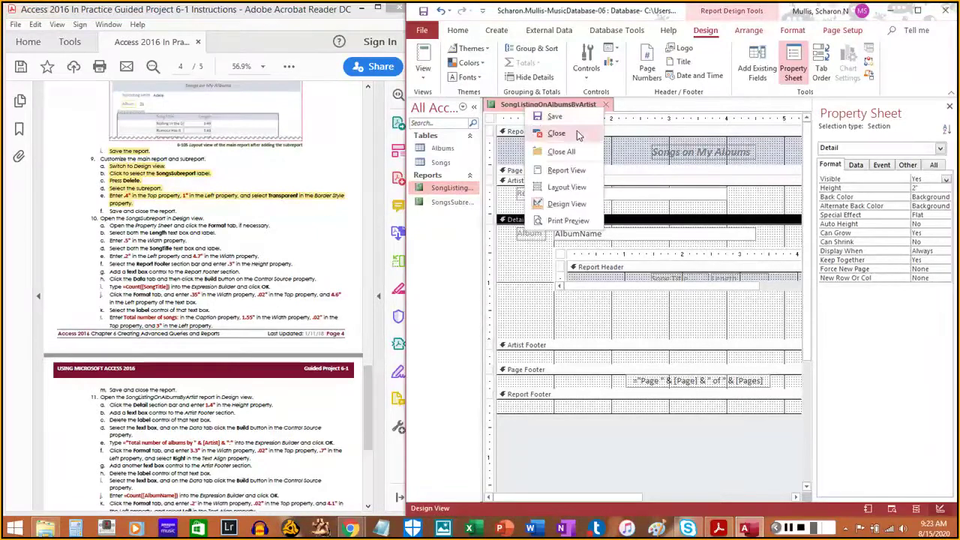
{"action": "left_click", "coordinate": [566, 121]}
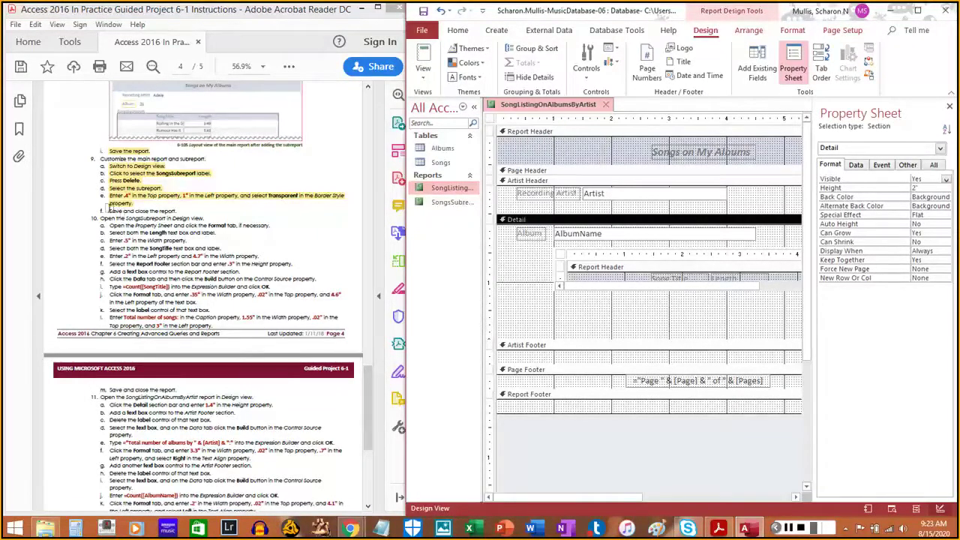
{"action": "left_click_drag", "start_coordinate": [108, 211], "coordinate": [178, 211]}
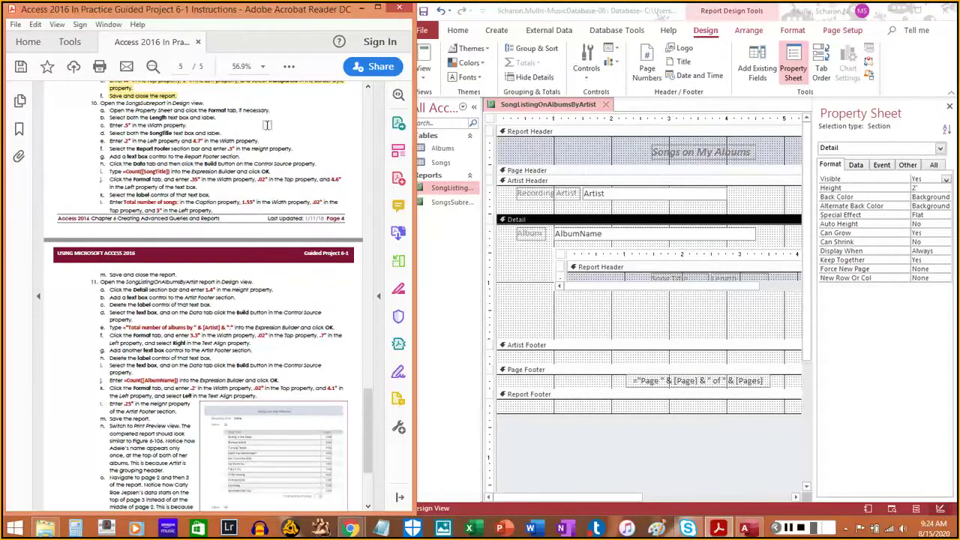
{"action": "left_click", "coordinate": [606, 105]}
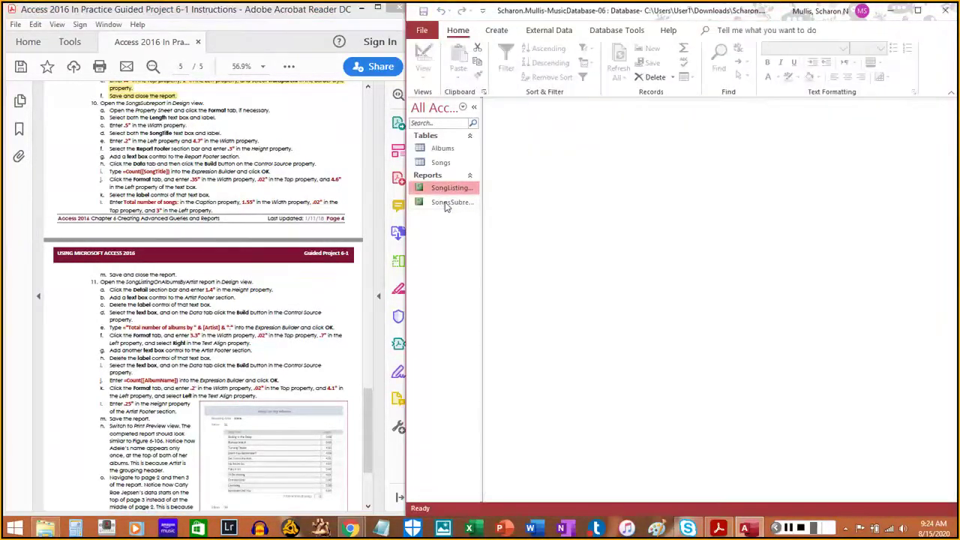
Open the SongsSubreport report in Design view and highlight instruction 10a in the PDF
{"action": "right_click", "coordinate": [447, 204]}
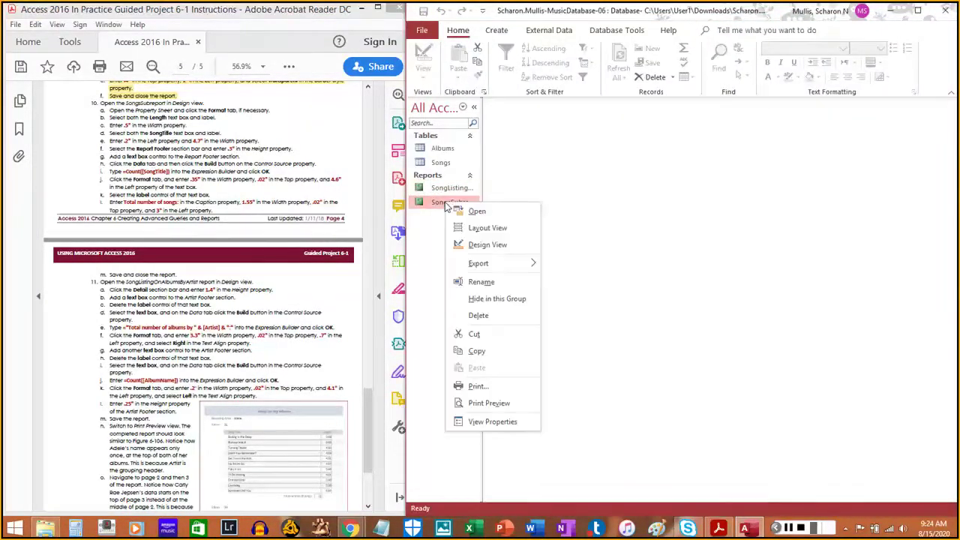
{"action": "left_click", "coordinate": [471, 248]}
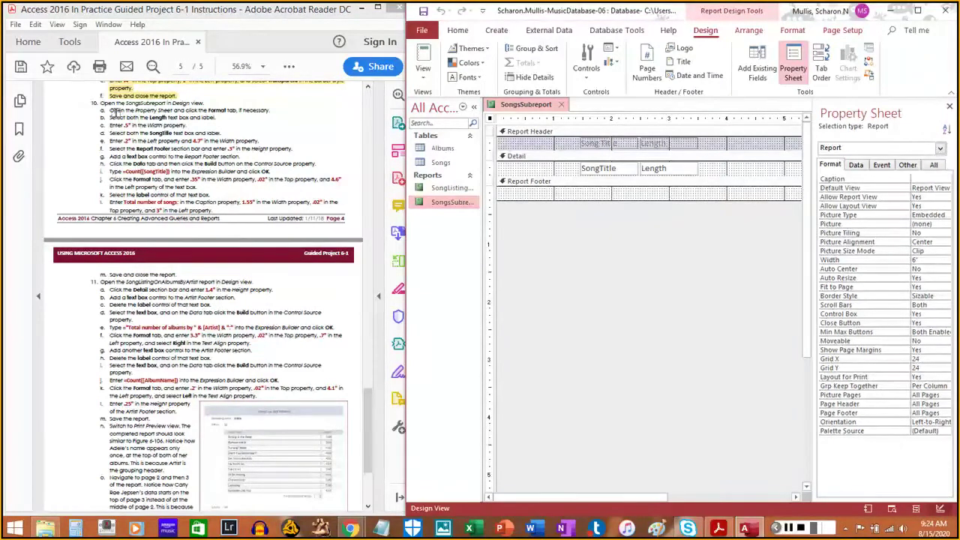
{"action": "left_click_drag", "start_coordinate": [109, 111], "coordinate": [270, 111]}
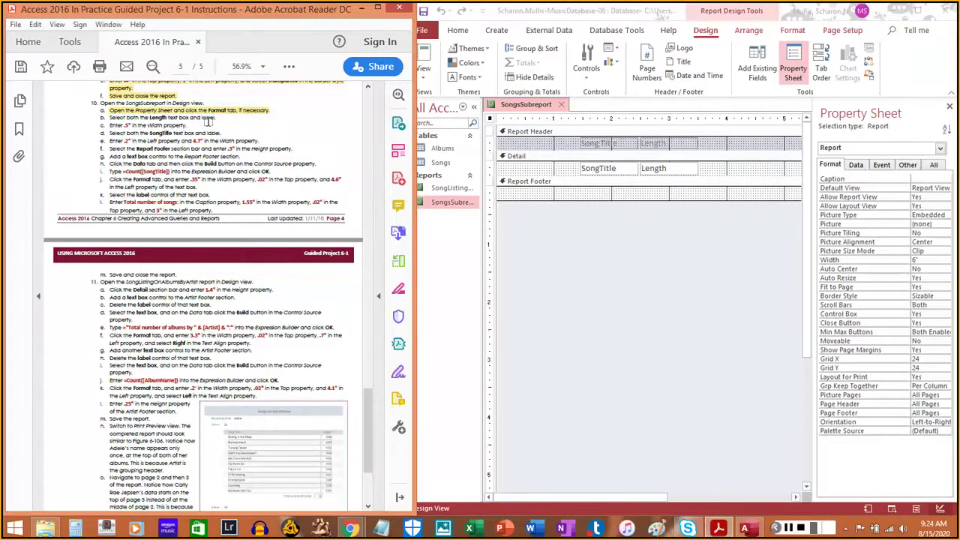
Set the Width of both the Length text box and its label to 0.5 inches, and highlight instructions 10b and 10c
{"action": "left_click", "coordinate": [672, 168]}
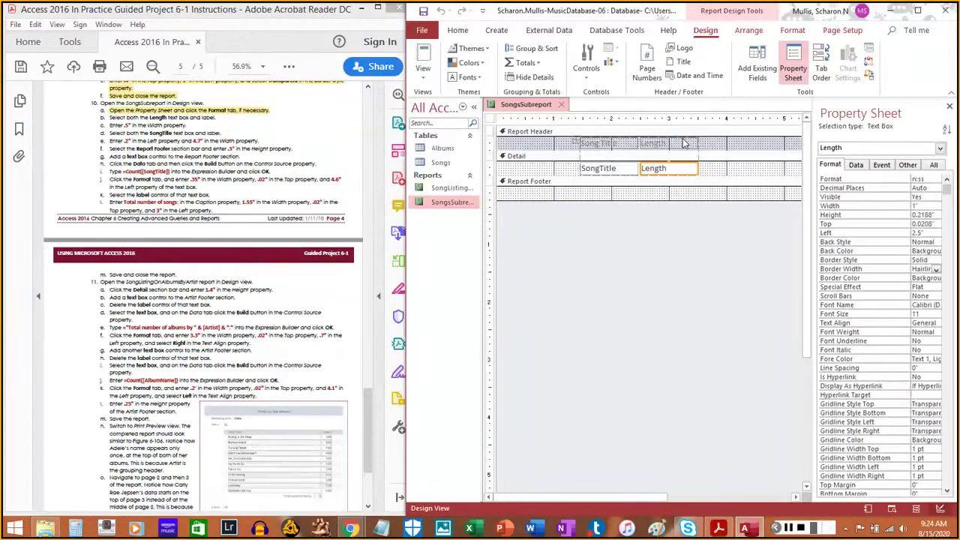
{"action": "left_click", "coordinate": [684, 142], "text": "shift"}
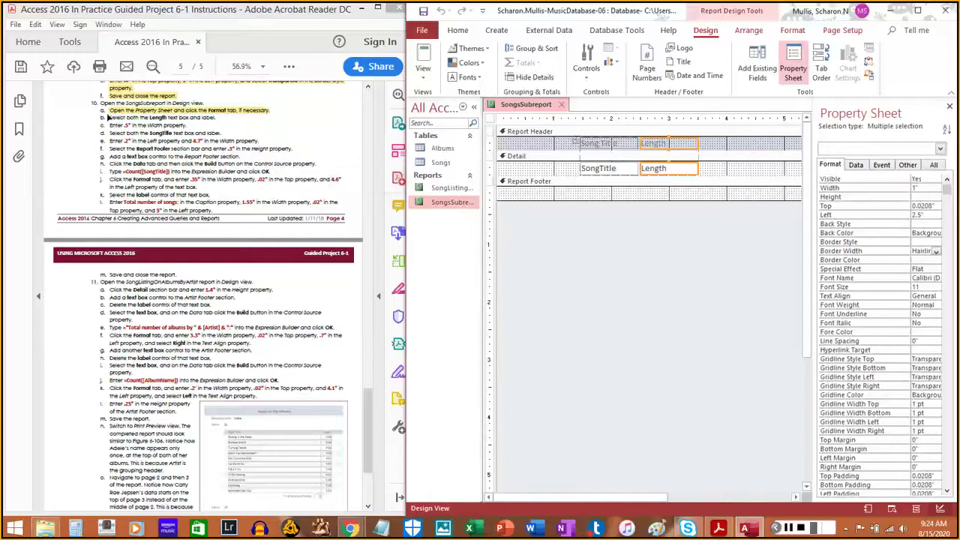
{"action": "left_click_drag", "start_coordinate": [109, 117], "coordinate": [217, 120]}
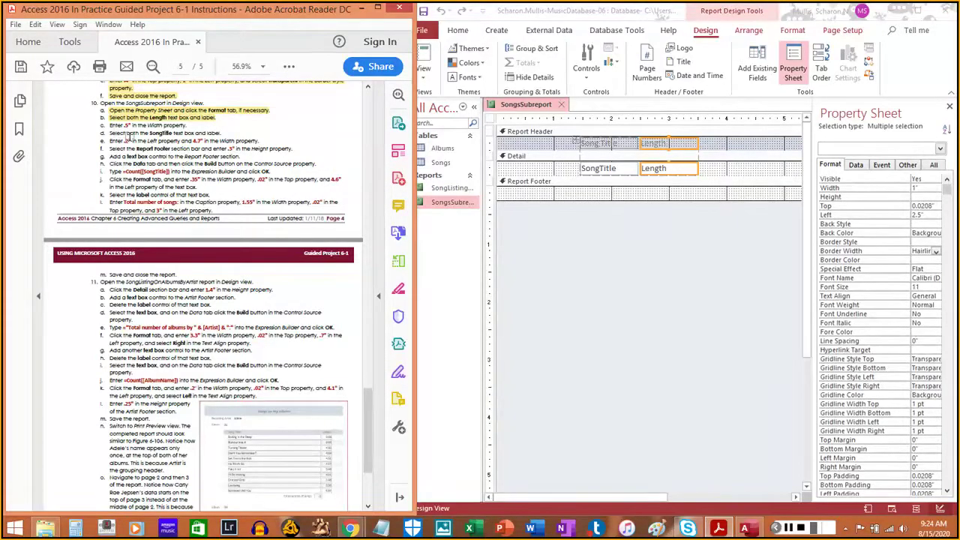
{"action": "left_click", "coordinate": [916, 189]}
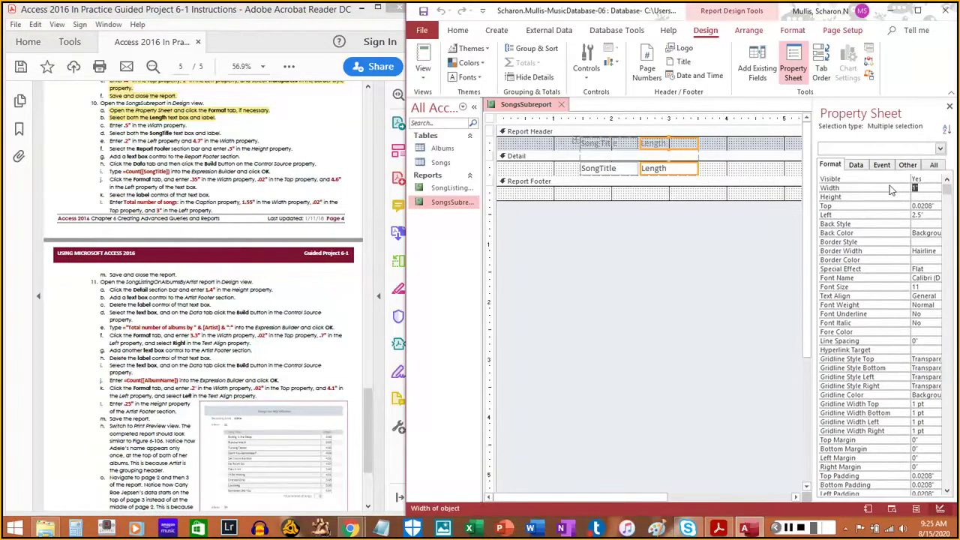
{"action": "type", "text": ".5"}
{"action": "key", "text": "Return"}
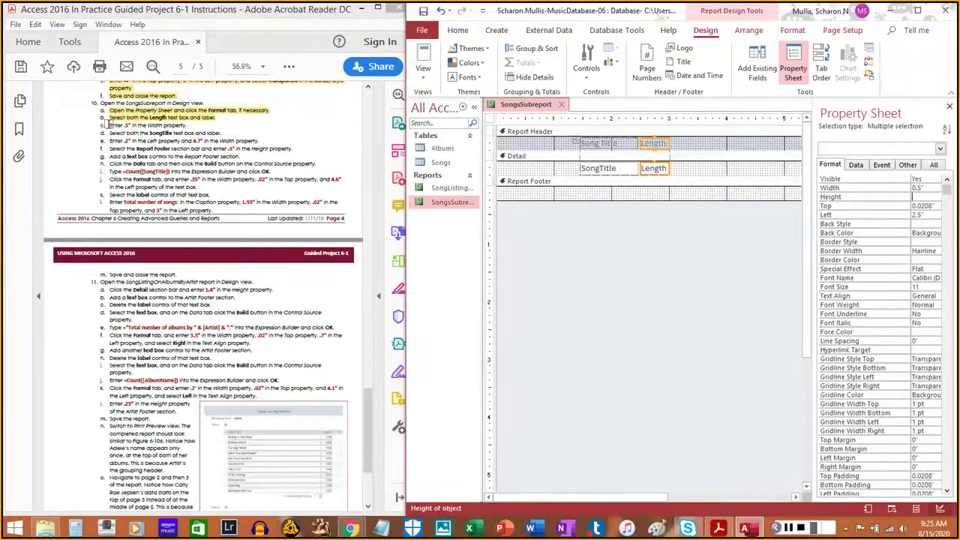
{"action": "left_click_drag", "start_coordinate": [110, 124], "coordinate": [183, 128]}
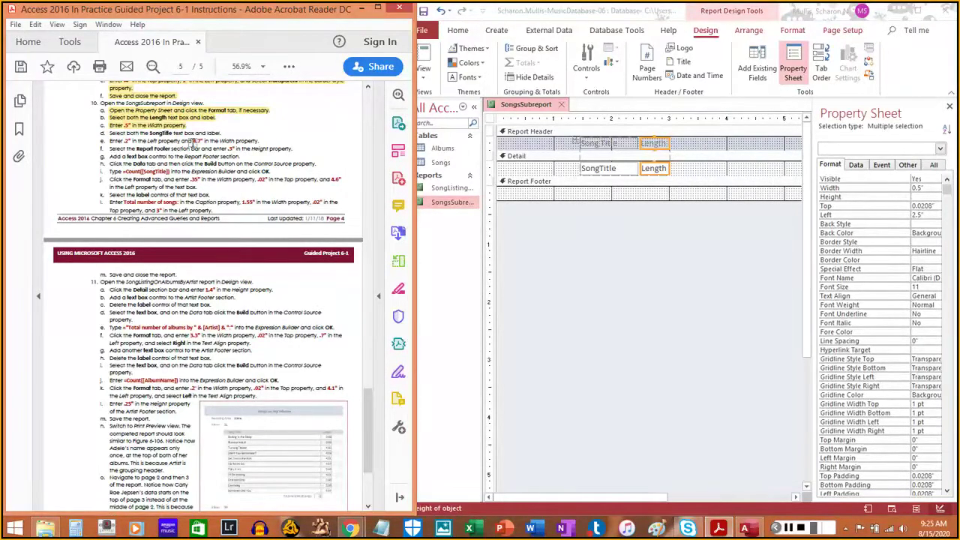
Set the SongTitle text box and its label to Left 0.2 inches and Width 4.7 inches, and highlight instructions 10d and 10e in the PDF
{"action": "left_click", "coordinate": [618, 169]}
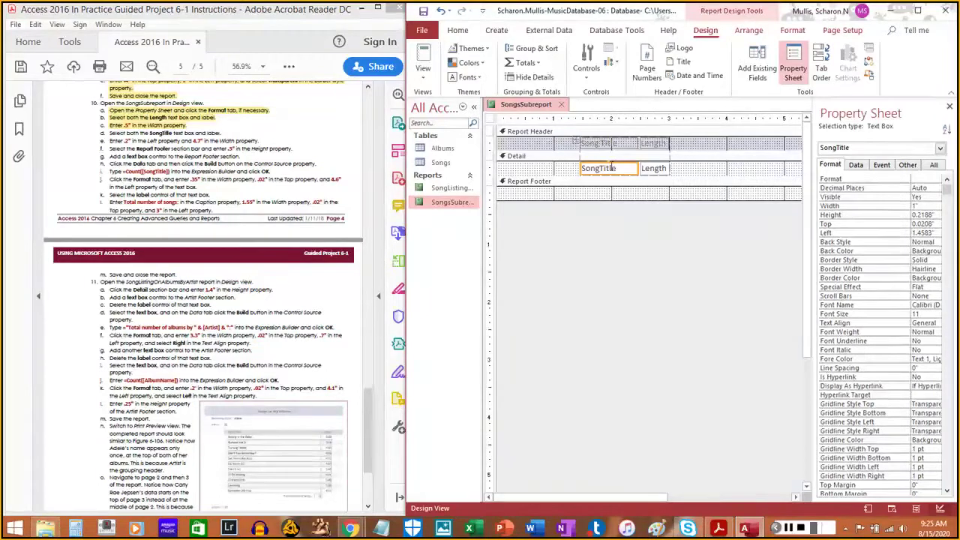
{"action": "left_click", "coordinate": [615, 144], "text": "shift"}
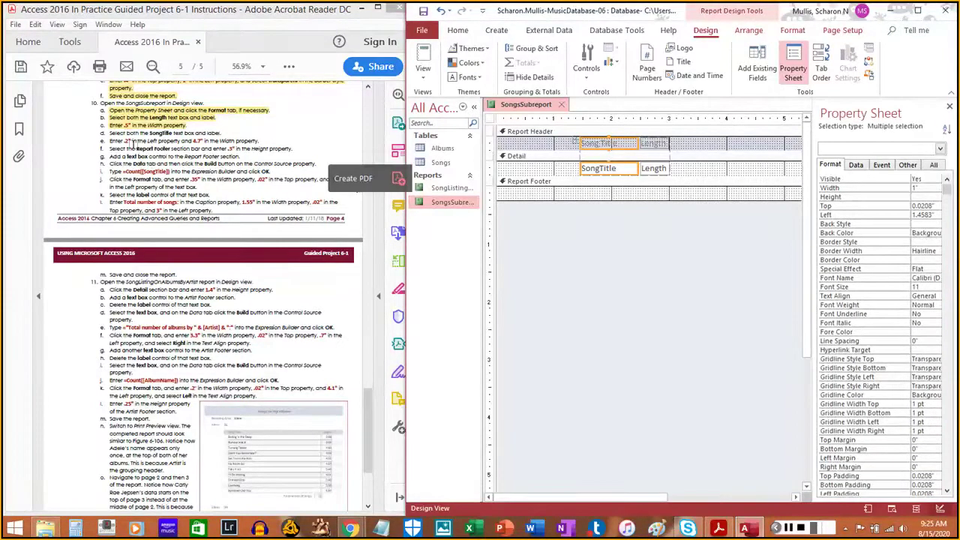
{"action": "left_click_drag", "start_coordinate": [108, 132], "coordinate": [223, 132]}
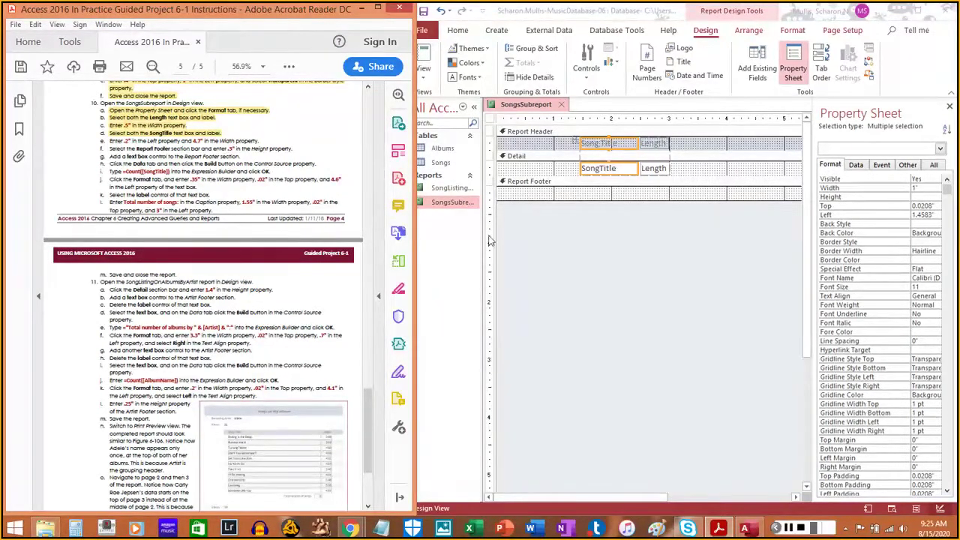
{"action": "left_click", "coordinate": [889, 217]}
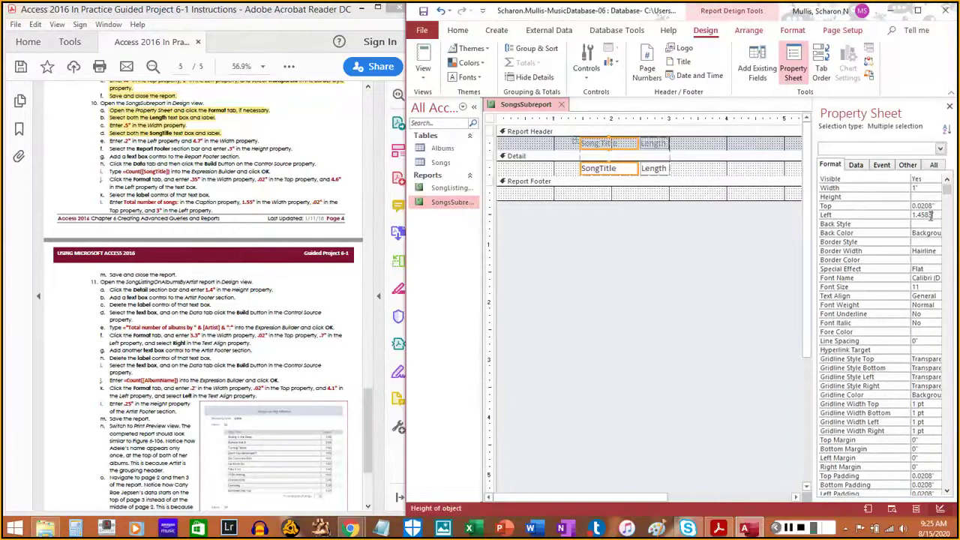
{"action": "type", "text": ".2"}
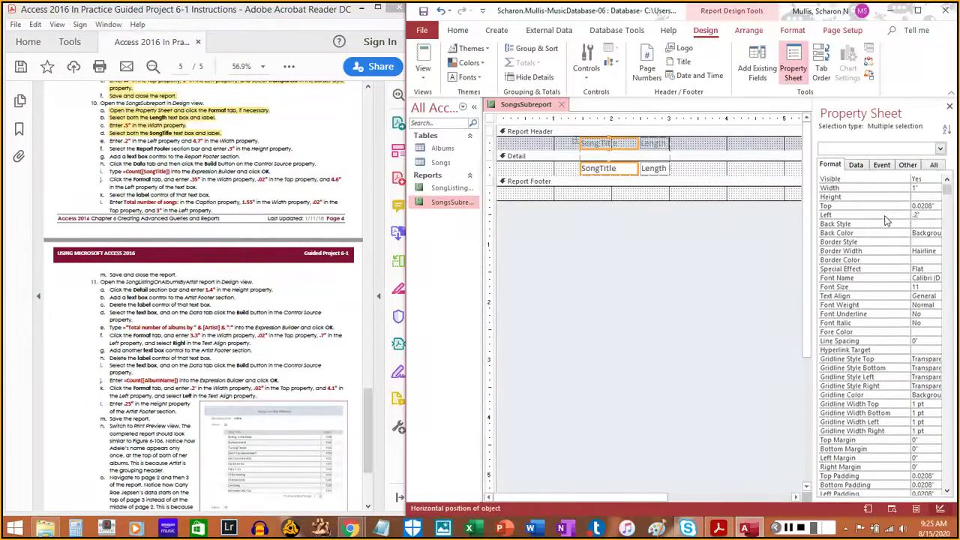
{"action": "key", "text": "Return"}
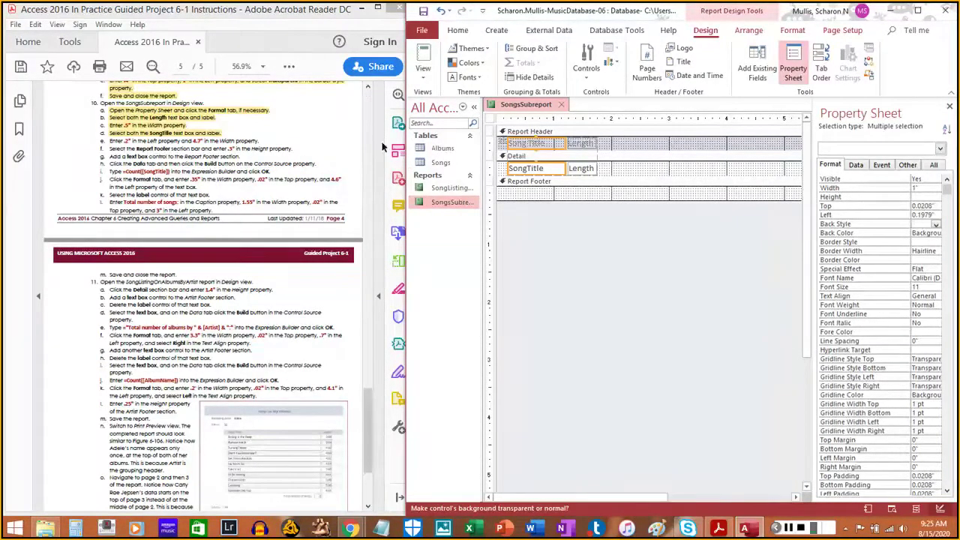
{"action": "left_click", "coordinate": [873, 190]}
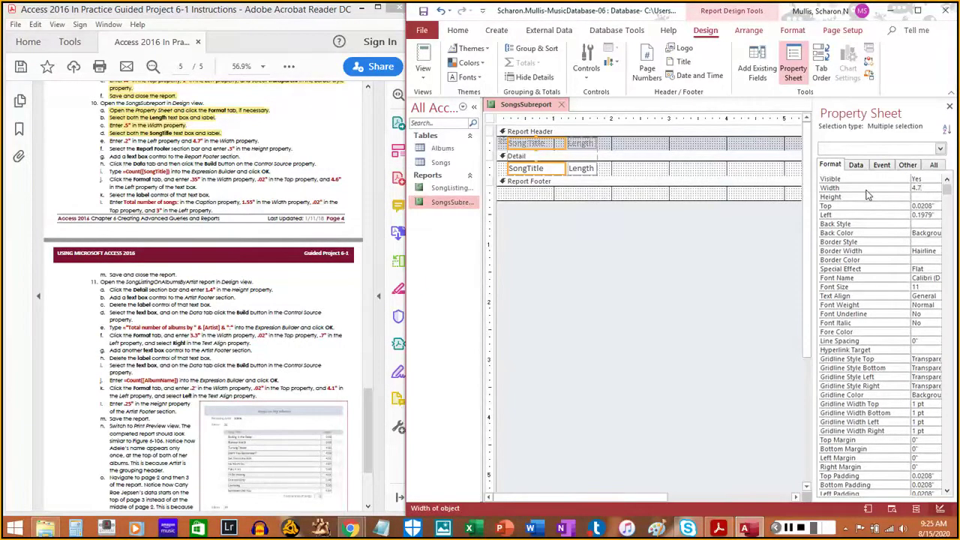
{"action": "key", "text": "Return"}
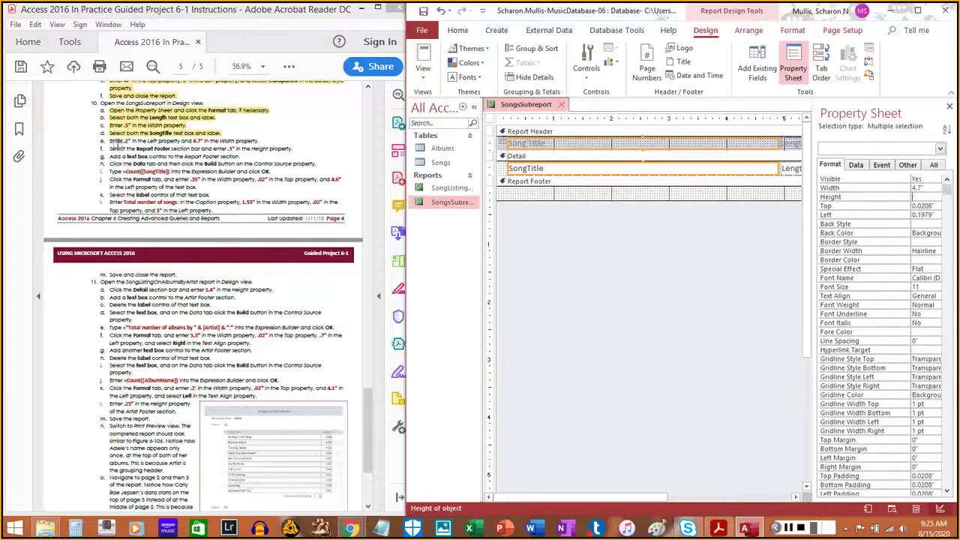
{"action": "left_click_drag", "start_coordinate": [108, 140], "coordinate": [255, 141]}
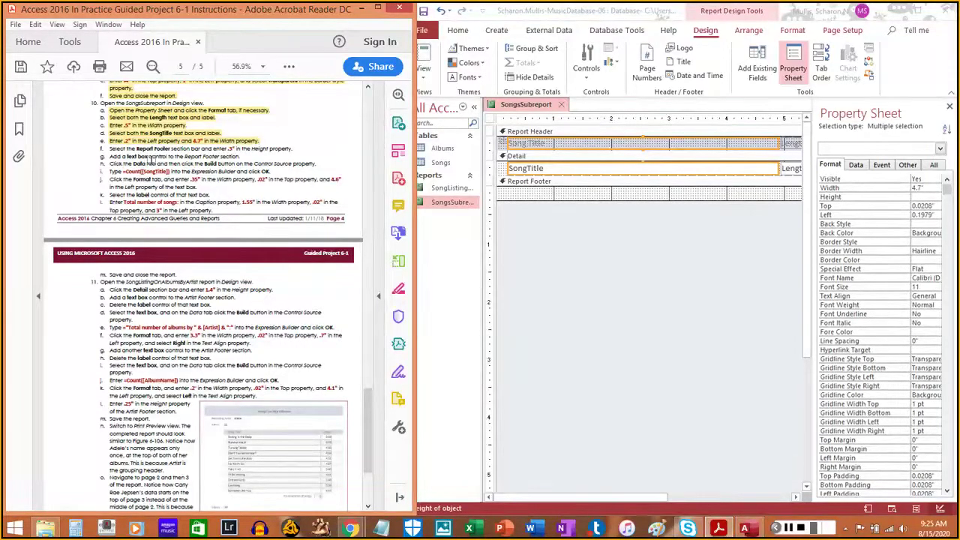
Set the Report Footer section's Height to 0.3 inches and highlight instruction 10f in the PDF
{"action": "left_click", "coordinate": [571, 194]}
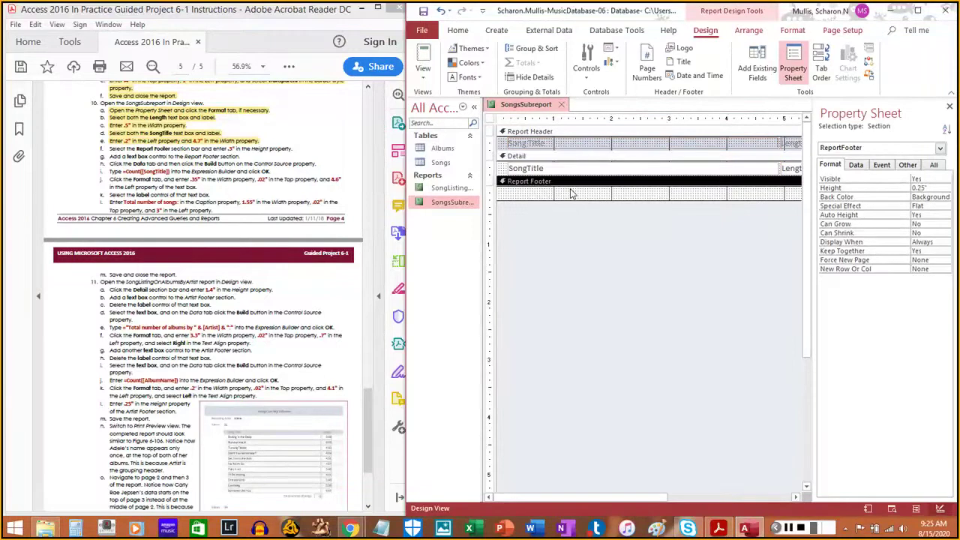
{"action": "left_click", "coordinate": [941, 149]}
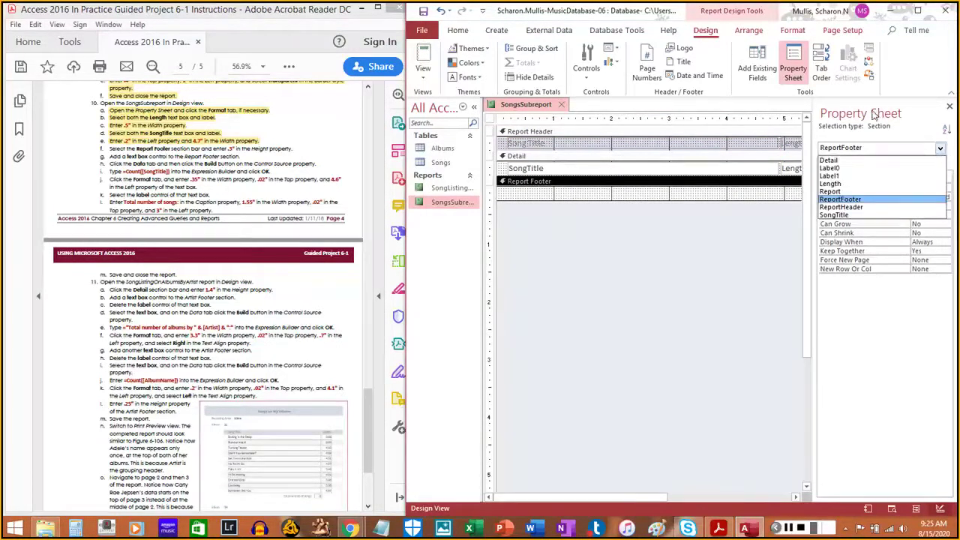
{"action": "left_click", "coordinate": [941, 149]}
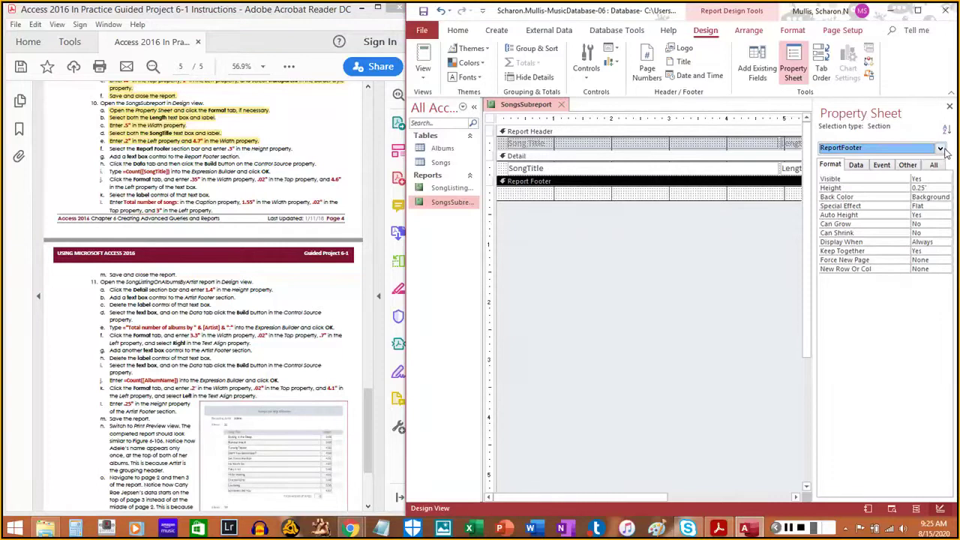
{"action": "left_click", "coordinate": [941, 149]}
{"action": "left_click", "coordinate": [838, 203]}
{"action": "left_click", "coordinate": [941, 194]}
{"action": "left_click", "coordinate": [893, 192]}
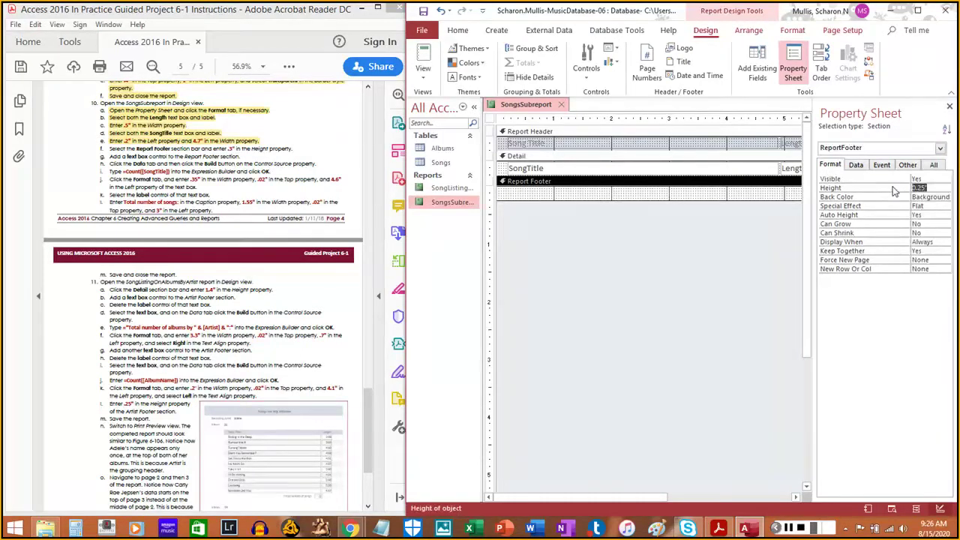
{"action": "type", "text": ".3"}
{"action": "key", "text": "Return"}
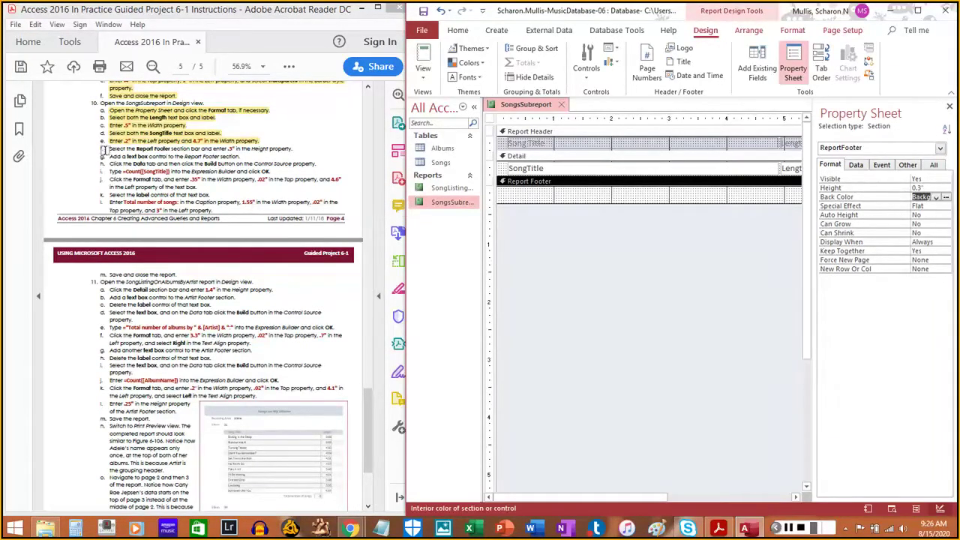
{"action": "left_click_drag", "start_coordinate": [104, 150], "coordinate": [307, 142]}
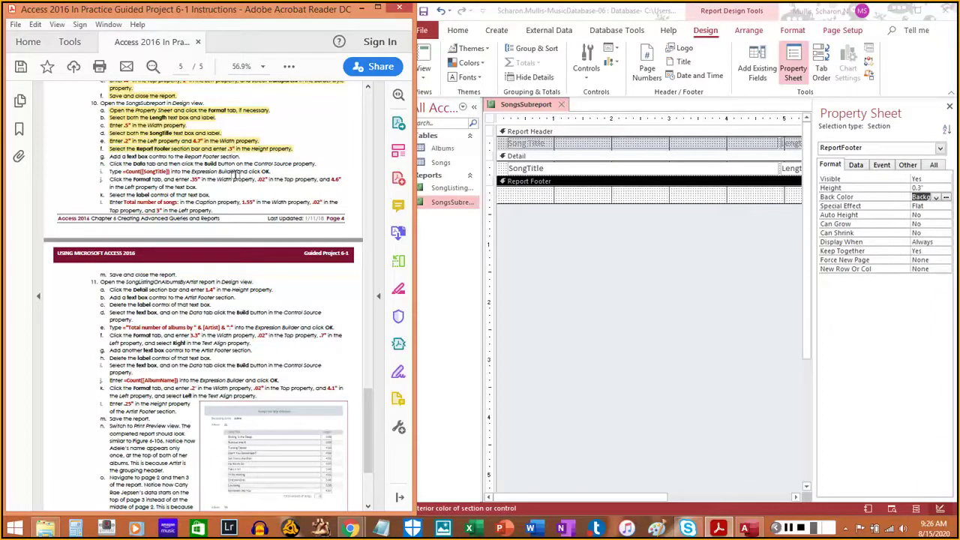
Add a text box about 2 inches wide to the Report Footer section and highlight instruction 10g in the PDF
{"action": "left_click", "coordinate": [570, 201]}
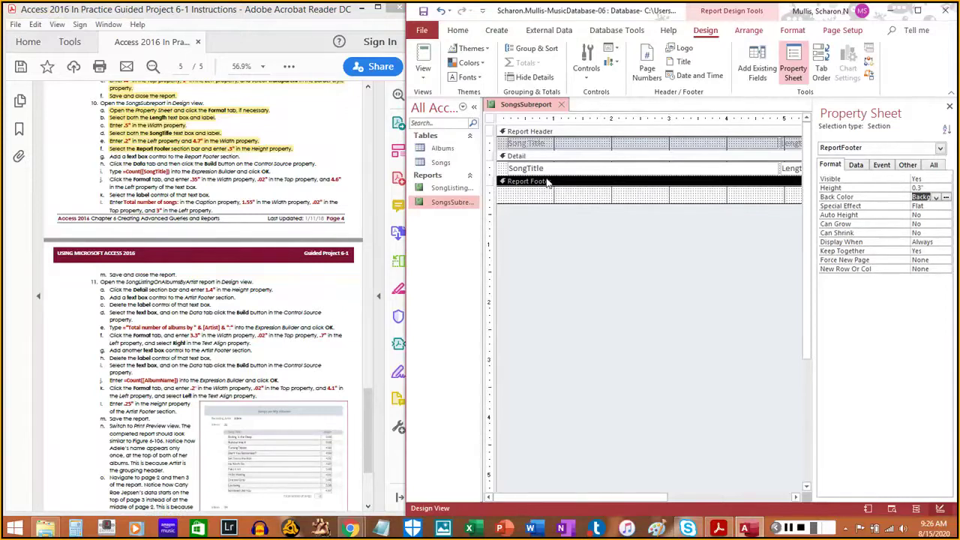
{"action": "left_click", "coordinate": [588, 77]}
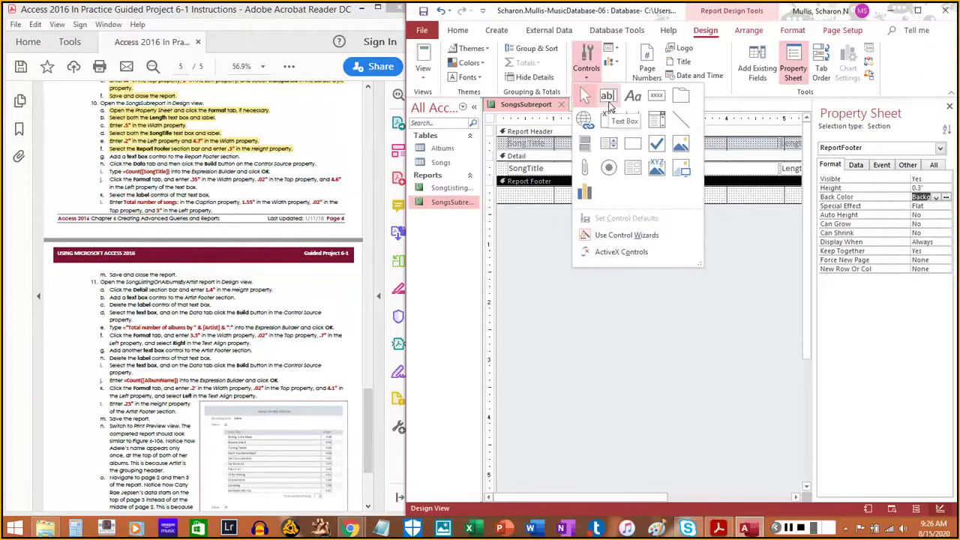
{"action": "left_click", "coordinate": [609, 104]}
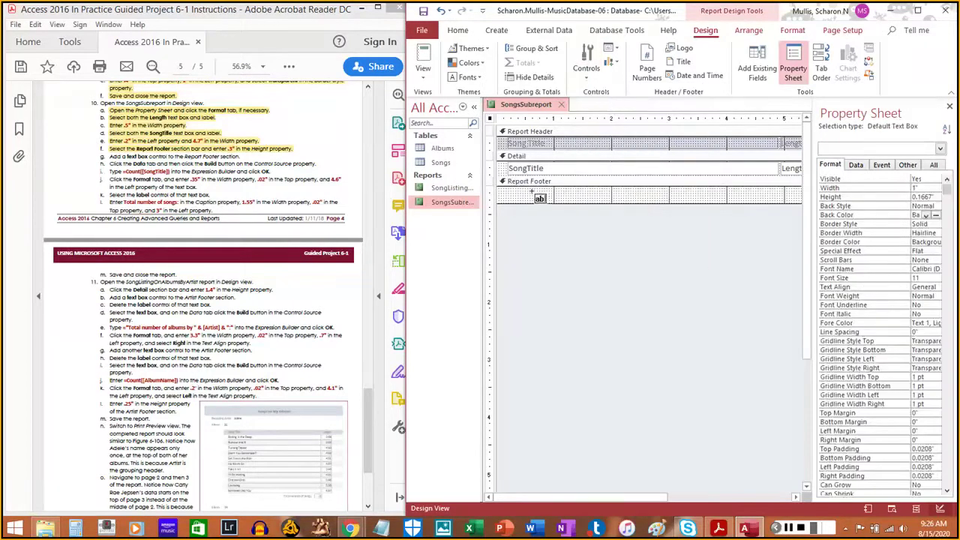
{"action": "left_click_drag", "start_coordinate": [530, 194], "coordinate": [643, 204]}
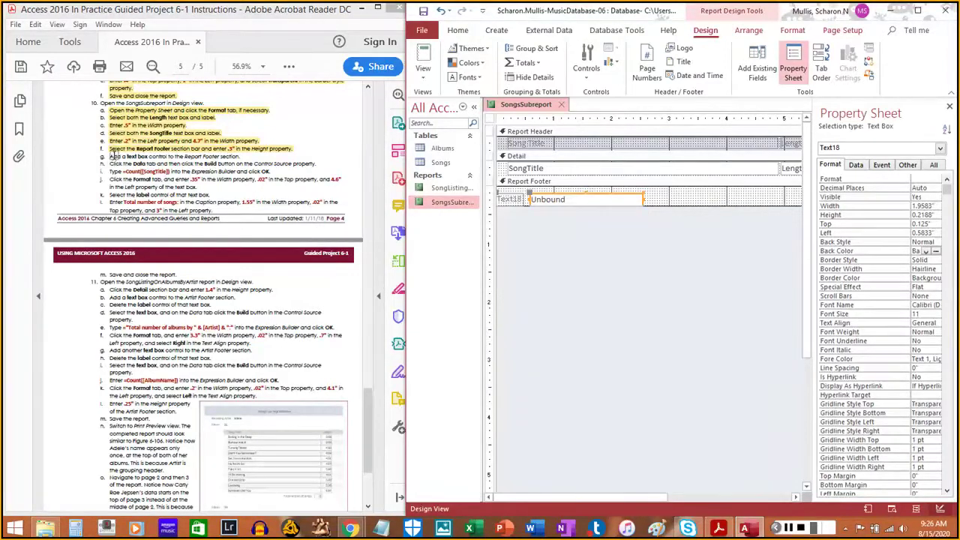
{"action": "left_click_drag", "start_coordinate": [118, 156], "coordinate": [242, 158]}
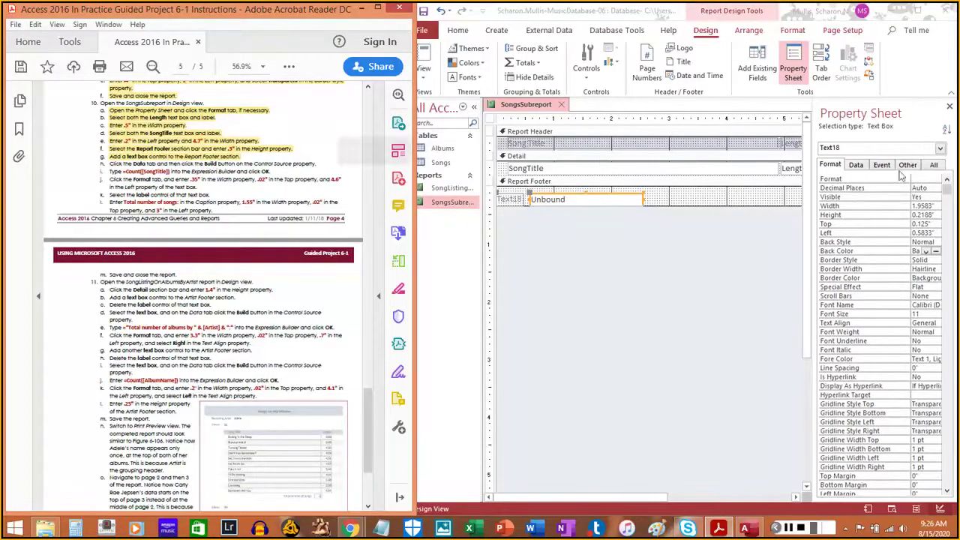
Open the Expression Builder for the new text box's Control Source and highlight instruction 10h in the PDF
{"action": "left_click", "coordinate": [853, 172]}
{"action": "left_click", "coordinate": [854, 166]}
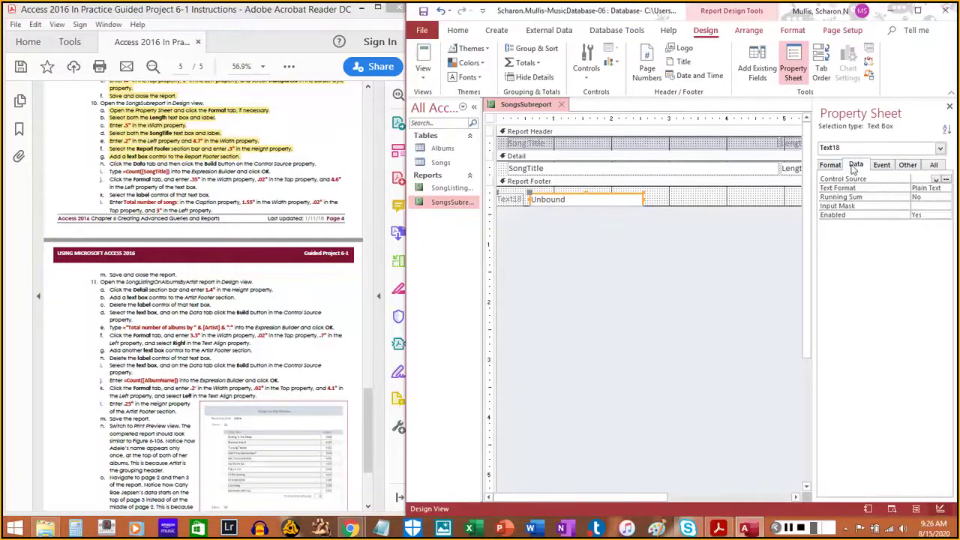
{"action": "left_click", "coordinate": [935, 180]}
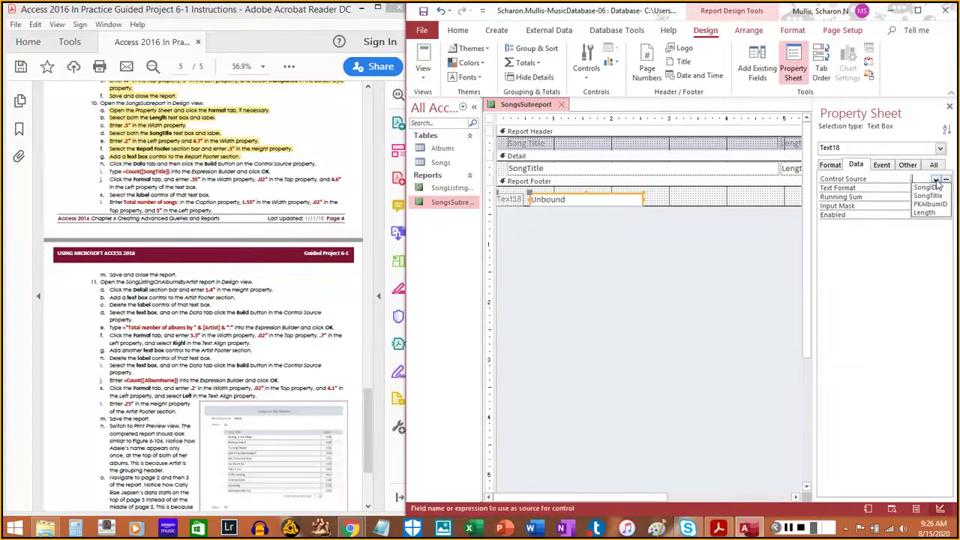
{"action": "left_click", "coordinate": [947, 180]}
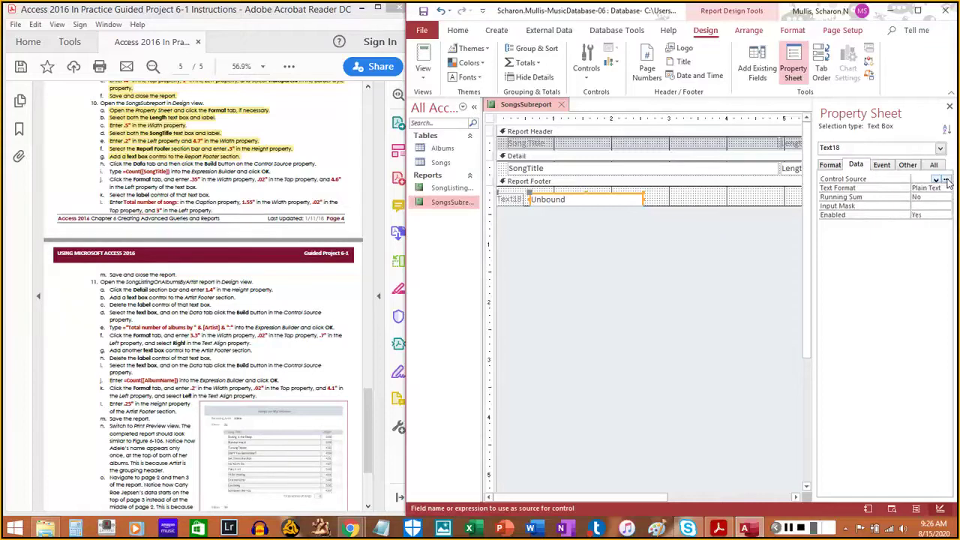
{"action": "left_click", "coordinate": [946, 182]}
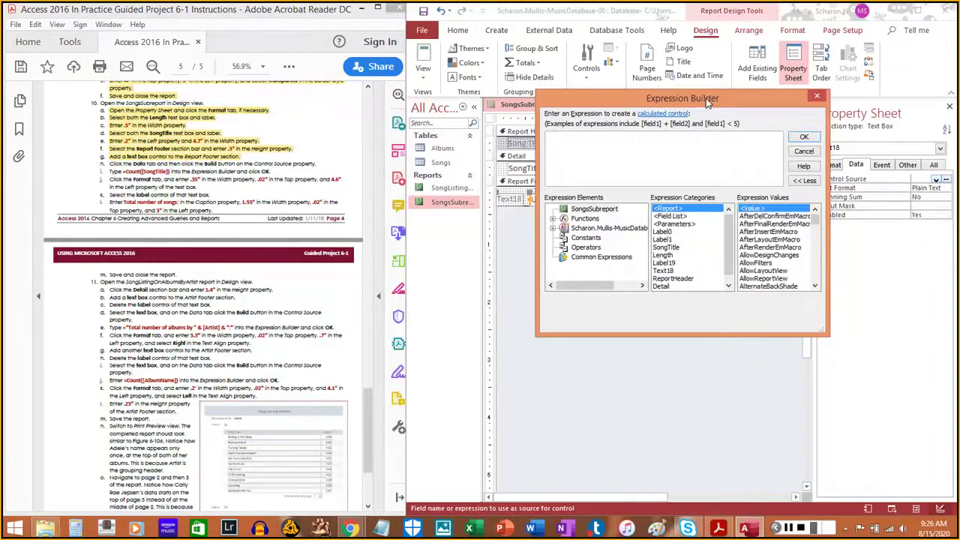
{"action": "left_click_drag", "start_coordinate": [708, 101], "coordinate": [661, 163]}
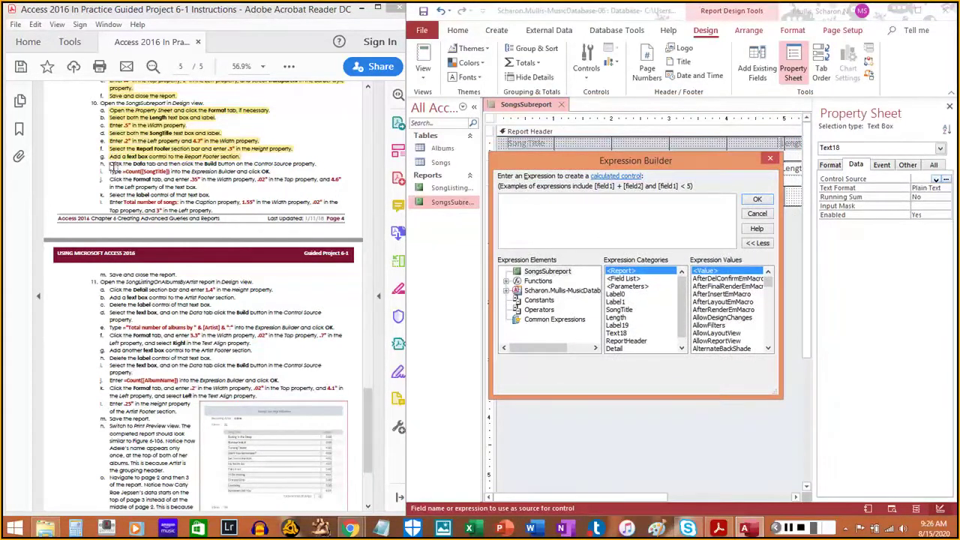
{"action": "left_click_drag", "start_coordinate": [103, 156], "coordinate": [318, 163]}
Enter =Count([SongTitle]) as the footer text box's Control Source expression and highlight instruction 10i in the PDF
{"action": "left_click", "coordinate": [539, 207]}
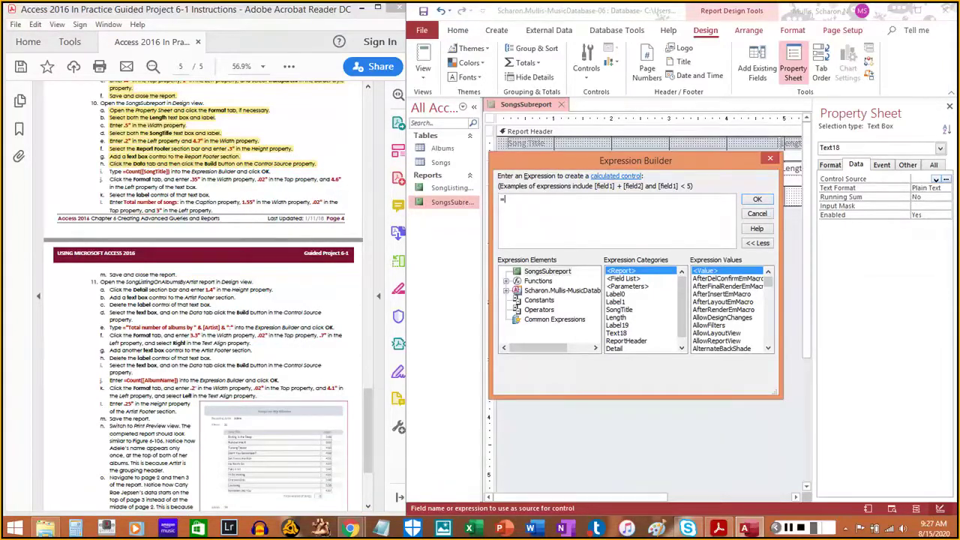
{"action": "type", "text": "=Coun"}
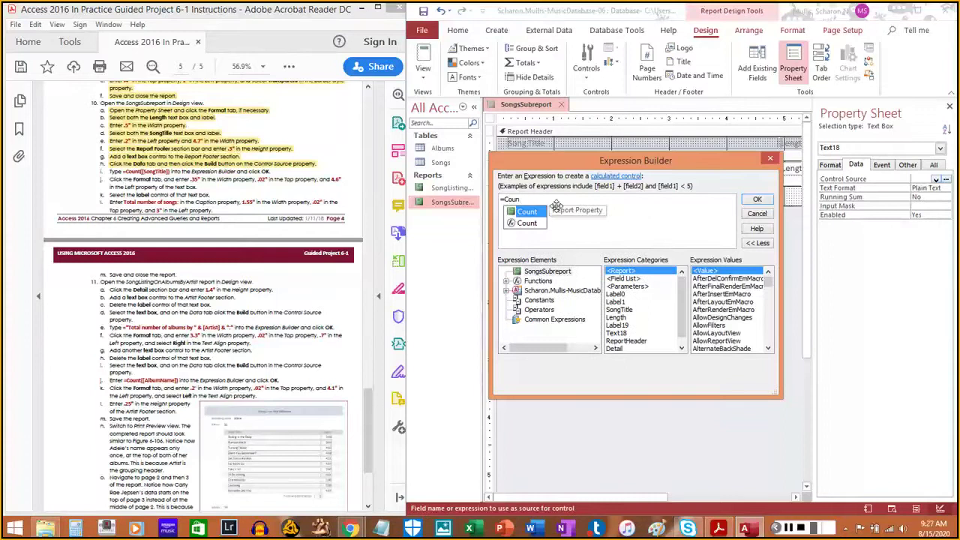
{"action": "key", "text": "Tab"}
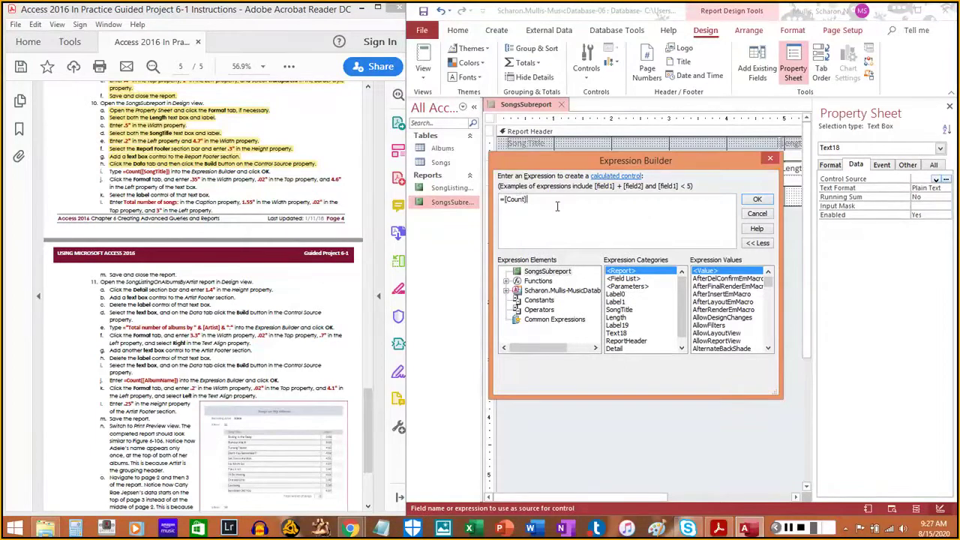
{"action": "key", "text": "BackSpace"}
{"action": "key", "text": "BackSpace"}
{"action": "key", "text": "BackSpace"}
{"action": "key", "text": "BackSpace"}
{"action": "key", "text": "BackSpace"}
{"action": "key", "text": "BackSpace"}
{"action": "key", "text": "BackSpace"}
{"action": "type", "text": "cou"}
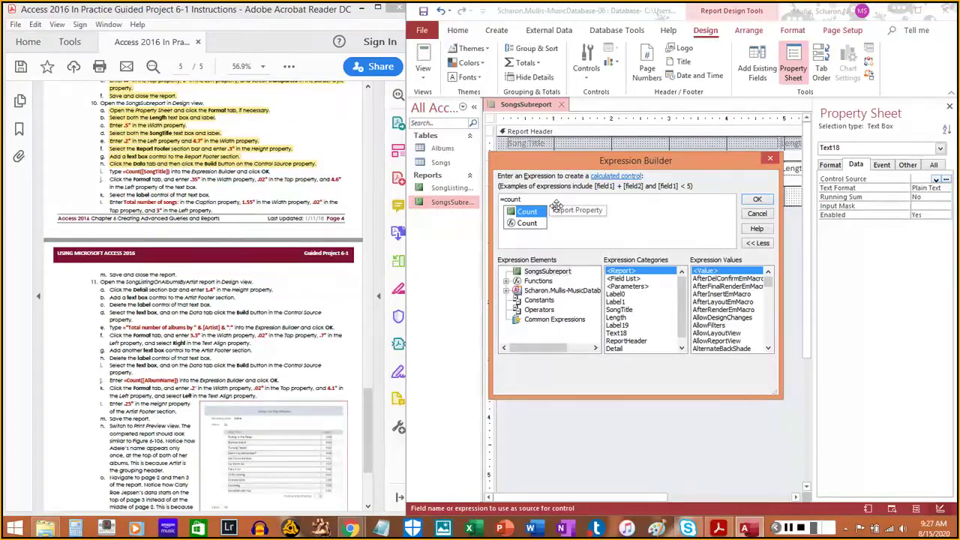
{"action": "type", "text": "nt("}
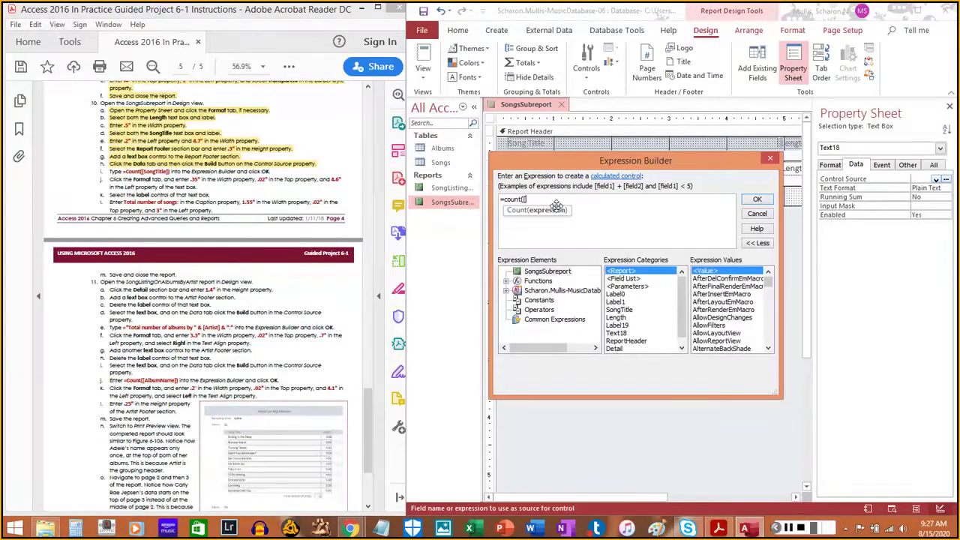
{"action": "type", "text": "[Son"}
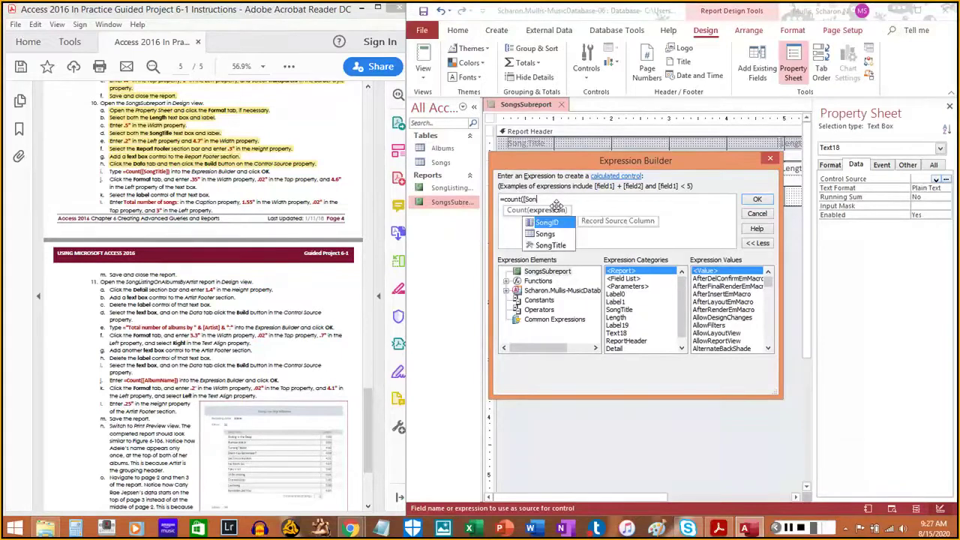
{"action": "type", "text": "gTitle"}
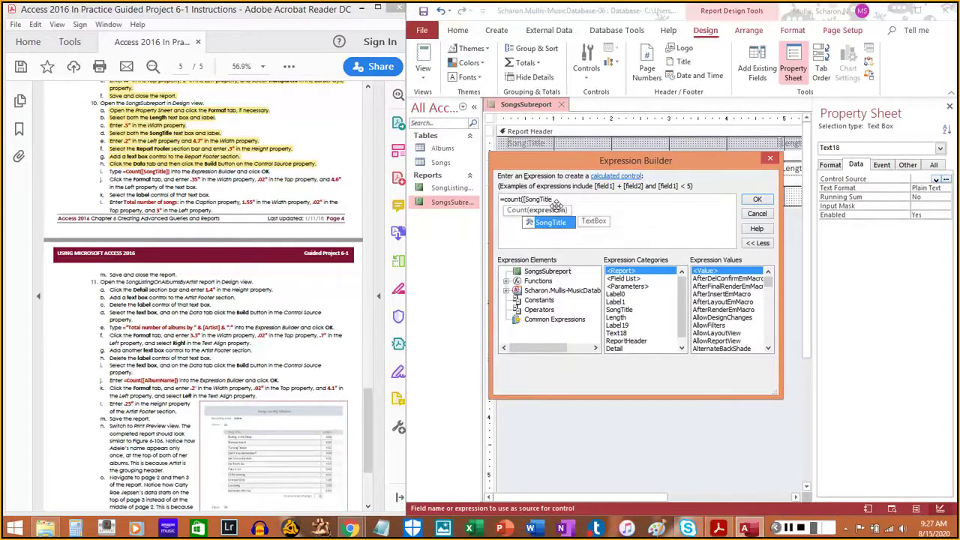
{"action": "type", "text": "])"}
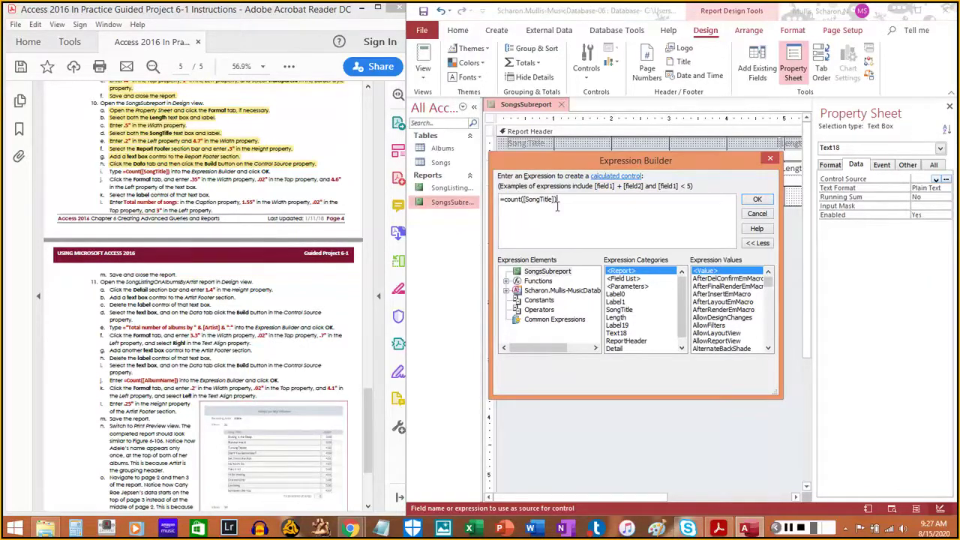
{"action": "left_click", "coordinate": [756, 200]}
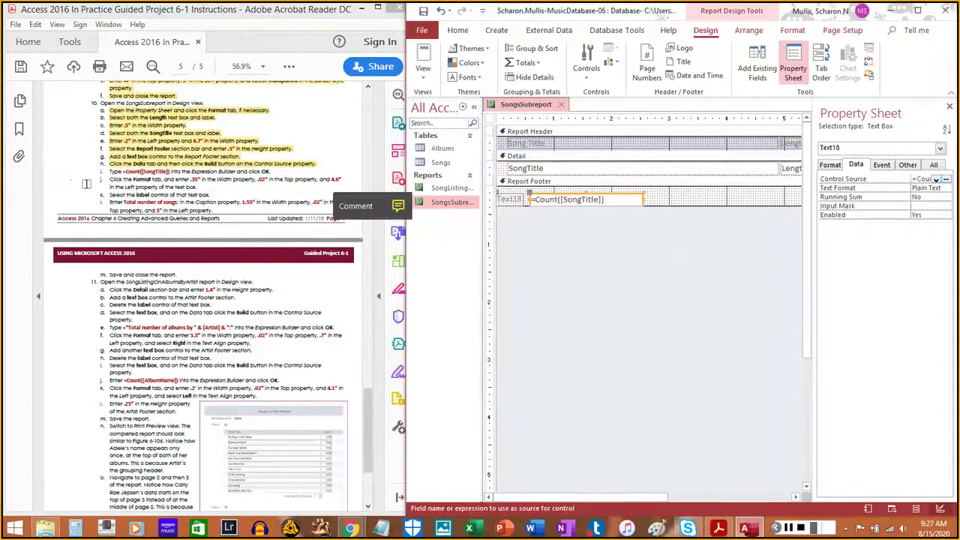
{"action": "left_click_drag", "start_coordinate": [109, 172], "coordinate": [263, 172]}
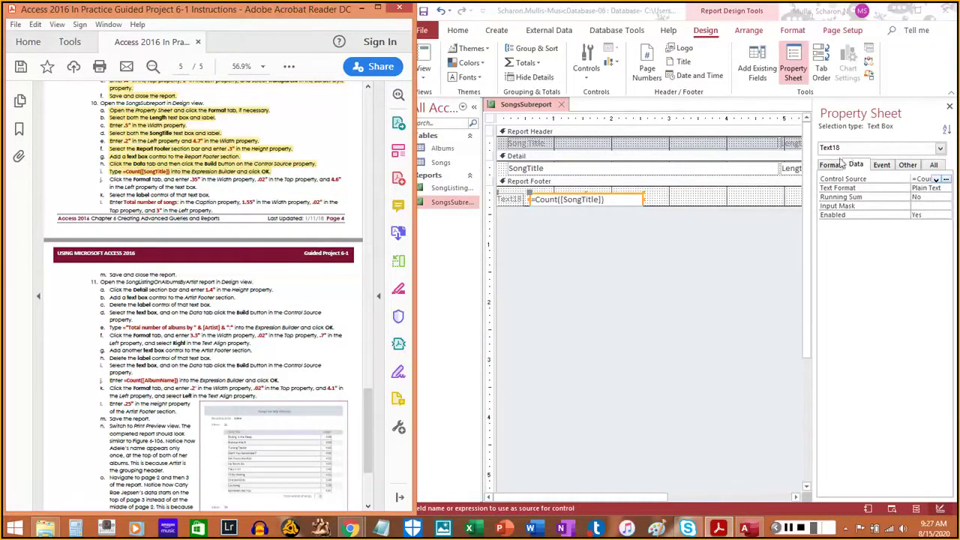
Set the Report Footer text box's Width to 0.35", Top to 0.02" and Left to 4.6", and highlight instruction 10j in the PDF
{"action": "left_click", "coordinate": [835, 165]}
{"action": "left_click", "coordinate": [835, 166]}
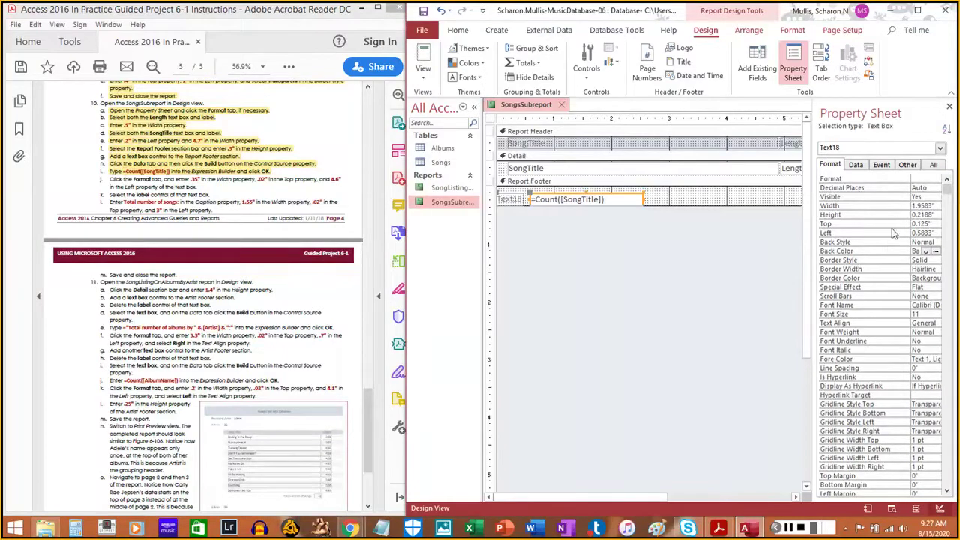
{"action": "double_click", "coordinate": [941, 205]}
{"action": "type", "text": ".35"}
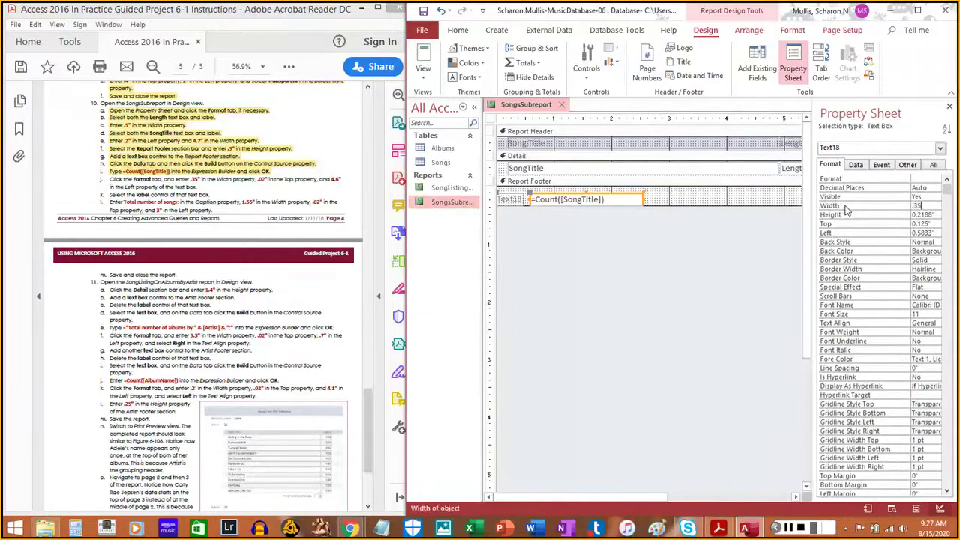
{"action": "key", "text": "Return"}
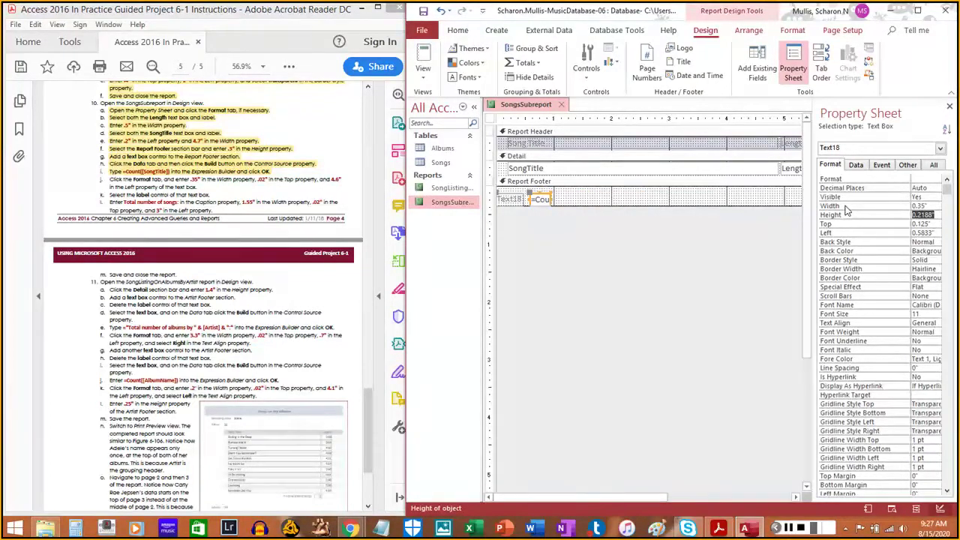
{"action": "key", "text": "Return"}
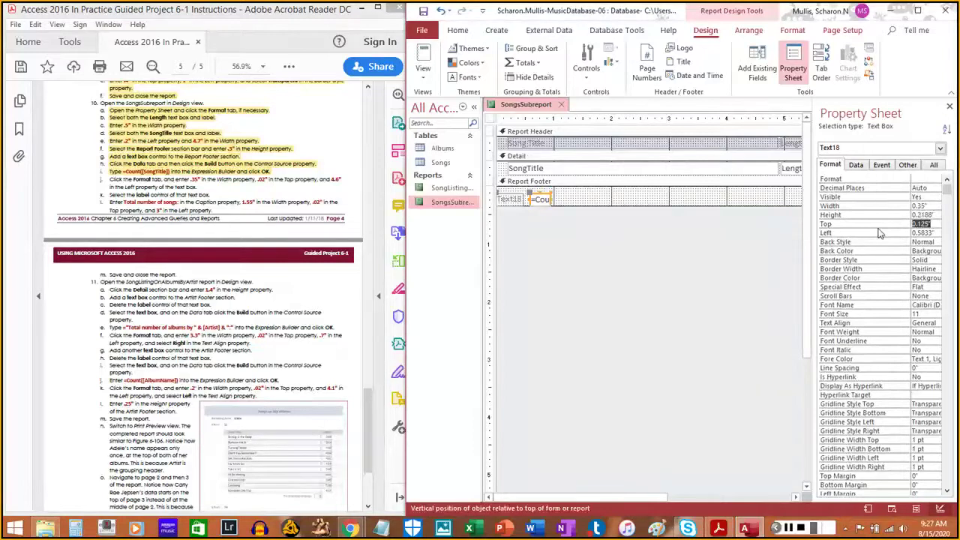
{"action": "key", "text": "BackSpace"}
{"action": "type", "text": ".02"}
{"action": "key", "text": "Return"}
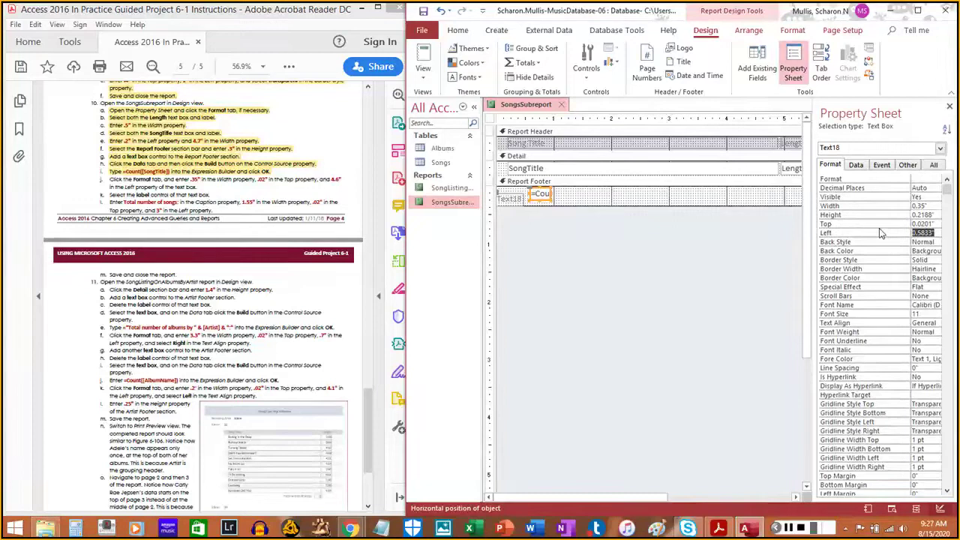
{"action": "type", "text": "4.6"}
{"action": "key", "text": "Return"}
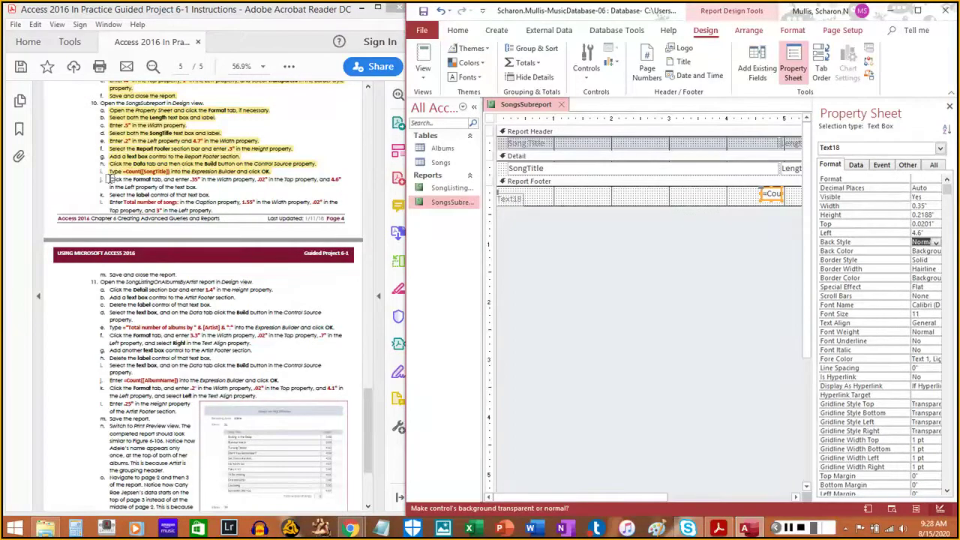
{"action": "left_click_drag", "start_coordinate": [109, 178], "coordinate": [193, 189]}
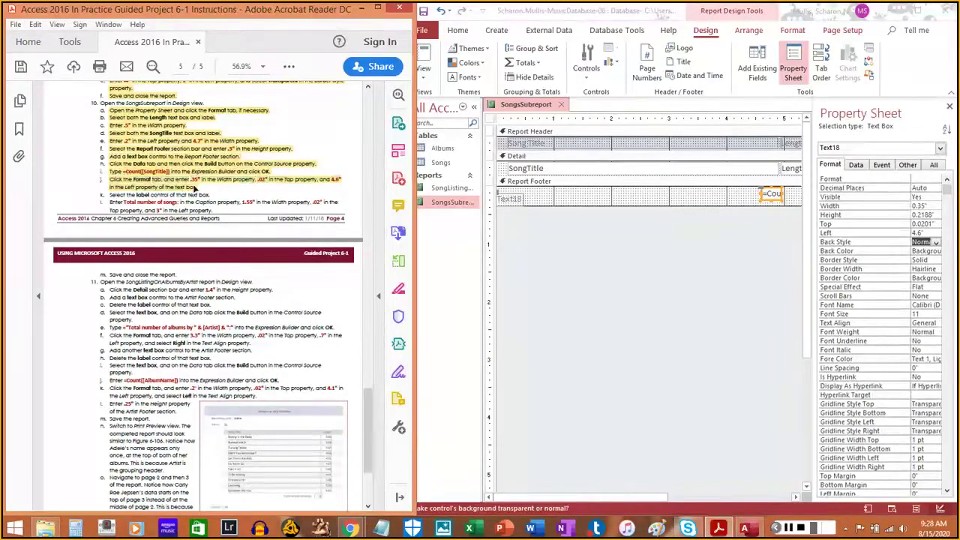
Select the label attached to the footer text box and highlight instruction 10k in the PDF
{"action": "left_click", "coordinate": [523, 198]}
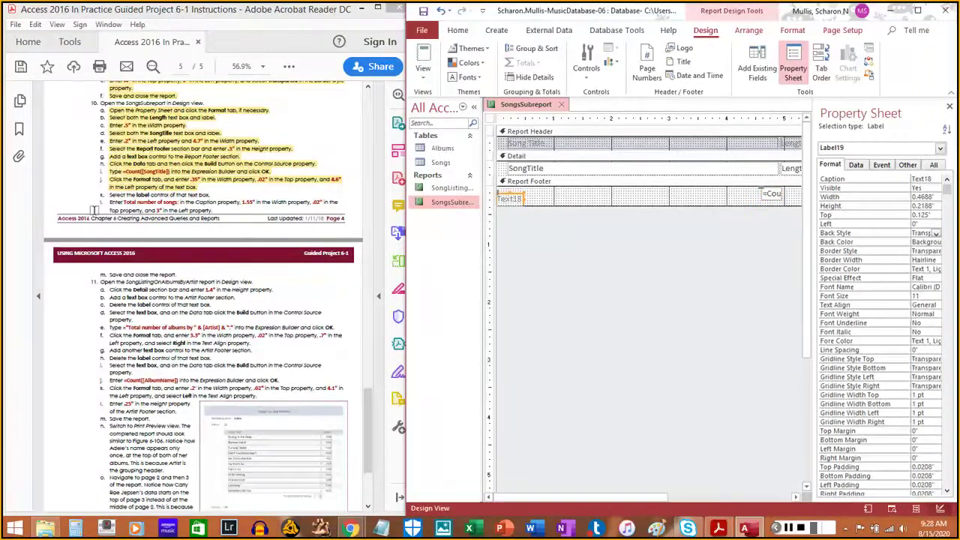
{"action": "left_click_drag", "start_coordinate": [110, 196], "coordinate": [205, 195]}
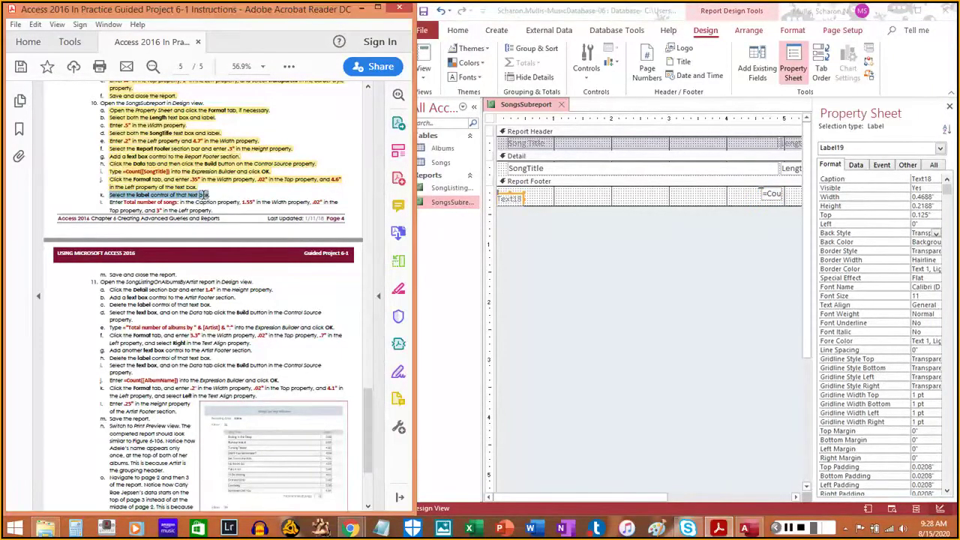
{"action": "left_click", "coordinate": [302, 193]}
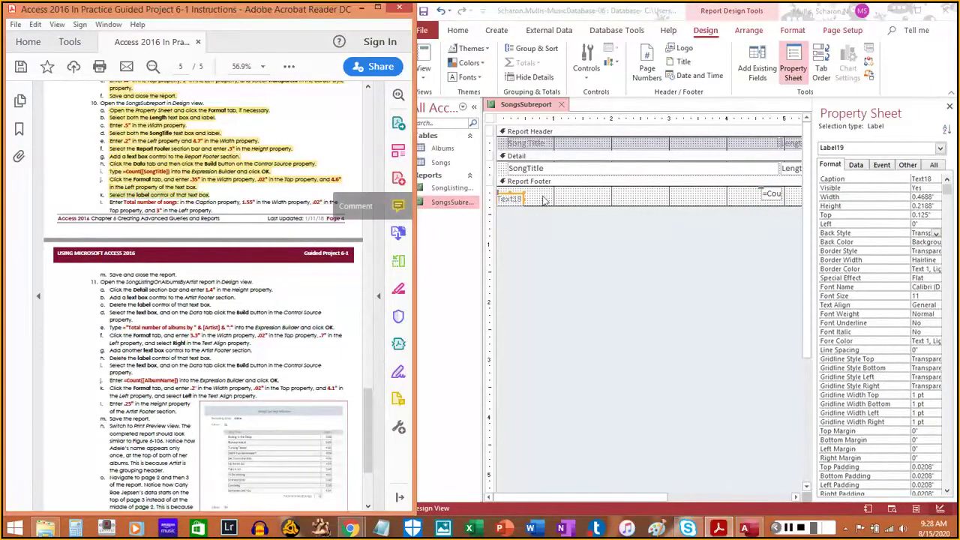
Set the footer label's Caption to "Total number of songs"
{"action": "left_click", "coordinate": [927, 185]}
{"action": "left_click", "coordinate": [889, 178]}
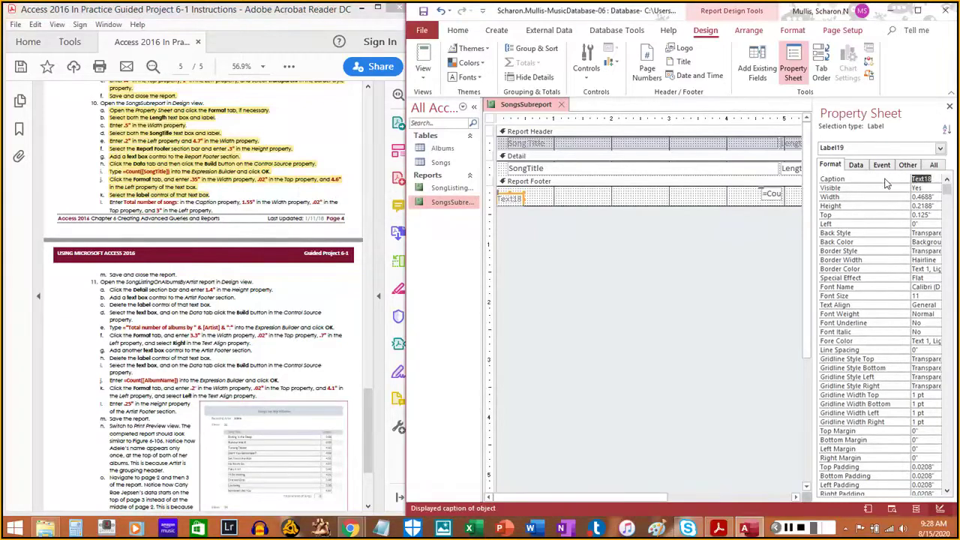
{"action": "type", "text": "To"}
{"action": "type", "text": "tal N"}
{"action": "type", "text": "umber of "}
{"action": "type", "text": "song"}
{"action": "type", "text": "s"}
{"action": "key", "text": "Return"}
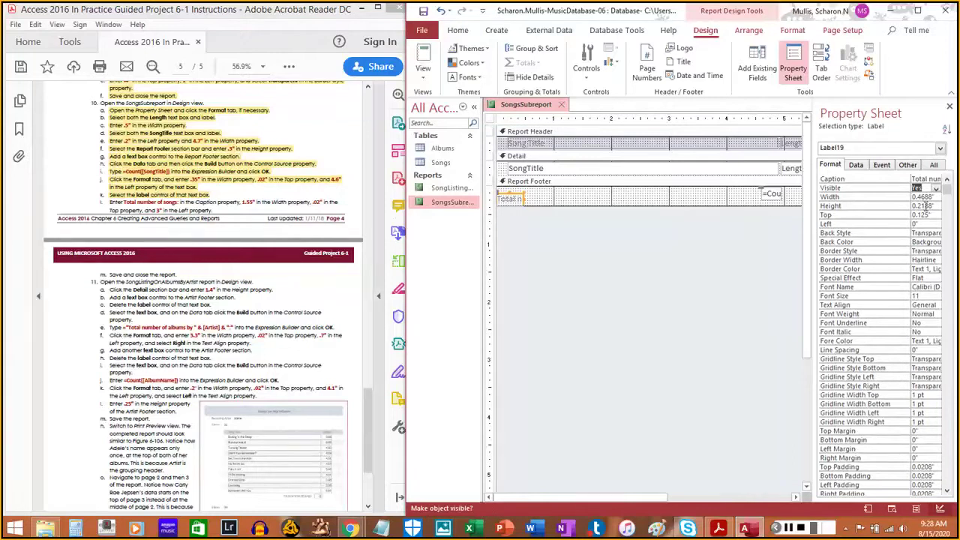
Set the footer label's Width to 1.55", Top to 0.02" and Left to 3", and highlight instruction 10l in the PDF
{"action": "left_click", "coordinate": [854, 198]}
{"action": "type", "text": "1.55"}
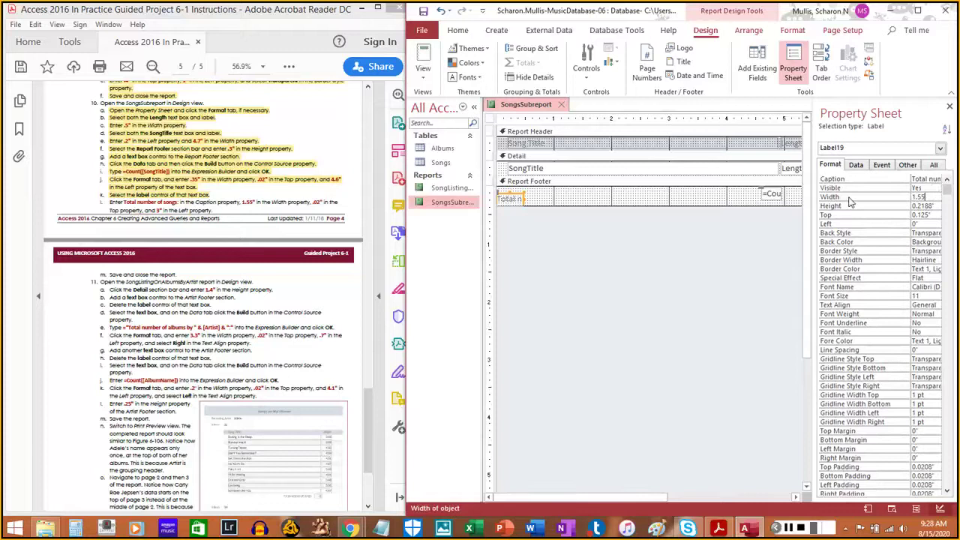
{"action": "key", "text": "Return"}
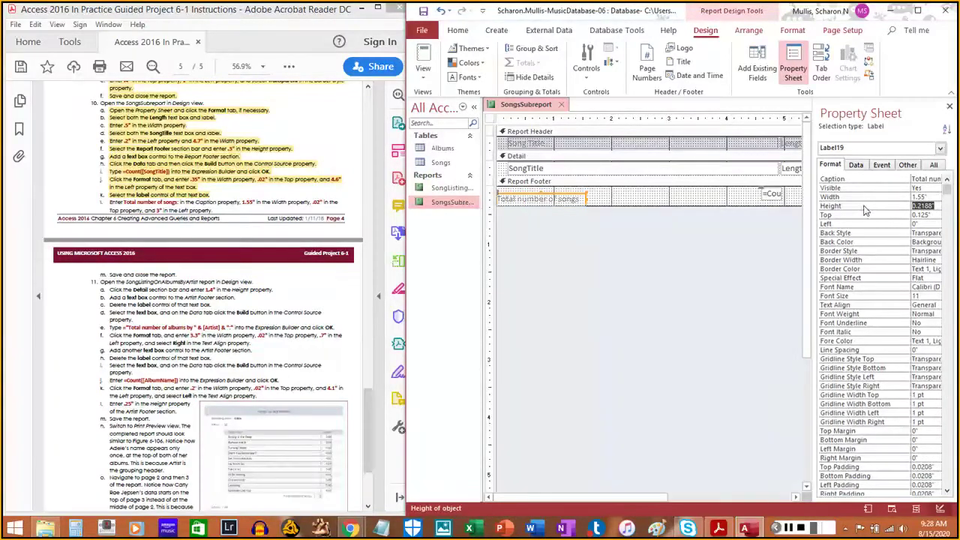
{"action": "left_click", "coordinate": [935, 216]}
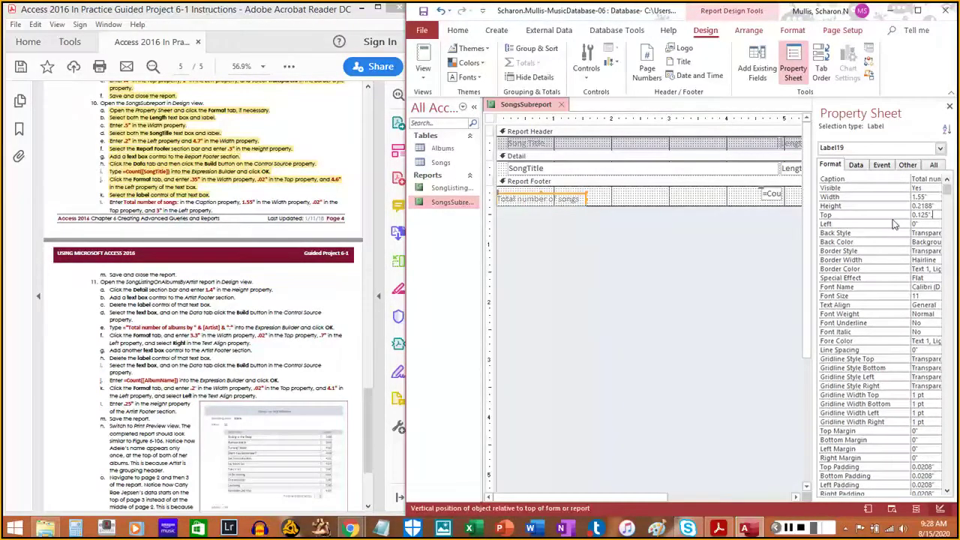
{"action": "key", "text": "BackSpace"}
{"action": "key", "text": "Return"}
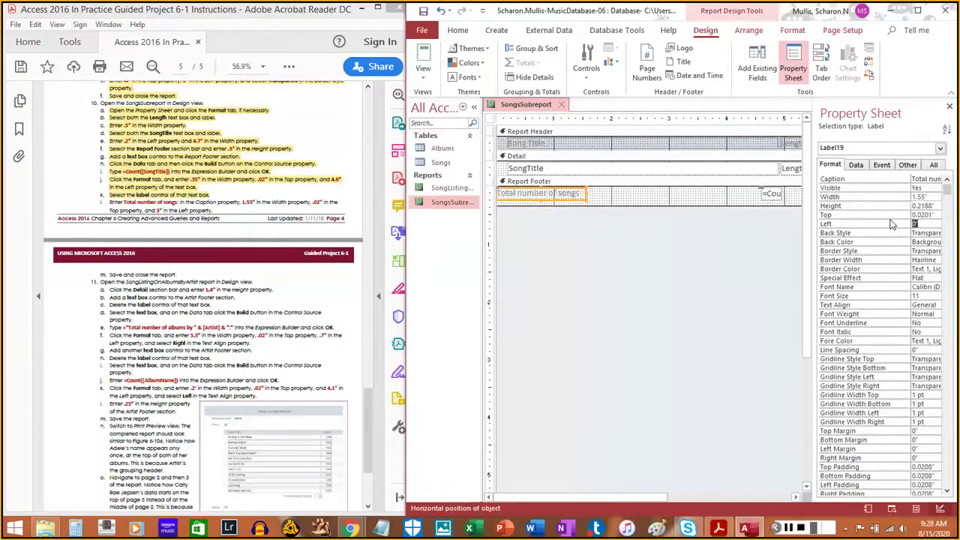
{"action": "type", "text": "3"}
{"action": "key", "text": "Return"}
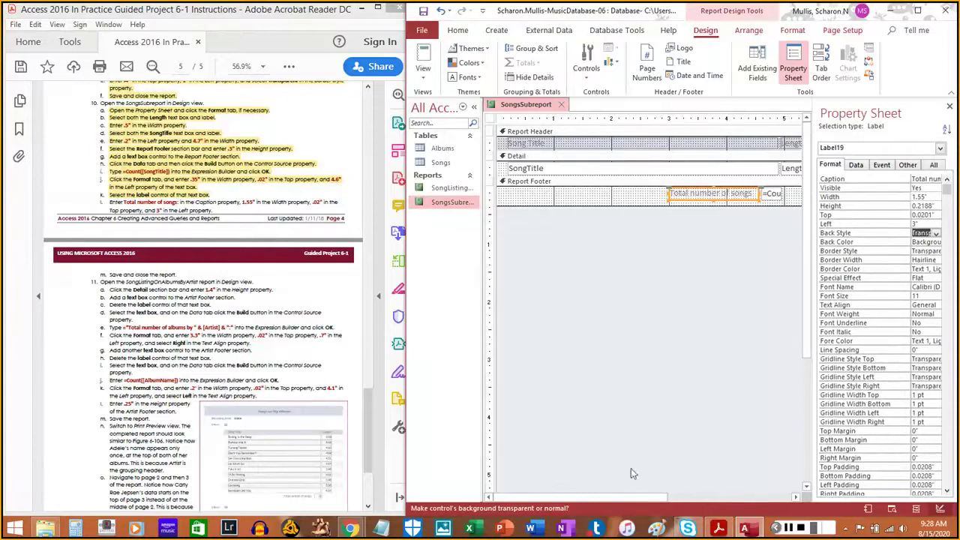
{"action": "mouse_move", "coordinate": [653, 497]}
{"action": "left_mouse_down"}
{"action": "mouse_move", "coordinate": [702, 503]}
{"action": "mouse_move", "coordinate": [643, 498]}
{"action": "left_mouse_up"}
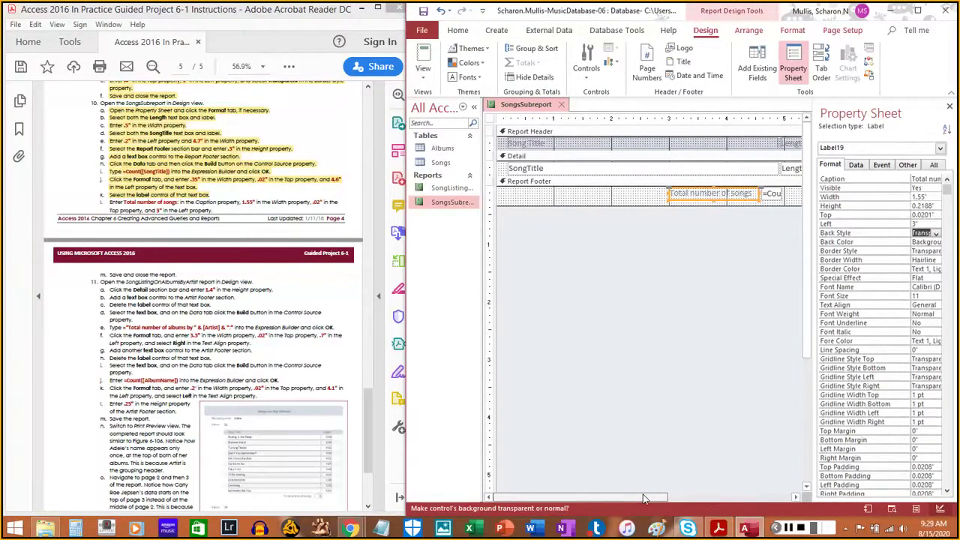
{"action": "left_click_drag", "start_coordinate": [109, 203], "coordinate": [212, 211]}
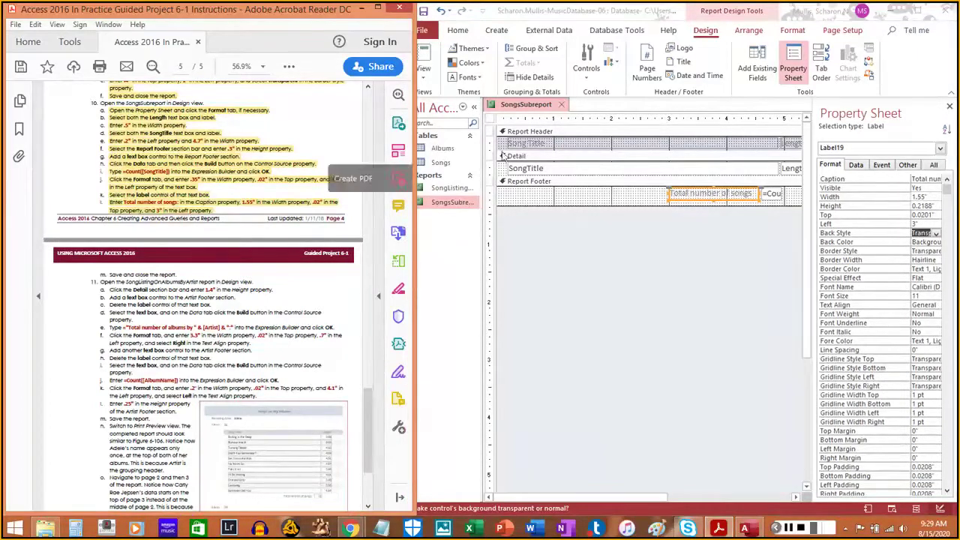
Save and close the SongsSubreport and highlight instruction 10m in the PDF
{"action": "right_click", "coordinate": [543, 109]}
{"action": "left_click", "coordinate": [547, 113]}
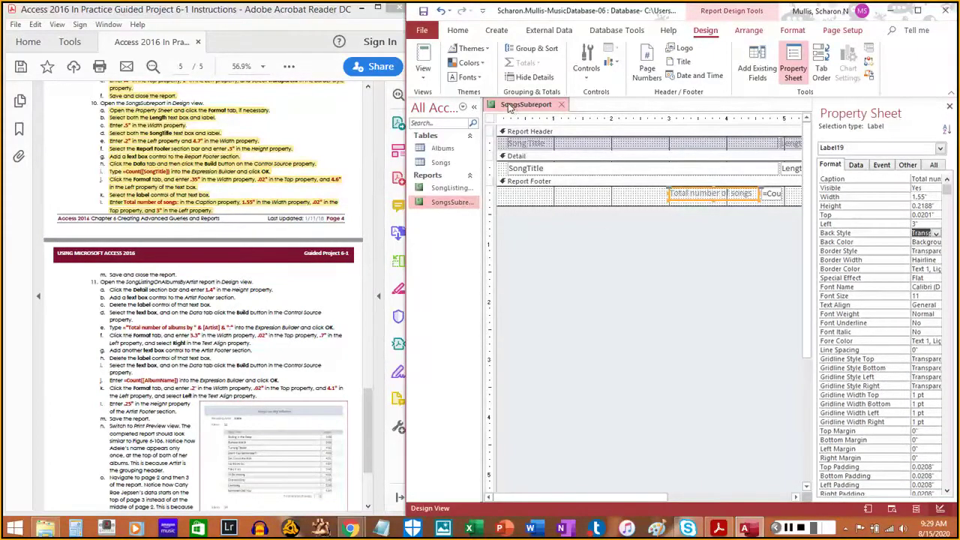
{"action": "right_click", "coordinate": [510, 107]}
{"action": "left_click", "coordinate": [532, 130]}
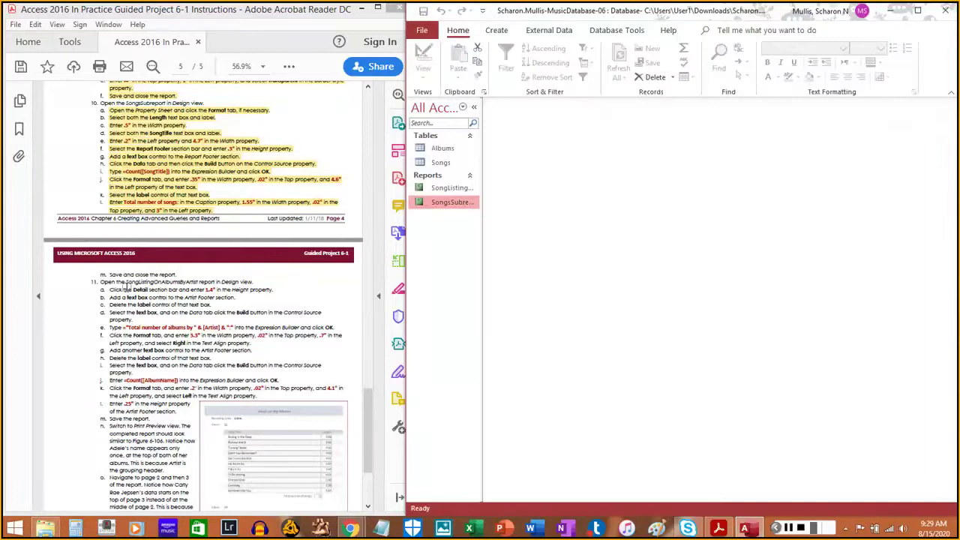
{"action": "left_click_drag", "start_coordinate": [109, 274], "coordinate": [179, 275]}
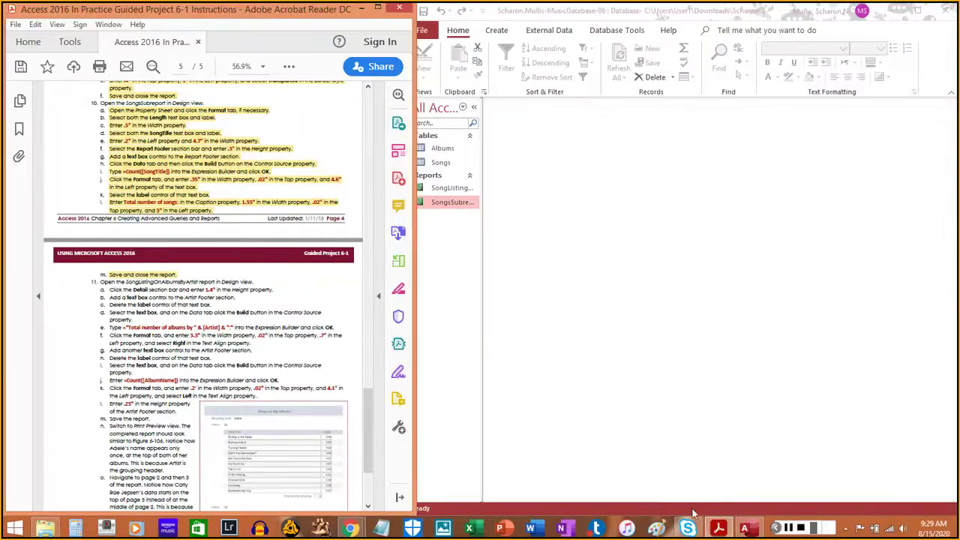
Open the SongListingOnAlbumsByArtist report in Design view
{"action": "scroll", "coordinate": [203, 300], "scroll_direction": "down", "scroll_amount": 3}
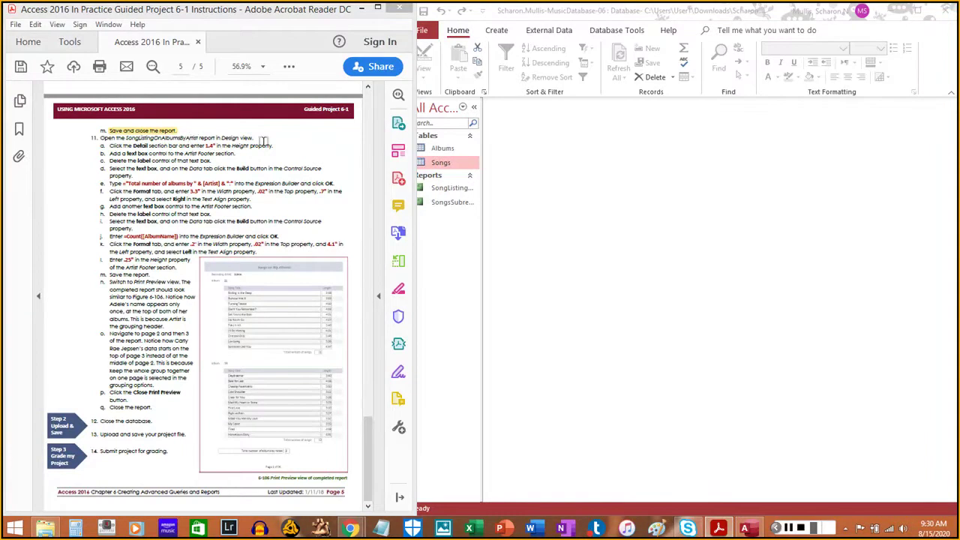
{"action": "left_click", "coordinate": [443, 192]}
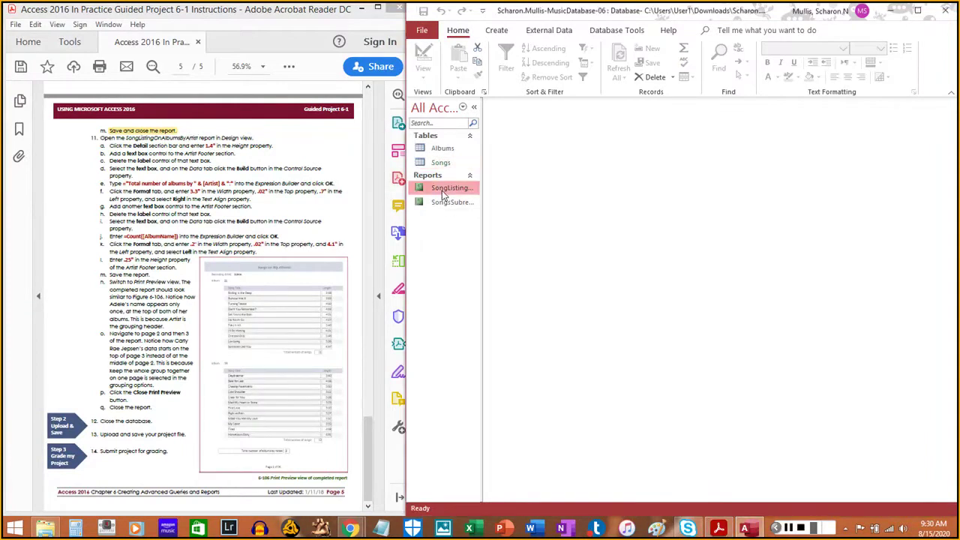
{"action": "right_click", "coordinate": [442, 193]}
{"action": "left_click", "coordinate": [462, 233]}
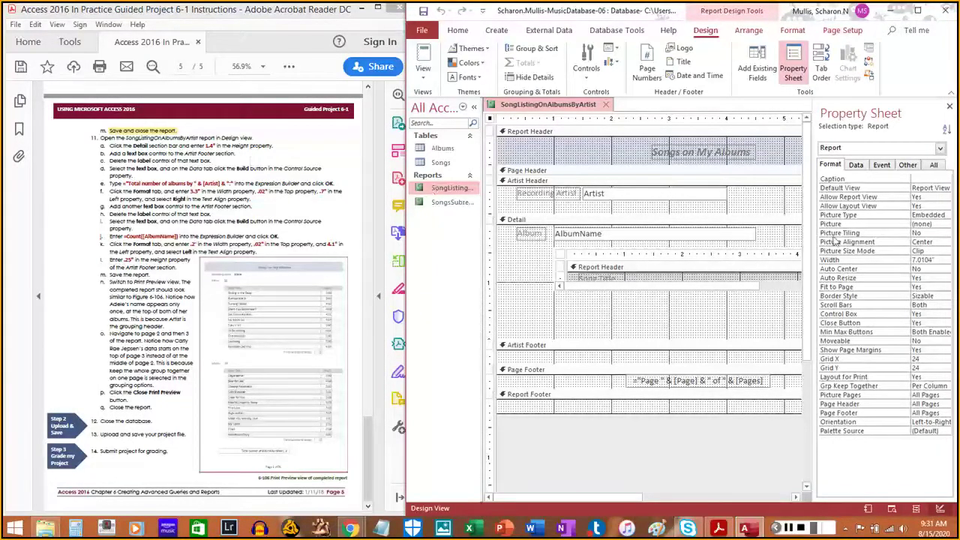
Set the Detail section's Height to 1.4" and highlight instruction 11a in the PDF
{"action": "left_click", "coordinate": [588, 223]}
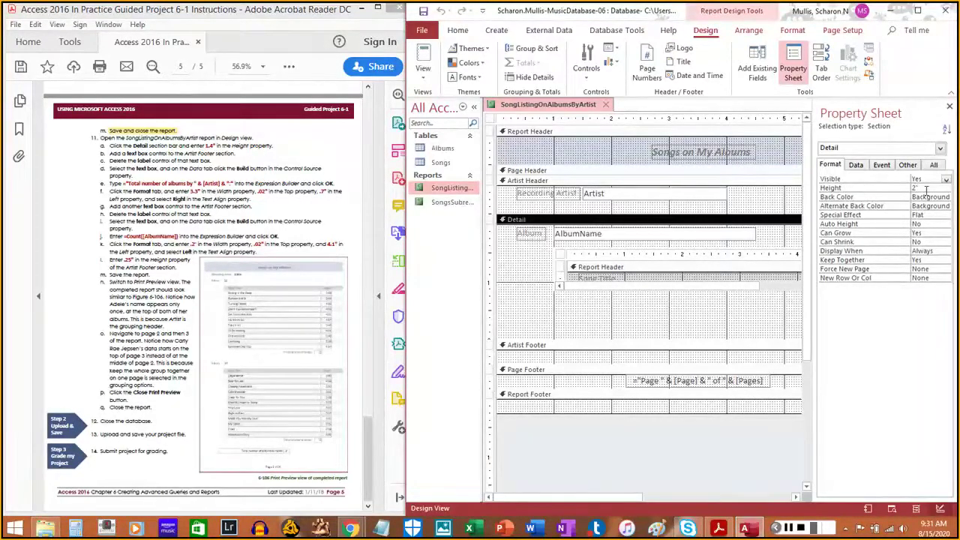
{"action": "left_click_drag", "start_coordinate": [928, 190], "coordinate": [859, 187]}
{"action": "type", "text": "1.4"}
{"action": "key", "text": "Return"}
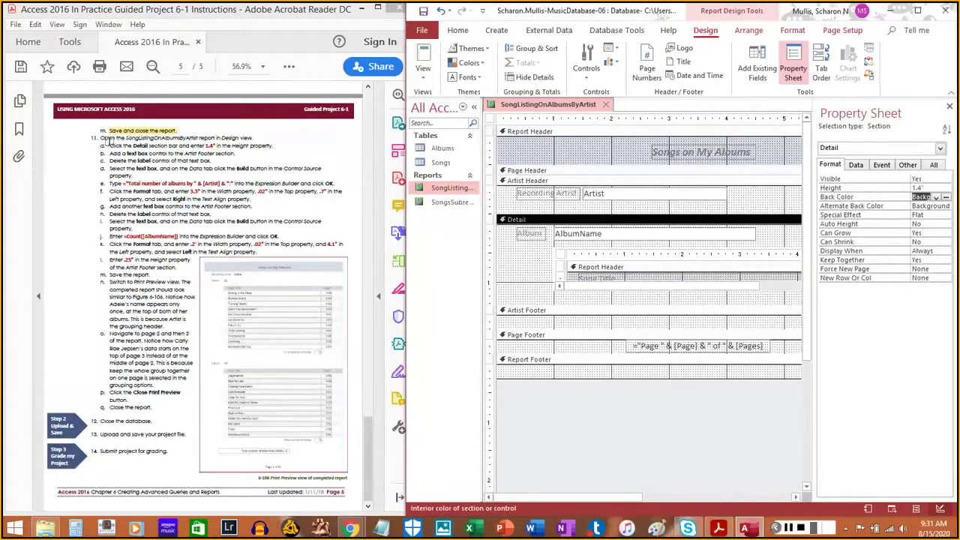
{"action": "left_click_drag", "start_coordinate": [109, 143], "coordinate": [275, 142]}
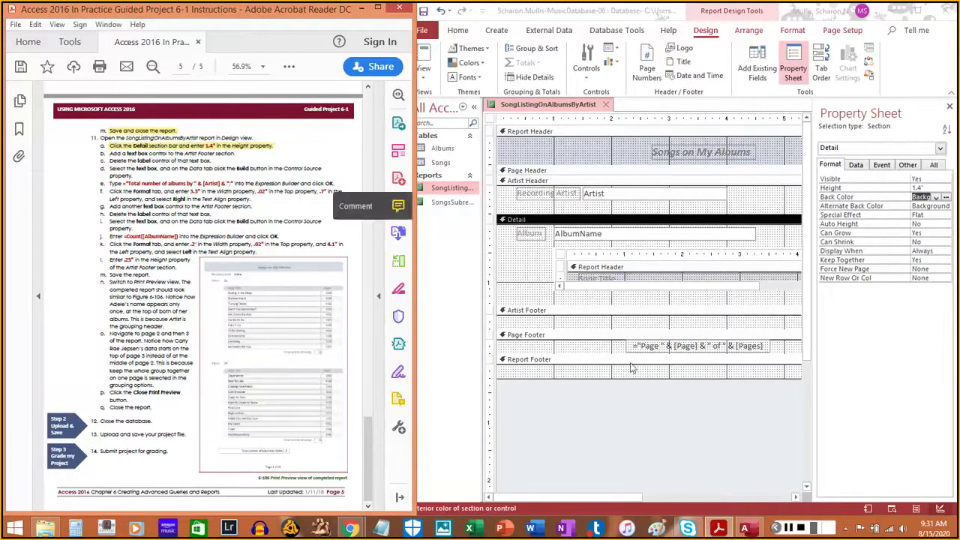
Add a text box about 2 inches wide to the Artist Footer section and highlight instruction 11b in the PDF
{"action": "left_click", "coordinate": [557, 318]}
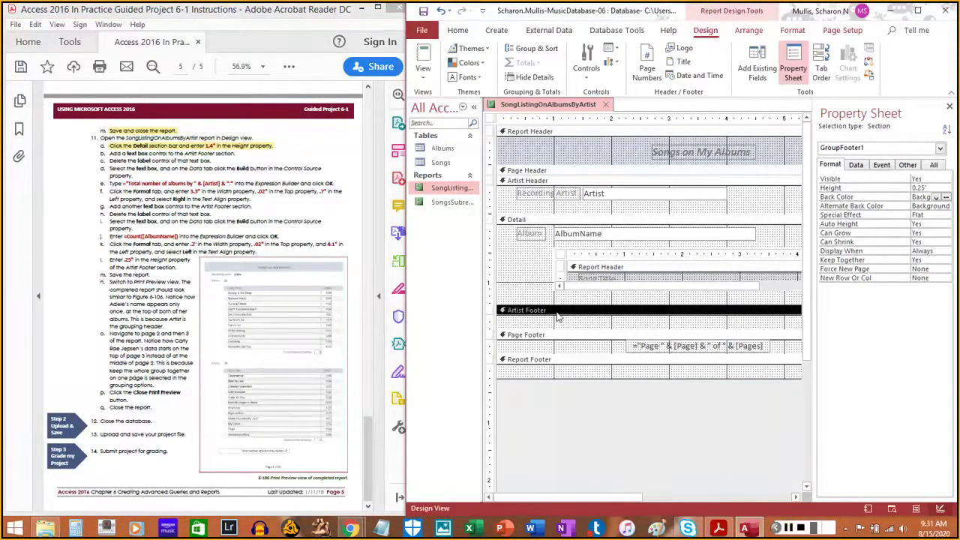
{"action": "left_click", "coordinate": [587, 66]}
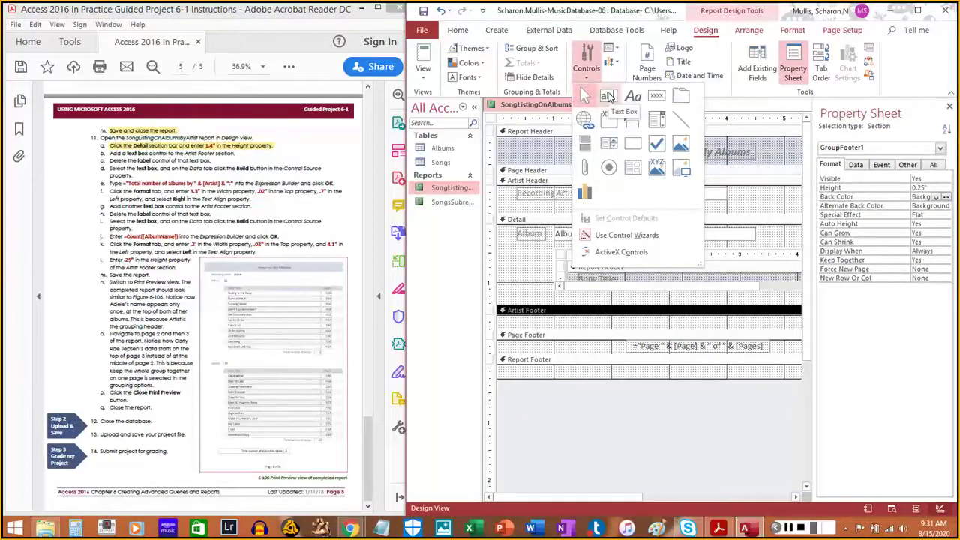
{"action": "left_click", "coordinate": [608, 96]}
{"action": "left_click_drag", "start_coordinate": [578, 321], "coordinate": [696, 331]}
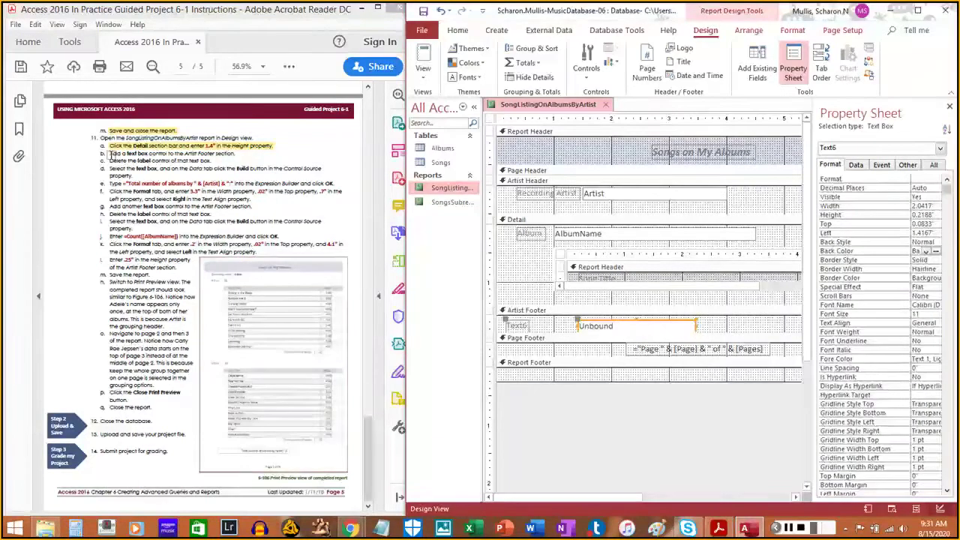
{"action": "left_click_drag", "start_coordinate": [109, 153], "coordinate": [234, 155]}
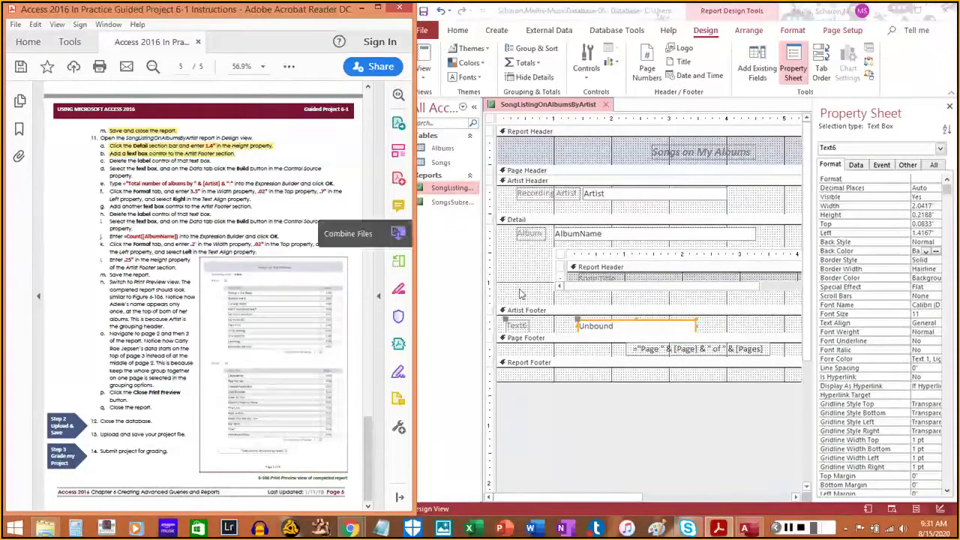
Delete the label attached to the new Artist Footer text box and highlight instruction 11c in the PDF
{"action": "left_click", "coordinate": [515, 328]}
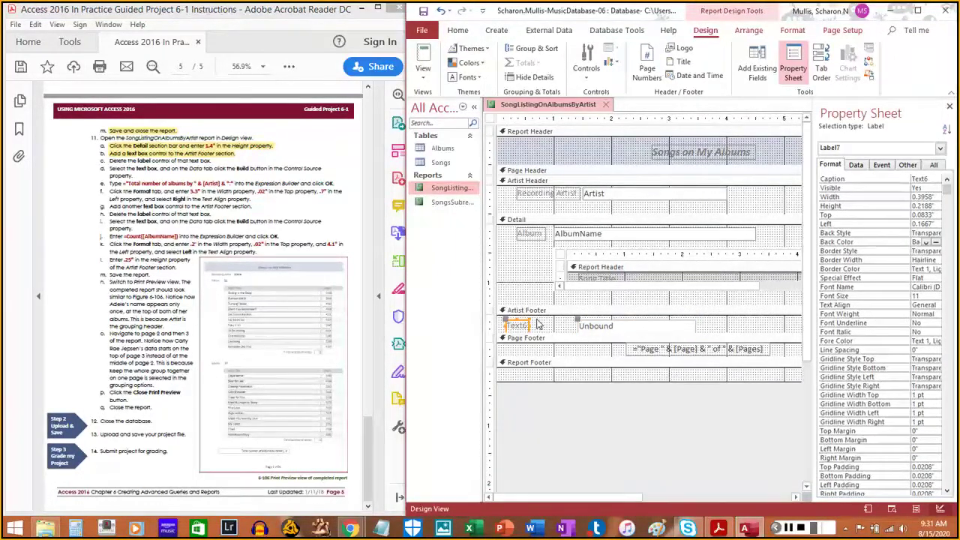
{"action": "key", "text": "Delete"}
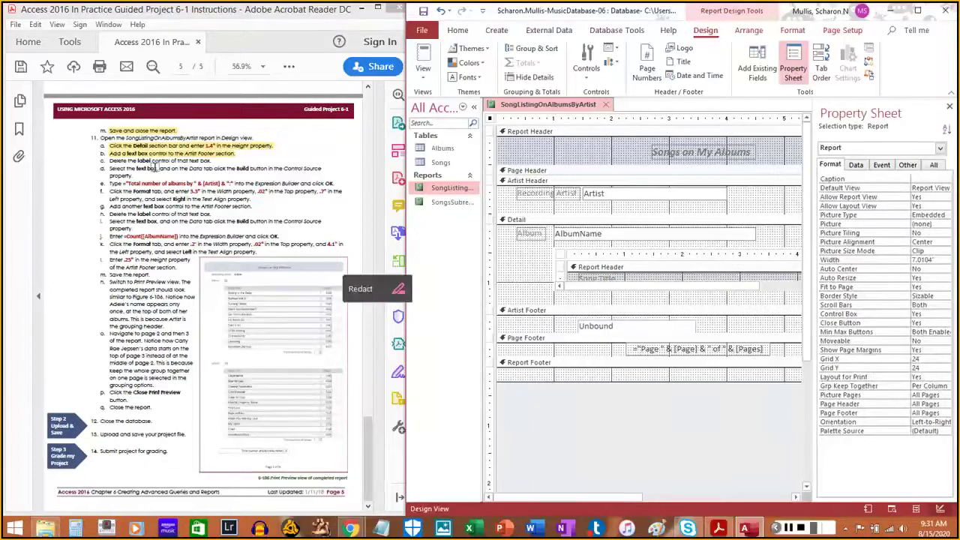
{"action": "left_click_drag", "start_coordinate": [110, 161], "coordinate": [214, 160]}
{"action": "left_click", "coordinate": [214, 160]}
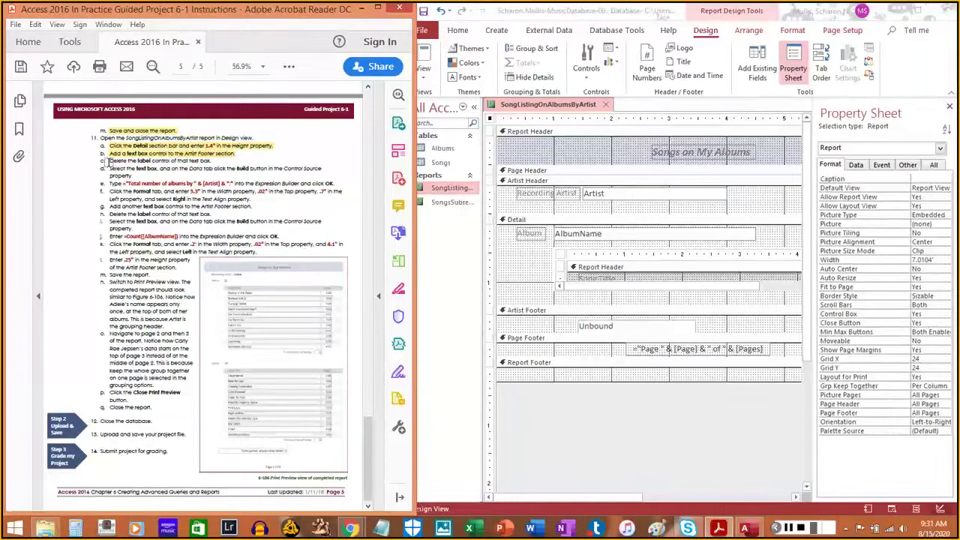
{"action": "left_click_drag", "start_coordinate": [109, 161], "coordinate": [213, 160]}
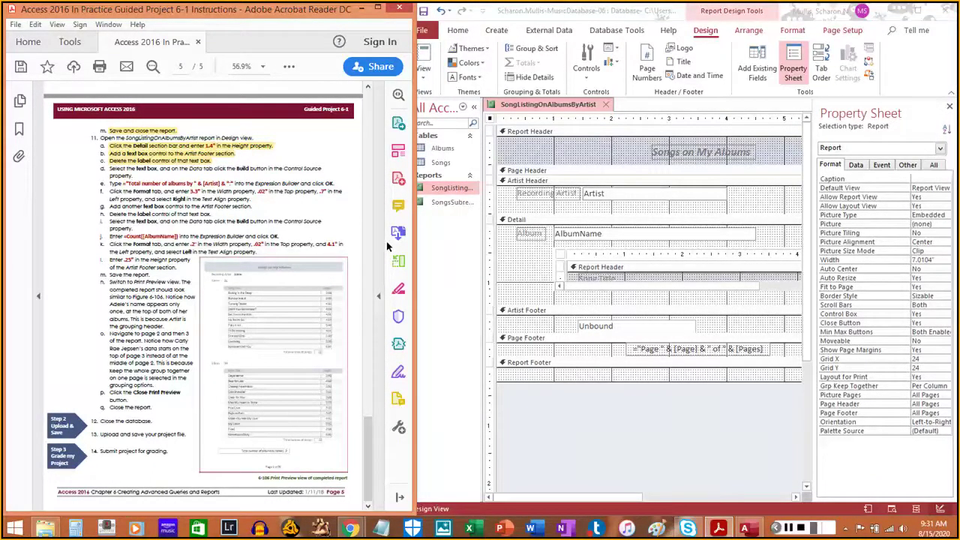
Set the Artist Footer text box's Control Source to ="Total number of albums by" & [Artist] &"." and highlight instructions 11d and 11e in the PDF
{"action": "left_click", "coordinate": [655, 324]}
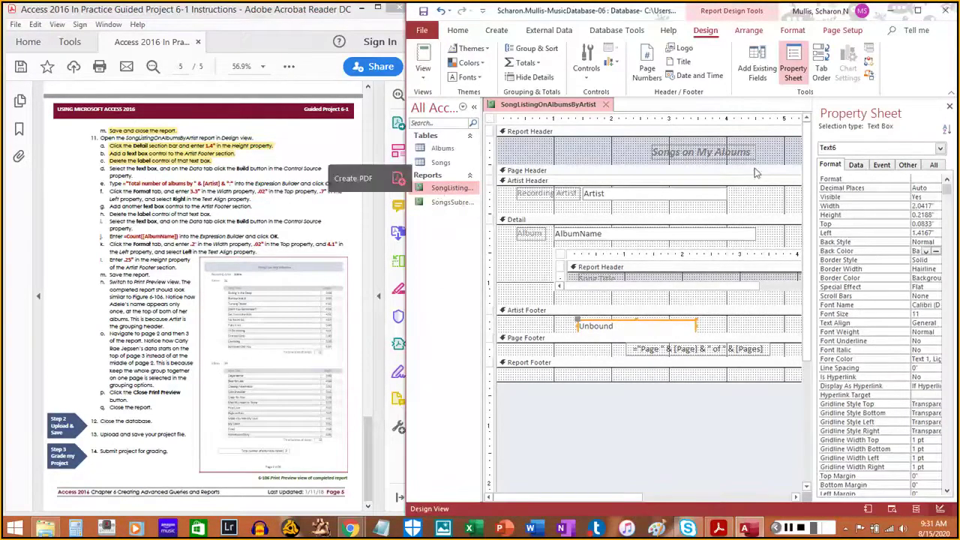
{"action": "left_click", "coordinate": [856, 166]}
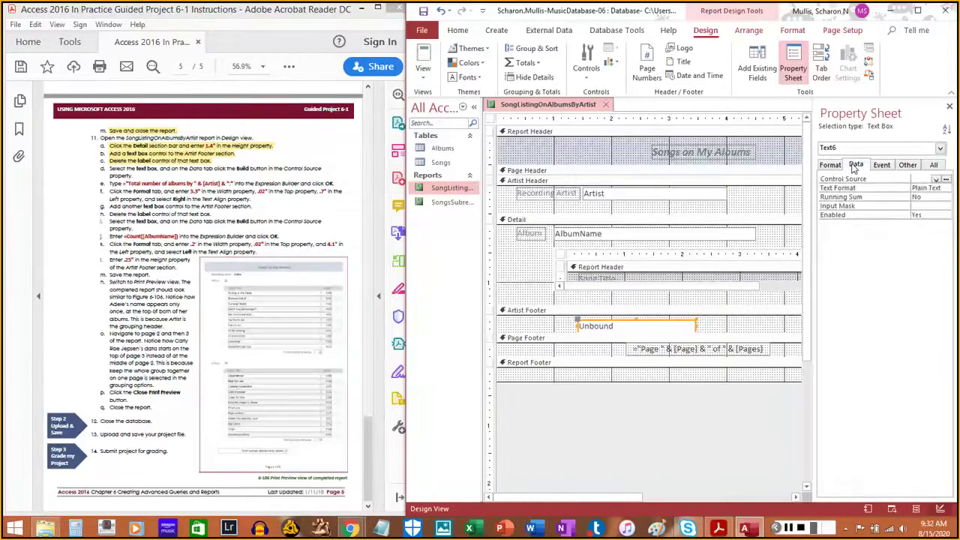
{"action": "left_click", "coordinate": [947, 180]}
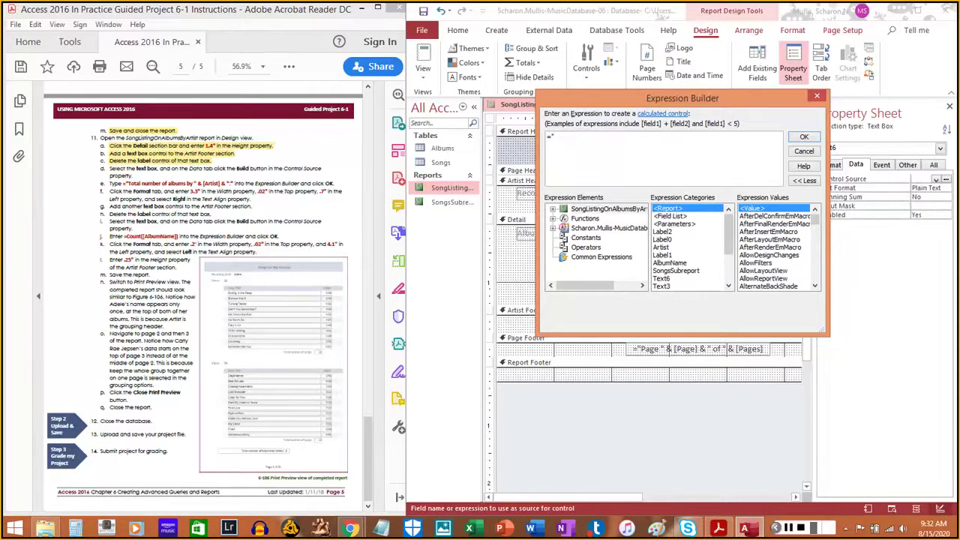
{"action": "type", "text": "number of albums by\" &"}
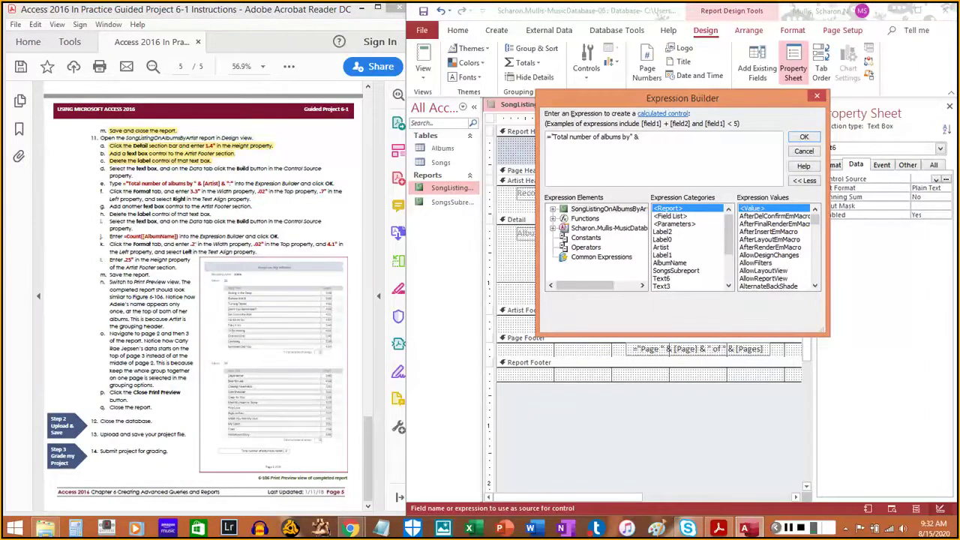
{"action": "type", "text": "[Art"}
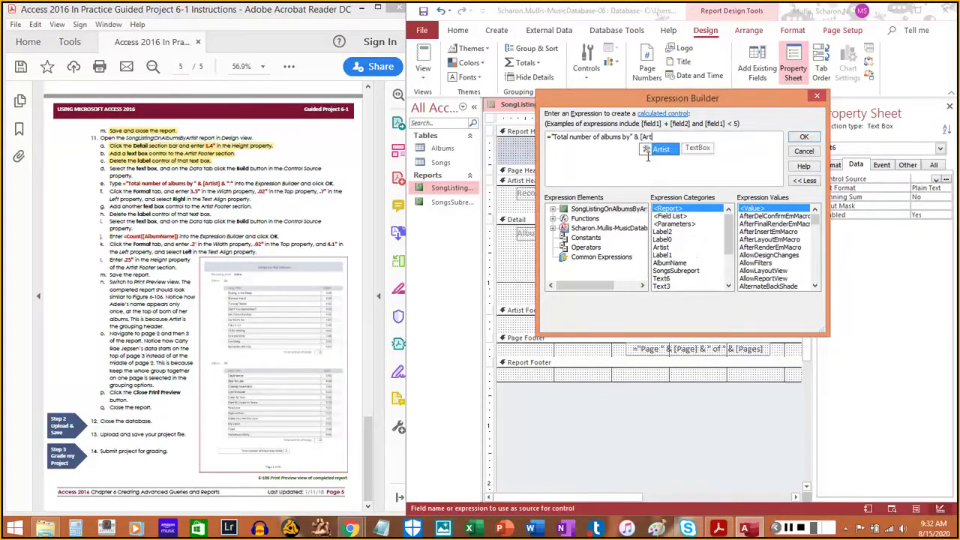
{"action": "type", "text": "ist] &\"."}
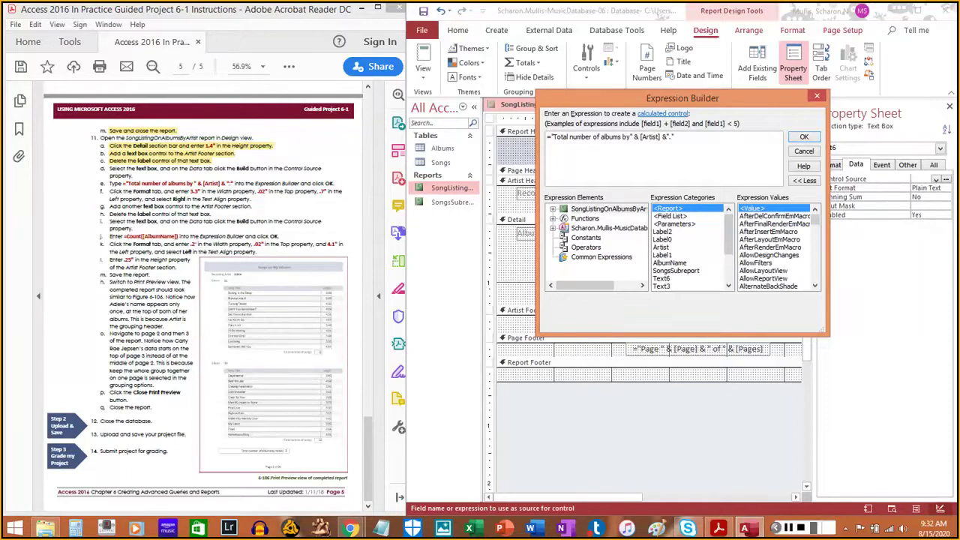
{"action": "left_click", "coordinate": [806, 138]}
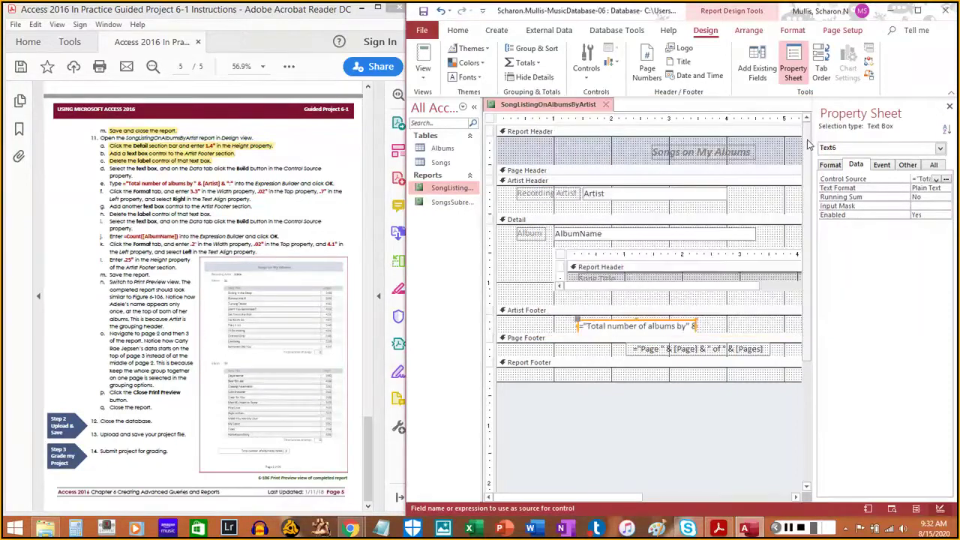
{"action": "left_click", "coordinate": [116, 171]}
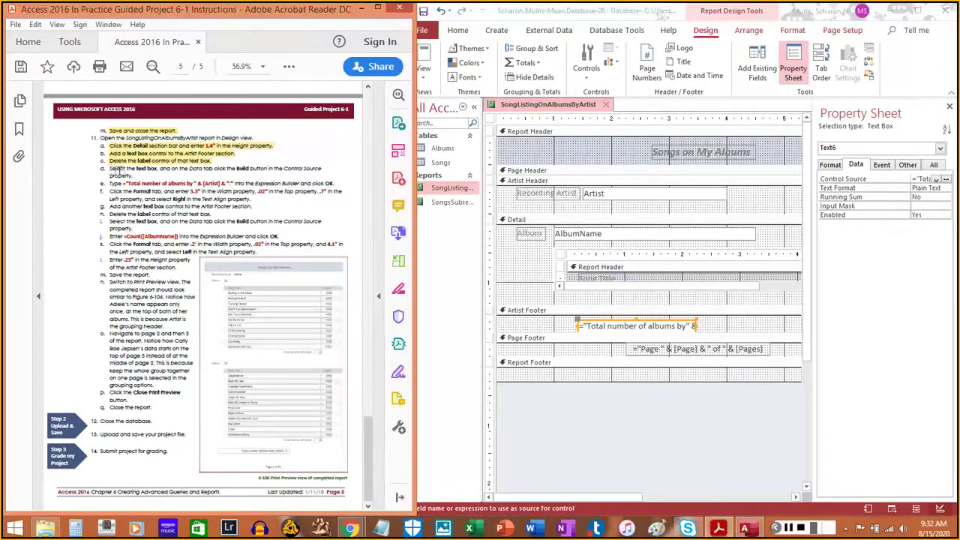
{"action": "left_click_drag", "start_coordinate": [116, 171], "coordinate": [328, 182]}
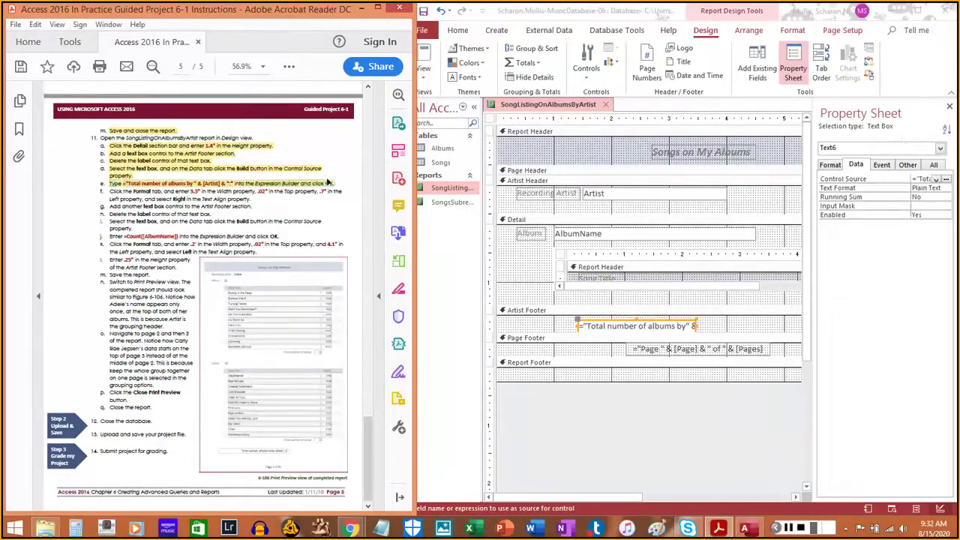
Set the Width of the album total text box in the Artist Footer to 3.3"
{"action": "left_click", "coordinate": [829, 171]}
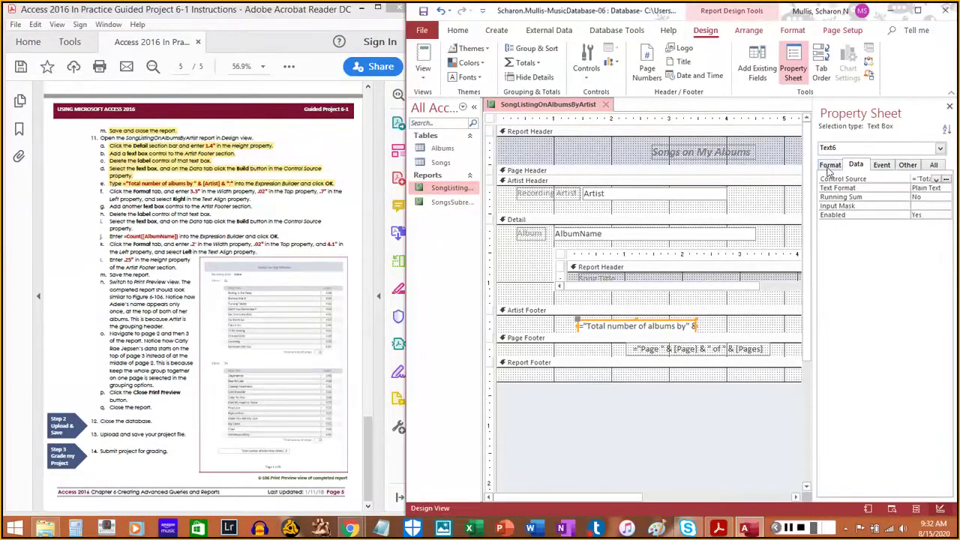
{"action": "left_click", "coordinate": [830, 165]}
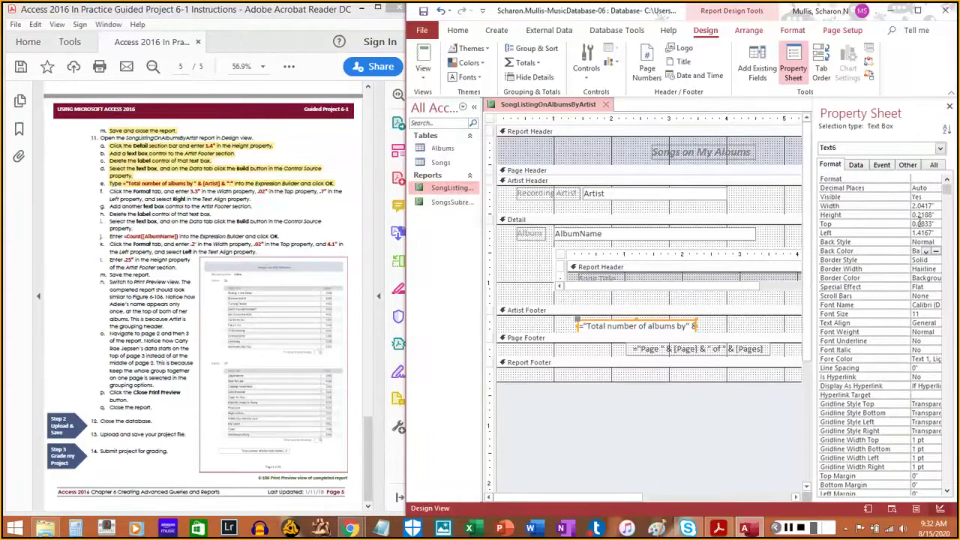
{"action": "left_click_drag", "start_coordinate": [932, 207], "coordinate": [859, 211]}
{"action": "type", "text": "3"}
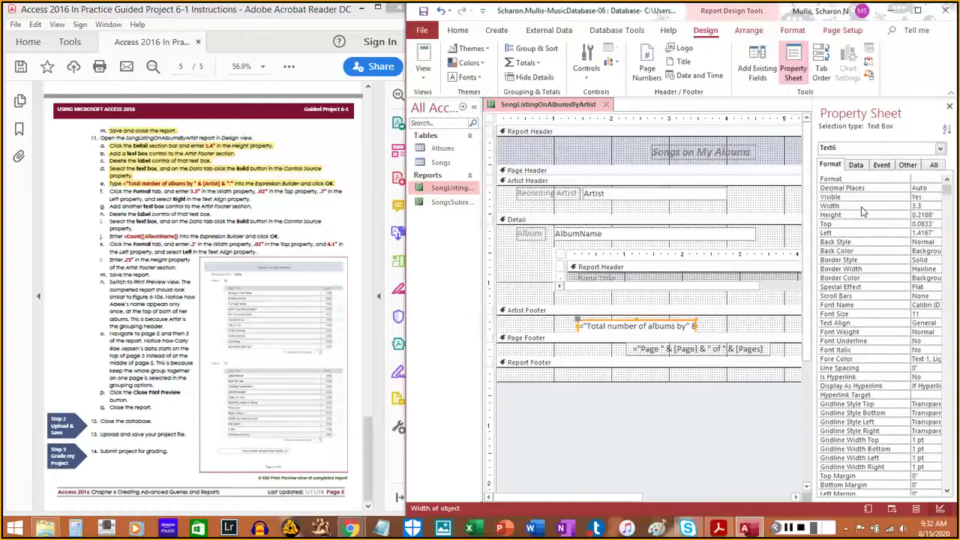
{"action": "type", "text": ".3"}
{"action": "key", "text": "Return"}
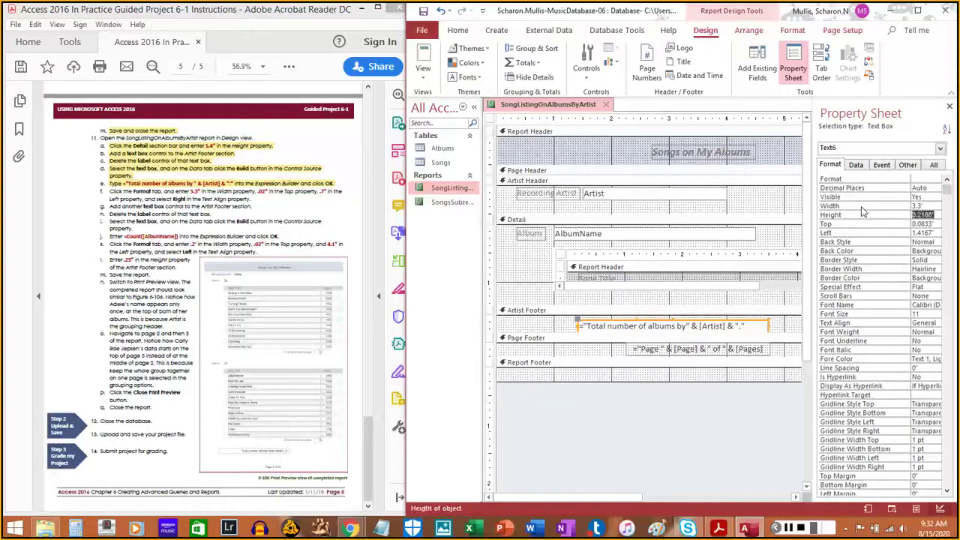
Position the album total text box with a Top value of .02" and a Left value of .7"
{"action": "left_click", "coordinate": [929, 224]}
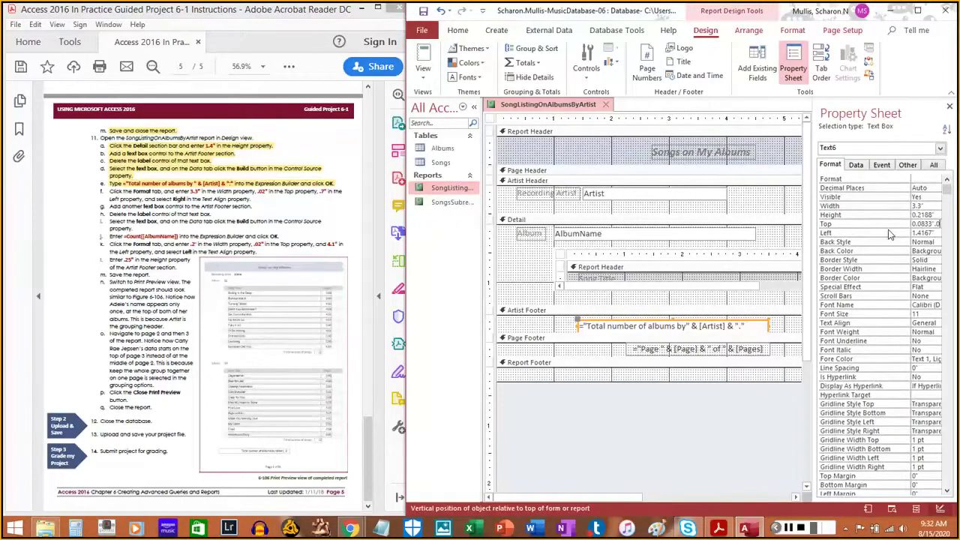
{"action": "type", "text": ".02"}
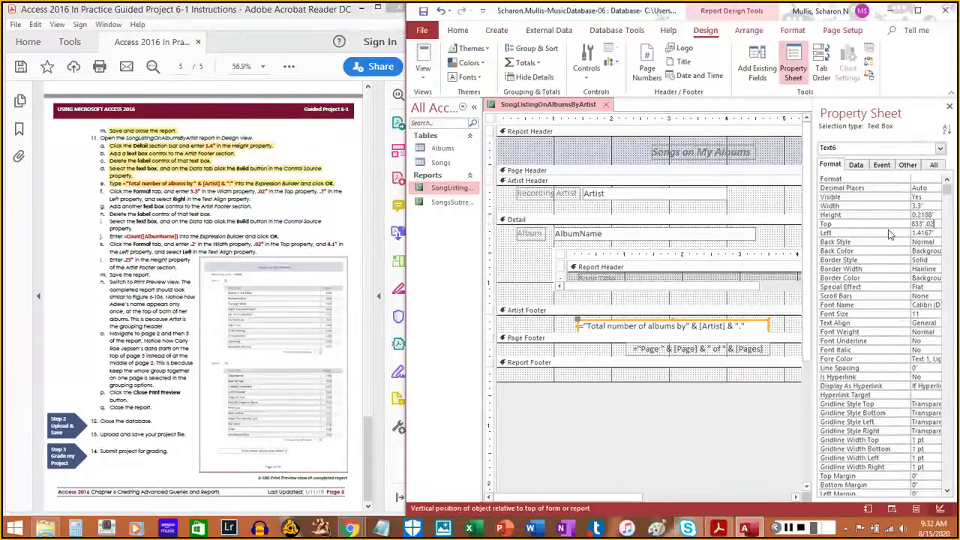
{"action": "key", "text": "ctrl+a"}
{"action": "type", "text": "0"}
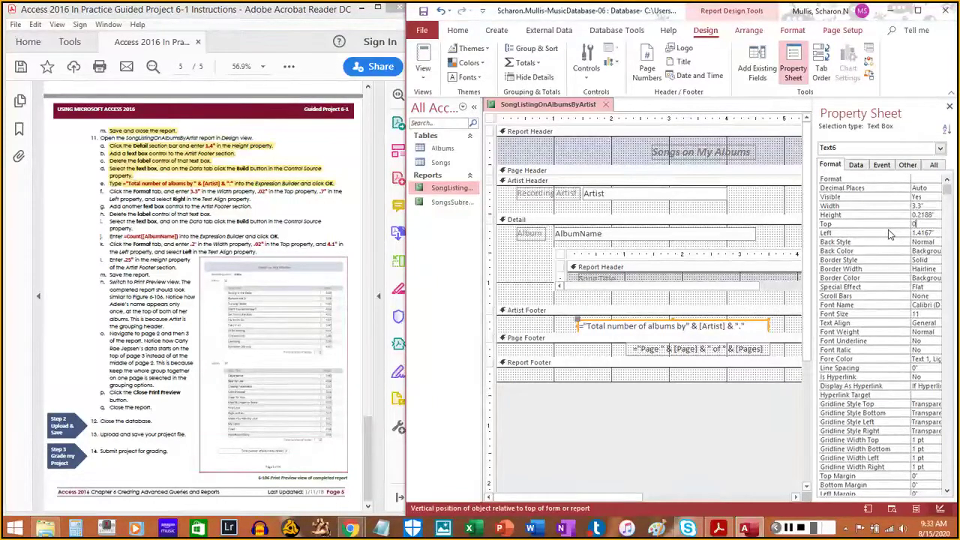
{"action": "type", "text": "2"}
{"action": "key", "text": "Tab"}
{"action": "key", "text": "BackSpace"}
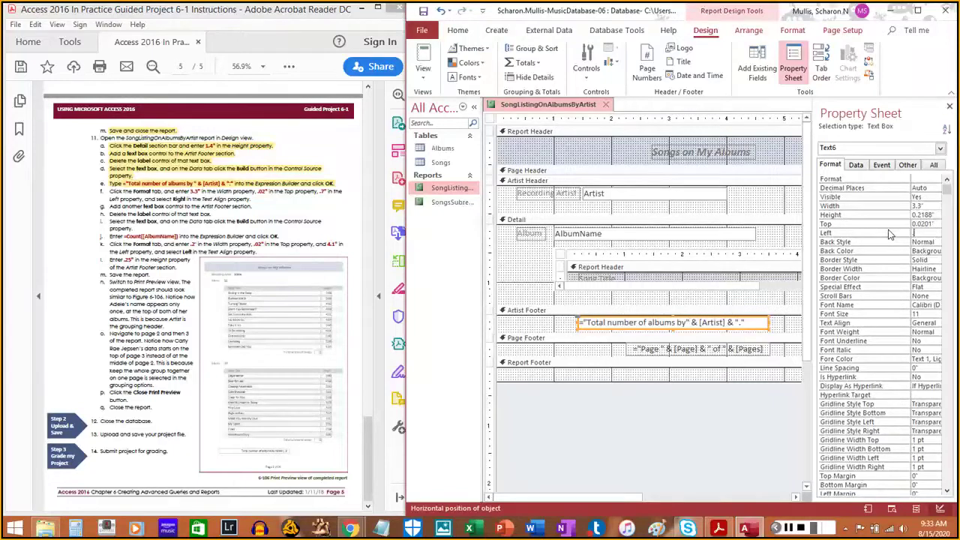
{"action": "type", "text": ".7"}
{"action": "key", "text": "Tab"}
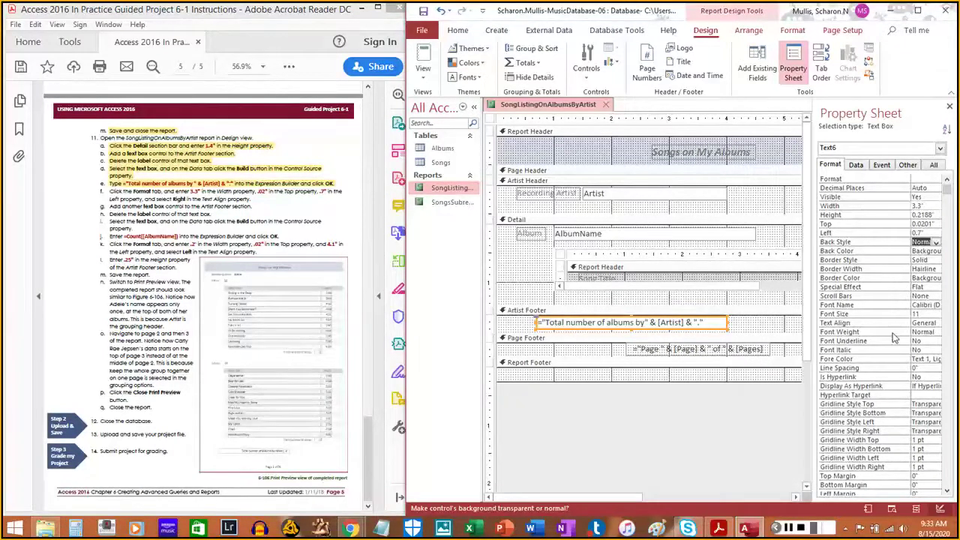
Set the album total text box's Text Align to Right and highlight instruction 11f in the PDF
{"action": "left_click", "coordinate": [920, 323]}
{"action": "left_click", "coordinate": [937, 322]}
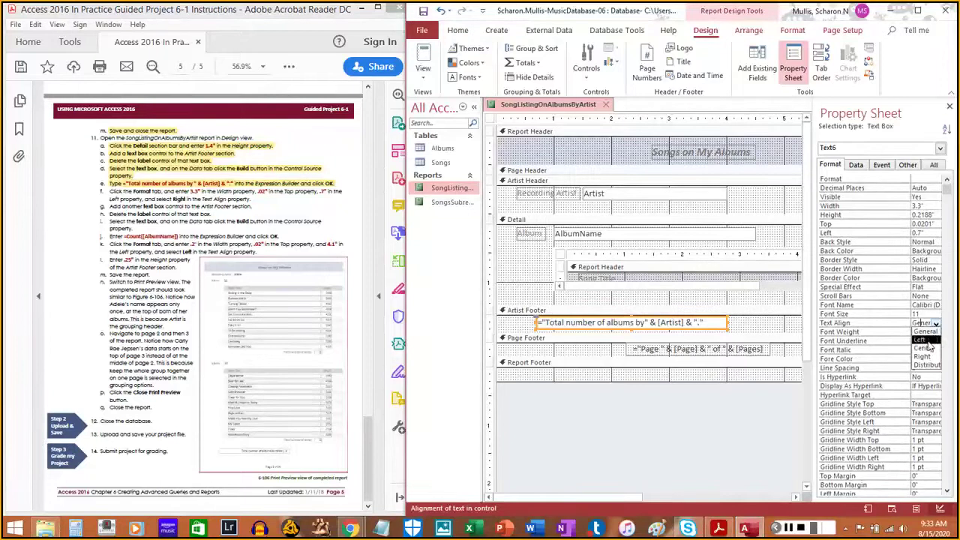
{"action": "left_click", "coordinate": [926, 357]}
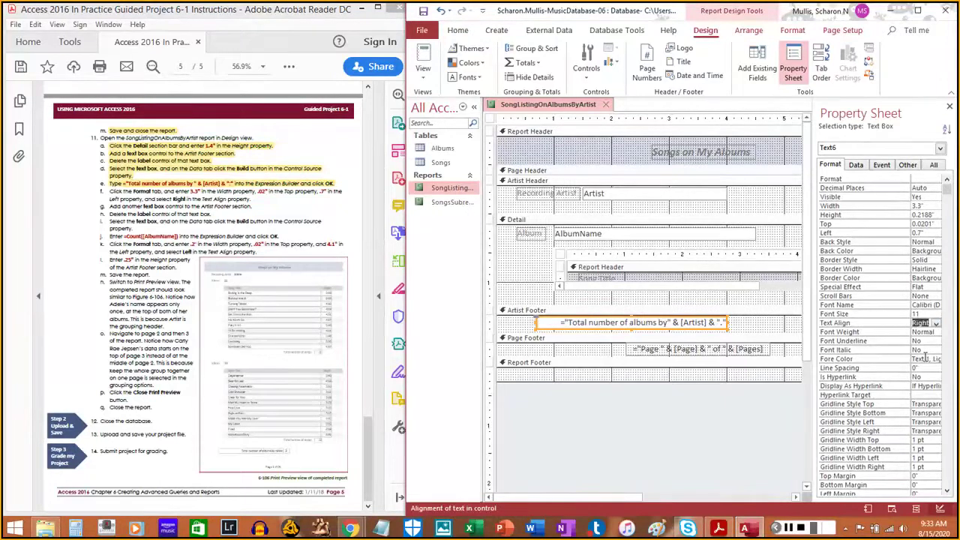
{"action": "left_click", "coordinate": [110, 192]}
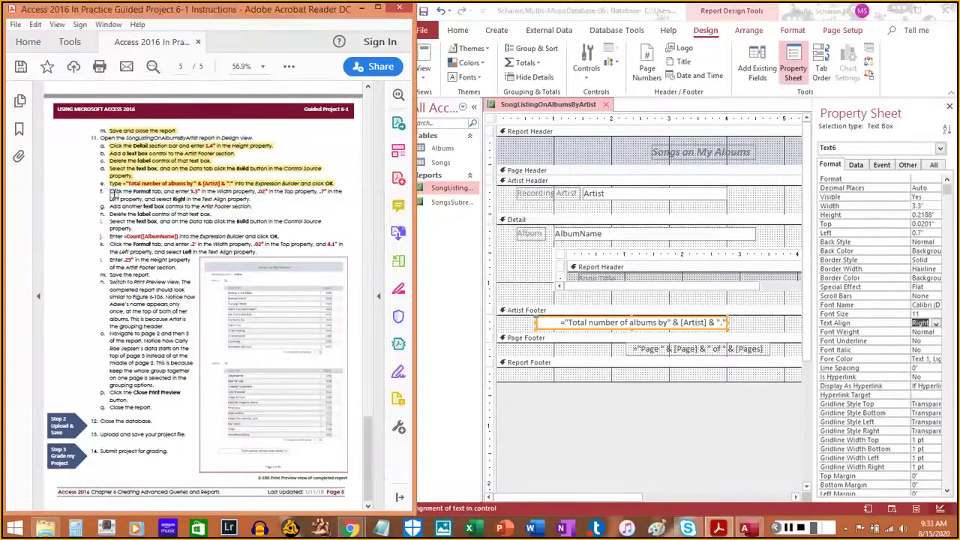
{"action": "left_click_drag", "start_coordinate": [110, 191], "coordinate": [250, 199]}
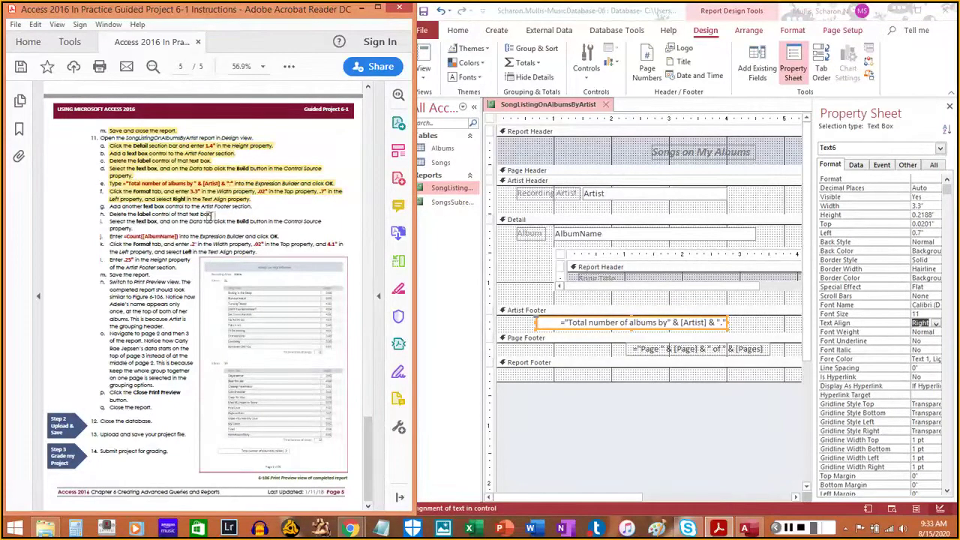
Add a text box about 1" wide to the Artist Footer, just after the album total text box, and delete its attached label
{"action": "left_click", "coordinate": [584, 75]}
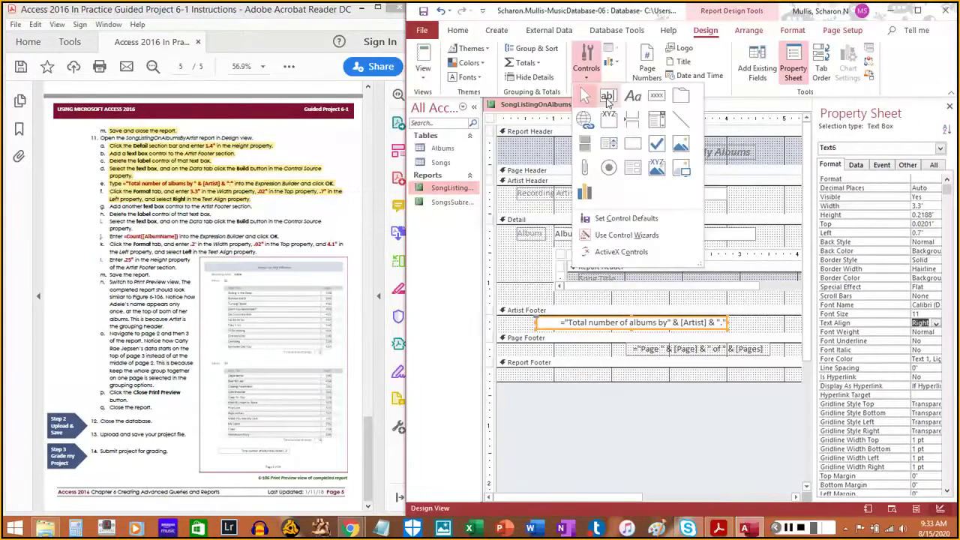
{"action": "left_click", "coordinate": [608, 96]}
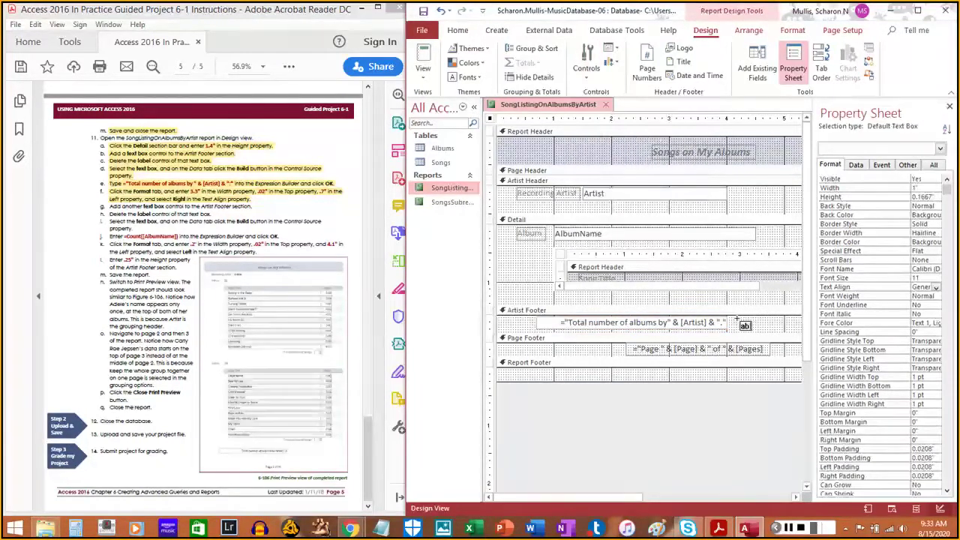
{"action": "left_click_drag", "start_coordinate": [737, 321], "coordinate": [791, 330]}
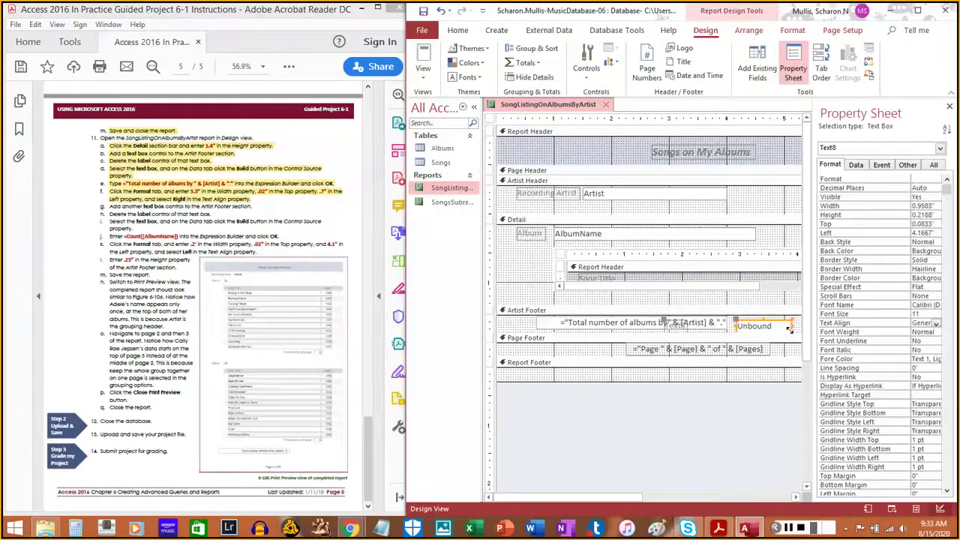
{"action": "left_click", "coordinate": [681, 327]}
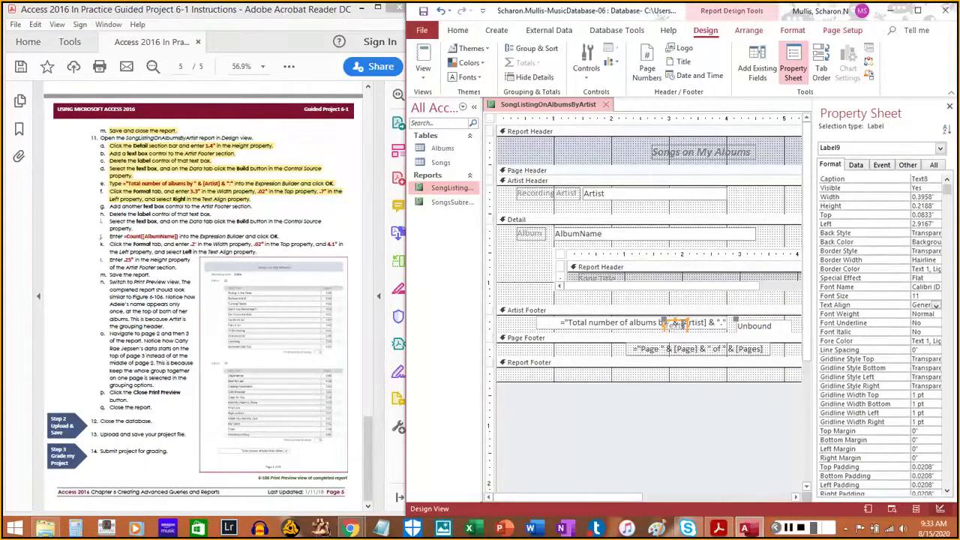
{"action": "key", "text": "Delete"}
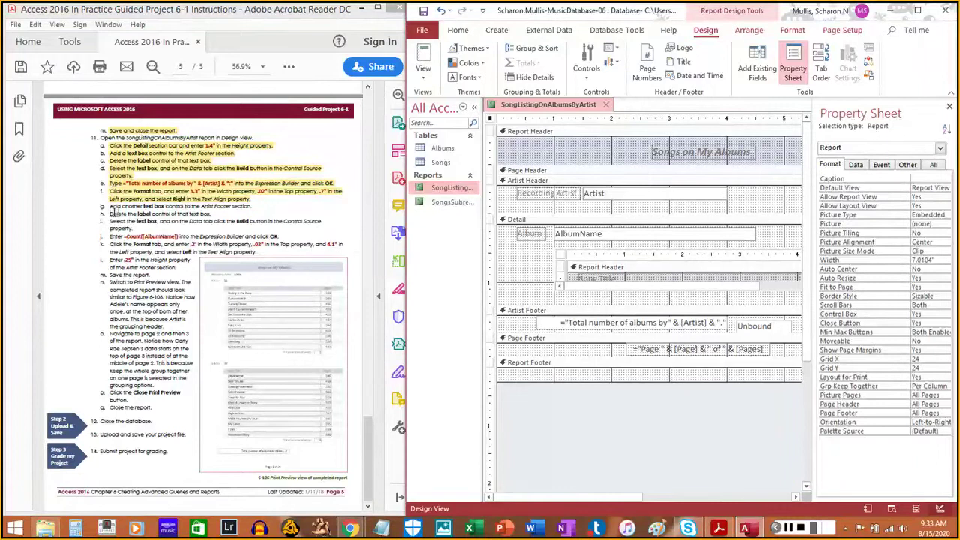
Highlight instructions 11g and 11h in the PDF
{"action": "left_click_drag", "start_coordinate": [109, 207], "coordinate": [249, 205]}
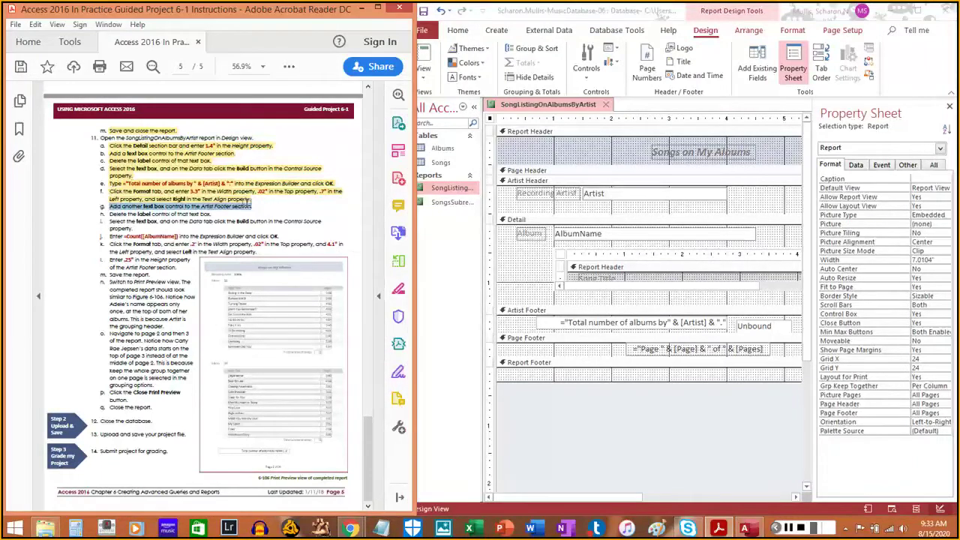
{"action": "left_click", "coordinate": [124, 218]}
{"action": "left_click_drag", "start_coordinate": [110, 214], "coordinate": [213, 214]}
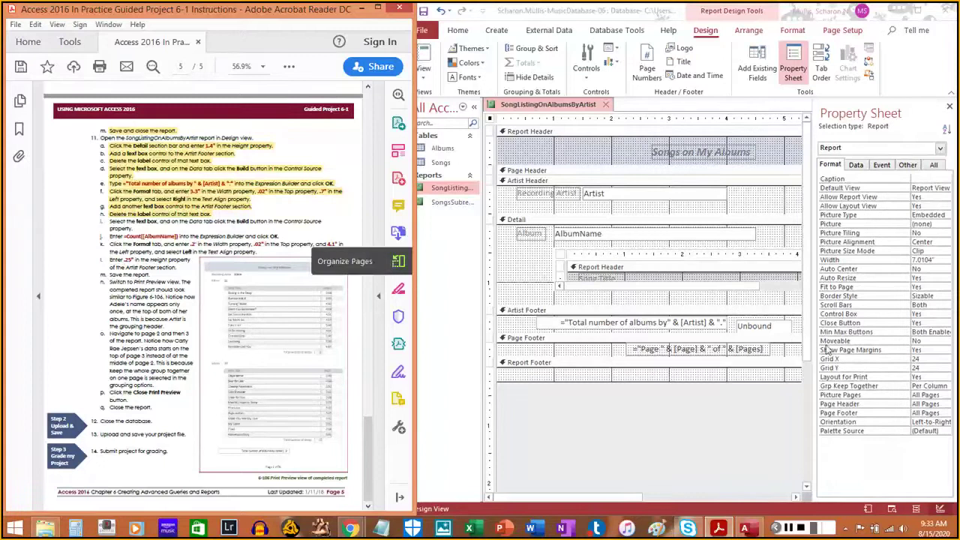
Open the Expression Builder for the Control Source of the unbound Artist Footer text box and highlight instruction 11i in the PDF
{"action": "left_click", "coordinate": [757, 326]}
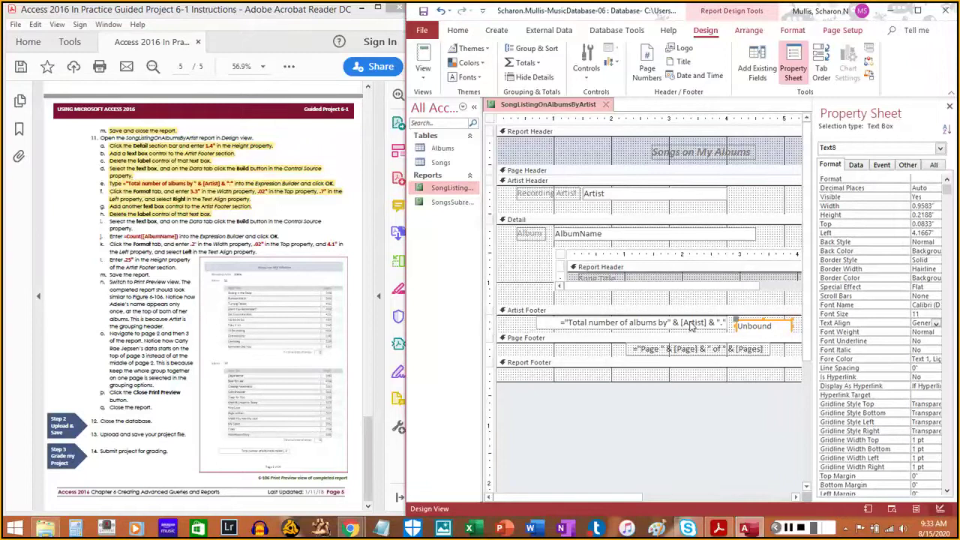
{"action": "left_click", "coordinate": [863, 166]}
{"action": "left_click", "coordinate": [946, 180]}
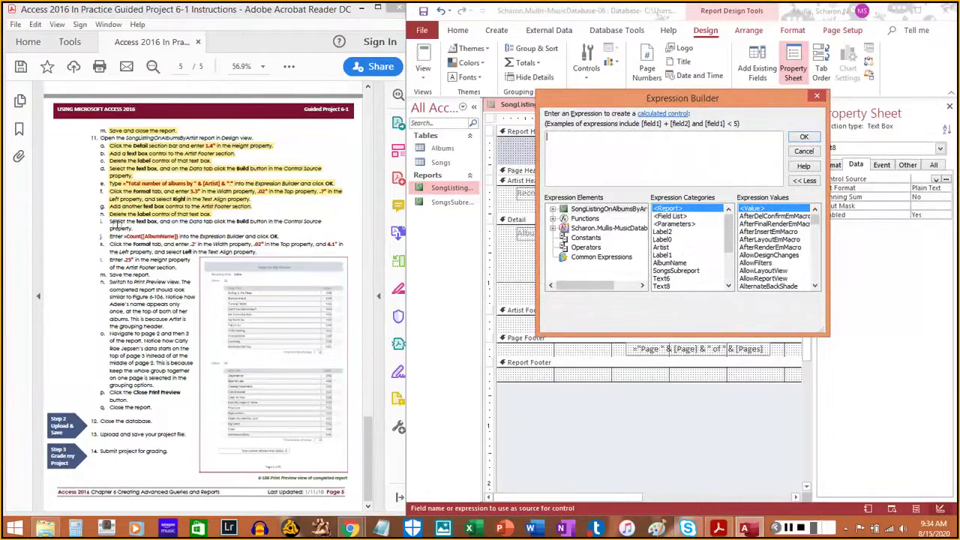
{"action": "triple_click", "coordinate": [109, 221]}
{"action": "left_click", "coordinate": [128, 225]}
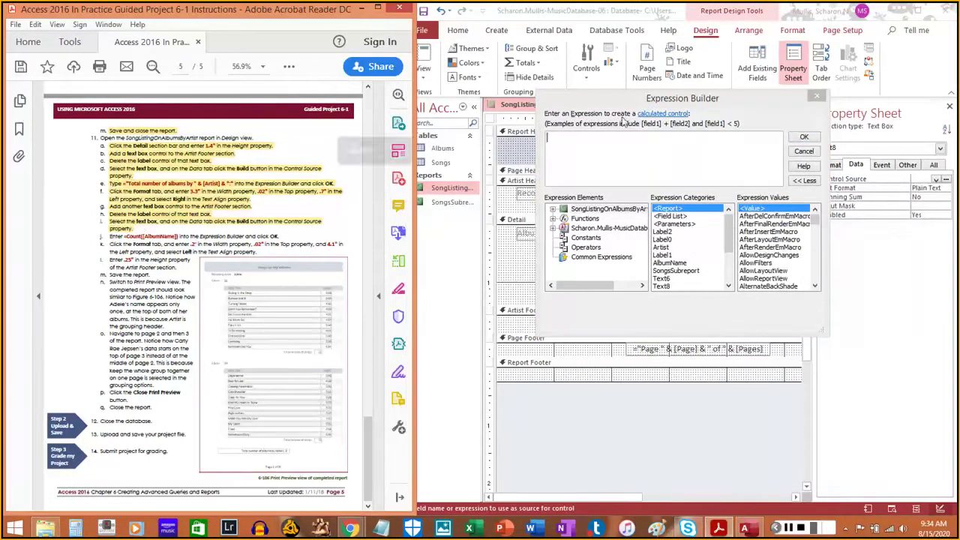
Enter =Count([AlbumName]) as the unbound text box's expression and highlight instruction 11j in the PDF
{"action": "left_click", "coordinate": [619, 156]}
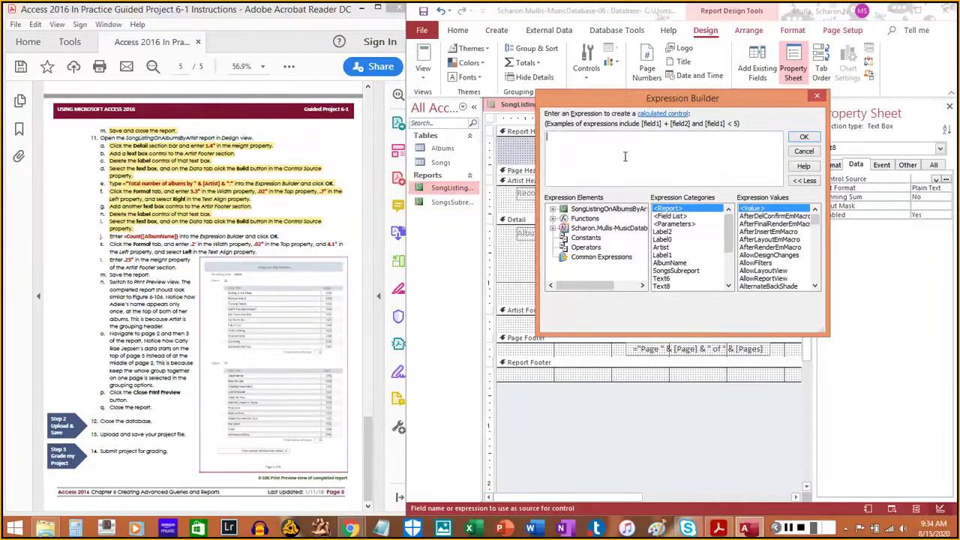
{"action": "type", "text": "=Cout"}
{"action": "key", "text": "BackSpace"}
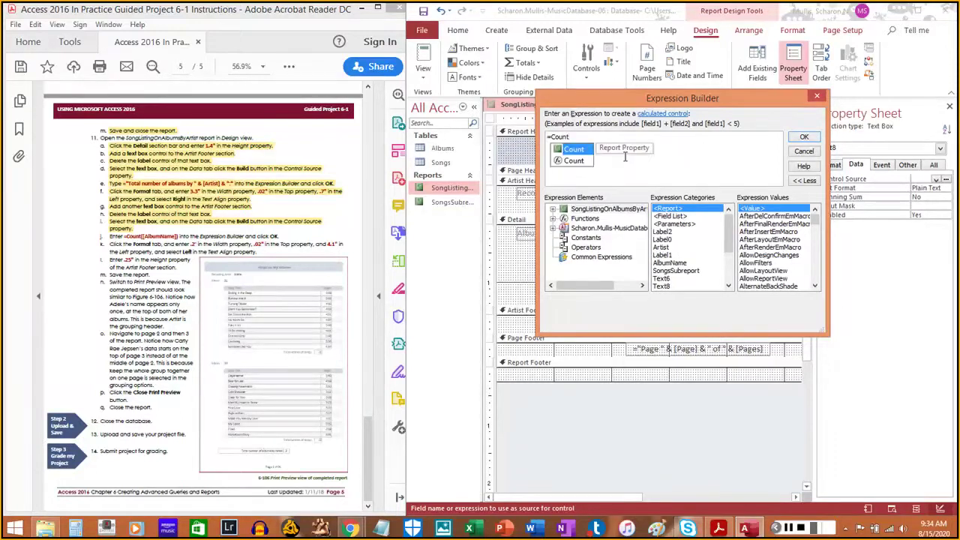
{"action": "type", "text": "nt(["}
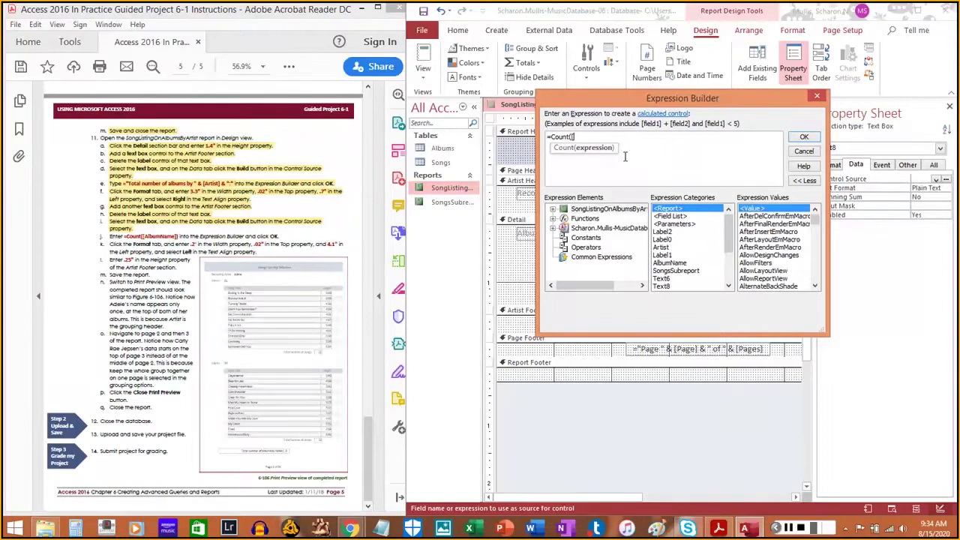
{"action": "type", "text": "AlbumName"}
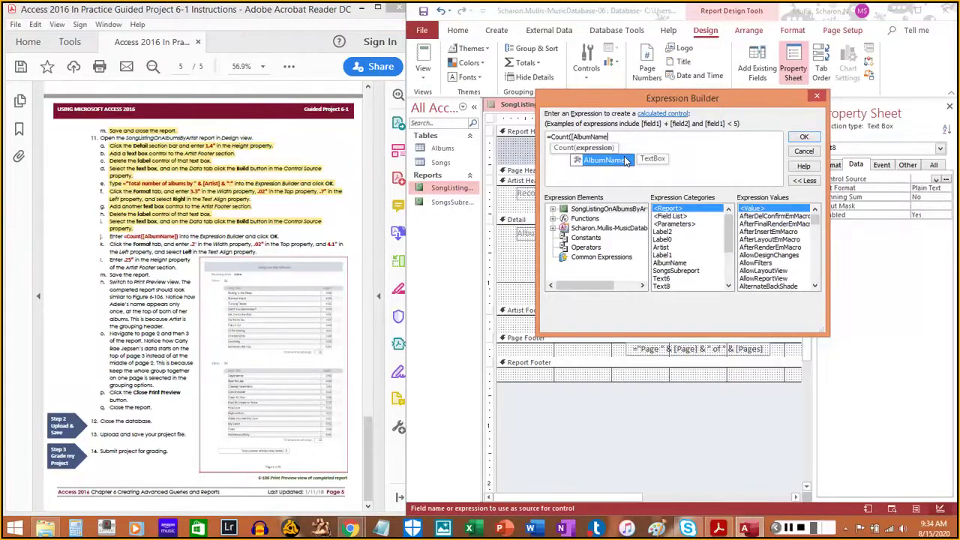
{"action": "type", "text": "]))"}
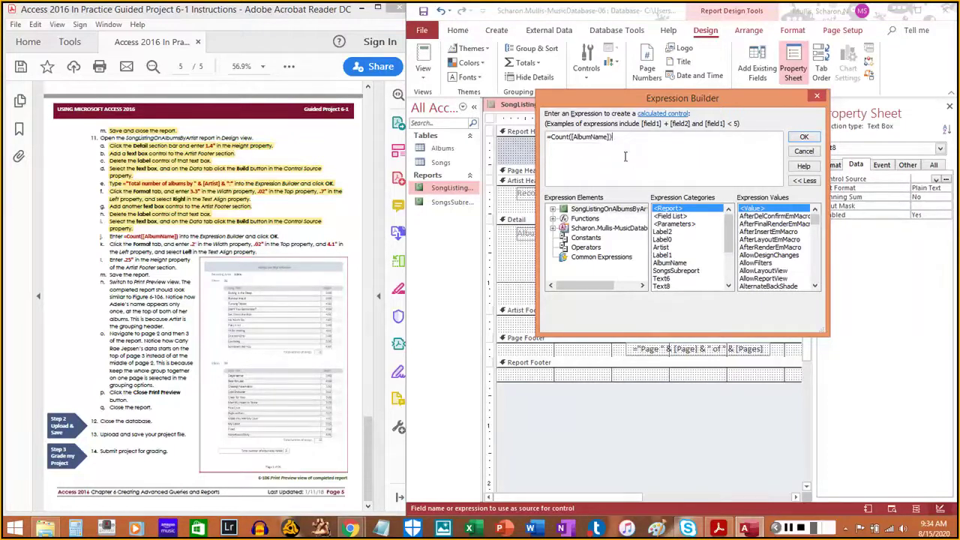
{"action": "left_click", "coordinate": [802, 138]}
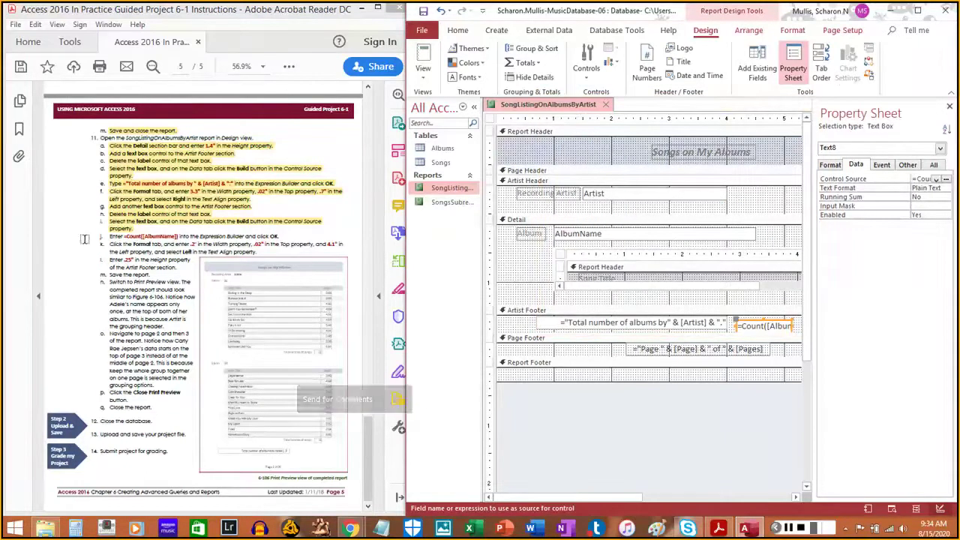
{"action": "left_click_drag", "start_coordinate": [106, 236], "coordinate": [279, 235]}
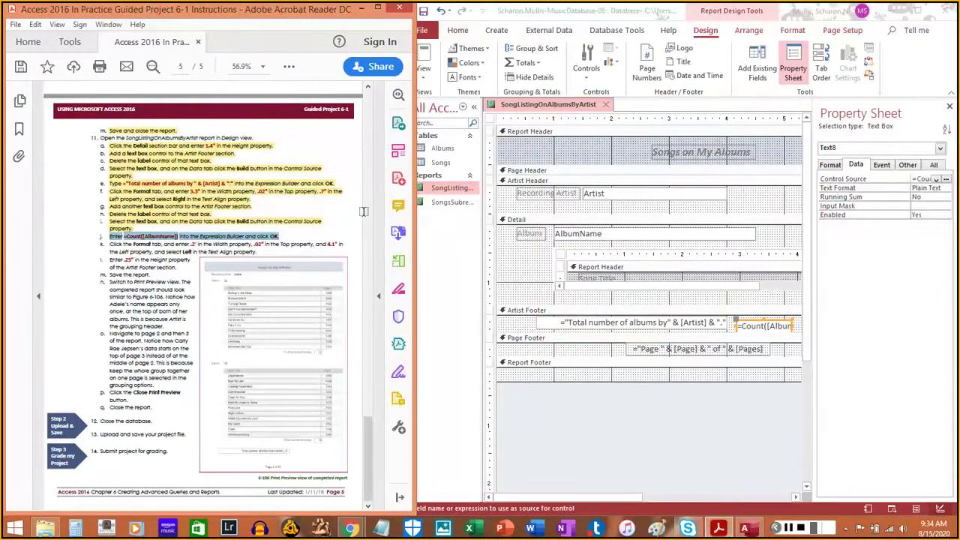
Set the Width of the album count text box in the Artist Footer to .2"
{"action": "left_click", "coordinate": [835, 168]}
{"action": "left_click", "coordinate": [832, 166]}
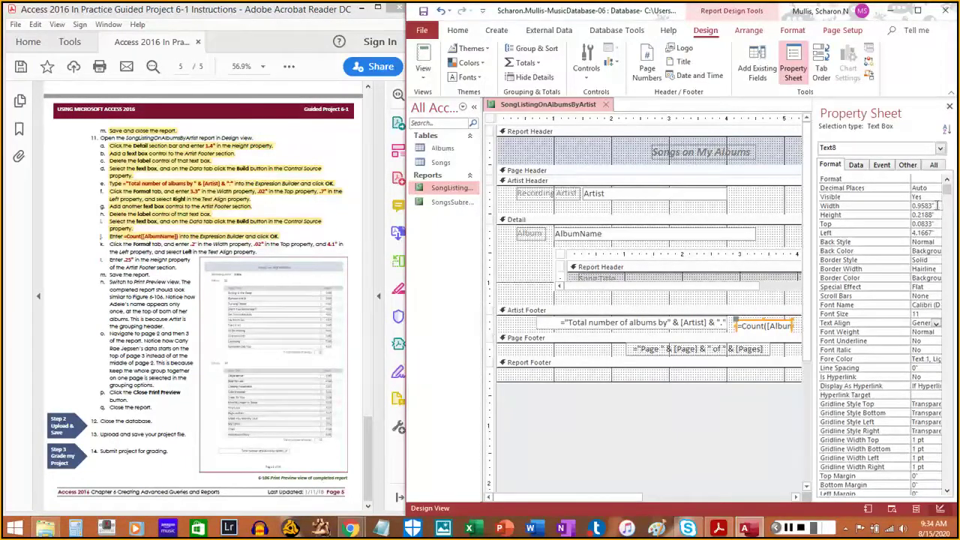
{"action": "left_click", "coordinate": [863, 208]}
{"action": "type", "text": ".2"}
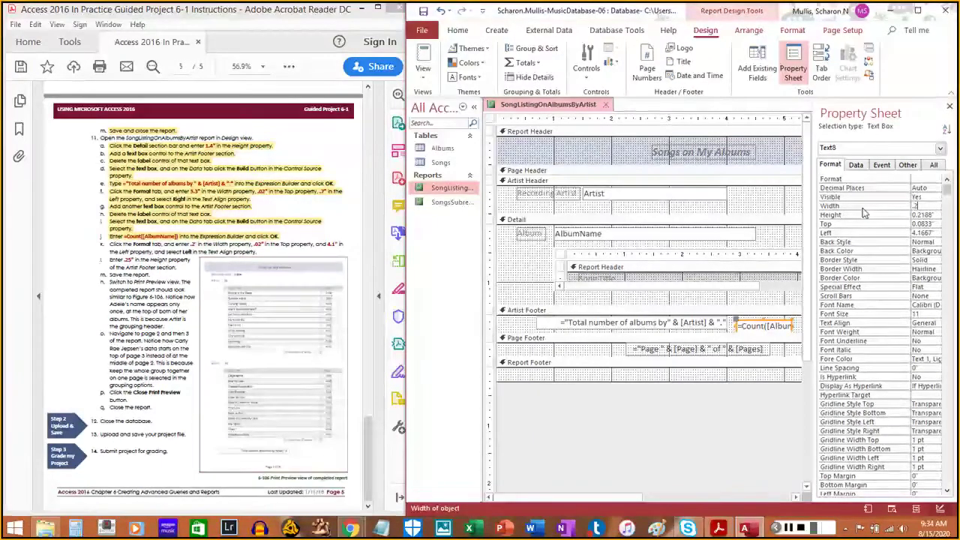
{"action": "key", "text": "Return"}
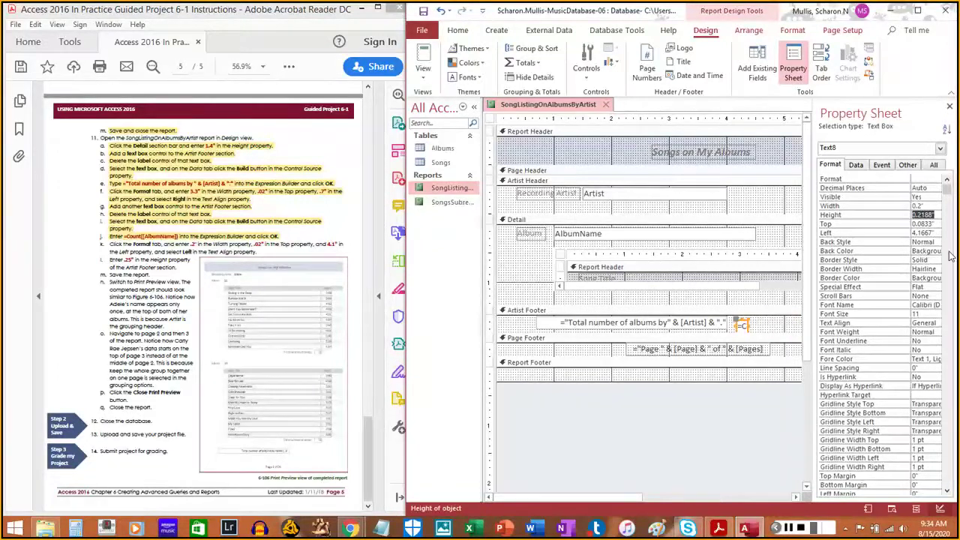
Position the album count text box with a Top value of .02" and a Left value of 4.1"
{"action": "left_click", "coordinate": [888, 225]}
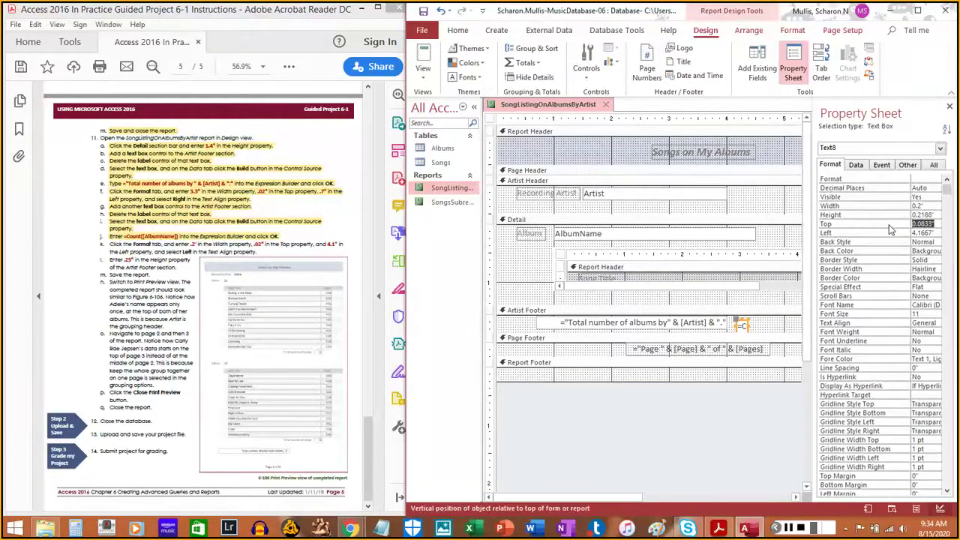
{"action": "type", "text": ".02"}
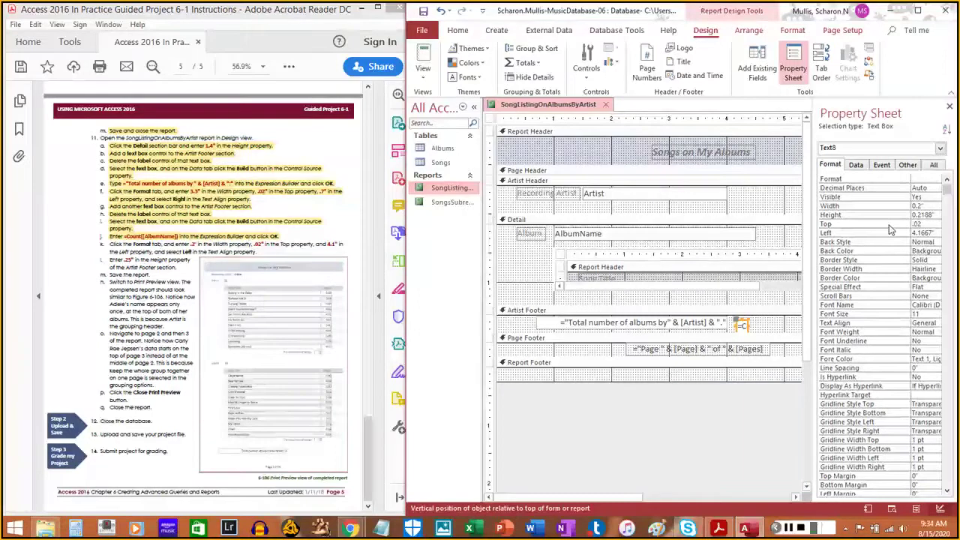
{"action": "key", "text": "Return"}
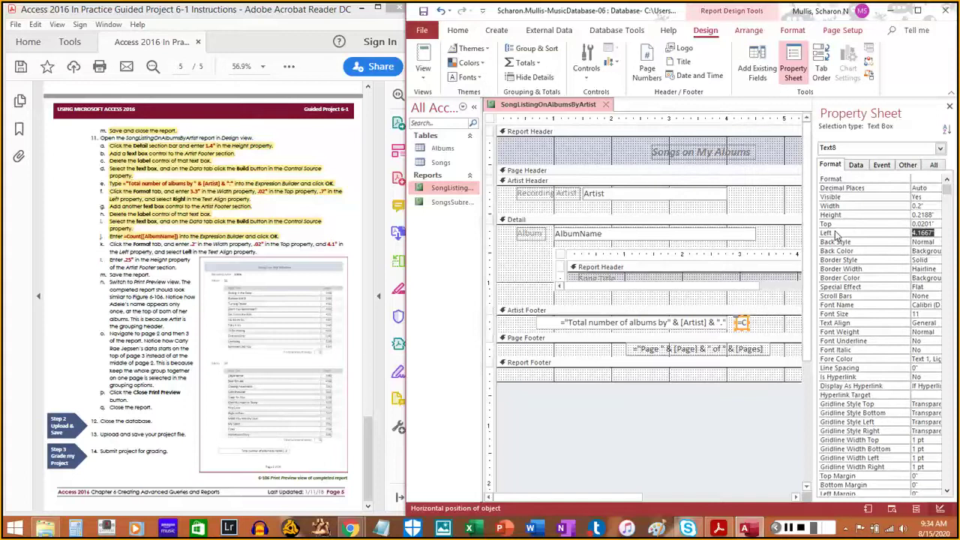
{"action": "type", "text": "4.1"}
{"action": "key", "text": "Return"}
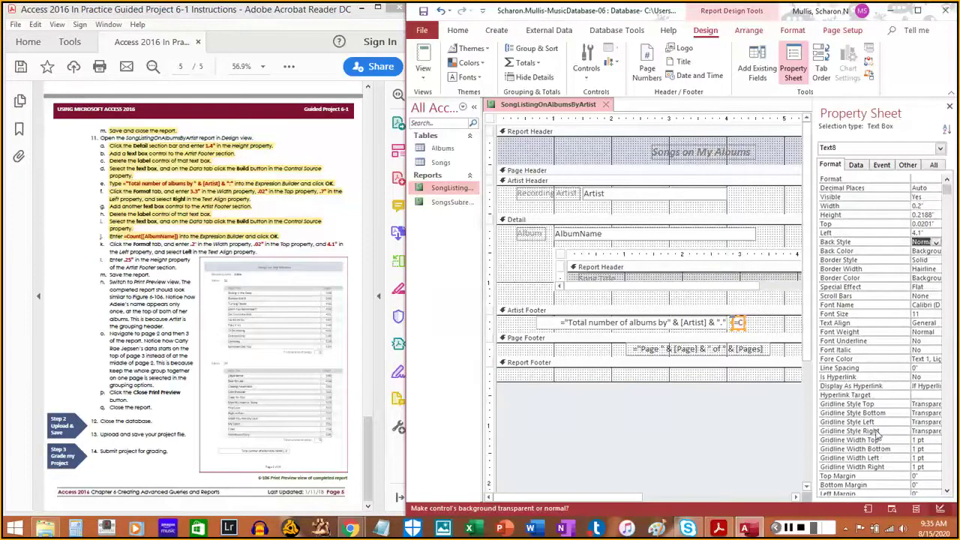
Set the album count text box's Text Align to Left and highlight instruction 11k in the PDF
{"action": "left_click", "coordinate": [919, 323]}
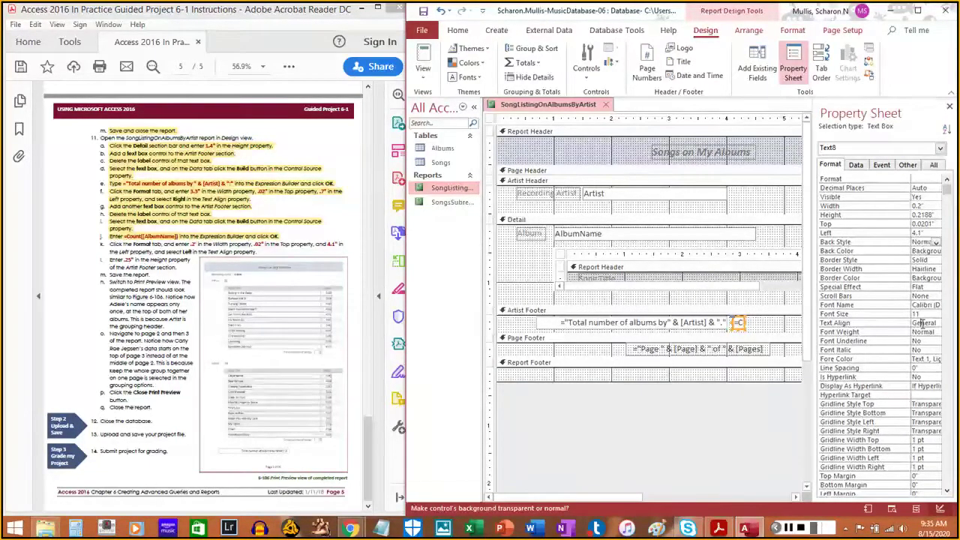
{"action": "left_click", "coordinate": [936, 323]}
{"action": "left_click", "coordinate": [921, 341]}
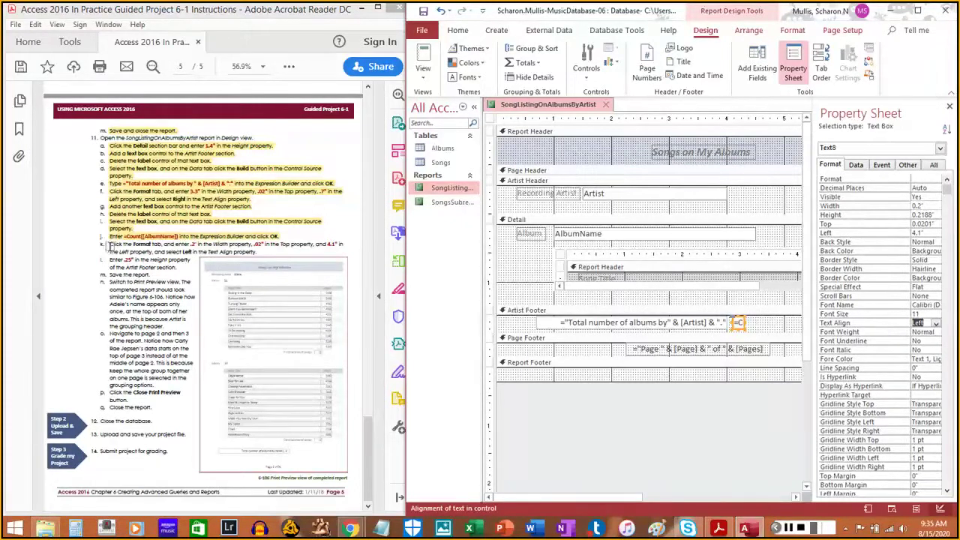
{"action": "left_click_drag", "start_coordinate": [105, 244], "coordinate": [256, 253]}
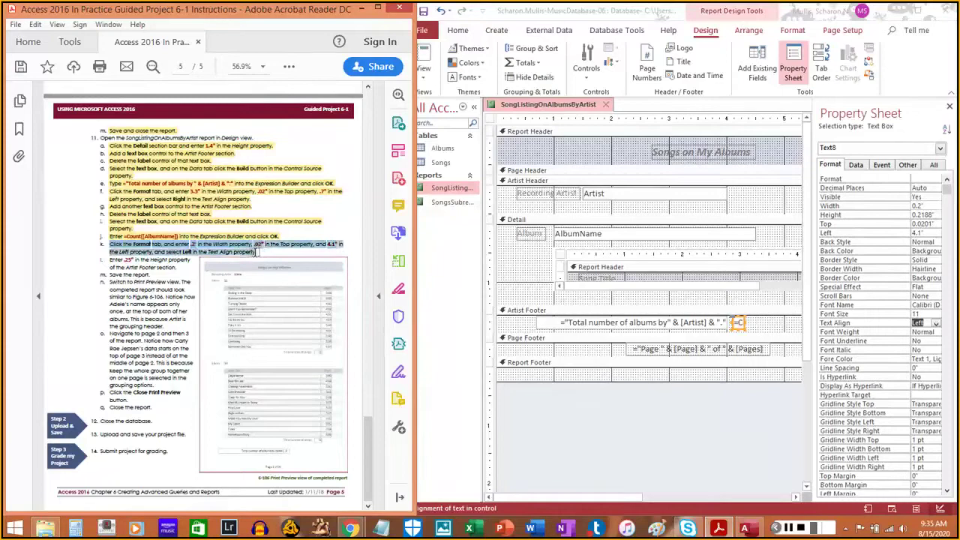
{"action": "left_click", "coordinate": [255, 253]}
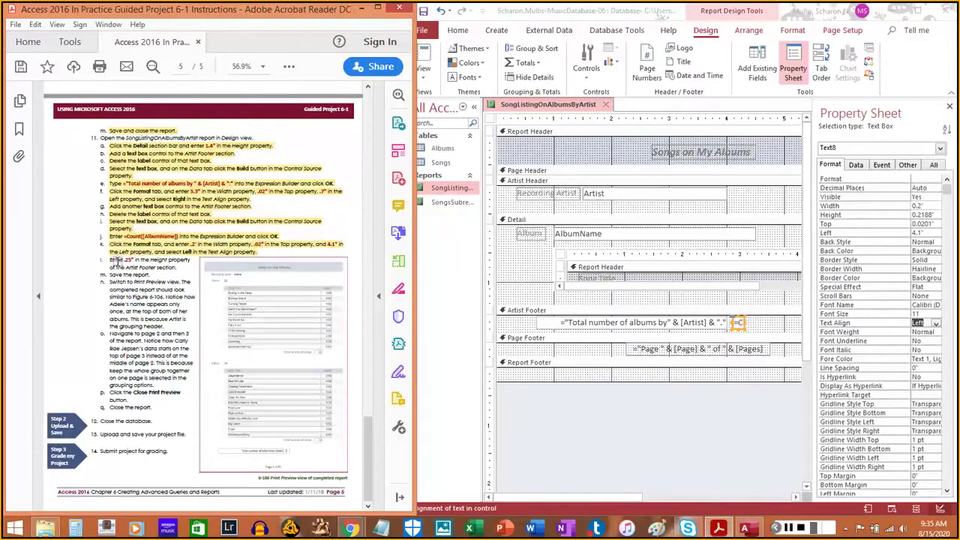
Set the Artist Footer section's Height to .25" and highlight instruction 11l in the PDF
{"action": "left_click", "coordinate": [517, 315]}
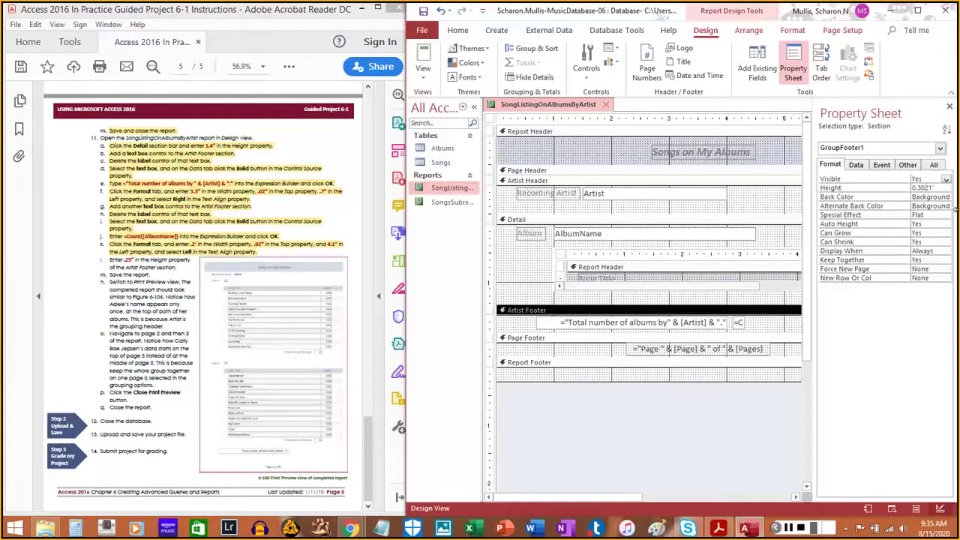
{"action": "left_click", "coordinate": [861, 189]}
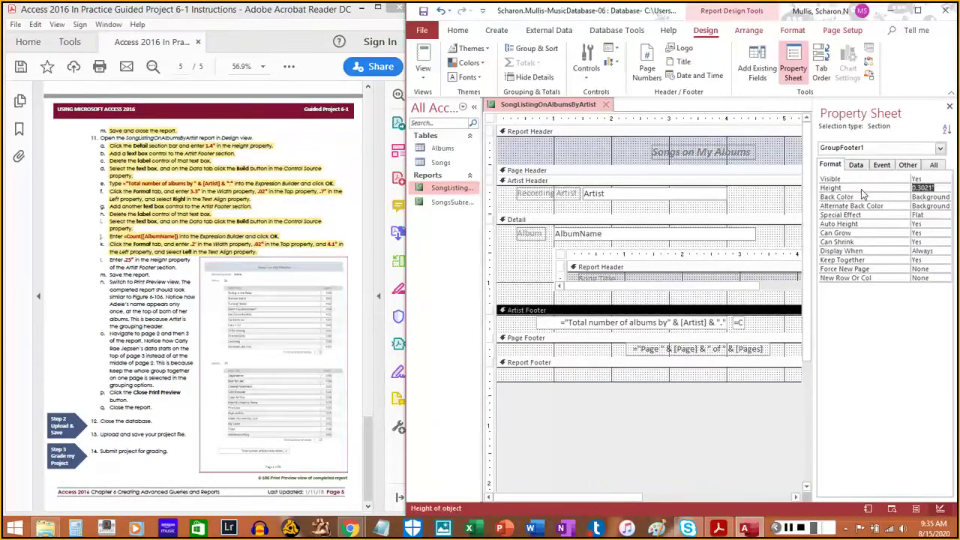
{"action": "key", "text": "Delete"}
{"action": "type", "text": ".25"}
{"action": "key", "text": "Return"}
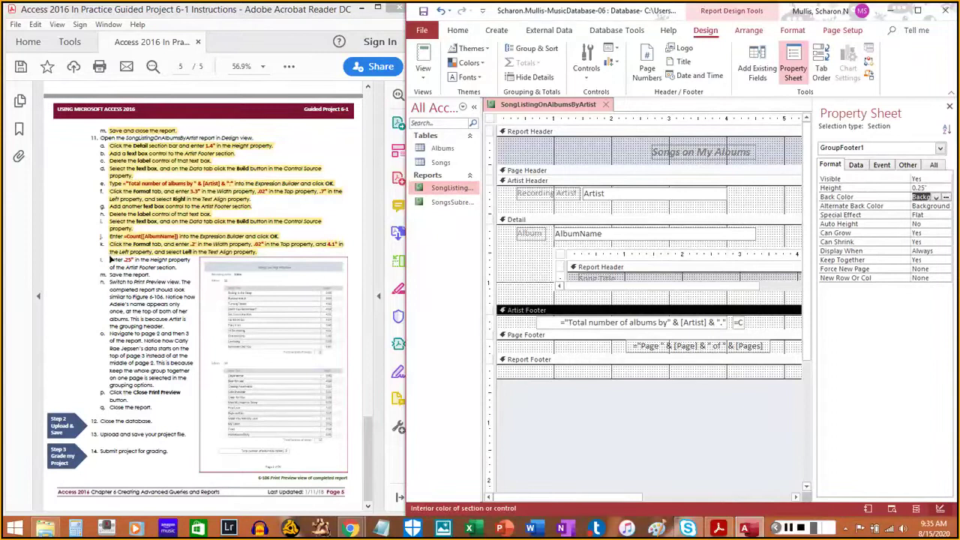
{"action": "left_click_drag", "start_coordinate": [108, 259], "coordinate": [159, 268]}
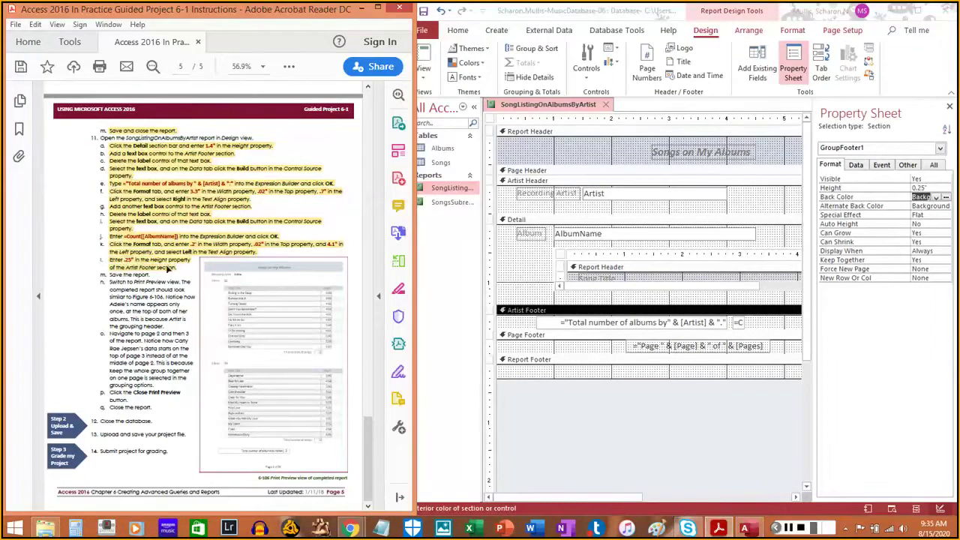
Save the SongListingOnAlbumsByArtist report and highlight instruction 11m in the PDF
{"action": "right_click", "coordinate": [541, 108]}
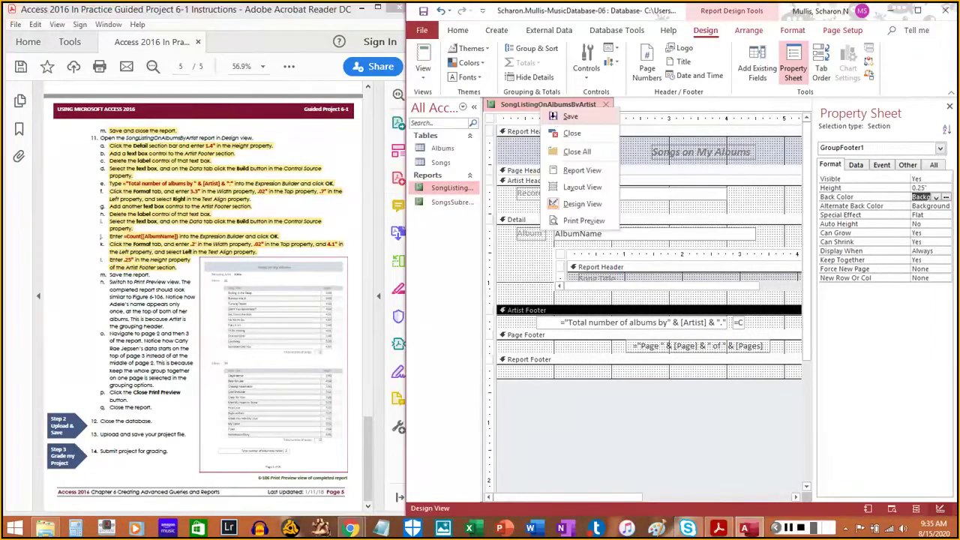
{"action": "key", "text": "Escape"}
{"action": "left_click_drag", "start_coordinate": [109, 276], "coordinate": [153, 275]}
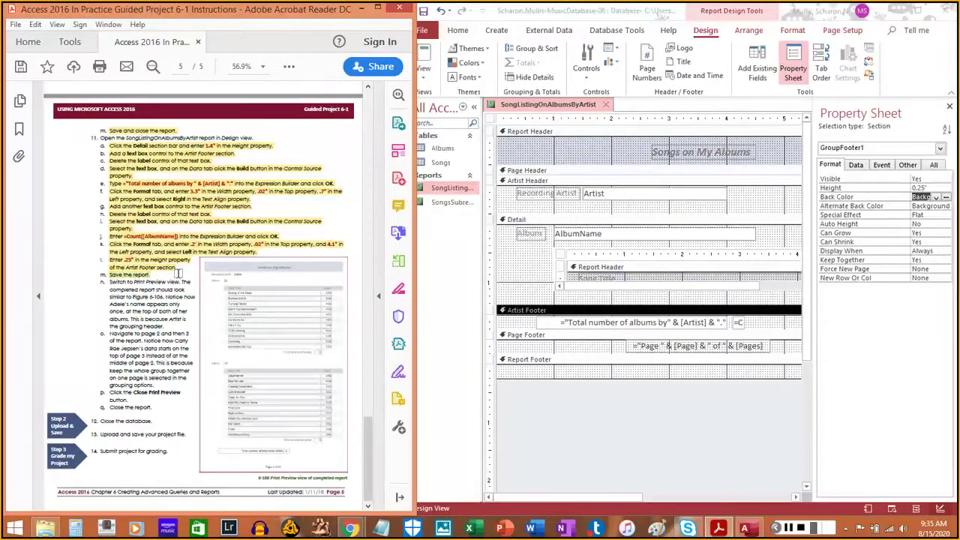
{"action": "left_click", "coordinate": [547, 24]}
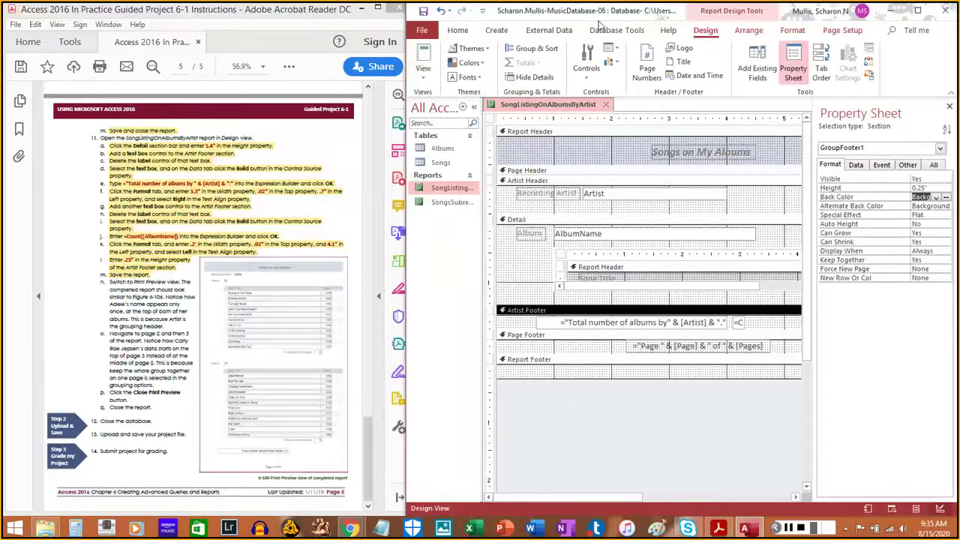
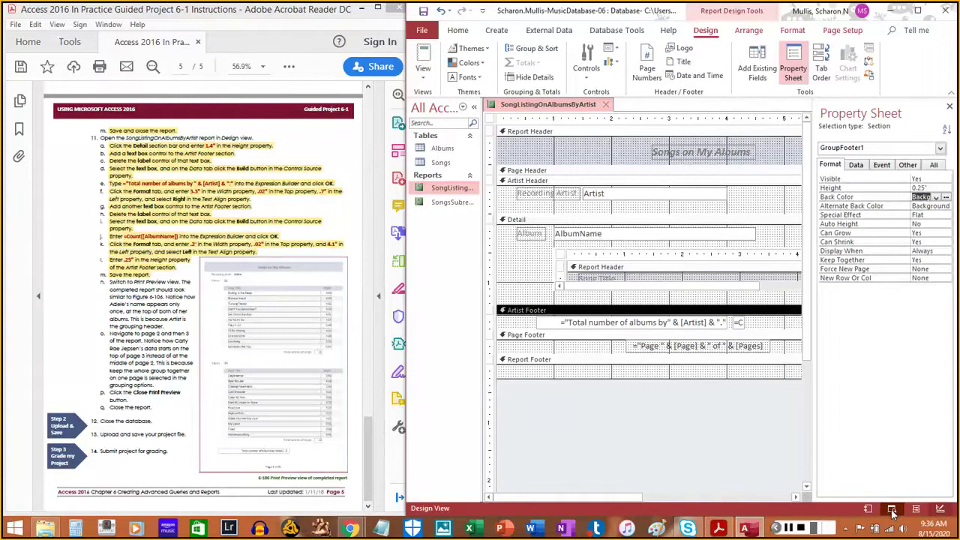
Show the report in Print Preview and examine the first page's artist heading, album song lists and album total line
{"action": "left_click", "coordinate": [892, 513]}
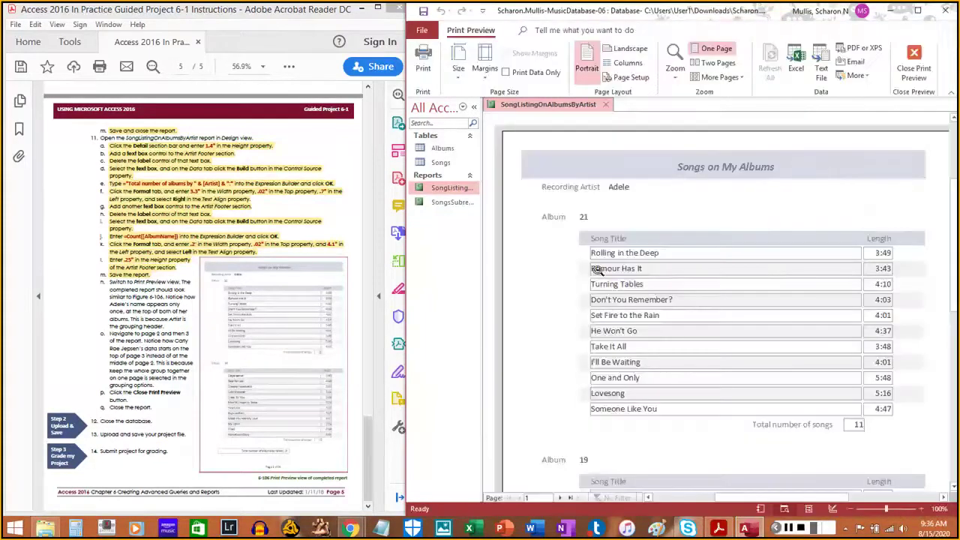
{"action": "scroll", "coordinate": [627, 281], "scroll_direction": "down", "scroll_amount": 3}
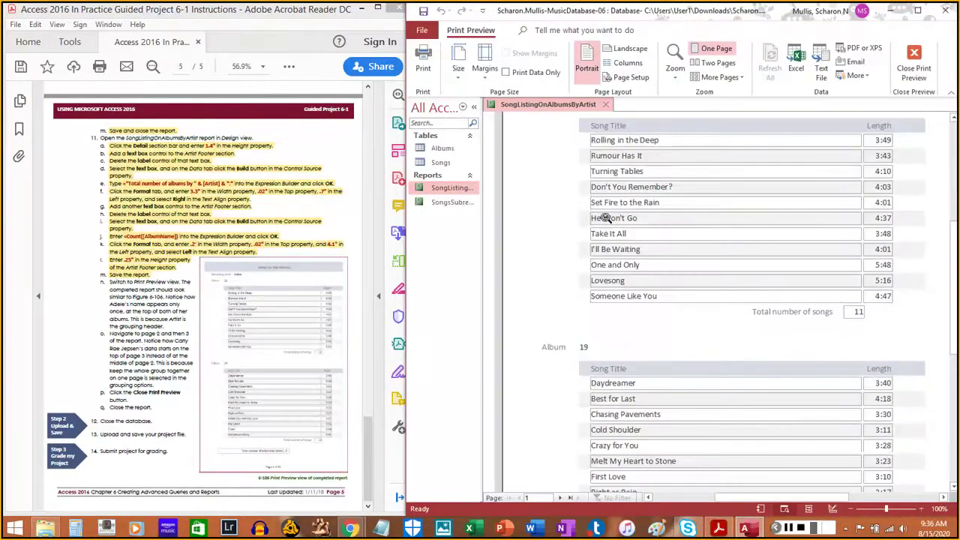
{"action": "scroll", "coordinate": [585, 223], "scroll_direction": "down", "scroll_amount": 2}
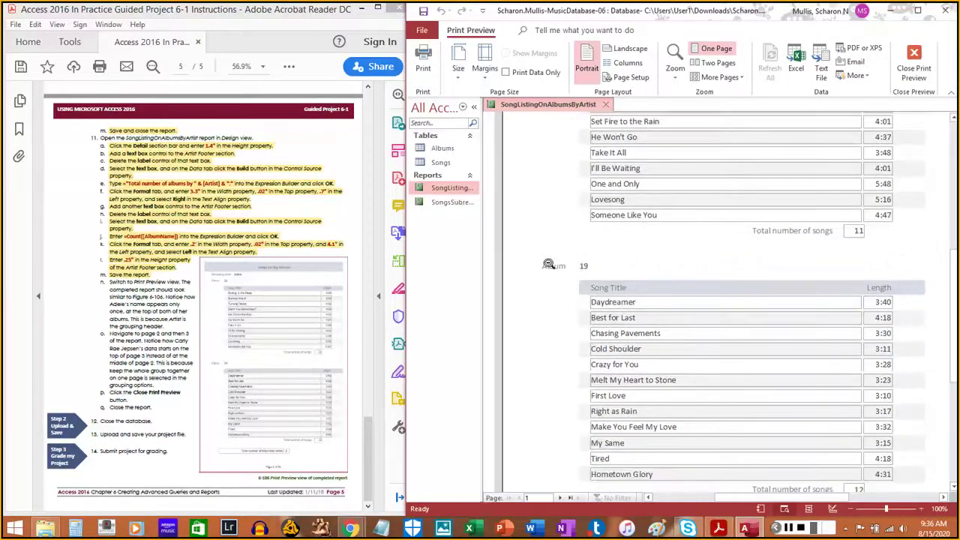
{"action": "scroll", "coordinate": [586, 255], "scroll_direction": "up", "scroll_amount": 5}
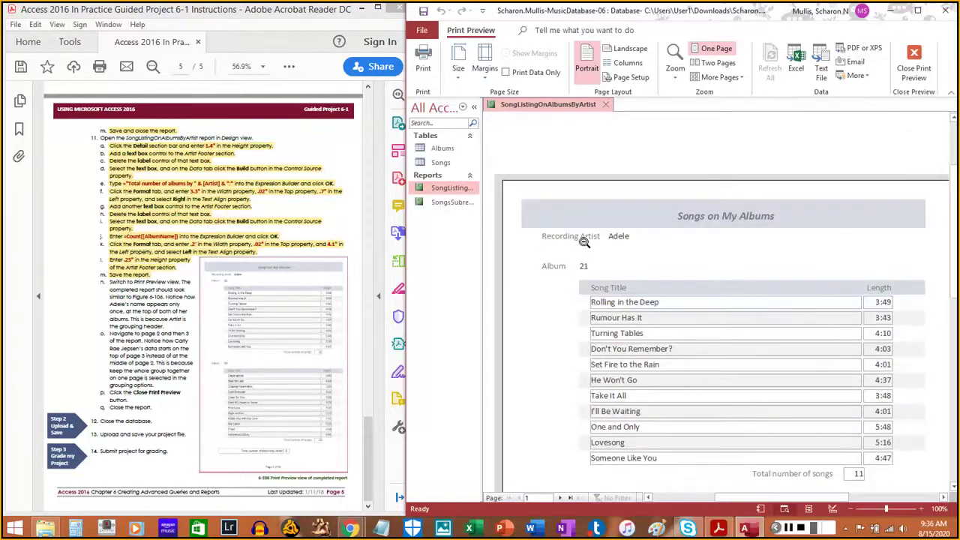
{"action": "scroll", "coordinate": [585, 240], "scroll_direction": "down", "scroll_amount": 5}
{"action": "scroll", "coordinate": [584, 241], "scroll_direction": "down", "scroll_amount": 7}
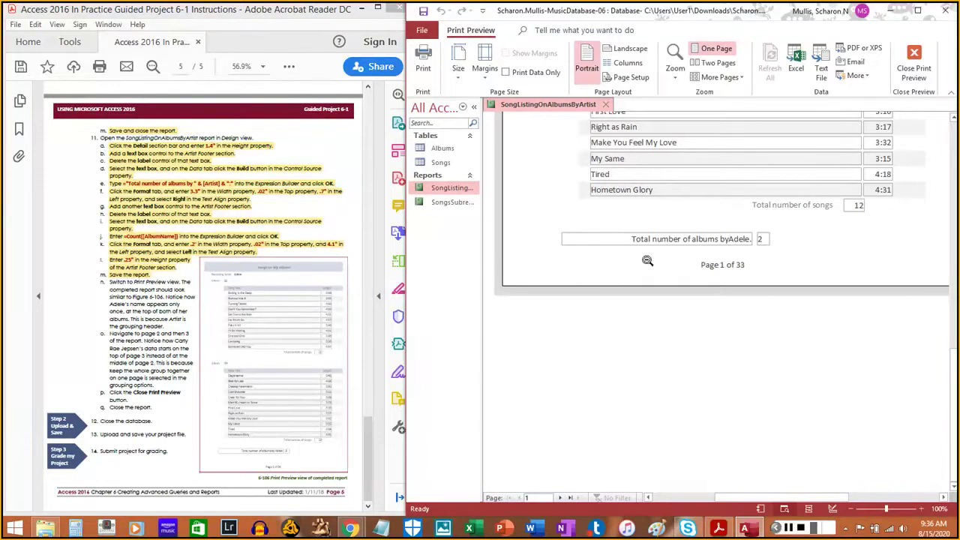
{"action": "left_click", "coordinate": [710, 260]}
{"action": "left_click", "coordinate": [711, 291]}
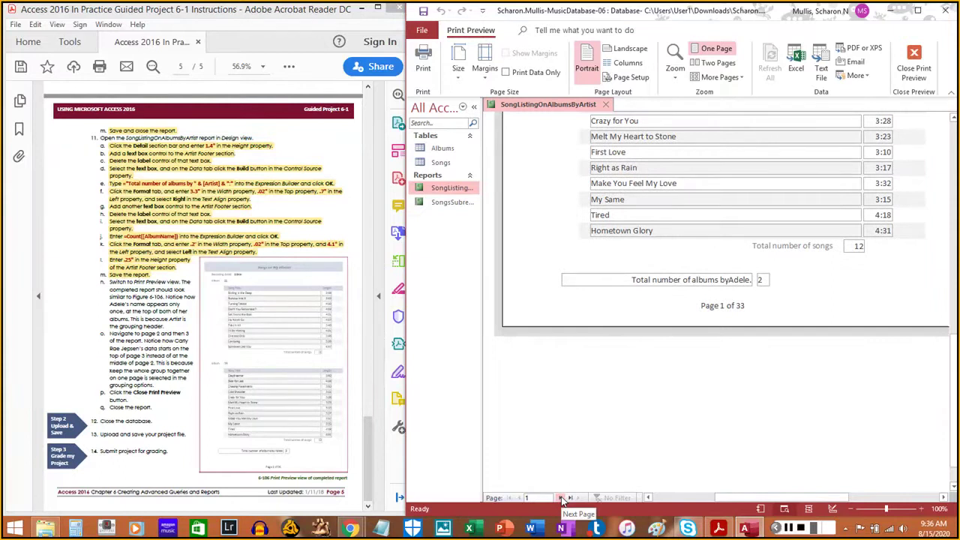
Examine the artist heading, song list and album total on page 2 of the preview, and return to page 1's artist heading
{"action": "left_click", "coordinate": [561, 498]}
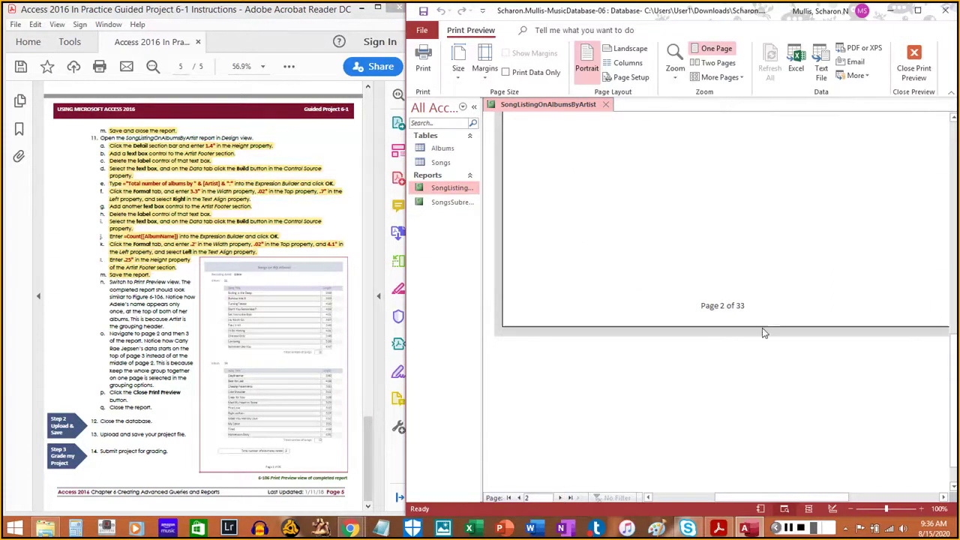
{"action": "scroll", "coordinate": [750, 238], "scroll_direction": "up", "scroll_amount": 3}
{"action": "scroll", "coordinate": [752, 234], "scroll_direction": "up", "scroll_amount": 5}
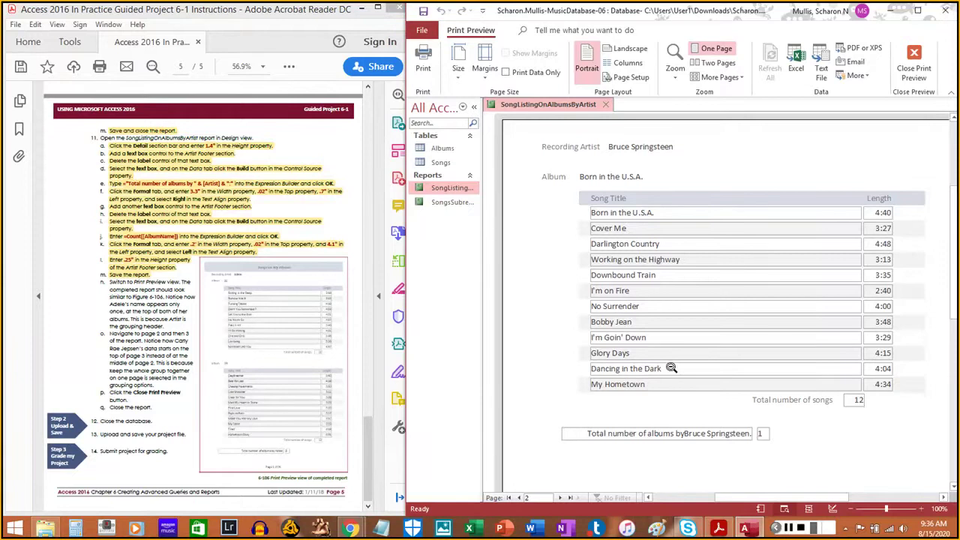
{"action": "scroll", "coordinate": [675, 361], "scroll_direction": "up", "scroll_amount": 3}
{"action": "scroll", "coordinate": [678, 340], "scroll_direction": "down", "scroll_amount": 3}
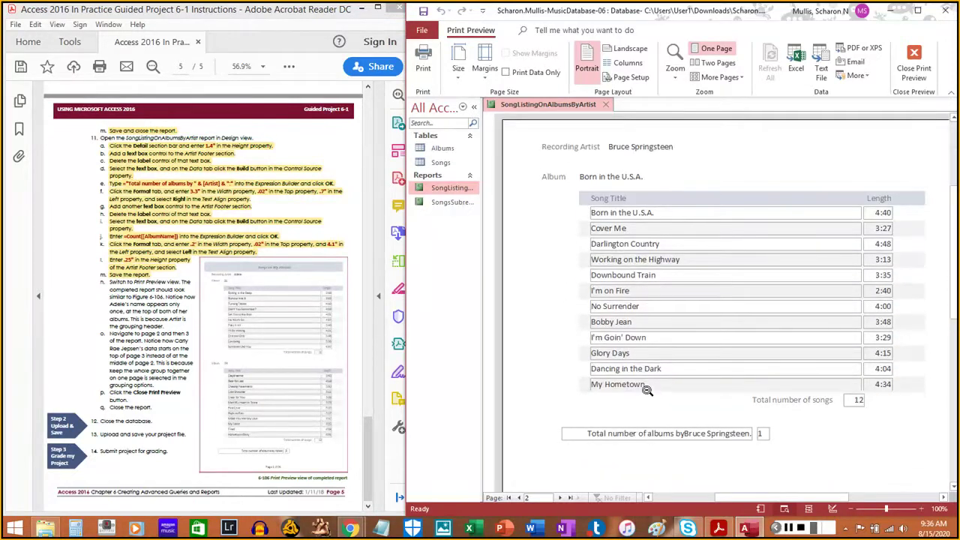
{"action": "scroll", "coordinate": [647, 398], "scroll_direction": "down", "scroll_amount": 3}
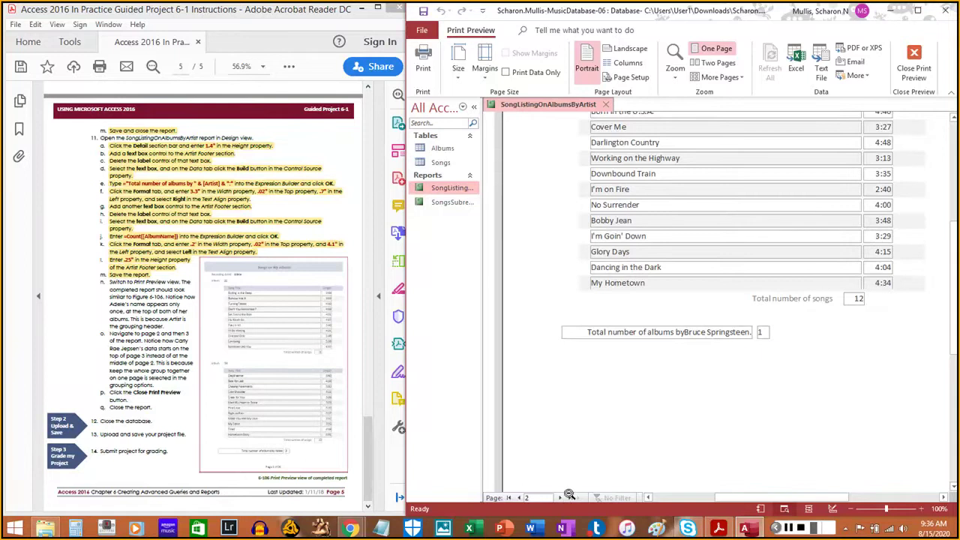
{"action": "left_click", "coordinate": [518, 498]}
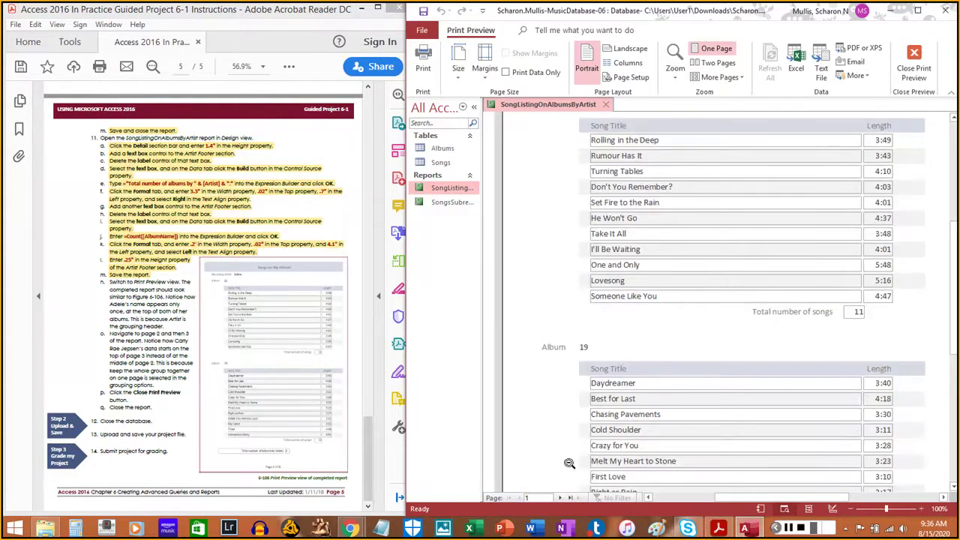
{"action": "scroll", "coordinate": [631, 322], "scroll_direction": "up", "scroll_amount": 3}
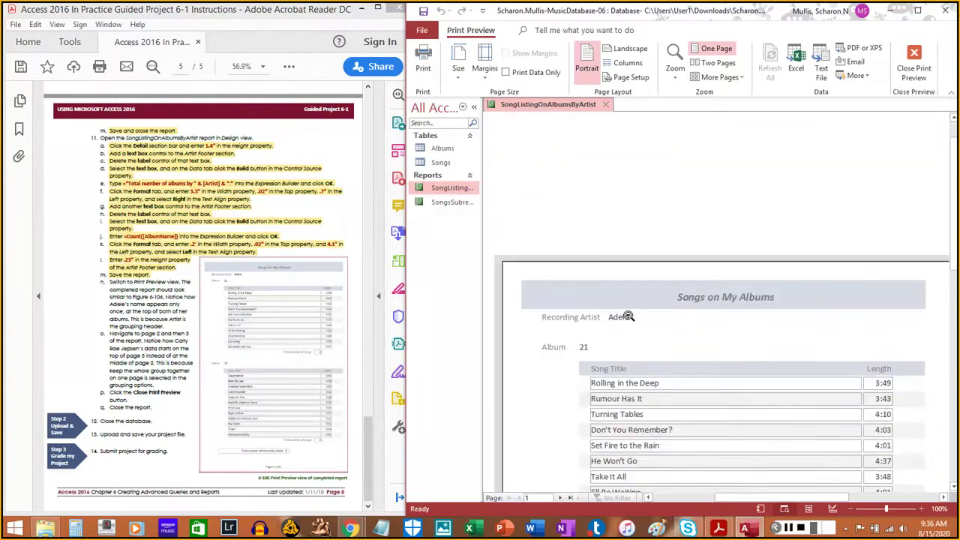
{"action": "scroll", "coordinate": [574, 291], "scroll_direction": "down", "scroll_amount": 4}
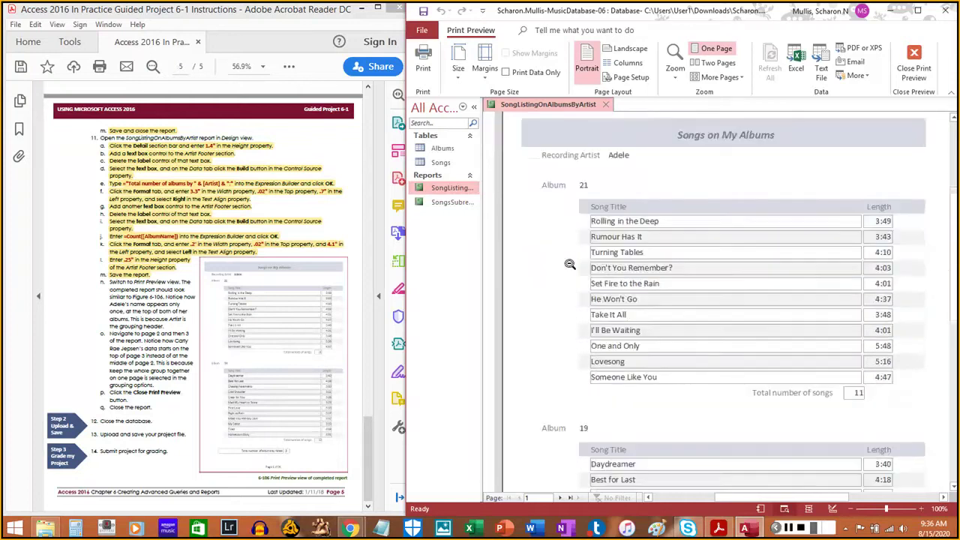
{"action": "scroll", "coordinate": [584, 297], "scroll_direction": "up", "scroll_amount": 3}
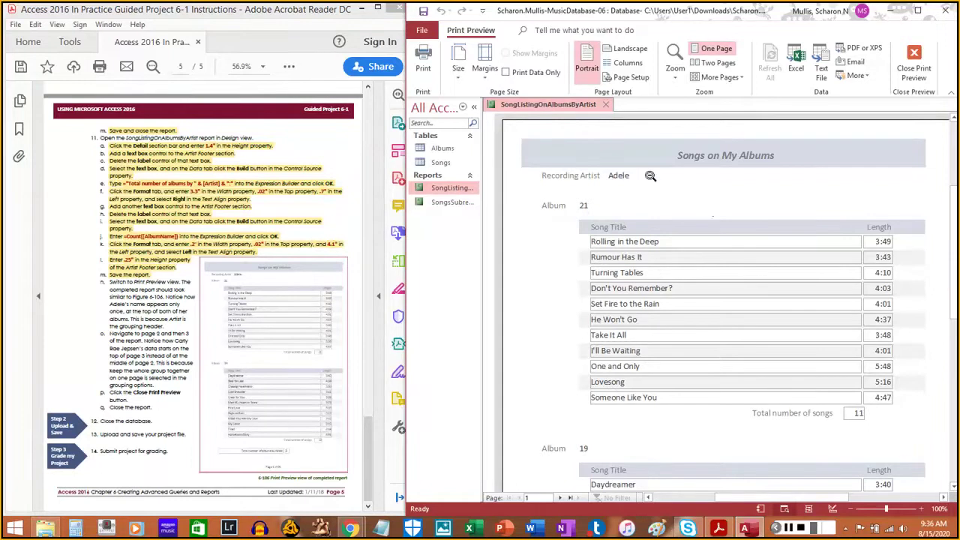
Open the Songs and Albums tables and examine the song records and the Artist column behind the report
{"action": "left_click", "coordinate": [433, 165]}
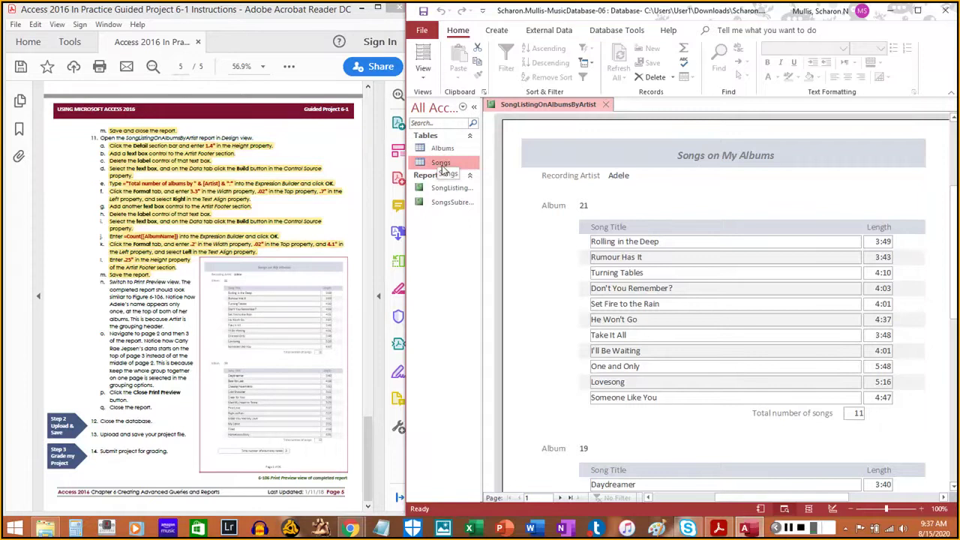
{"action": "double_click", "coordinate": [443, 166]}
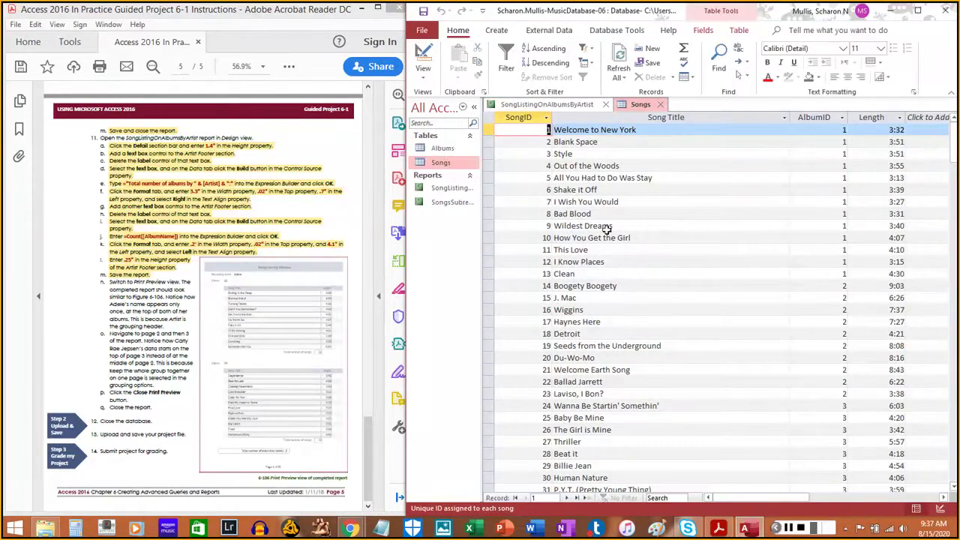
{"action": "scroll", "coordinate": [611, 238], "scroll_direction": "down", "scroll_amount": 5}
{"action": "scroll", "coordinate": [612, 238], "scroll_direction": "down", "scroll_amount": 20}
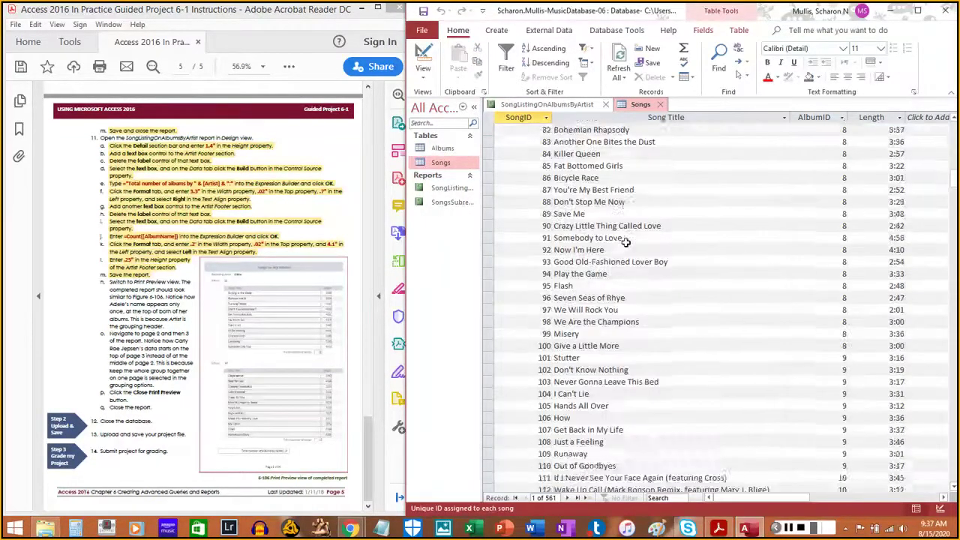
{"action": "left_click_drag", "start_coordinate": [953, 203], "coordinate": [946, 167]}
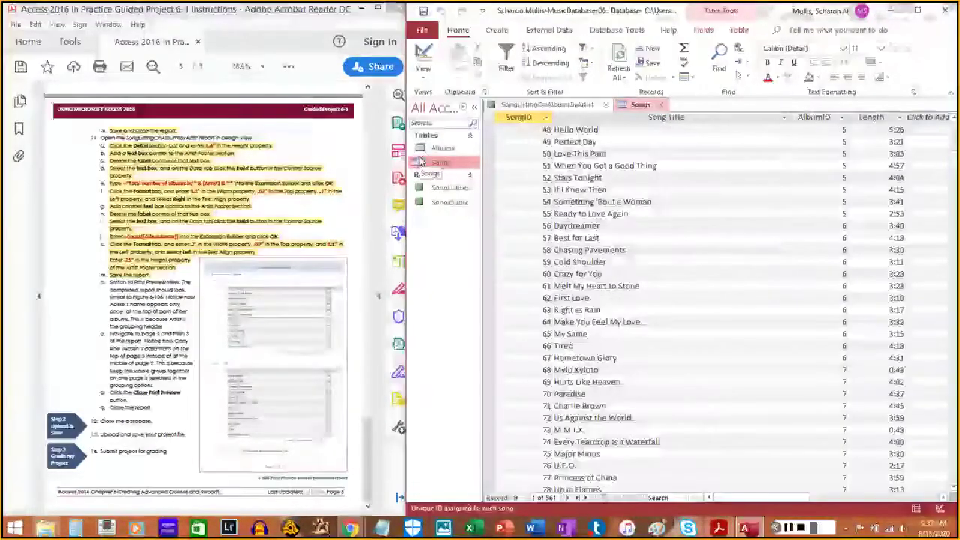
{"action": "double_click", "coordinate": [440, 150]}
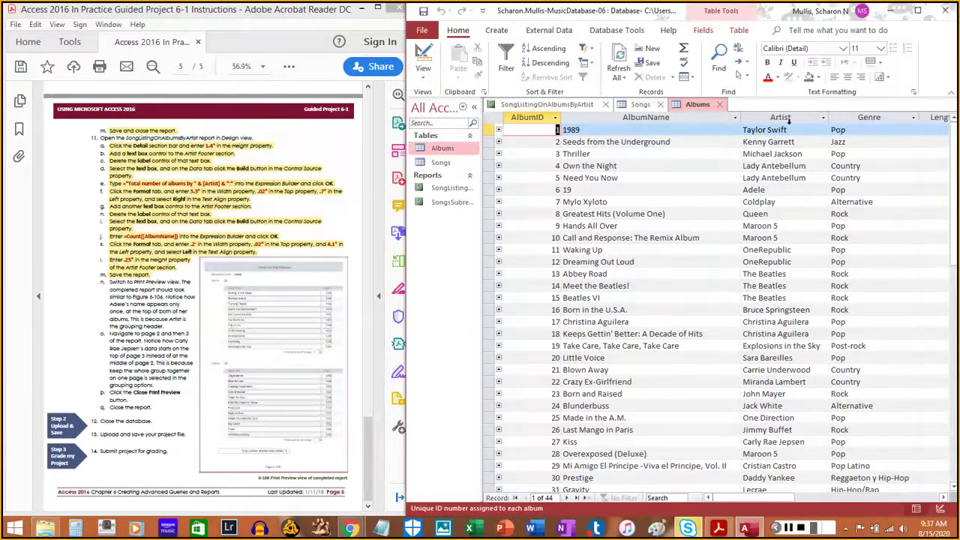
{"action": "mouse_move", "coordinate": [757, 498]}
{"action": "left_mouse_down"}
{"action": "mouse_move", "coordinate": [801, 495]}
{"action": "mouse_move", "coordinate": [772, 496]}
{"action": "left_mouse_up"}
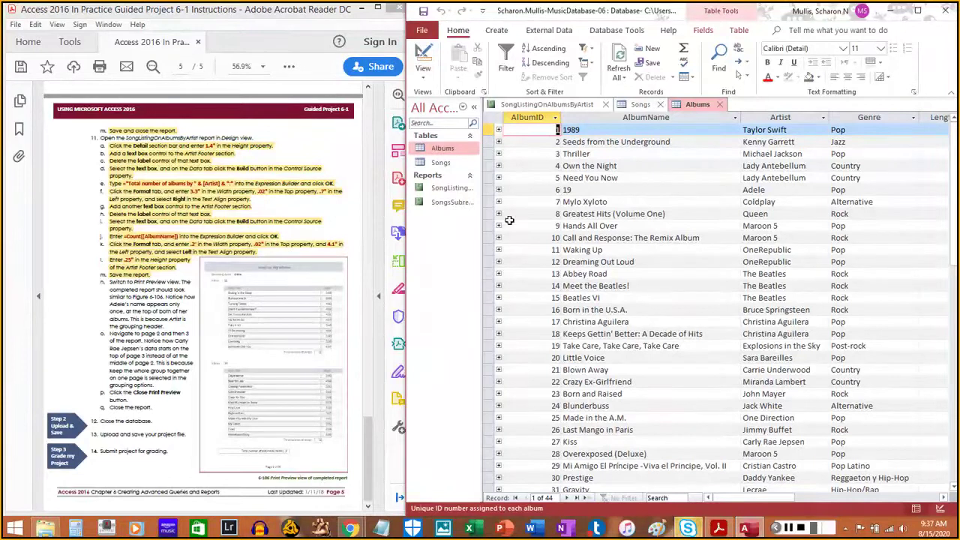
Review the tables and reports listed in the database, and close the Albums and Songs tables to return to the report preview
{"action": "left_click", "coordinate": [434, 177]}
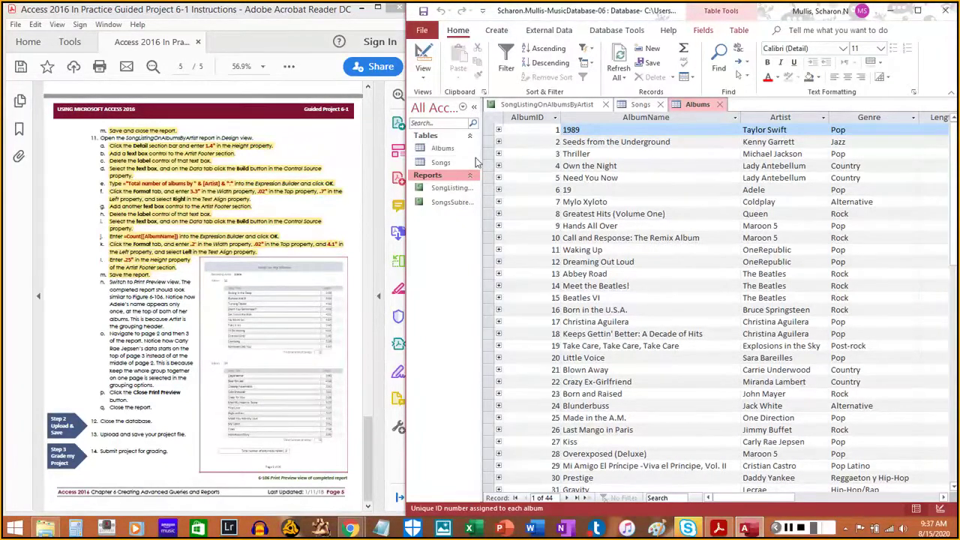
{"action": "left_click", "coordinate": [429, 149]}
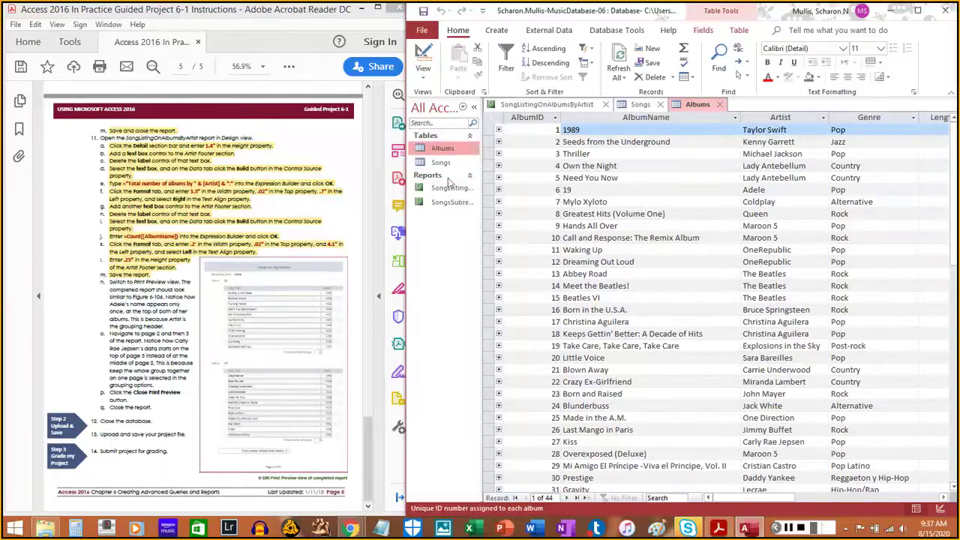
{"action": "left_click", "coordinate": [447, 189]}
{"action": "left_click", "coordinate": [452, 201]}
{"action": "left_click", "coordinate": [454, 189]}
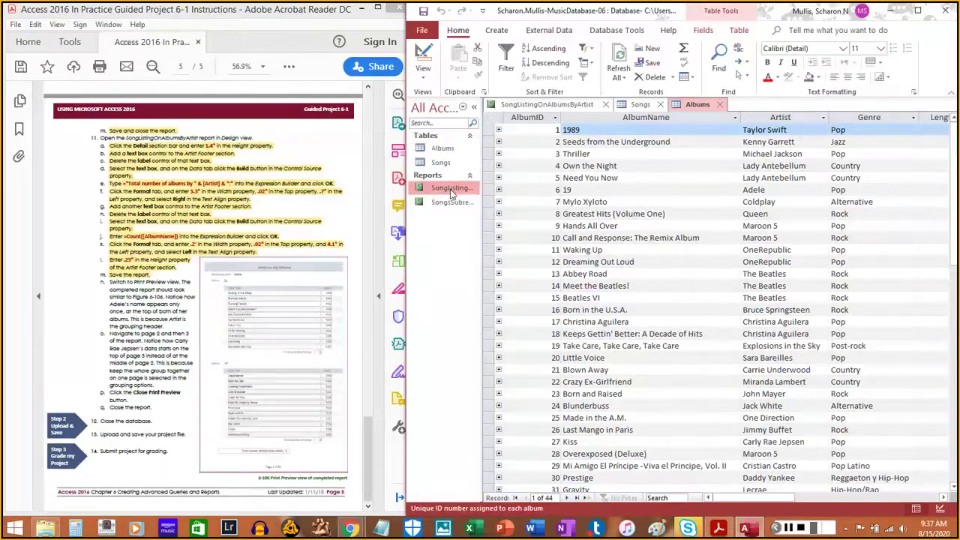
{"action": "left_click", "coordinate": [463, 201]}
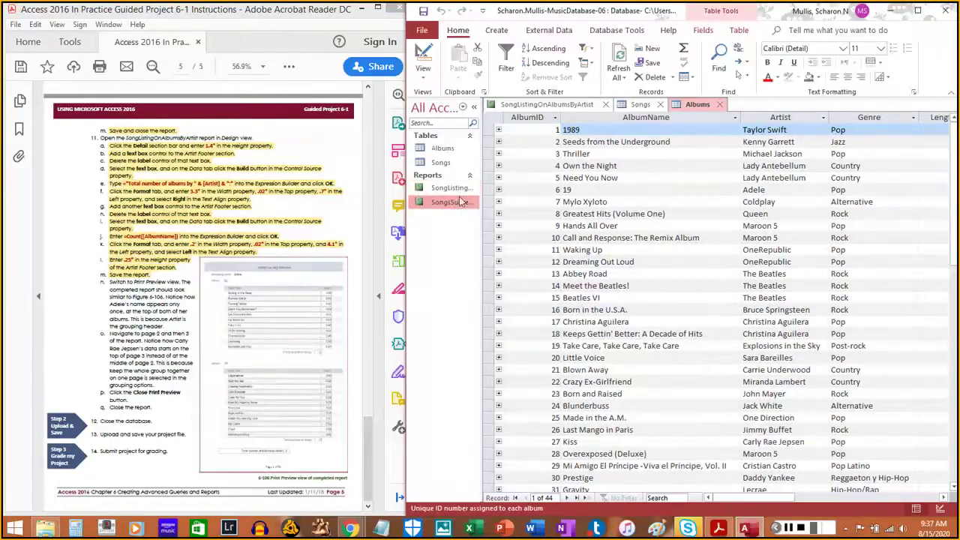
{"action": "left_click", "coordinate": [720, 104]}
{"action": "left_click", "coordinate": [664, 105]}
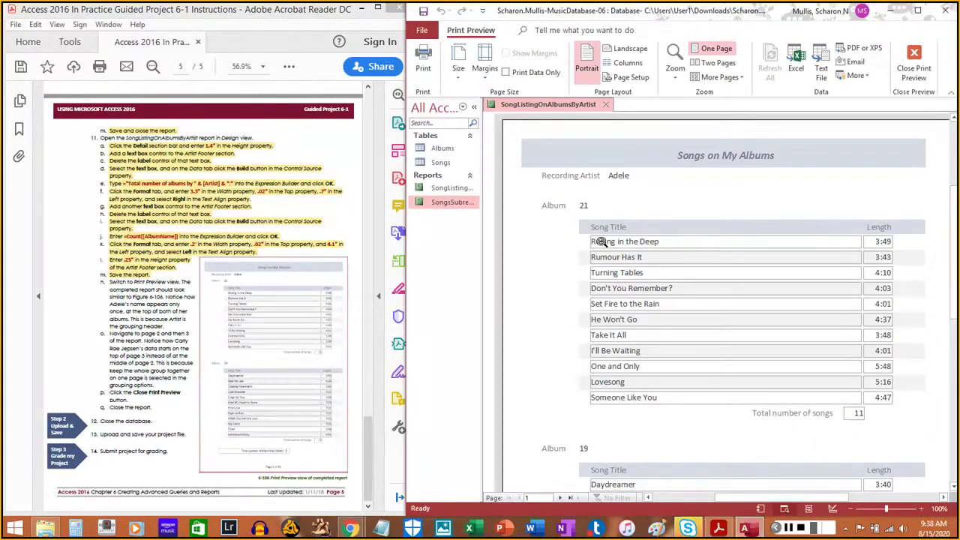
{"action": "left_click", "coordinate": [781, 530]}
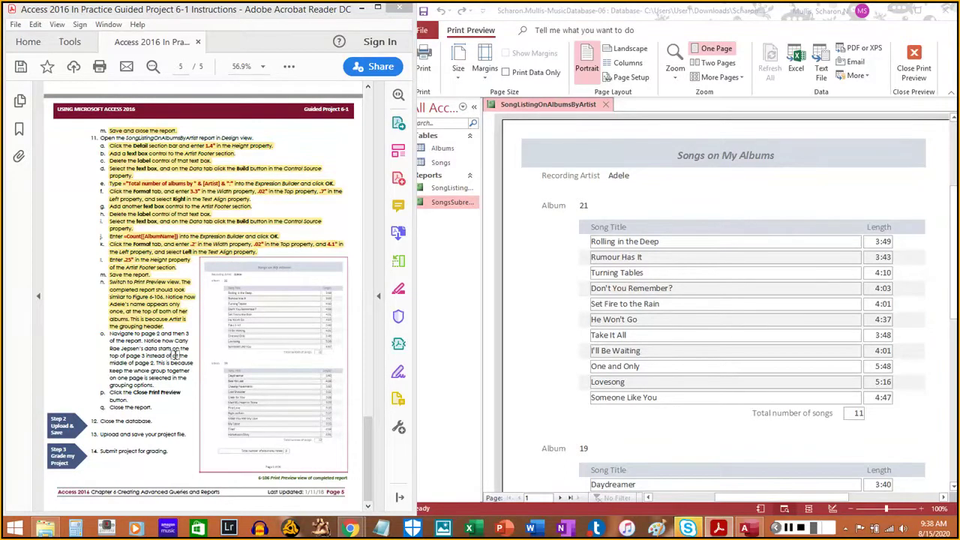
Advance the report preview to page 3 and examine the Carly Rae Jepsen group from its heading to its album total line
{"action": "left_click", "coordinate": [560, 498]}
{"action": "left_click", "coordinate": [560, 498]}
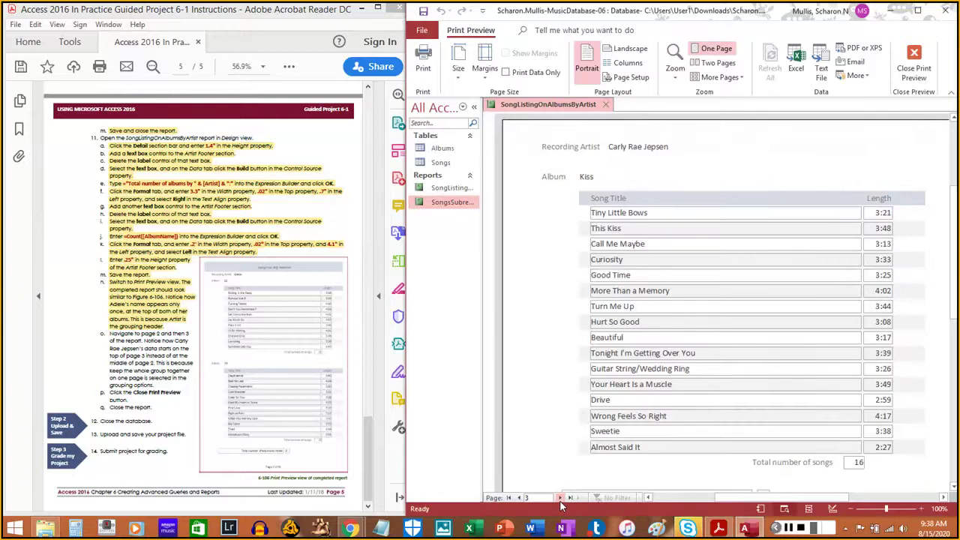
{"action": "scroll", "coordinate": [571, 358], "scroll_direction": "down", "scroll_amount": 3}
{"action": "scroll", "coordinate": [571, 358], "scroll_direction": "up", "scroll_amount": 2}
{"action": "scroll", "coordinate": [567, 347], "scroll_direction": "up", "scroll_amount": 2}
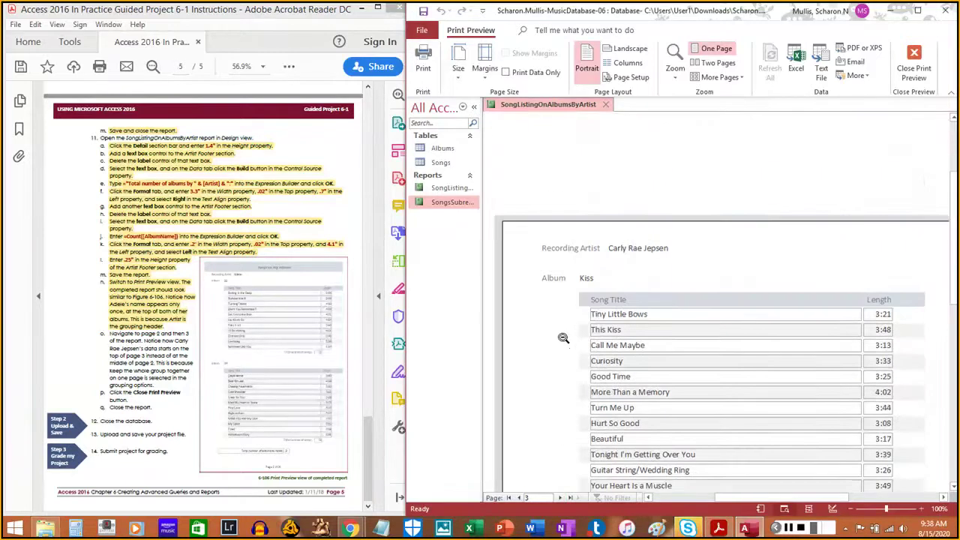
{"action": "scroll", "coordinate": [553, 319], "scroll_direction": "down", "scroll_amount": 6}
{"action": "scroll", "coordinate": [555, 320], "scroll_direction": "up", "scroll_amount": 2}
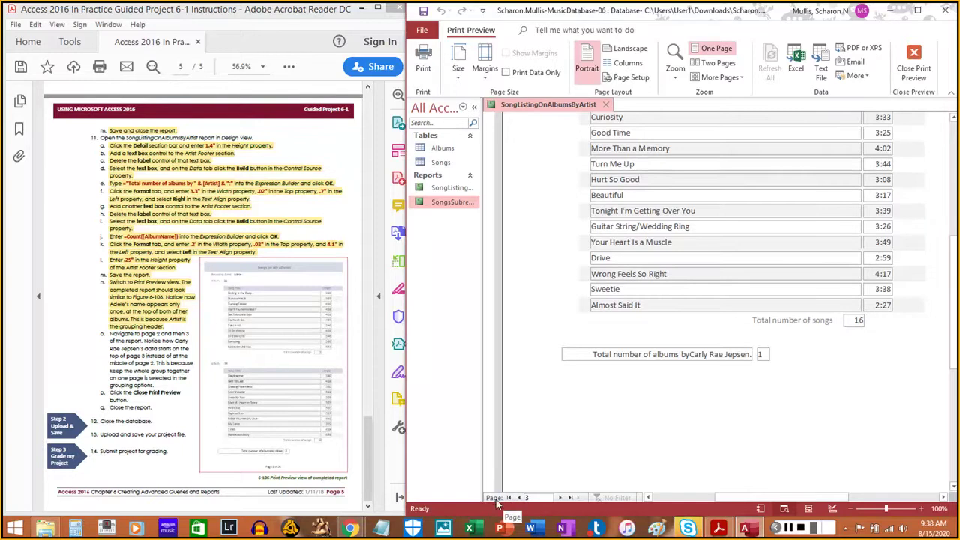
Browse page 4, the first page and the last page of the preview, and go back to page 31
{"action": "left_click", "coordinate": [560, 499]}
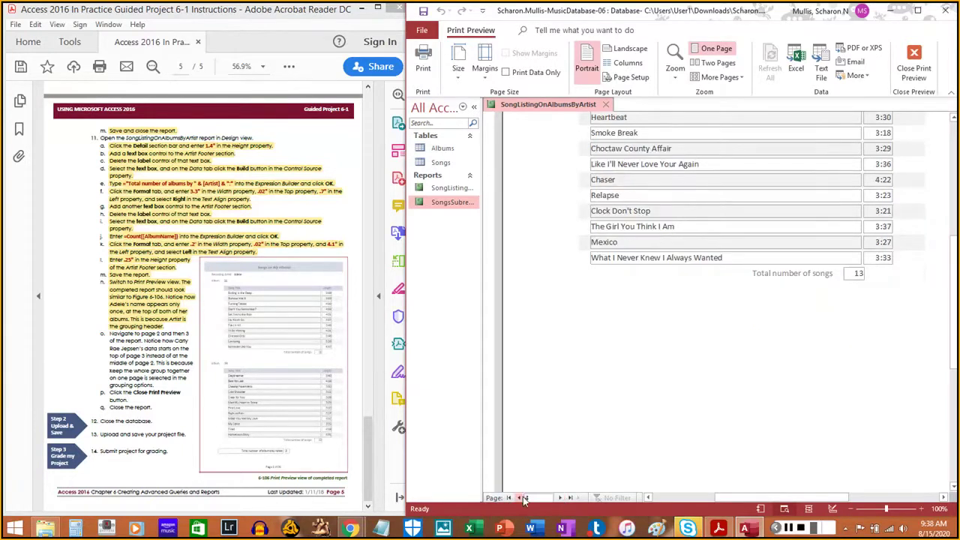
{"action": "left_click", "coordinate": [520, 499]}
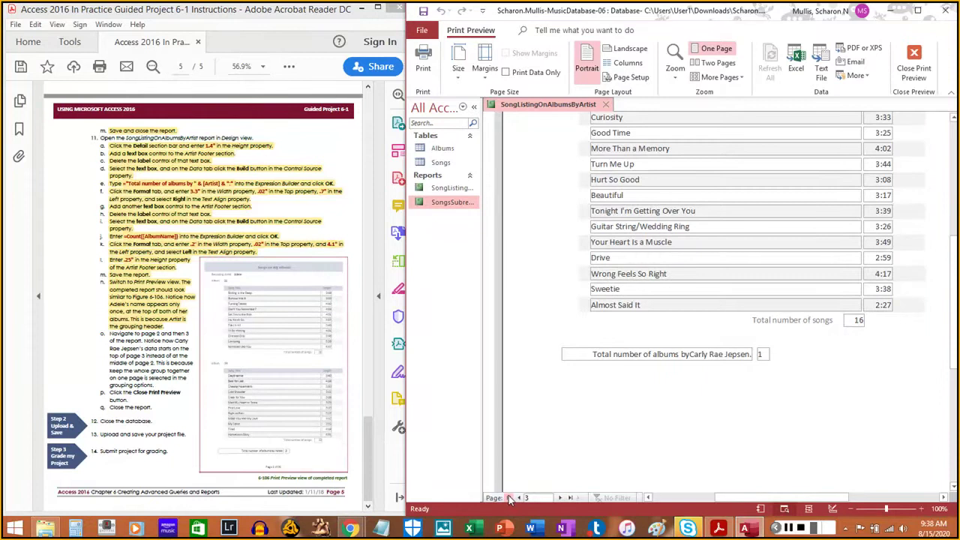
{"action": "left_click", "coordinate": [509, 499]}
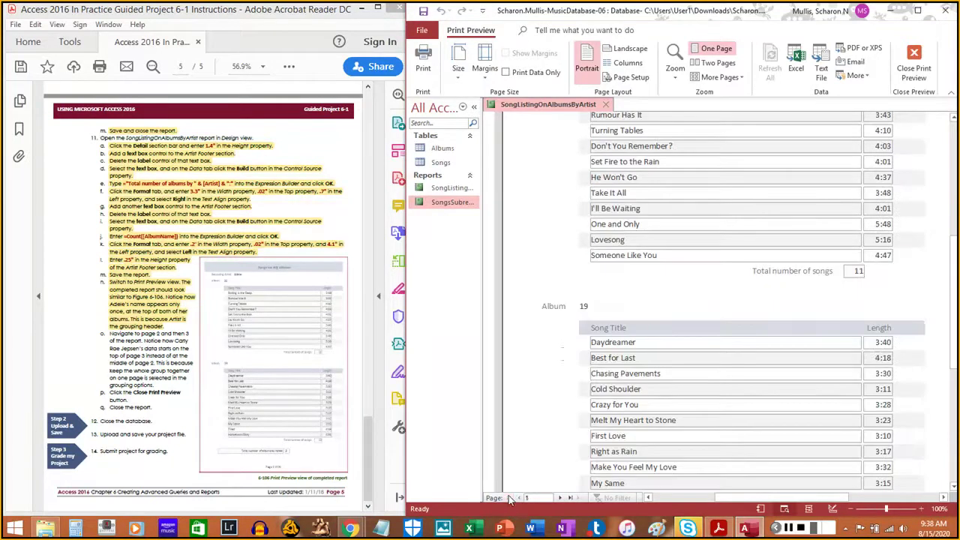
{"action": "left_click", "coordinate": [571, 500]}
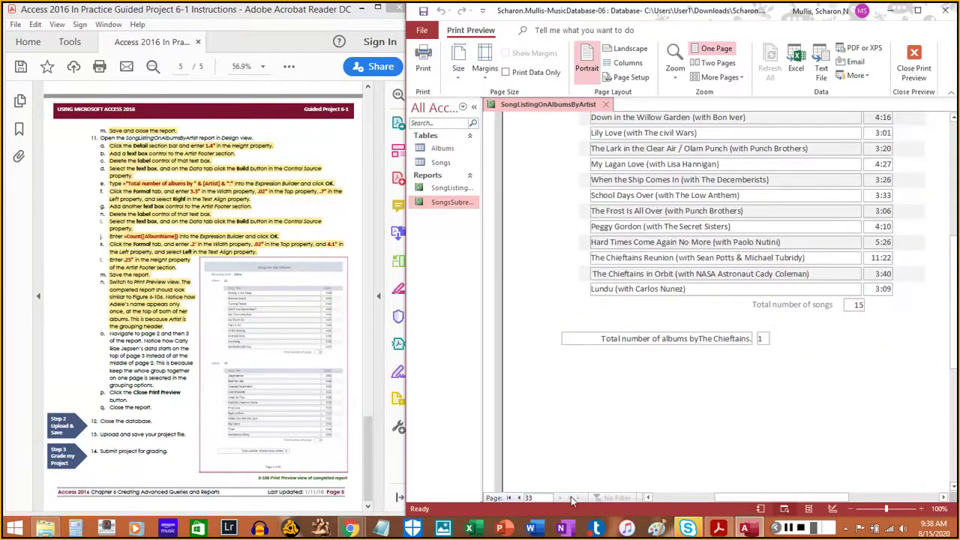
{"action": "scroll", "coordinate": [604, 300], "scroll_direction": "up", "scroll_amount": 4}
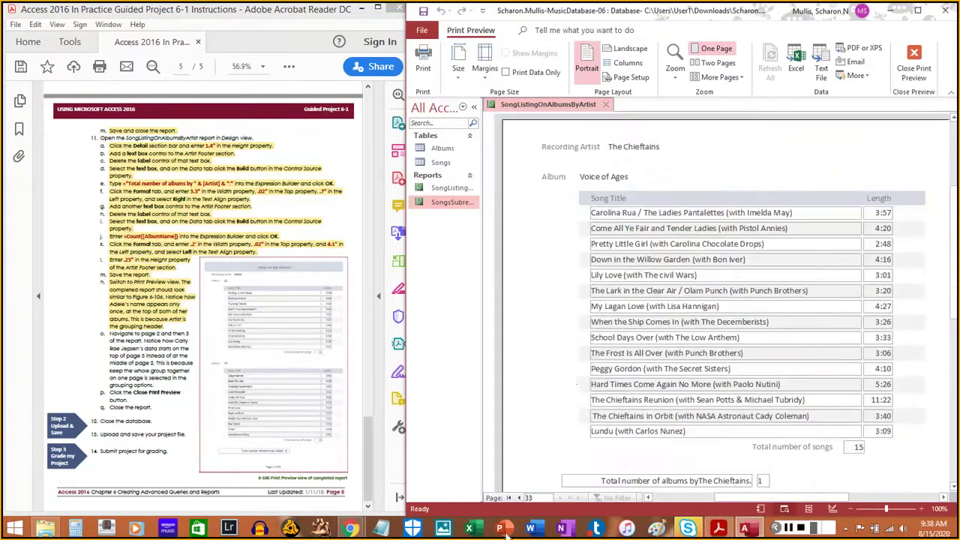
{"action": "left_click", "coordinate": [520, 499]}
{"action": "left_click", "coordinate": [520, 499]}
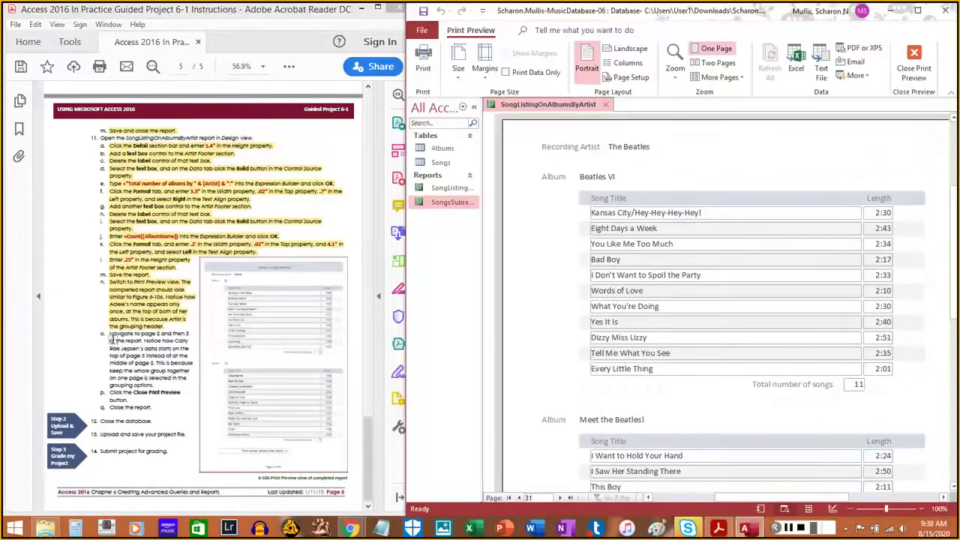
Highlight instruction 11o in the PDF and close the report's Print Preview
{"action": "left_click_drag", "start_coordinate": [110, 335], "coordinate": [154, 386]}
{"action": "left_click", "coordinate": [242, 350]}
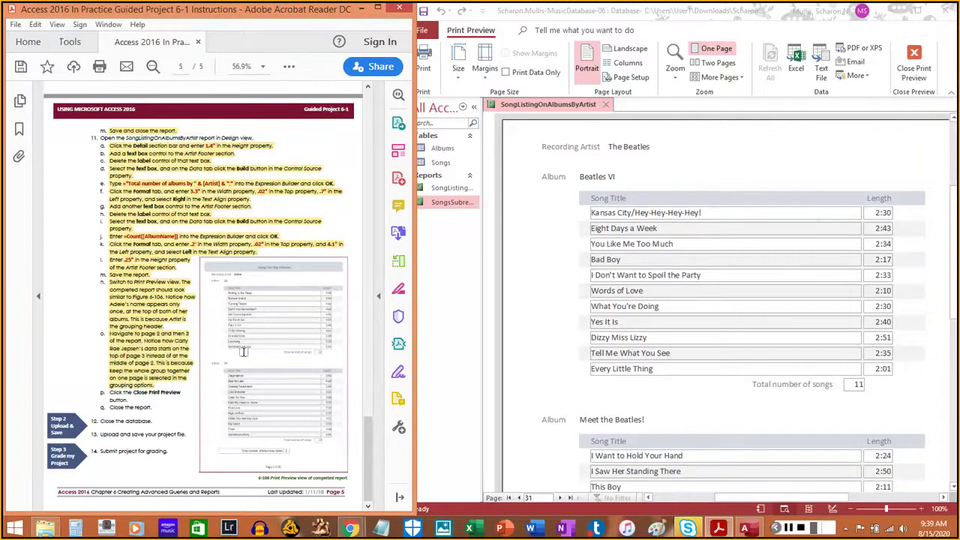
{"action": "left_click", "coordinate": [915, 61]}
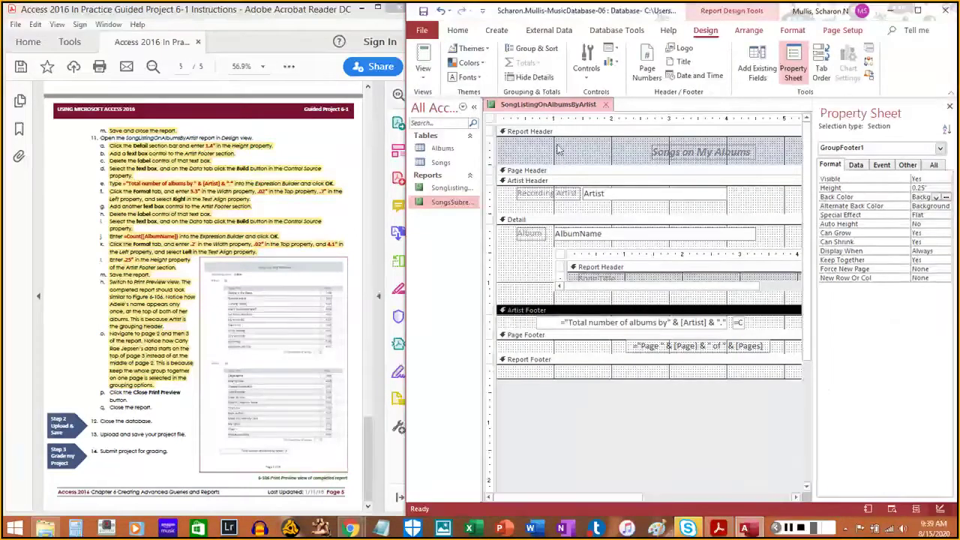
Save and close the SongListingOnAlbumsByArtist report, and highlight instruction 11p in the PDF
{"action": "right_click", "coordinate": [555, 105]}
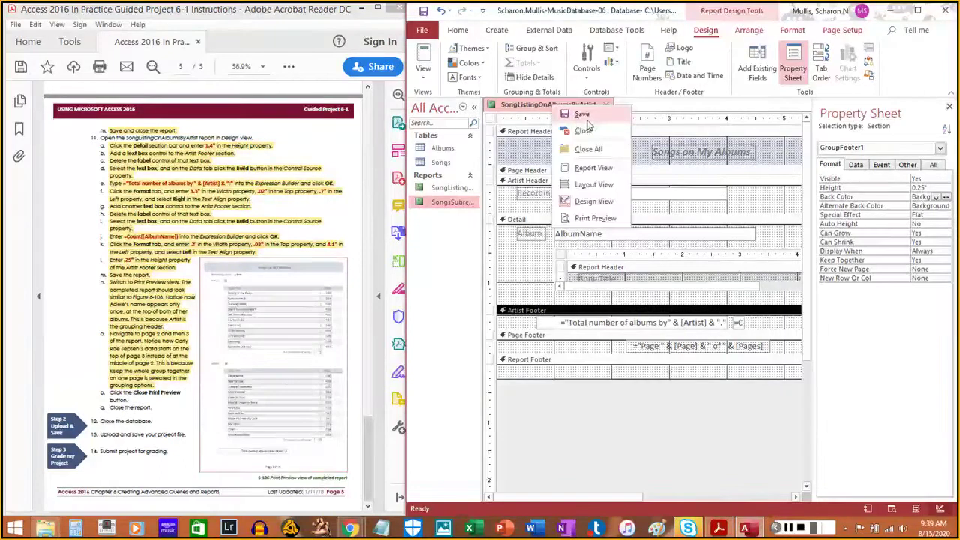
{"action": "left_click", "coordinate": [579, 116]}
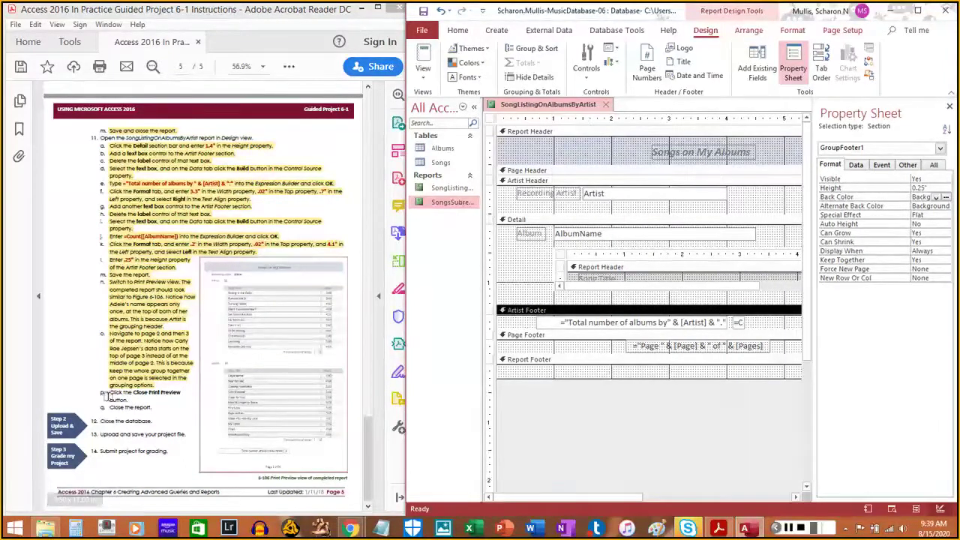
{"action": "left_click_drag", "start_coordinate": [109, 392], "coordinate": [132, 400]}
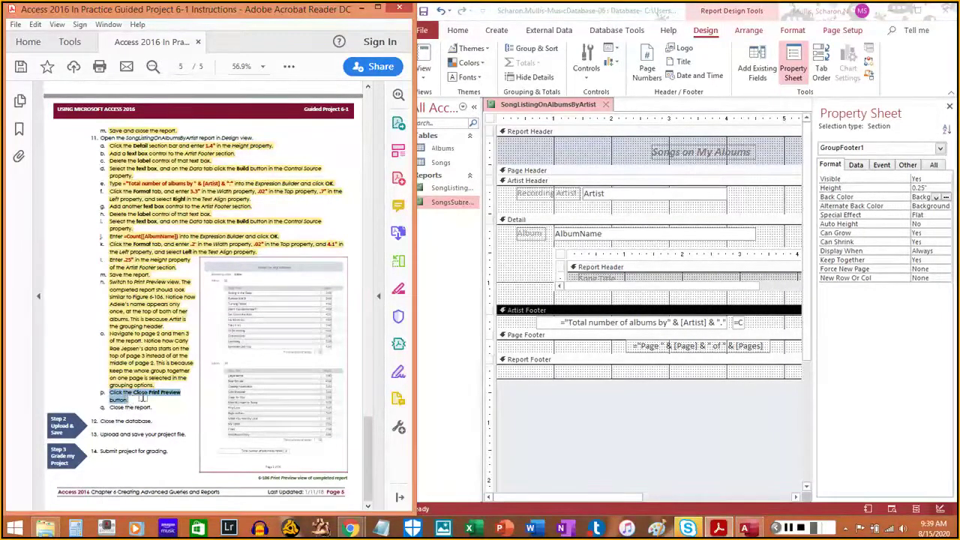
{"action": "left_click", "coordinate": [142, 396]}
{"action": "left_click", "coordinate": [442, 189]}
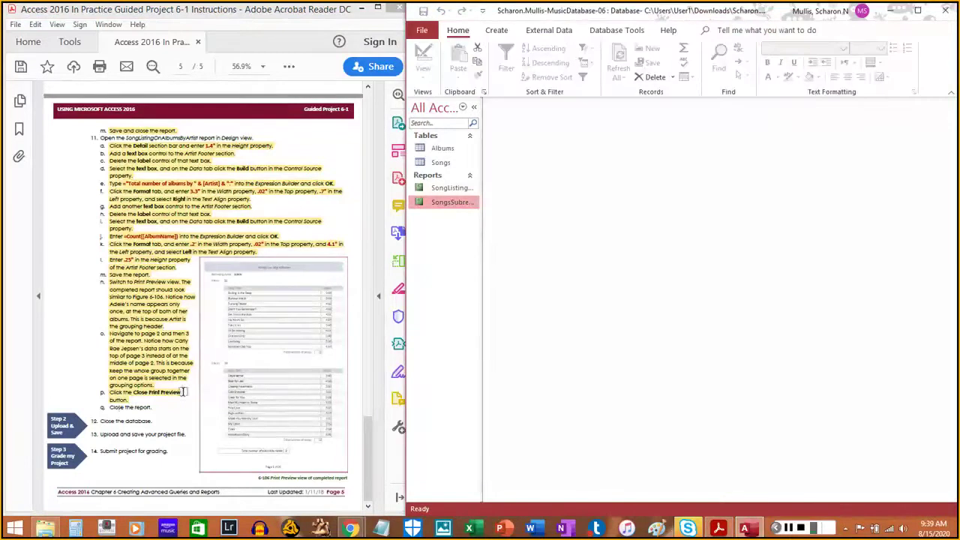
Highlight instruction 11q in the PDF, close the music database, and highlight instruction 12
{"action": "left_click_drag", "start_coordinate": [107, 407], "coordinate": [153, 407]}
{"action": "left_click", "coordinate": [156, 408]}
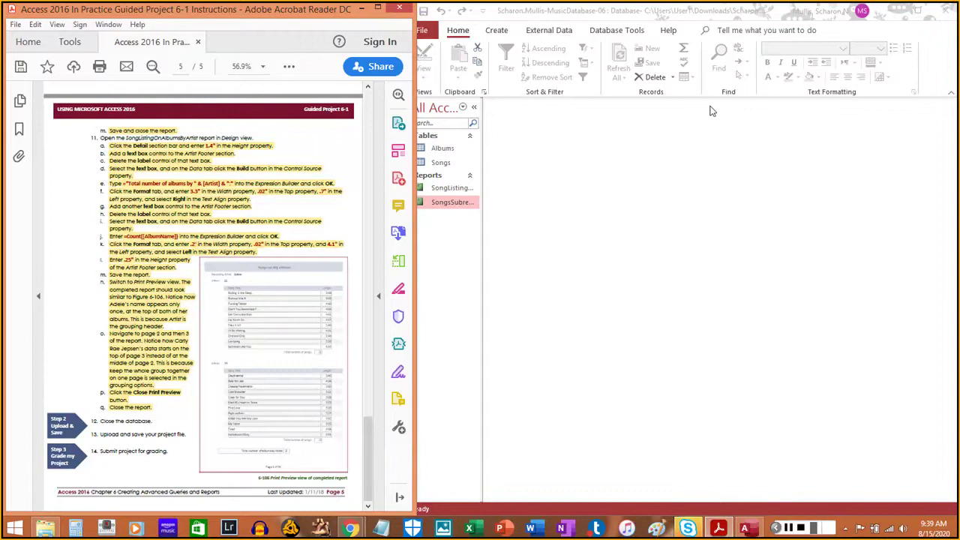
{"action": "left_click", "coordinate": [946, 10]}
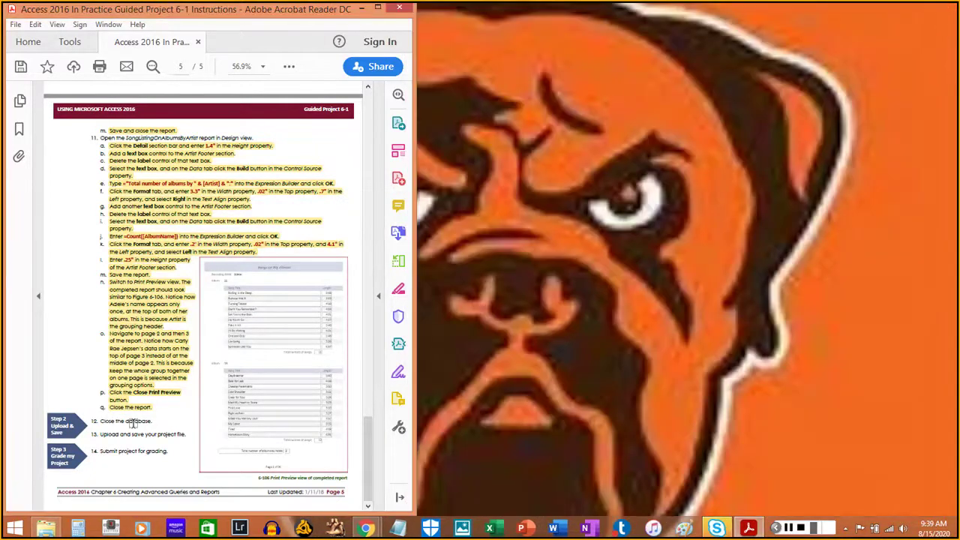
{"action": "left_click_drag", "start_coordinate": [99, 421], "coordinate": [160, 430]}
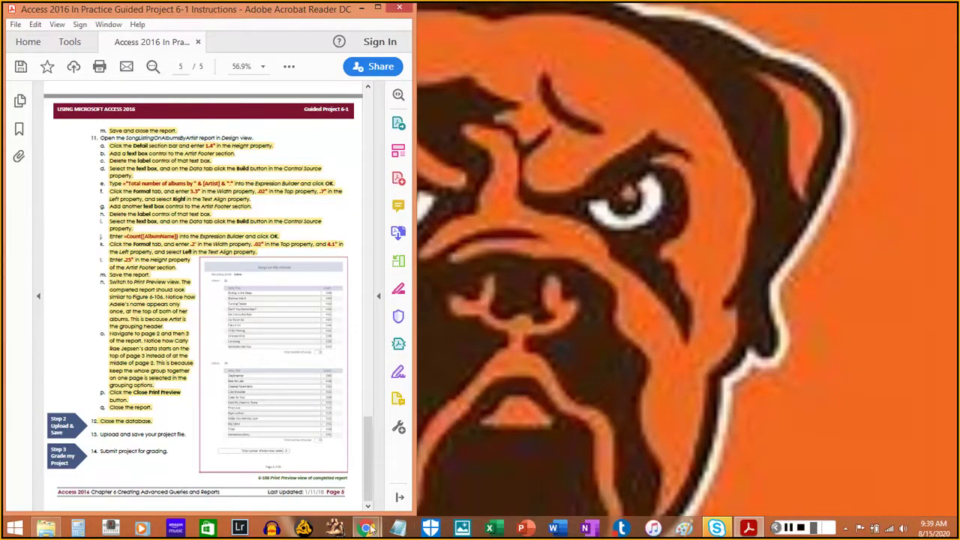
Switch to SIMnet in Chrome, upload the MusicDatabase-06 file from Downloads to the Ch 6 Guided Project 6-1 page, and submit it for grading
{"action": "left_click", "coordinate": [320, 475]}
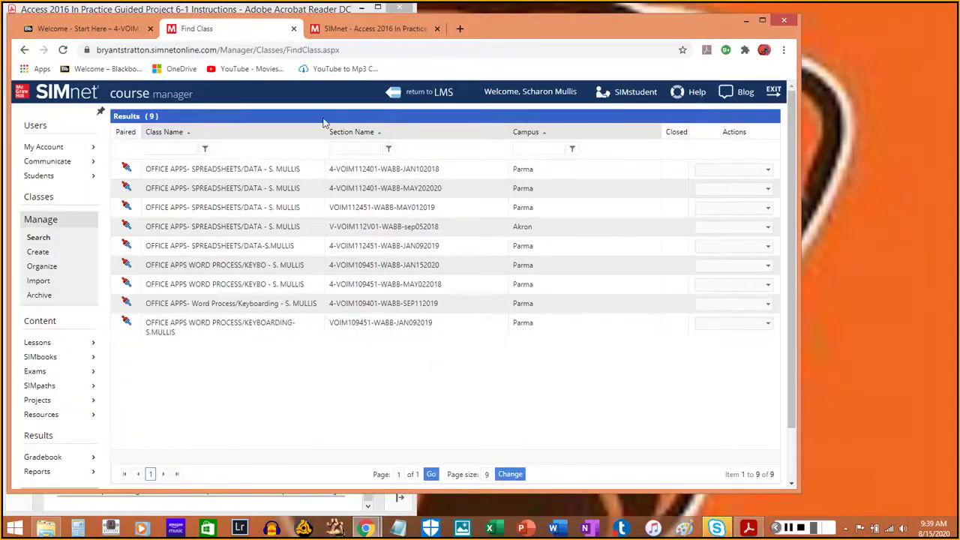
{"action": "left_click", "coordinate": [634, 92]}
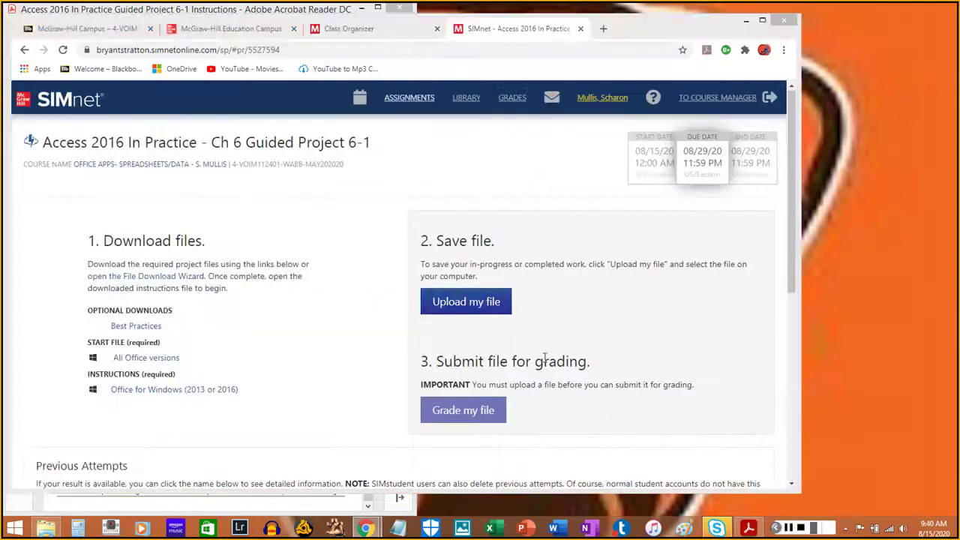
{"action": "left_click", "coordinate": [466, 302]}
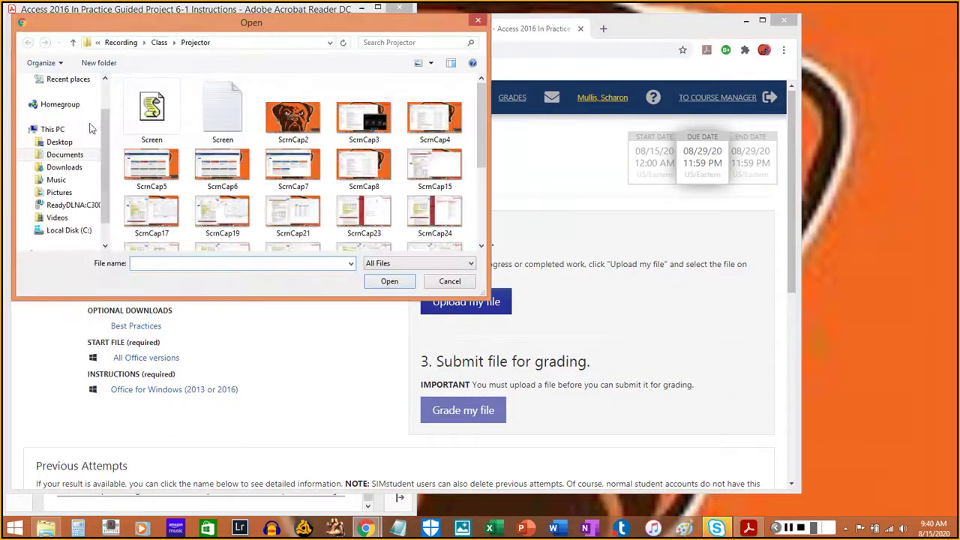
{"action": "left_click", "coordinate": [60, 168]}
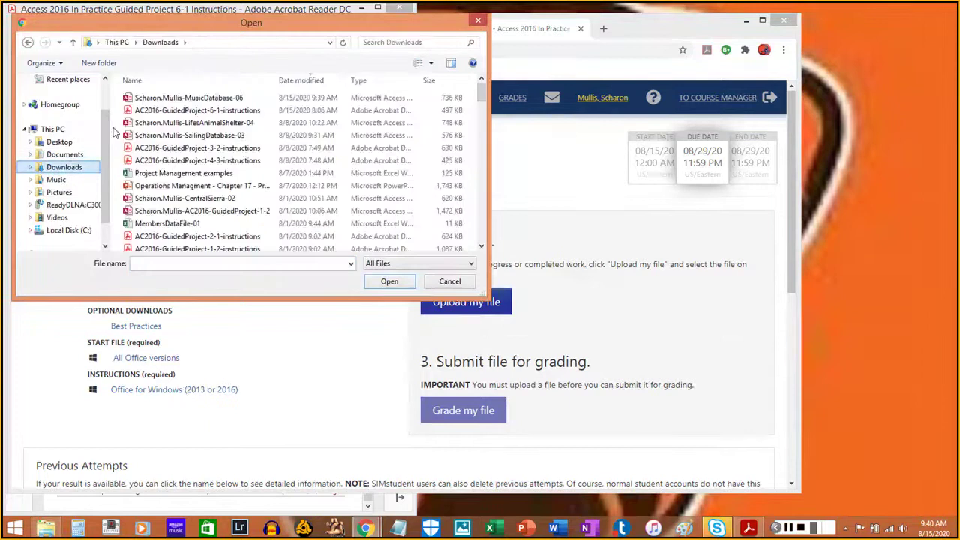
{"action": "left_click", "coordinate": [185, 99]}
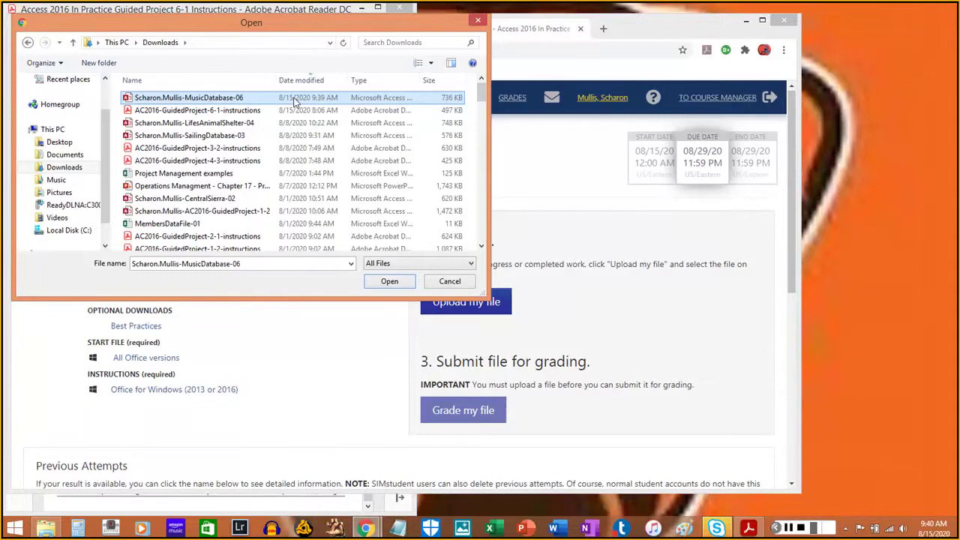
{"action": "double_click", "coordinate": [243, 100]}
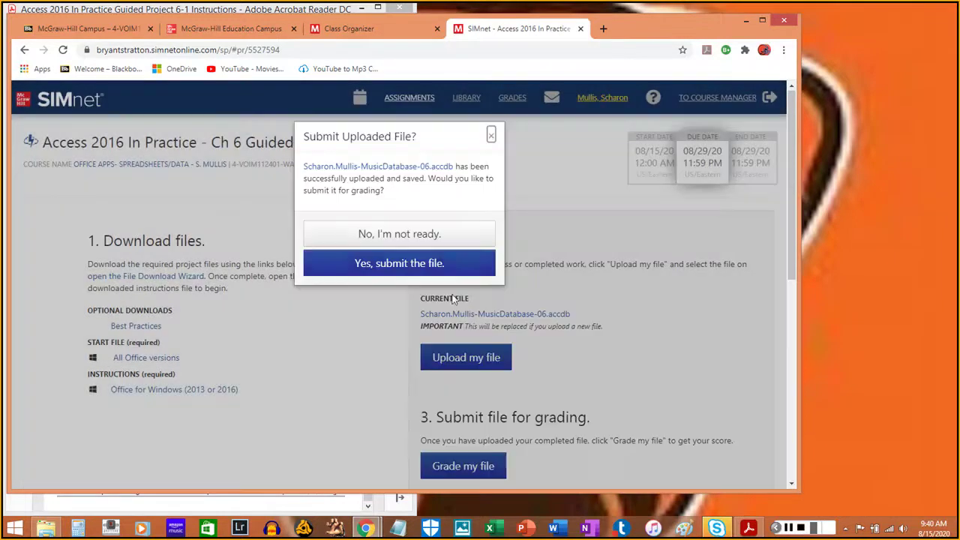
{"action": "left_click", "coordinate": [412, 269]}
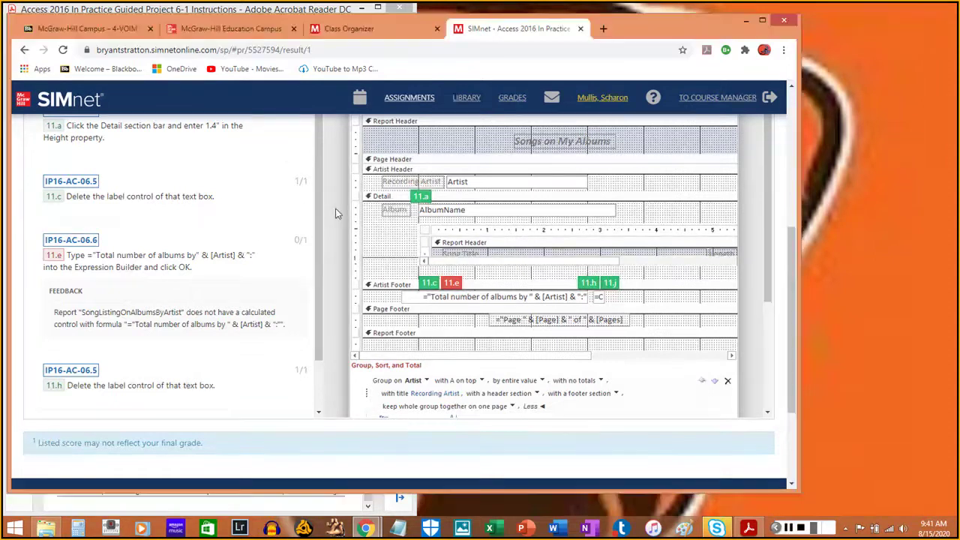
Examine the graded results for instruction 11, including the feedback on 11.e, and the overall score section
{"action": "scroll", "coordinate": [337, 212], "scroll_direction": "up", "scroll_amount": 3}
{"action": "scroll", "coordinate": [335, 213], "scroll_direction": "up", "scroll_amount": 1}
{"action": "scroll", "coordinate": [333, 212], "scroll_direction": "down", "scroll_amount": 3}
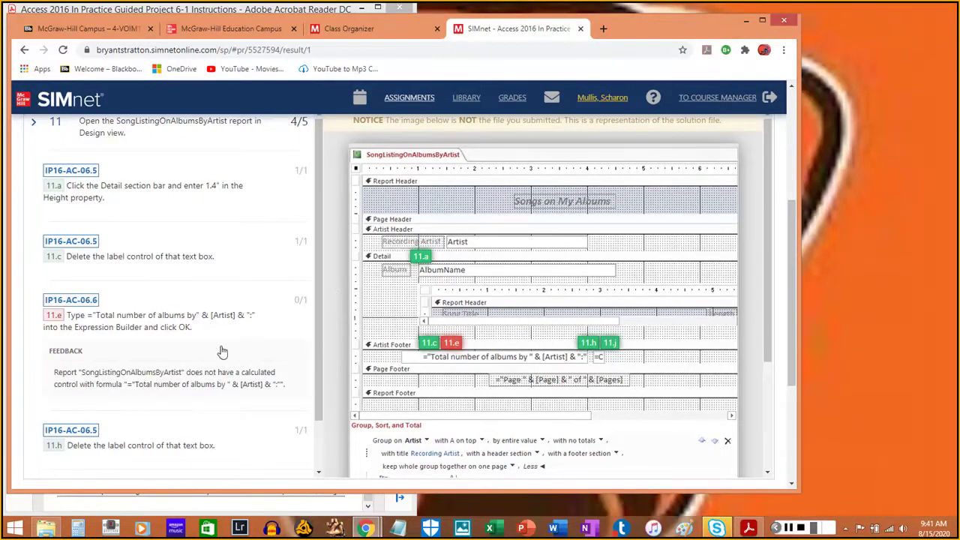
{"action": "scroll", "coordinate": [225, 354], "scroll_direction": "up", "scroll_amount": 3}
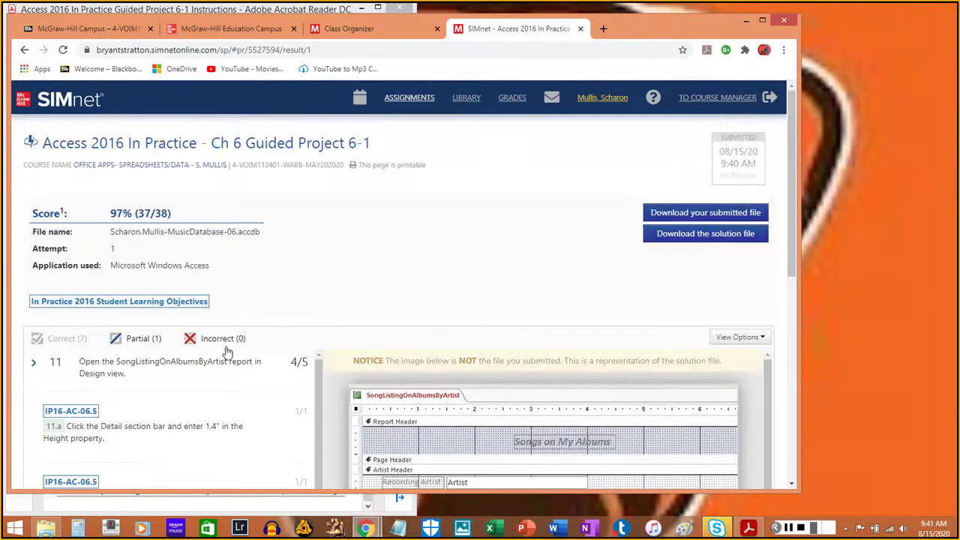